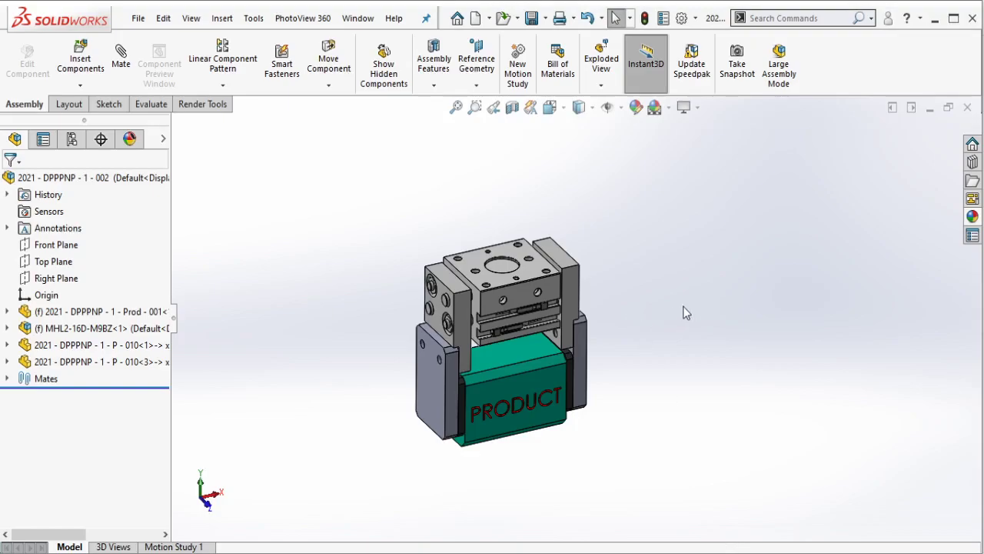
- Orbit the gripper sub-assembly to view the held product from another angle
{"action": "mouse_move", "coordinate": [687, 313]}
{"action": "middle_mouse_down"}
{"action": "mouse_move", "coordinate": [597, 350]}
{"action": "mouse_move", "coordinate": [630, 362]}
{"action": "middle_mouse_up"}
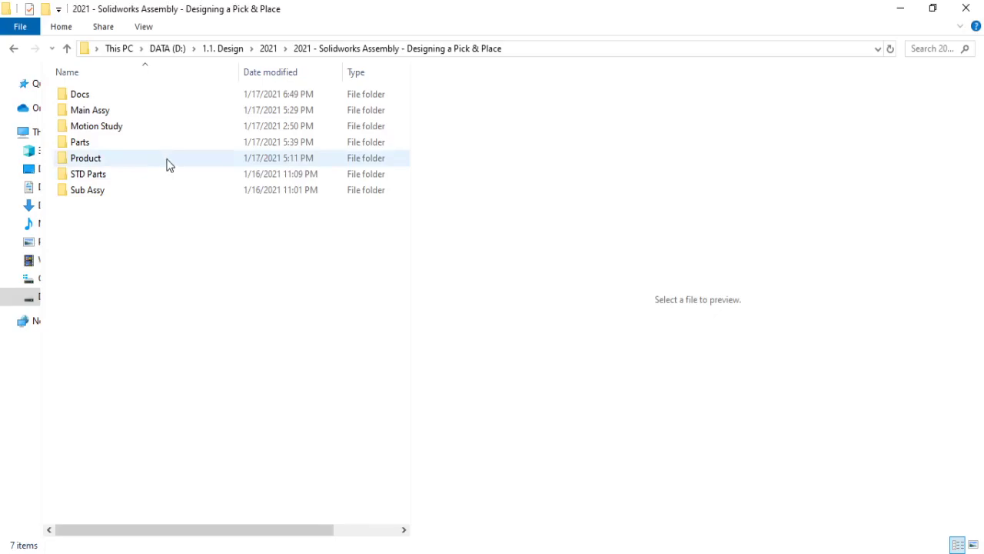
- Insert MGPM16-100Z-M9BZ.SLDASM from the STD Parts folder into the gripper assembly
{"action": "left_click", "coordinate": [162, 170]}
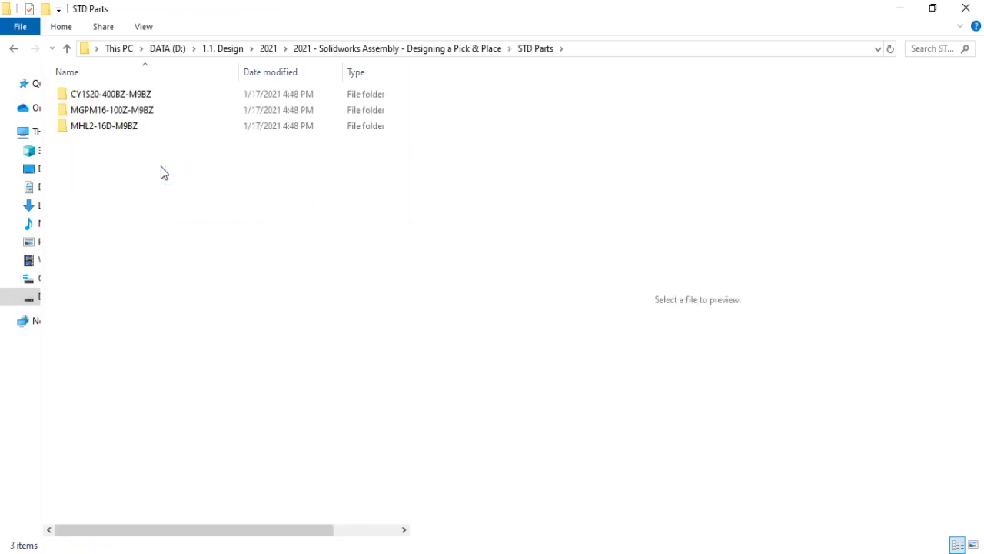
{"action": "double_click", "coordinate": [139, 110]}
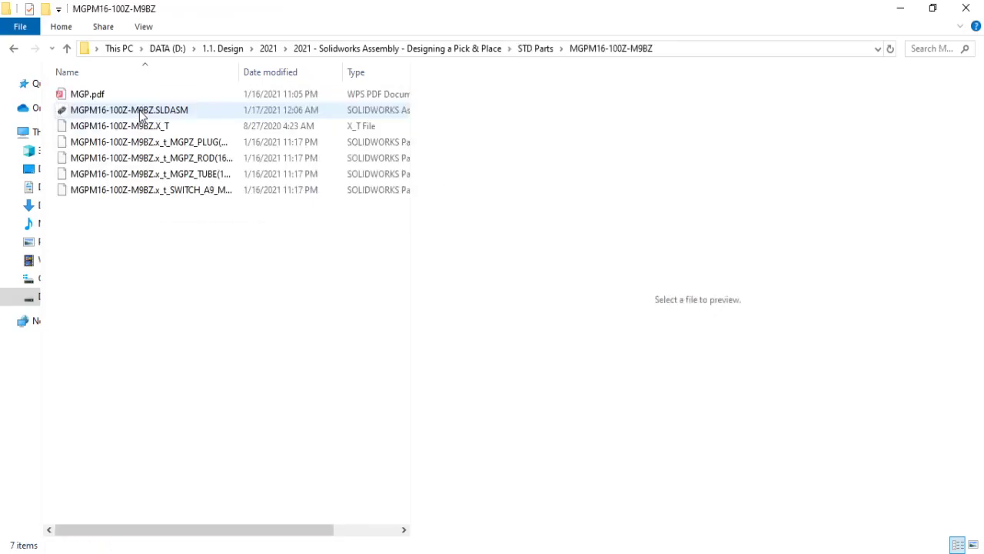
{"action": "left_click", "coordinate": [139, 110]}
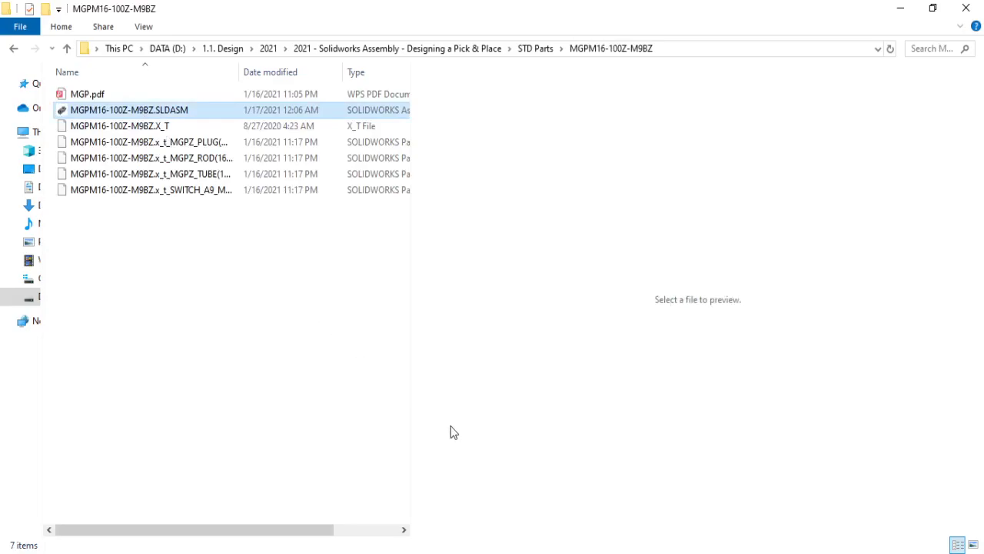
{"action": "mouse_move", "coordinate": [143, 110]}
{"action": "left_mouse_down"}
{"action": "mouse_move", "coordinate": [518, 462]}
{"action": "mouse_move", "coordinate": [737, 553]}
{"action": "mouse_move", "coordinate": [722, 389]}
{"action": "left_mouse_up"}
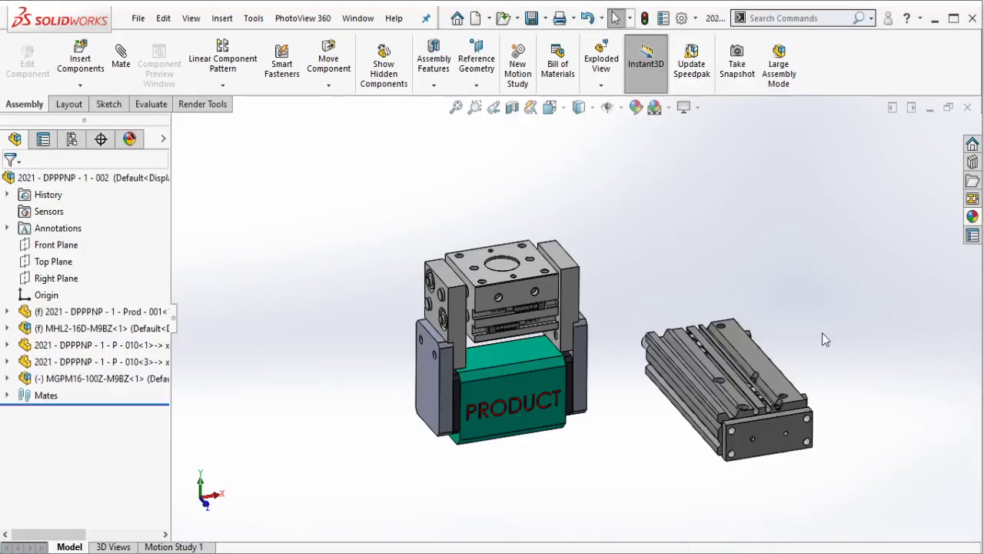
- Rotate the MGPM16 cylinder so it stands upright
{"action": "left_click", "coordinate": [328, 85]}
{"action": "left_click", "coordinate": [335, 121]}
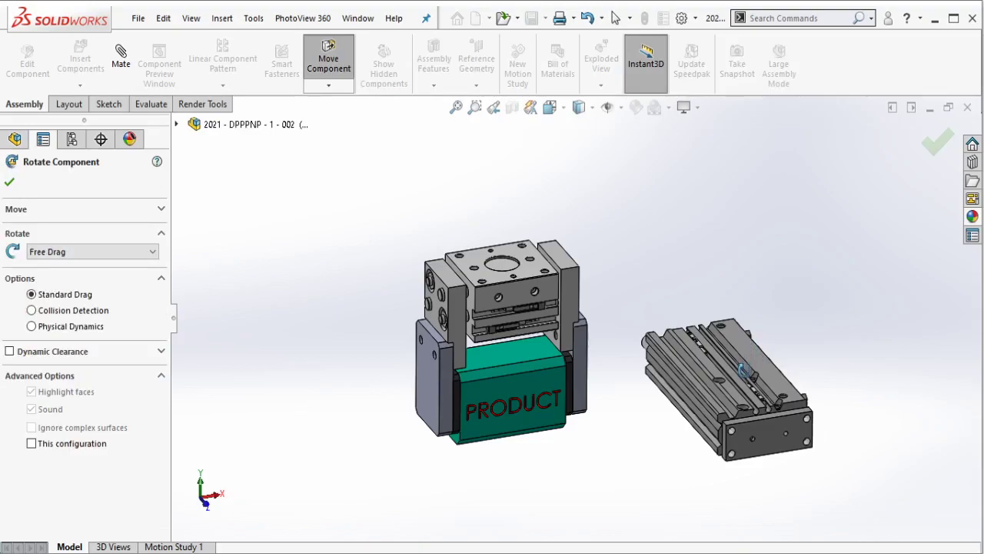
{"action": "mouse_move", "coordinate": [748, 379]}
{"action": "left_mouse_down"}
{"action": "mouse_move", "coordinate": [778, 550]}
{"action": "mouse_move", "coordinate": [782, 534]}
{"action": "left_mouse_up"}
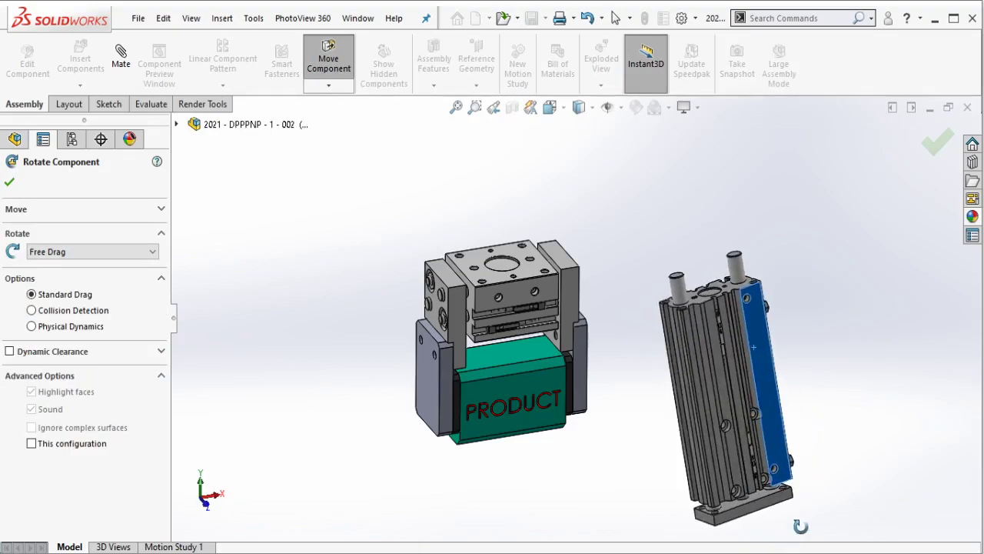
{"action": "key", "text": "Escape"}
- Move the upright cylinder up to sit directly above the gripper
{"action": "left_click", "coordinate": [328, 62]}
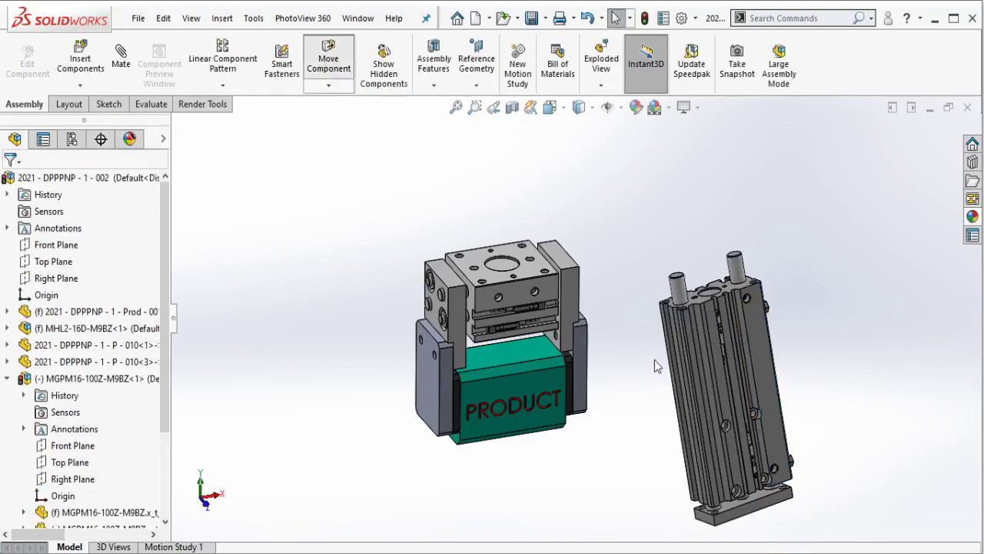
{"action": "left_click_drag", "start_coordinate": [711, 382], "coordinate": [472, 81]}
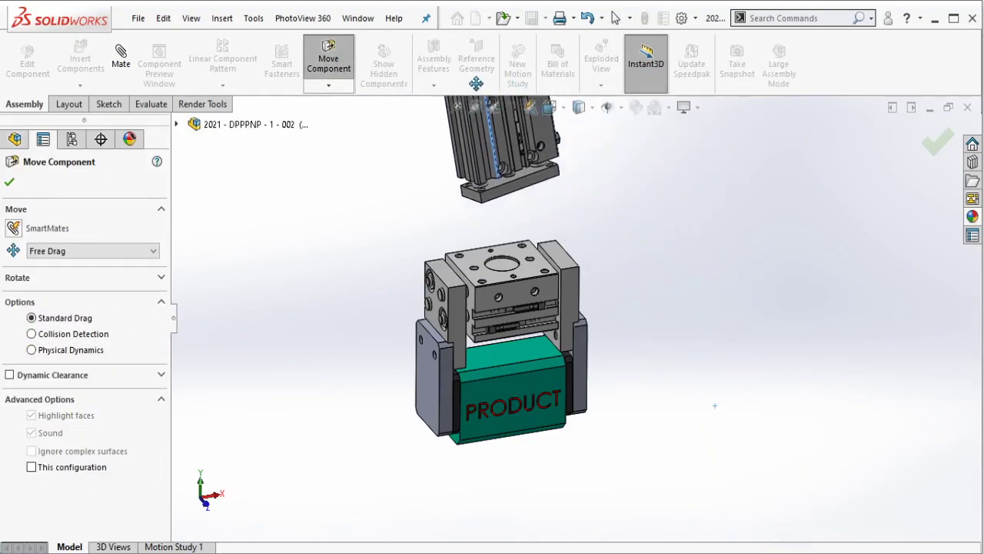
{"action": "scroll", "coordinate": [596, 260], "scroll_direction": "up", "scroll_amount": 3}
{"action": "scroll", "coordinate": [597, 260], "scroll_direction": "down", "scroll_amount": 2}
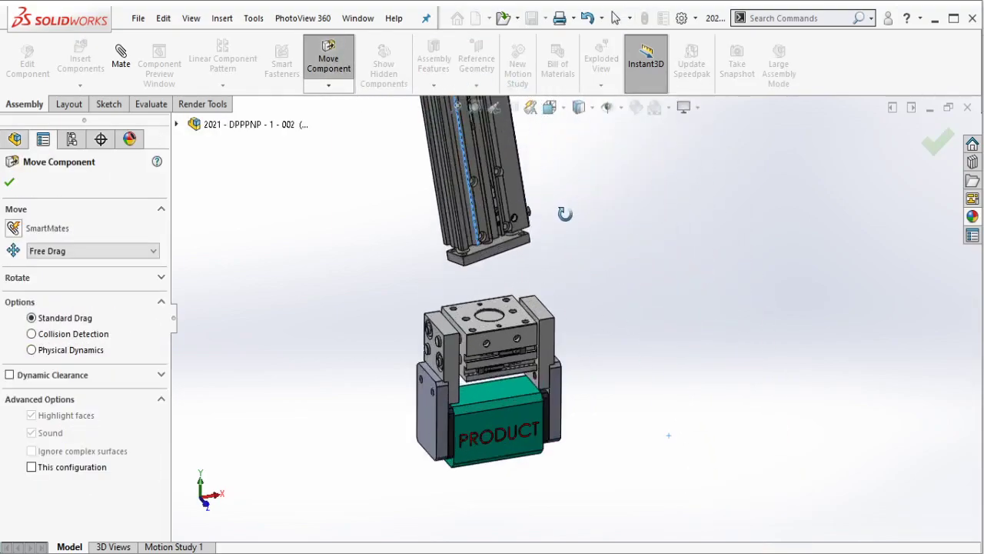
{"action": "middle_click_drag", "start_coordinate": [565, 214], "coordinate": [555, 220]}
{"action": "key", "text": "Escape"}
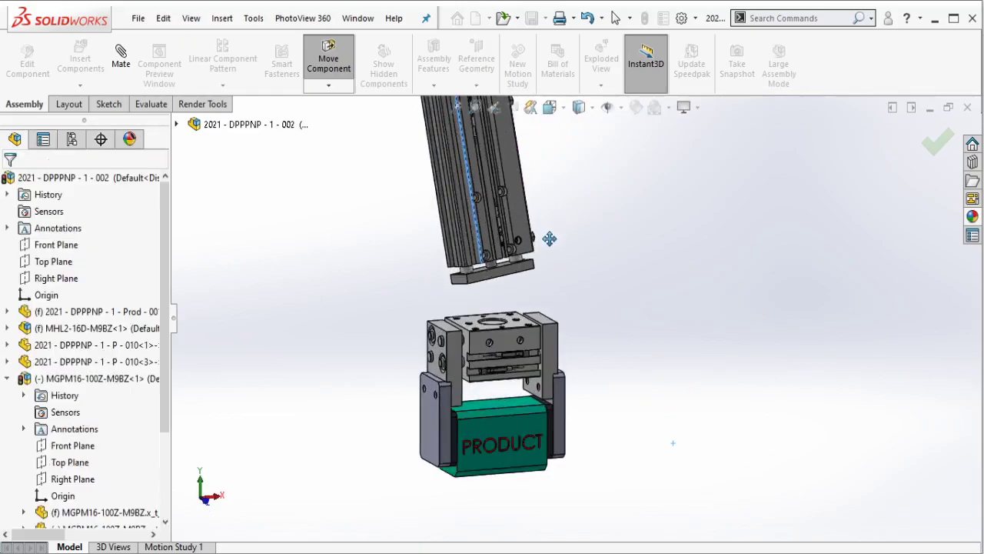
{"action": "scroll", "coordinate": [546, 246], "scroll_direction": "down", "scroll_amount": 2}
{"action": "middle_click_drag", "start_coordinate": [543, 264], "coordinate": [572, 331]}
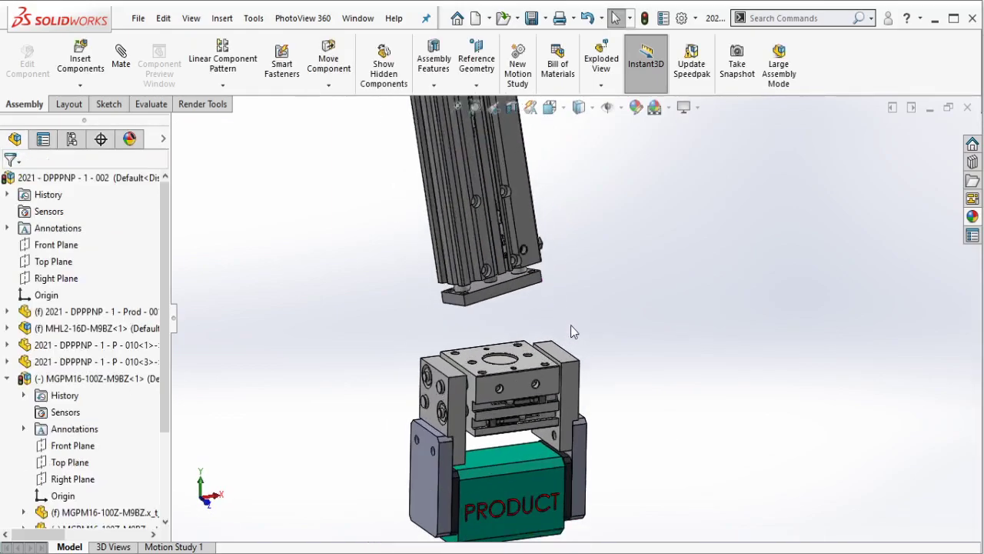
- Add a centered width mate between the plate's end faces and the gripper block's side faces
{"action": "left_click", "coordinate": [120, 56]}
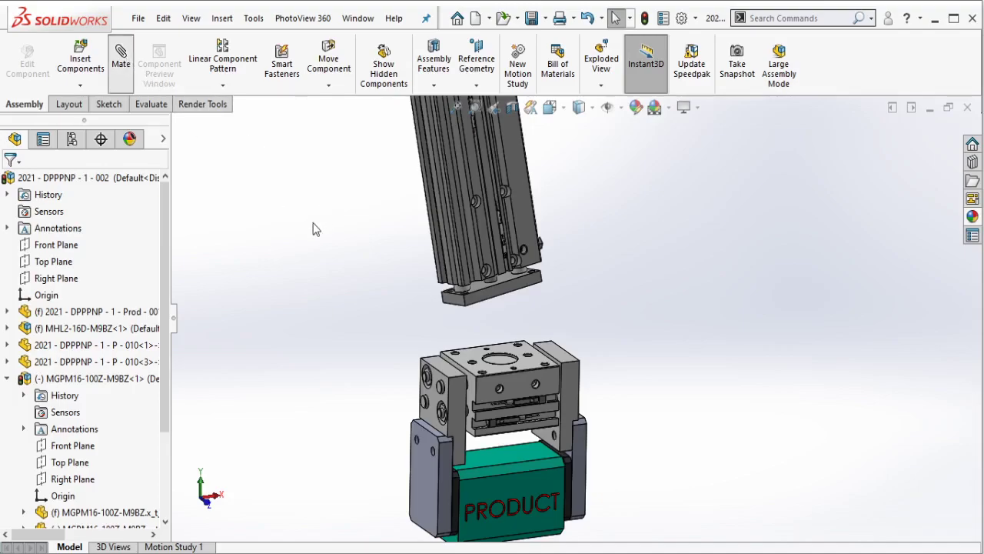
{"action": "mouse_move", "coordinate": [160, 319]}
{"action": "left_mouse_down"}
{"action": "mouse_move", "coordinate": [161, 403]}
{"action": "mouse_move", "coordinate": [169, 341]}
{"action": "left_mouse_up"}
{"action": "left_click", "coordinate": [160, 400]}
{"action": "left_click", "coordinate": [14, 291]}
{"action": "scroll", "coordinate": [461, 304], "scroll_direction": "down", "scroll_amount": 3}
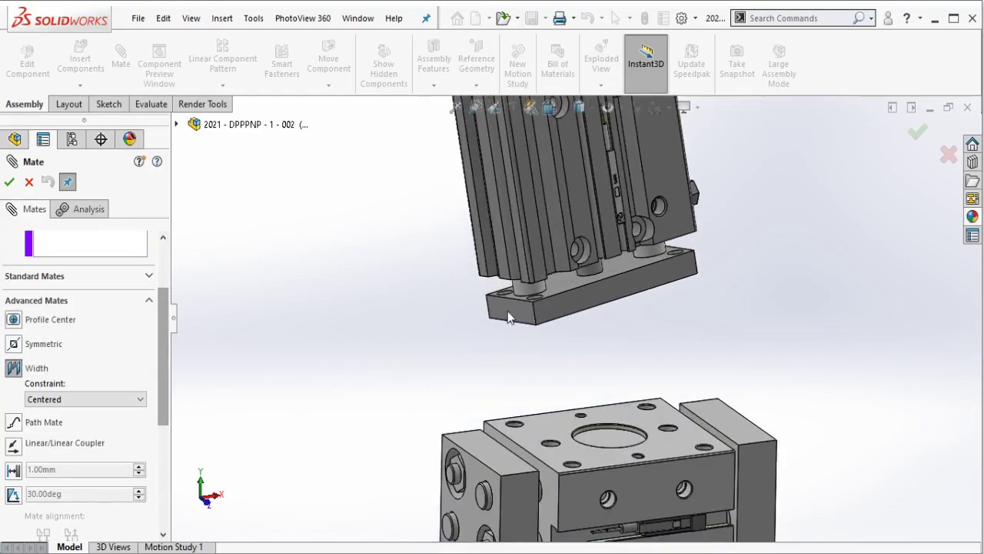
{"action": "middle_click_drag", "start_coordinate": [599, 297], "coordinate": [566, 326]}
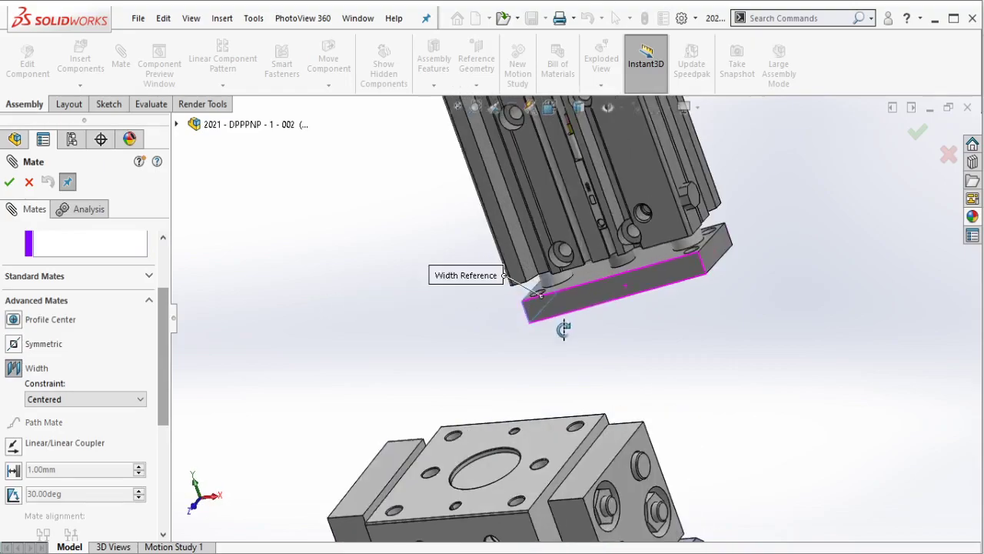
{"action": "left_click", "coordinate": [711, 256]}
{"action": "left_click", "coordinate": [593, 443]}
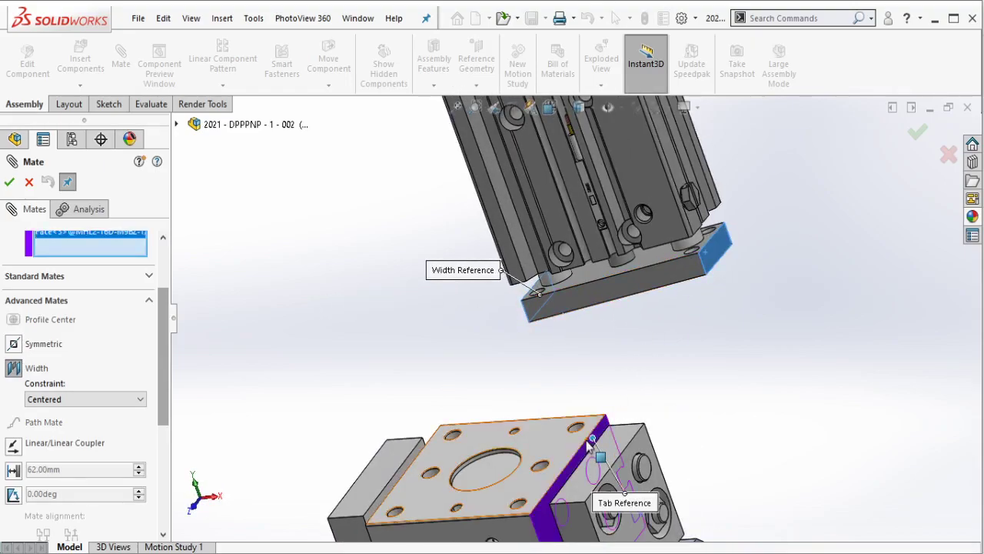
{"action": "middle_click_drag", "start_coordinate": [593, 443], "coordinate": [653, 408]}
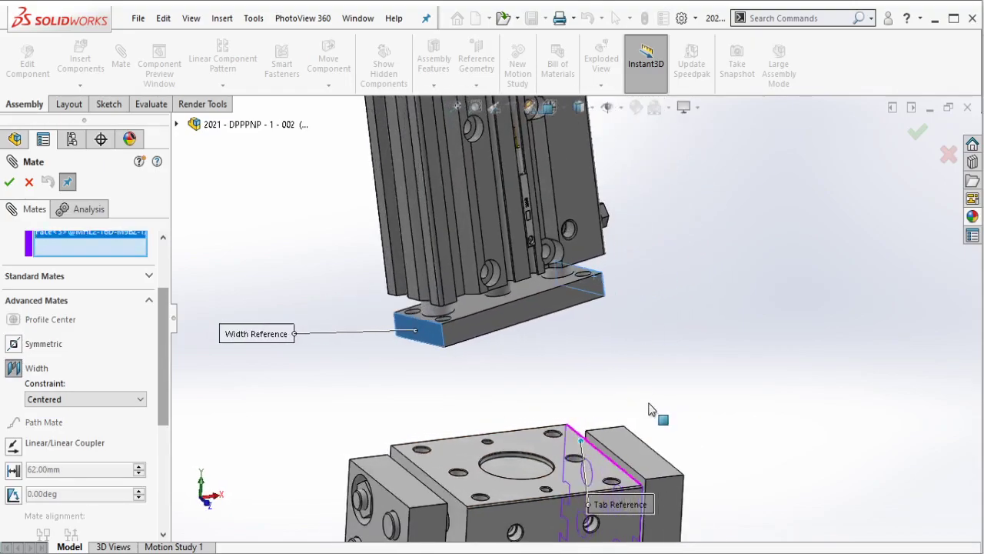
{"action": "left_click", "coordinate": [428, 482]}
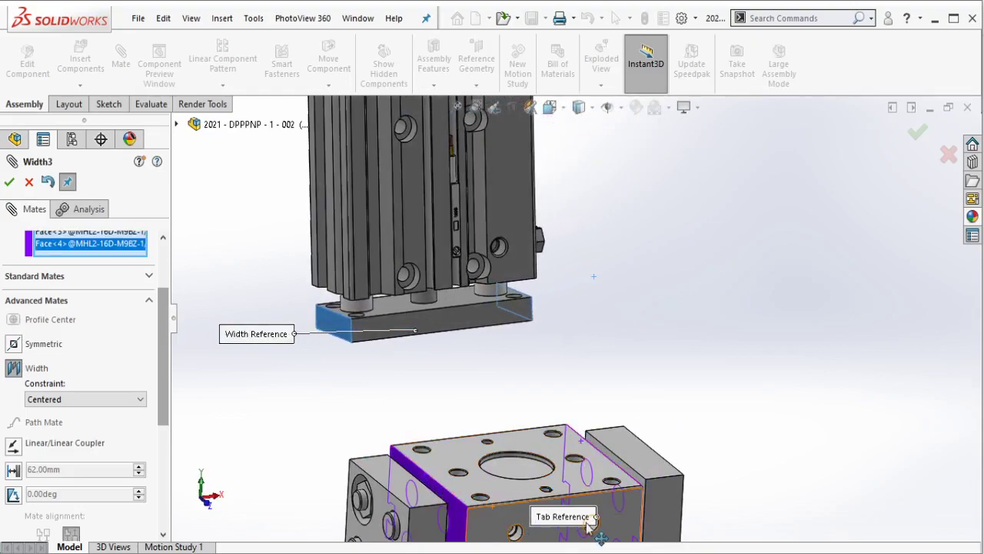
{"action": "left_click", "coordinate": [10, 181]}
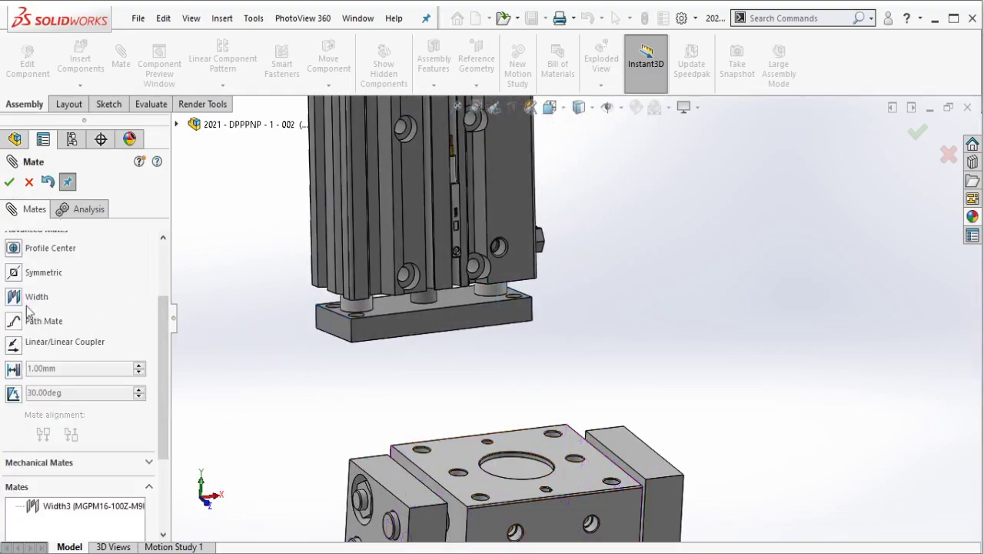
- Add a second centered width mate across the plate's other sides and the block's far faces
{"action": "mouse_move", "coordinate": [433, 330]}
{"action": "middle_mouse_down"}
{"action": "mouse_move", "coordinate": [501, 308]}
{"action": "mouse_move", "coordinate": [340, 329]}
{"action": "middle_mouse_up"}
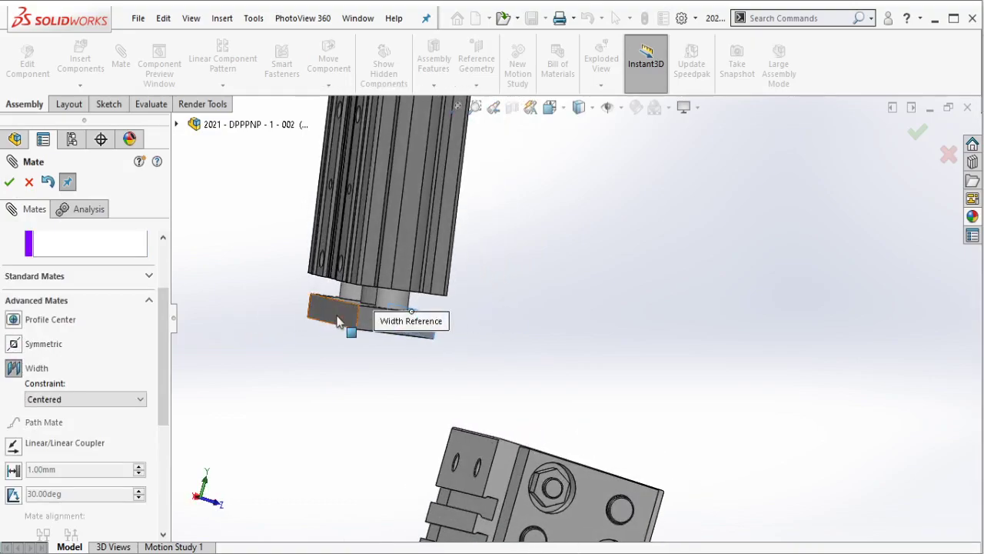
{"action": "left_click", "coordinate": [336, 315]}
{"action": "left_click", "coordinate": [500, 455]}
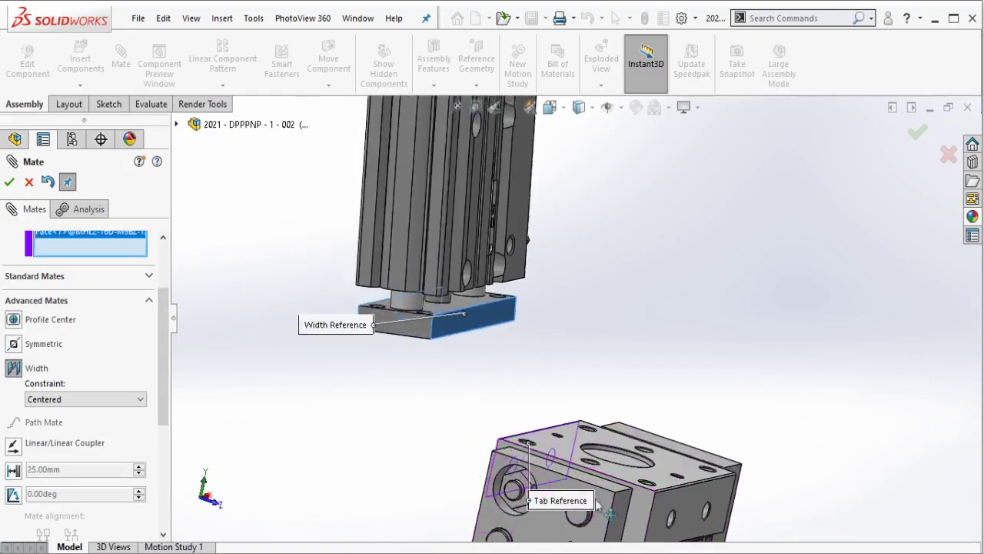
{"action": "middle_click_drag", "start_coordinate": [502, 457], "coordinate": [690, 501]}
{"action": "left_click", "coordinate": [689, 498]}
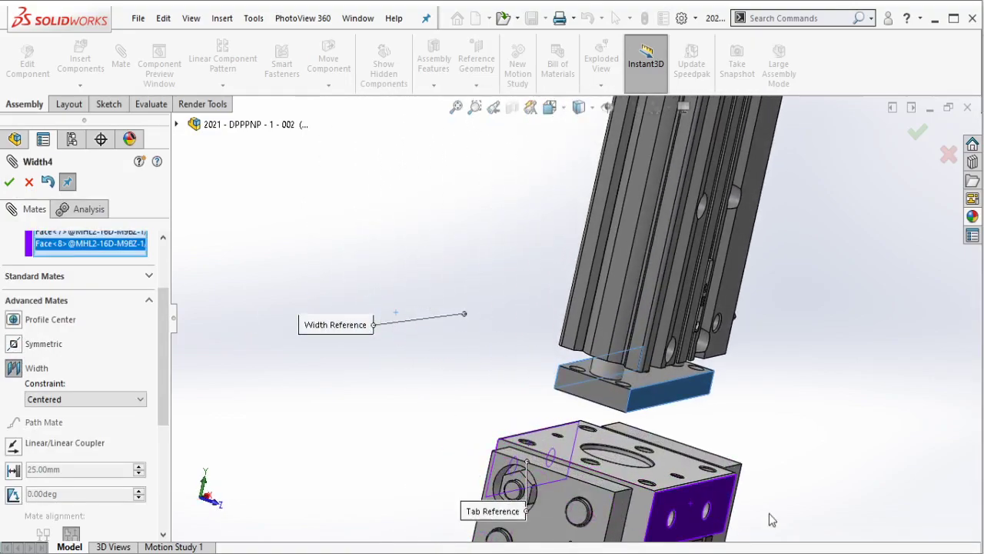
{"action": "left_click_drag", "start_coordinate": [163, 322], "coordinate": [163, 277]}
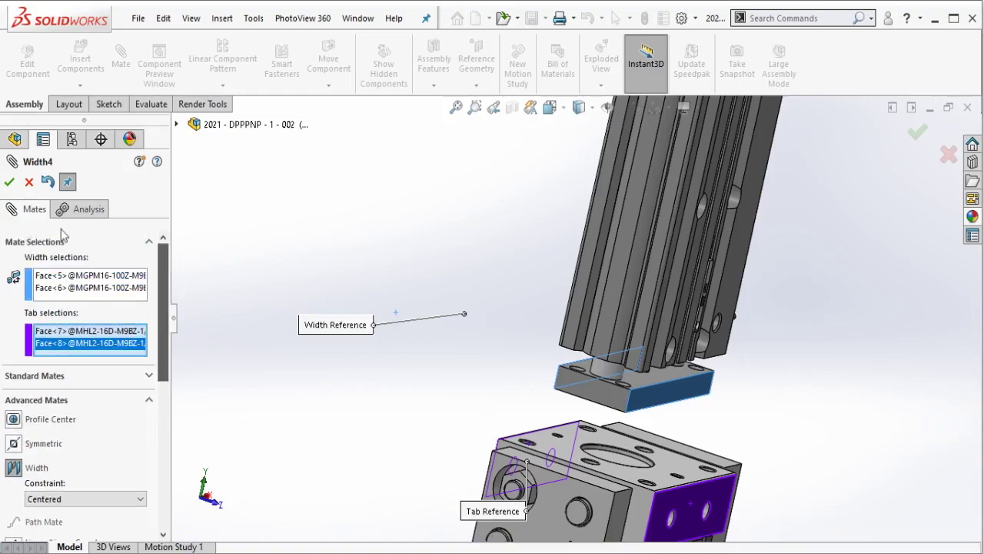
{"action": "left_click", "coordinate": [9, 183]}
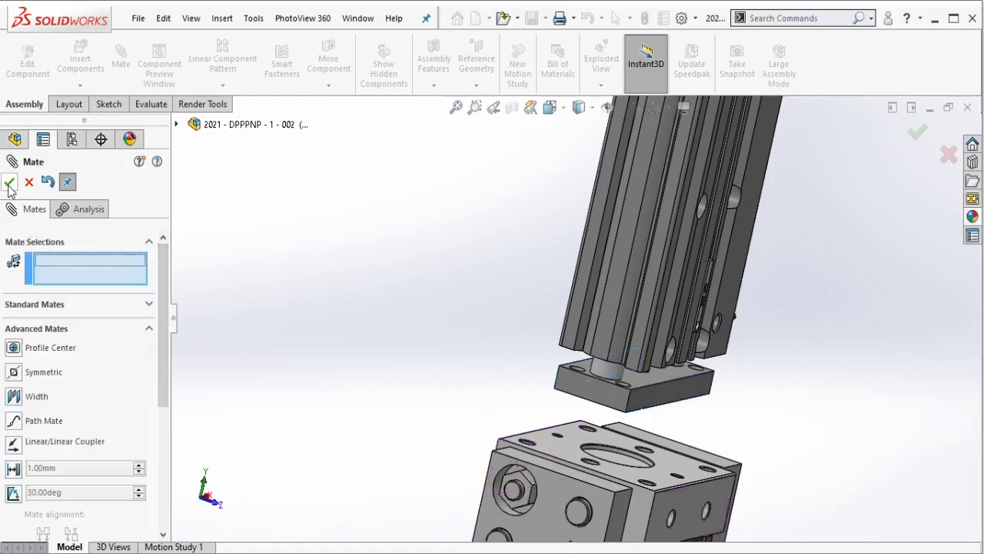
{"action": "left_click", "coordinate": [123, 306]}
- Add a 24 mm distance mate between the gripper block's top face and the plate's underside
{"action": "left_click_drag", "start_coordinate": [160, 341], "coordinate": [164, 307]}
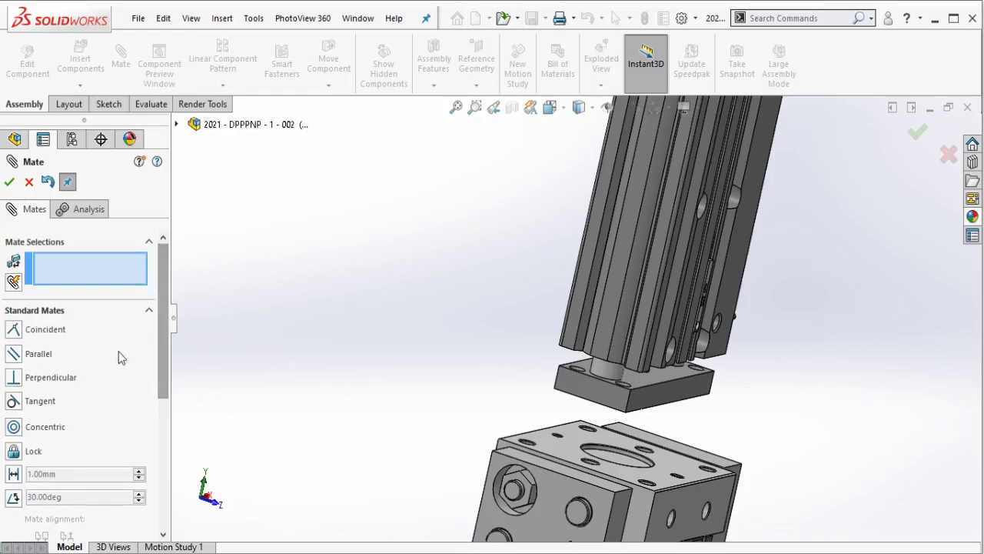
{"action": "left_click", "coordinate": [61, 481]}
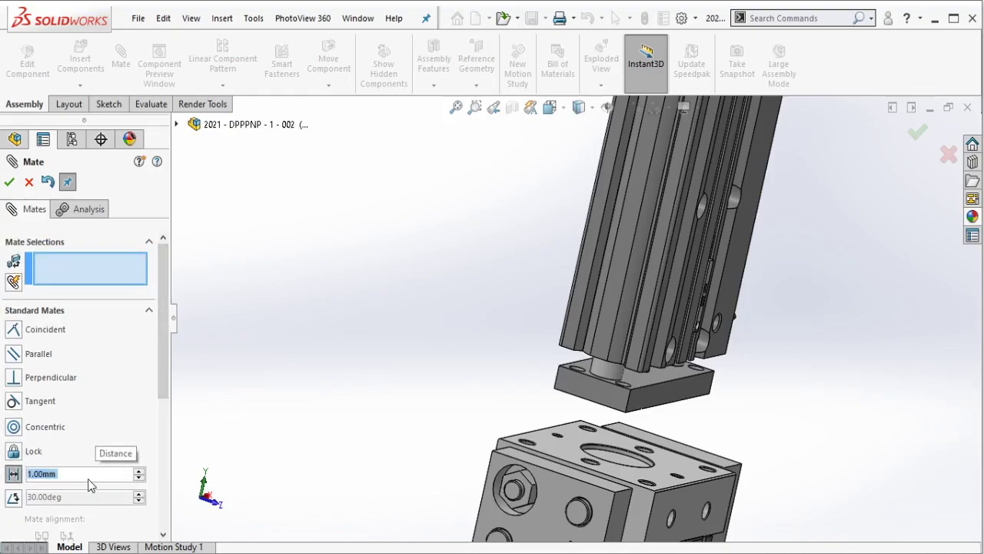
{"action": "type", "text": "30"}
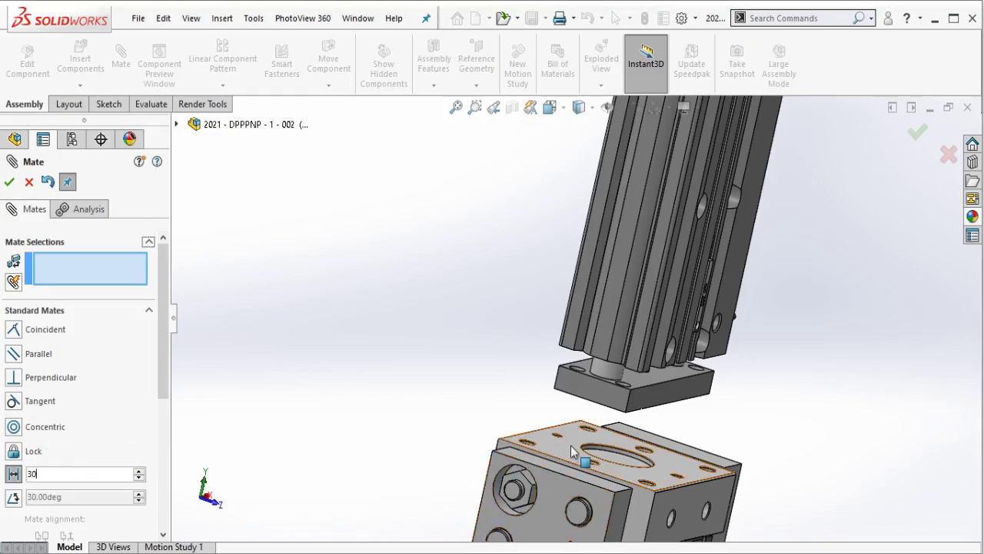
{"action": "left_click", "coordinate": [633, 469]}
{"action": "middle_click_drag", "start_coordinate": [627, 462], "coordinate": [626, 404]}
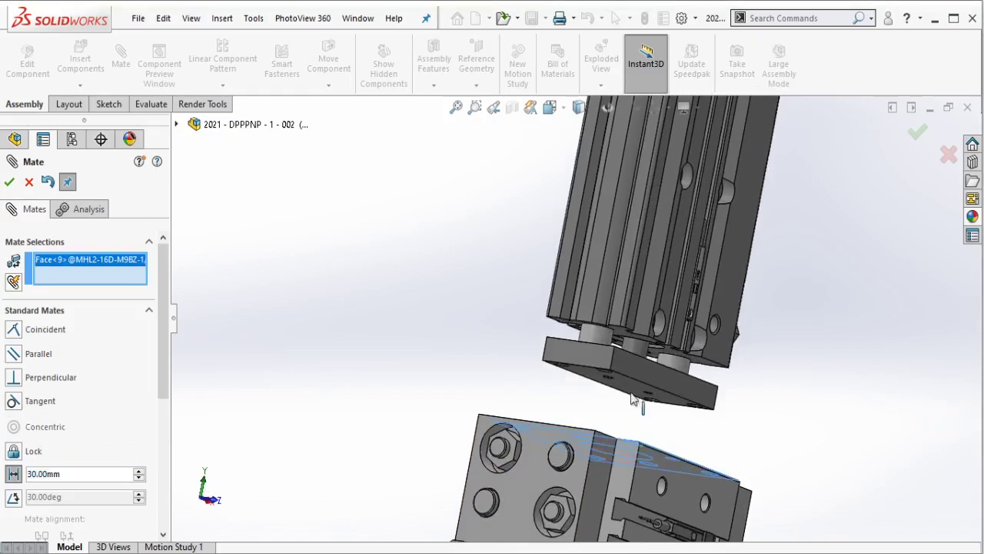
{"action": "left_click", "coordinate": [631, 393]}
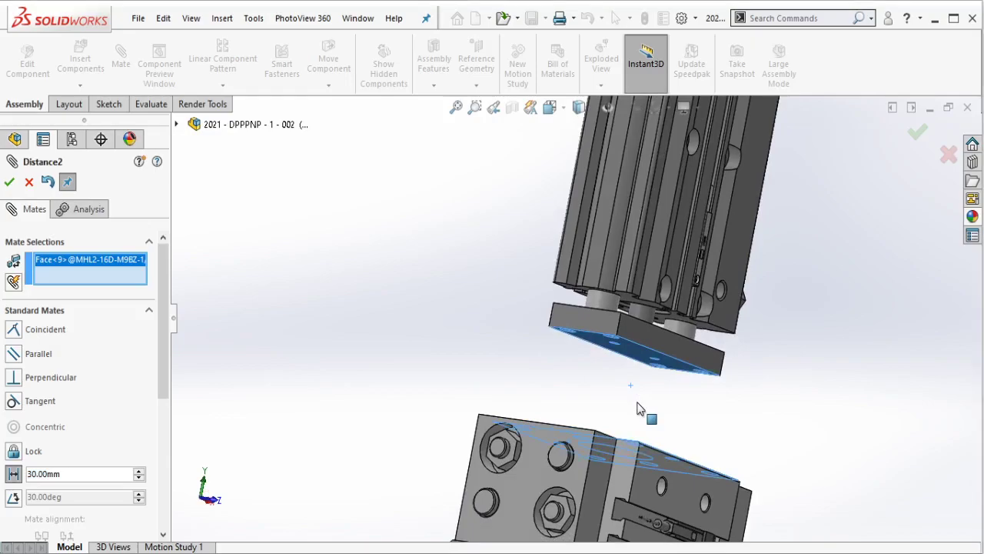
{"action": "type", "text": "2"}
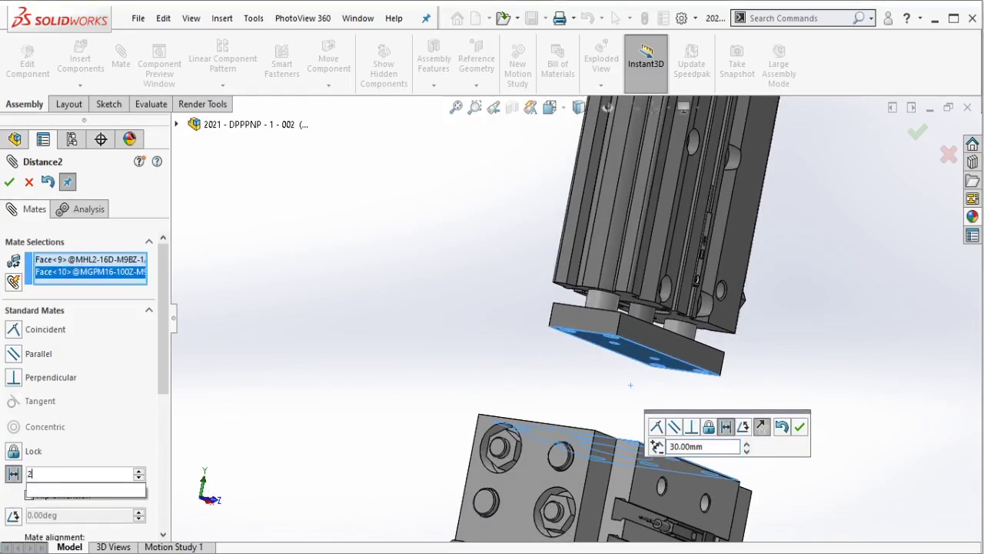
{"action": "type", "text": "4"}
{"action": "key", "text": "Return"}
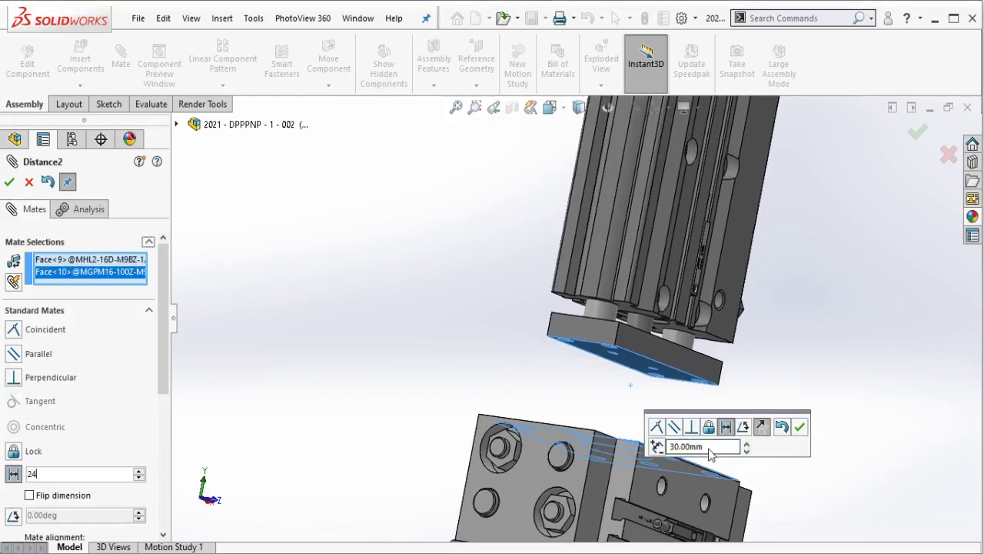
{"action": "left_click", "coordinate": [800, 426]}
{"action": "mouse_move", "coordinate": [806, 461]}
{"action": "middle_mouse_down"}
{"action": "mouse_move", "coordinate": [606, 309]}
{"action": "mouse_move", "coordinate": [576, 341]}
{"action": "middle_mouse_up"}
{"action": "scroll", "coordinate": [743, 343], "scroll_direction": "up", "scroll_amount": 3}
{"action": "scroll", "coordinate": [702, 325], "scroll_direction": "down", "scroll_amount": 3}
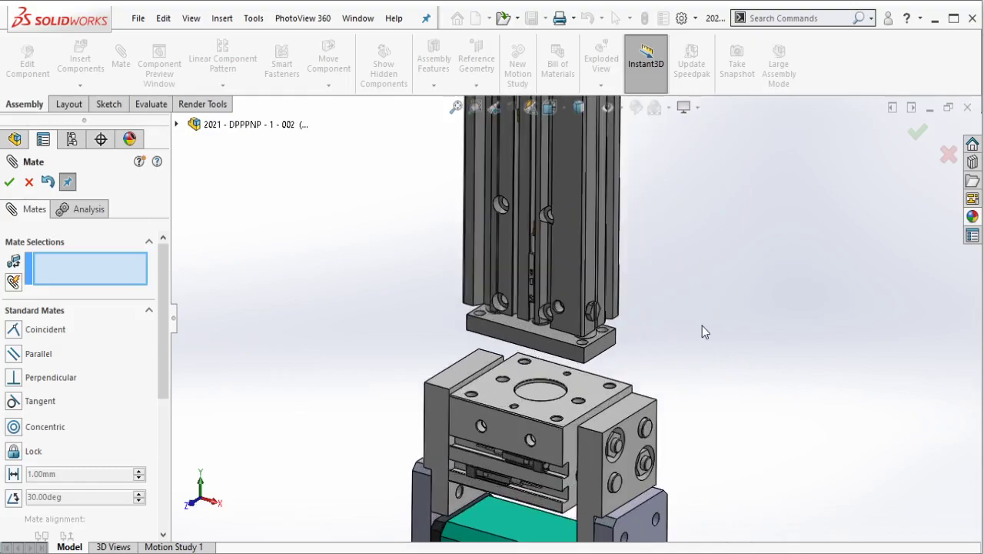
{"action": "scroll", "coordinate": [702, 326], "scroll_direction": "down", "scroll_amount": 2}
{"action": "scroll", "coordinate": [702, 326], "scroll_direction": "up", "scroll_amount": 1}
{"action": "scroll", "coordinate": [695, 339], "scroll_direction": "up", "scroll_amount": 2}
{"action": "scroll", "coordinate": [663, 233], "scroll_direction": "down", "scroll_amount": 3}
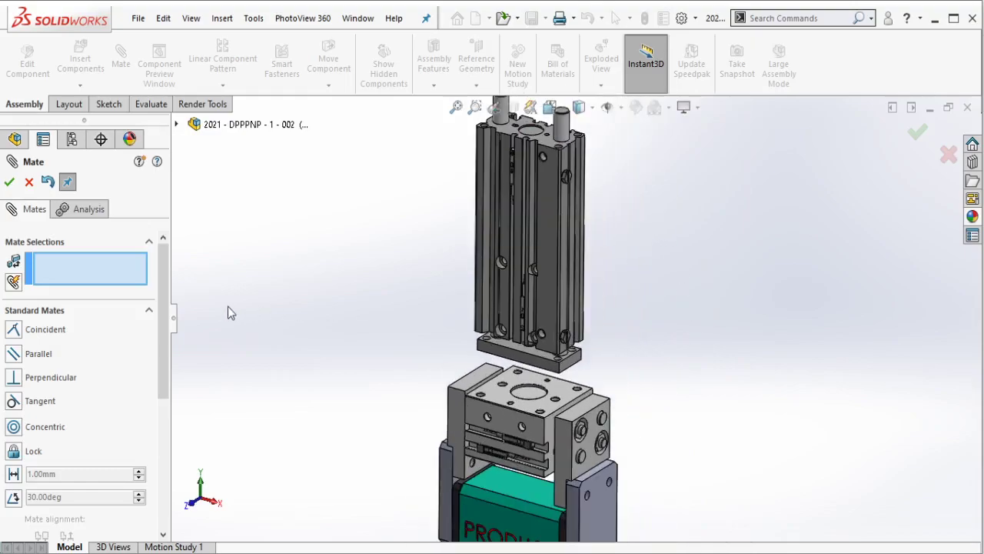
{"action": "scroll", "coordinate": [116, 400], "scroll_direction": "down", "scroll_amount": 5}
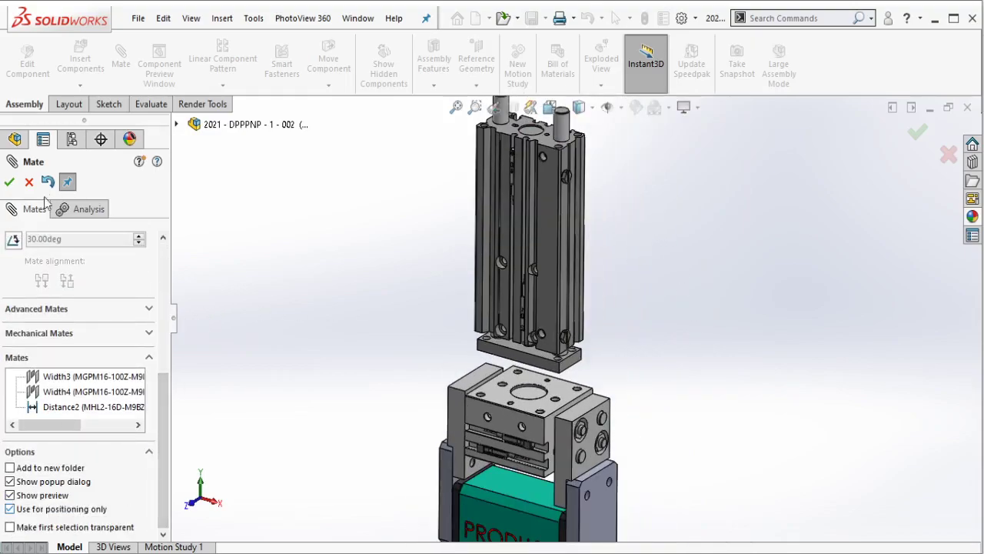
- Fix the MGPM16-100Z cylinder component in place
{"action": "left_click", "coordinate": [9, 182]}
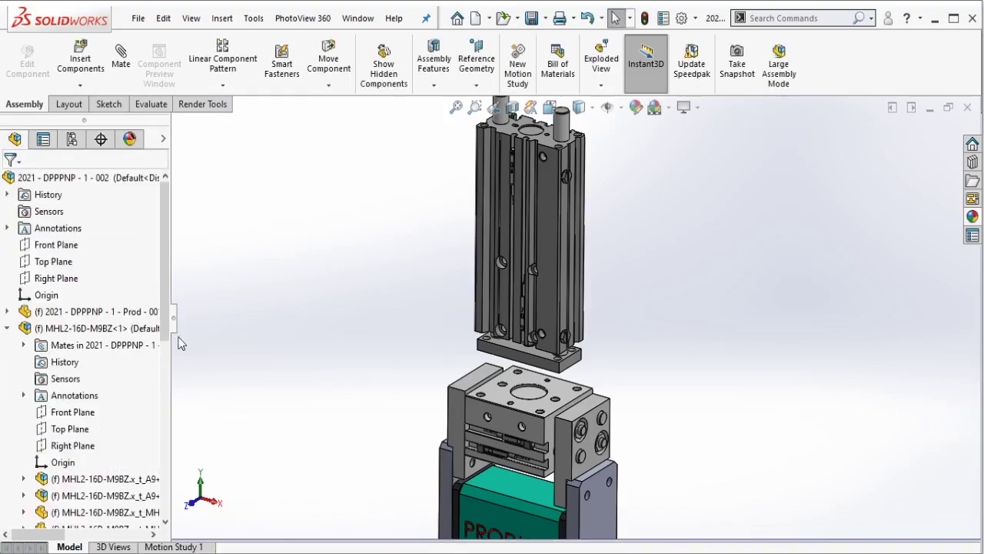
{"action": "left_click", "coordinate": [99, 381]}
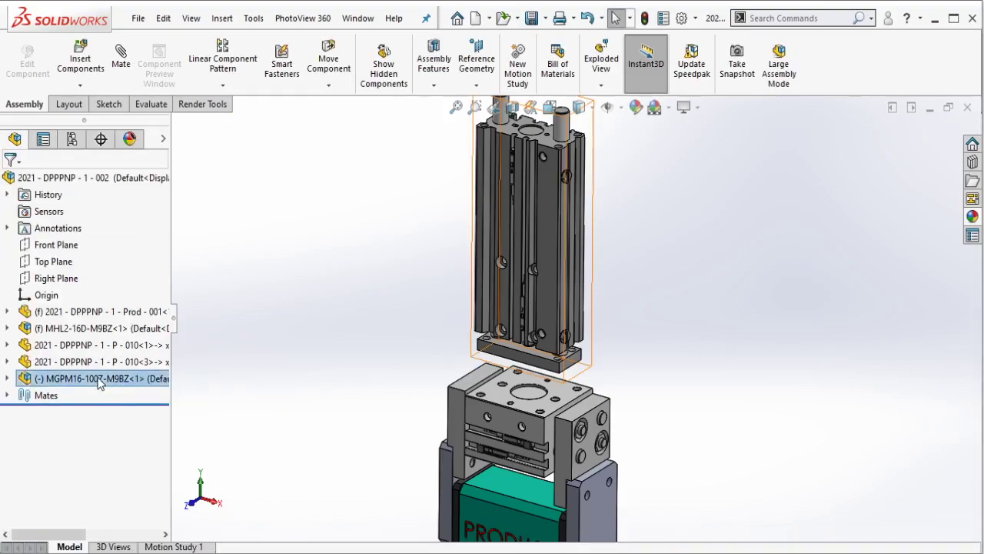
{"action": "right_click", "coordinate": [99, 381]}
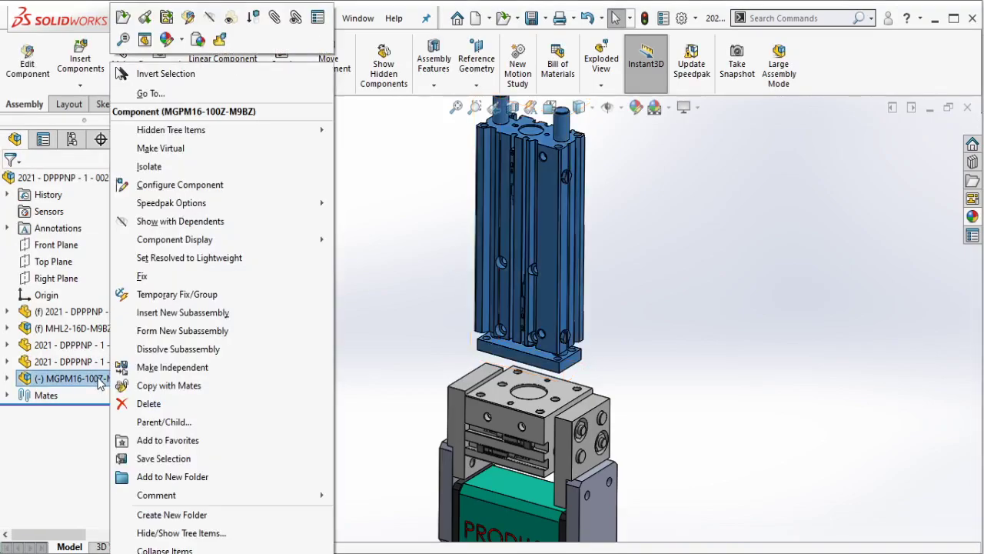
{"action": "left_click", "coordinate": [157, 282]}
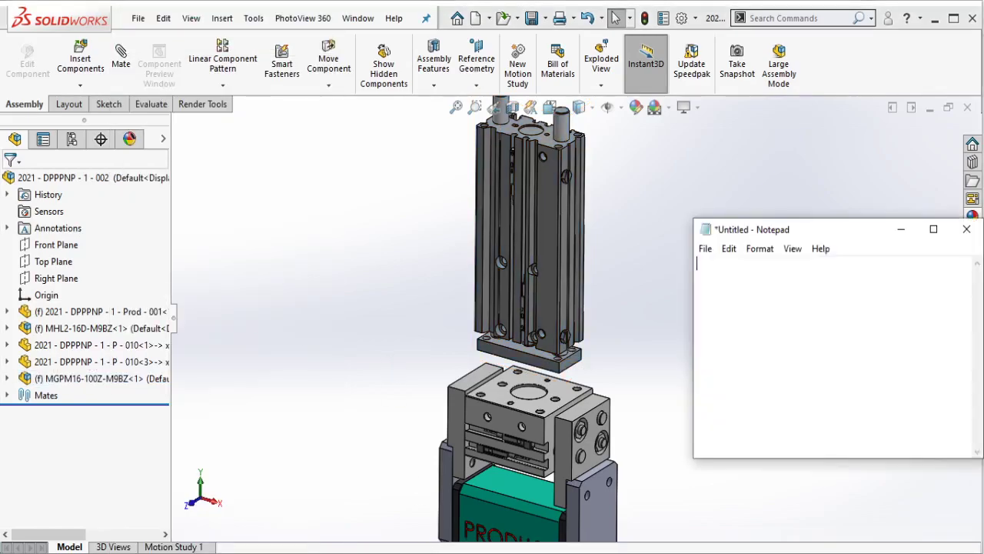
- Write 'This is guided pneumatic cylinder' in Notepad and bring up the PDF catalogues
{"action": "left_click_drag", "start_coordinate": [834, 235], "coordinate": [762, 174]}
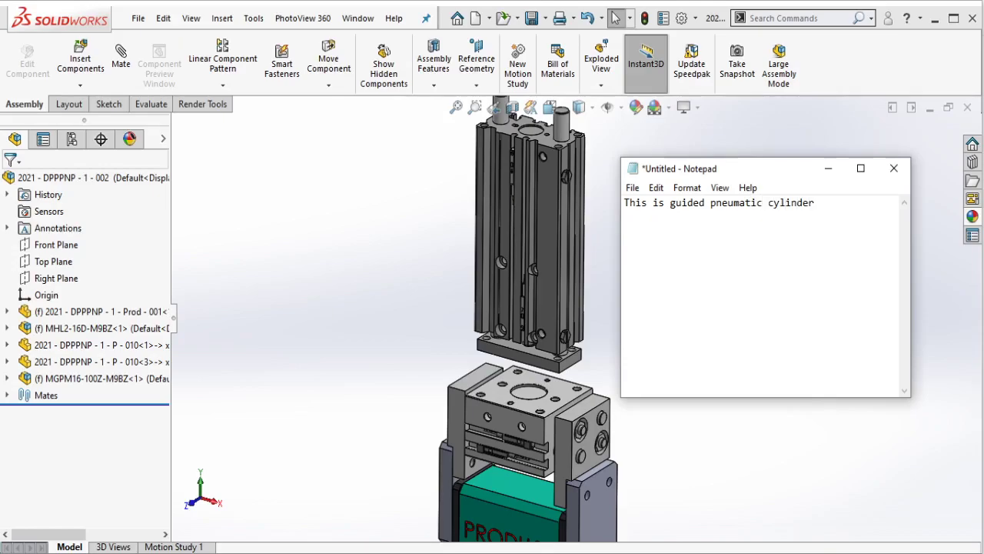
{"action": "left_click", "coordinate": [659, 552]}
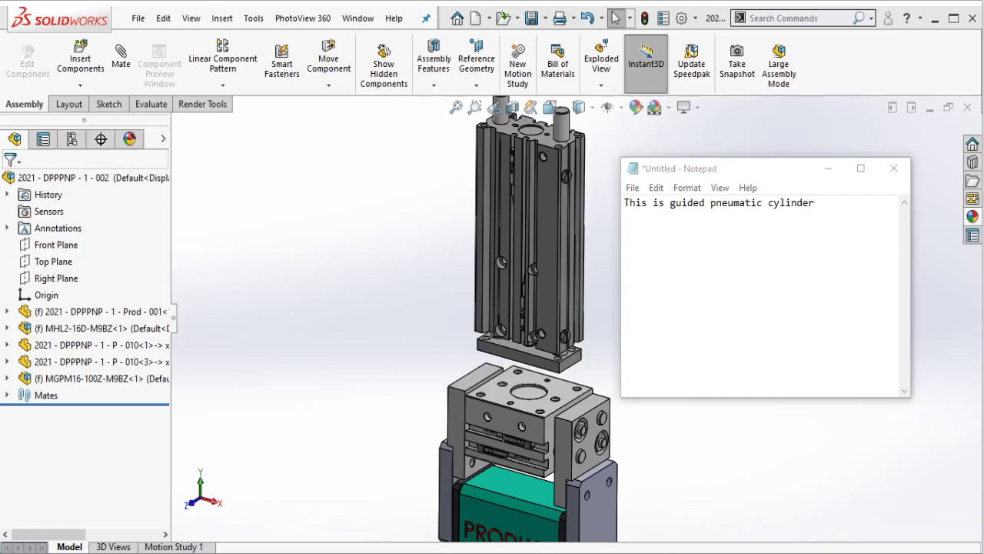
- Scroll through pages 1–4 of the MGP.pdf Compact Guide Cylinder catalogue
{"action": "left_click", "coordinate": [652, 503]}
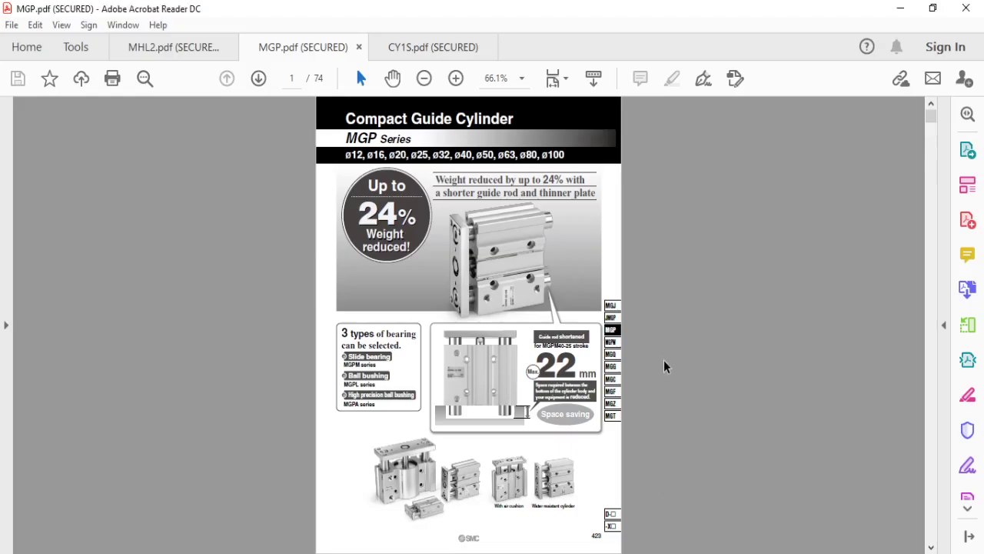
{"action": "scroll", "coordinate": [514, 396], "scroll_direction": "down", "scroll_amount": 3}
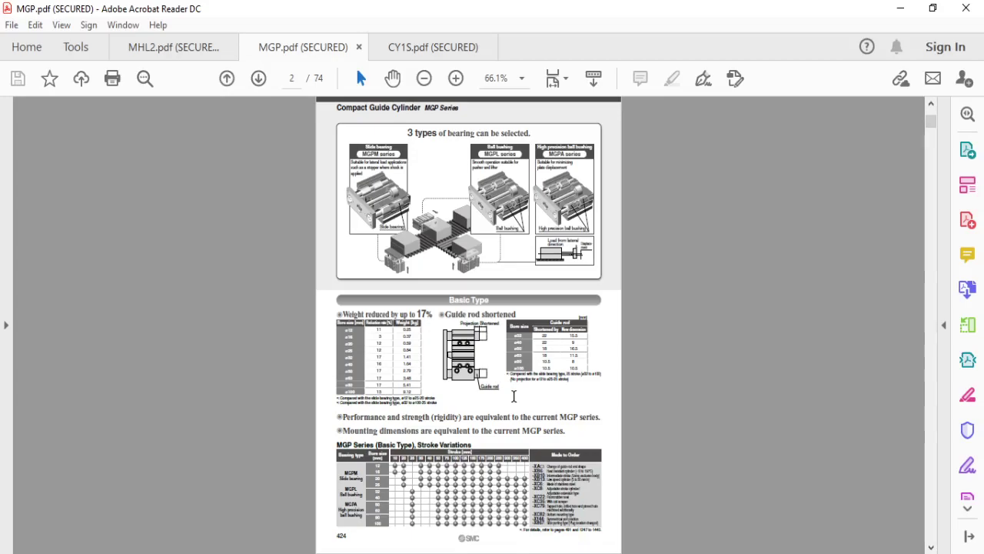
{"action": "scroll", "coordinate": [514, 396], "scroll_direction": "down", "scroll_amount": 3}
{"action": "scroll", "coordinate": [514, 396], "scroll_direction": "down", "scroll_amount": 3}
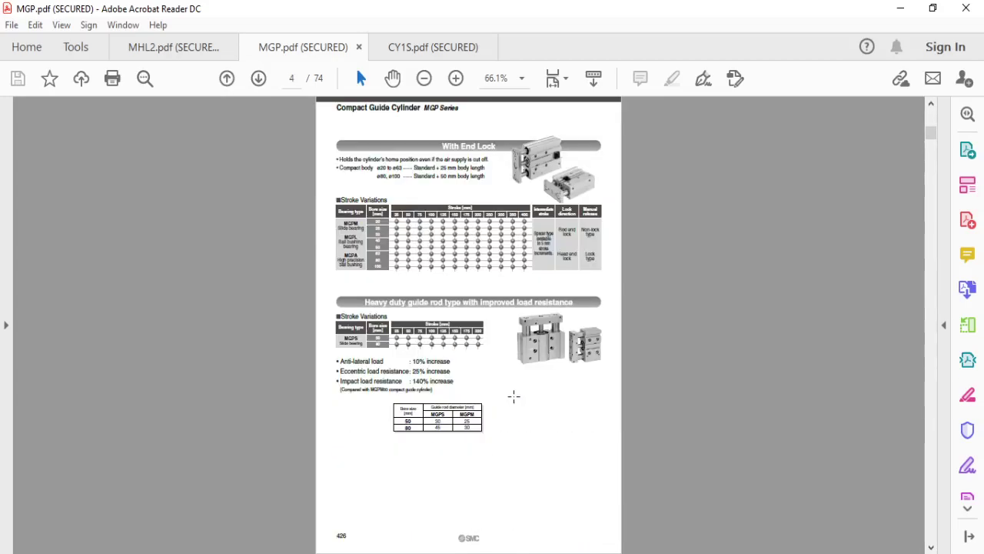
{"action": "scroll", "coordinate": [513, 396], "scroll_direction": "up", "scroll_amount": 3}
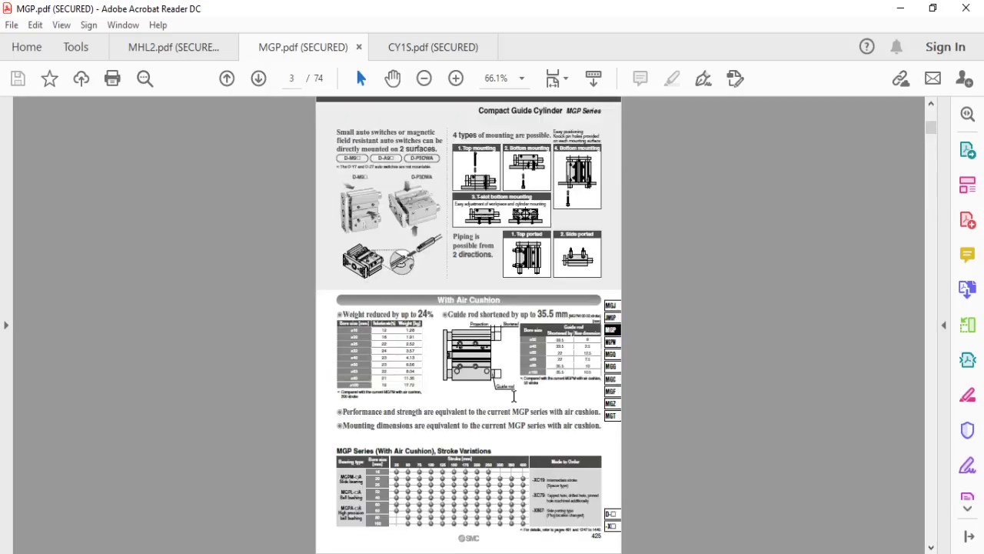
{"action": "scroll", "coordinate": [514, 396], "scroll_direction": "up", "scroll_amount": 3}
{"action": "scroll", "coordinate": [513, 396], "scroll_direction": "up", "scroll_amount": 3}
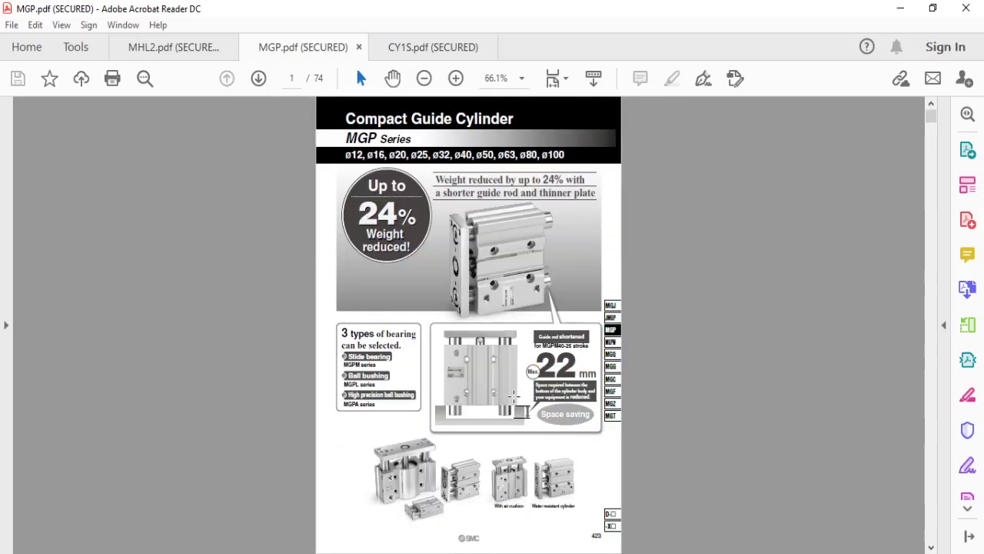
{"action": "scroll", "coordinate": [513, 396], "scroll_direction": "up", "scroll_amount": 1, "text": "ctrl"}
{"action": "scroll", "coordinate": [514, 396], "scroll_direction": "up", "scroll_amount": 1, "text": "ctrl"}
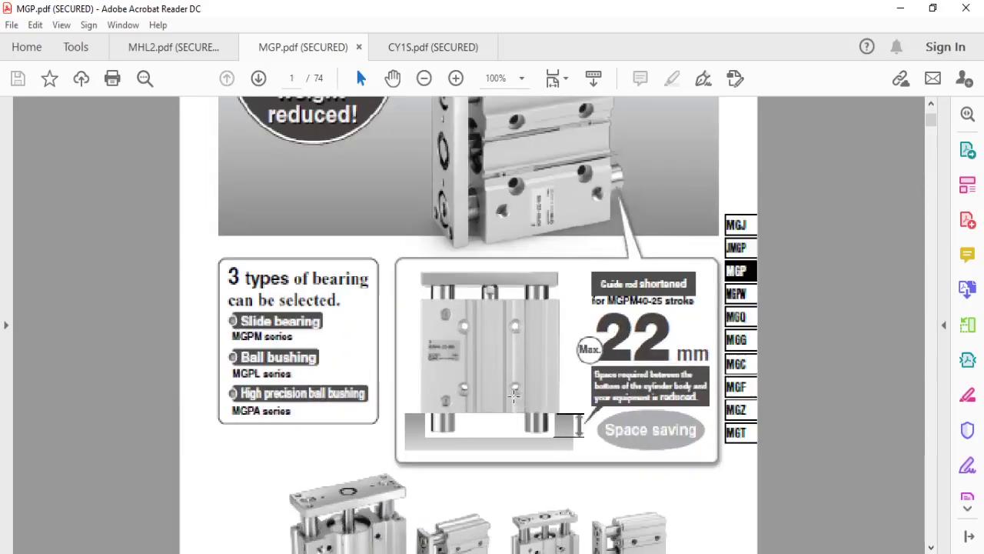
{"action": "scroll", "coordinate": [531, 362], "scroll_direction": "up", "scroll_amount": 1, "text": "ctrl"}
{"action": "scroll", "coordinate": [554, 328], "scroll_direction": "up", "scroll_amount": 2}
{"action": "scroll", "coordinate": [553, 329], "scroll_direction": "up", "scroll_amount": 2}
{"action": "scroll", "coordinate": [553, 329], "scroll_direction": "up", "scroll_amount": 1}
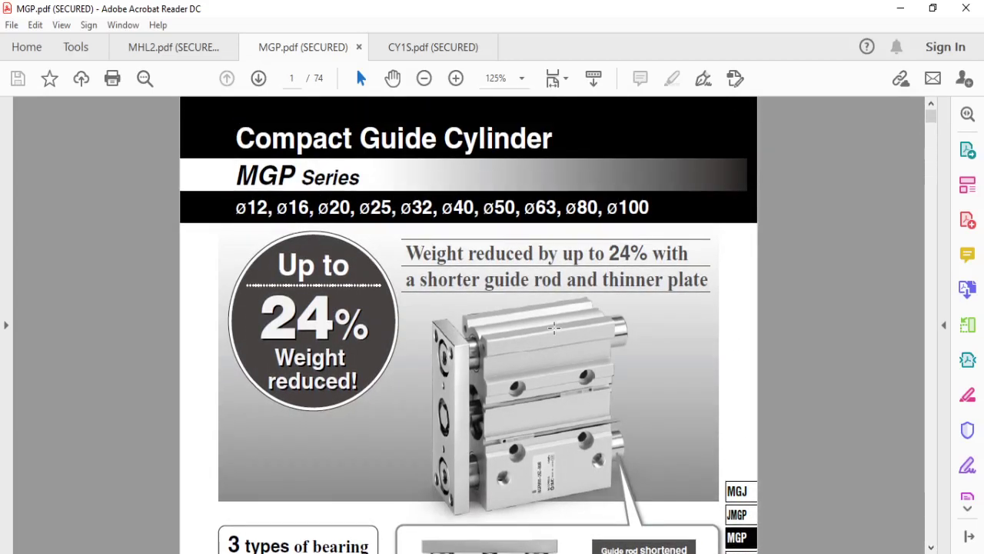
{"action": "scroll", "coordinate": [554, 328], "scroll_direction": "down", "scroll_amount": 2}
{"action": "scroll", "coordinate": [554, 328], "scroll_direction": "down", "scroll_amount": 2}
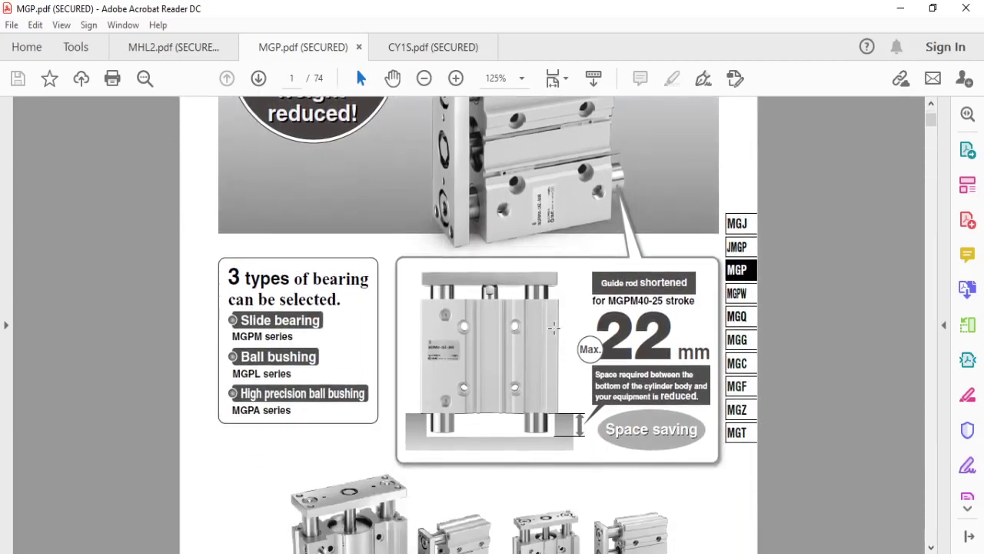
{"action": "scroll", "coordinate": [554, 329], "scroll_direction": "down", "scroll_amount": 2}
{"action": "scroll", "coordinate": [554, 328], "scroll_direction": "down", "scroll_amount": 4}
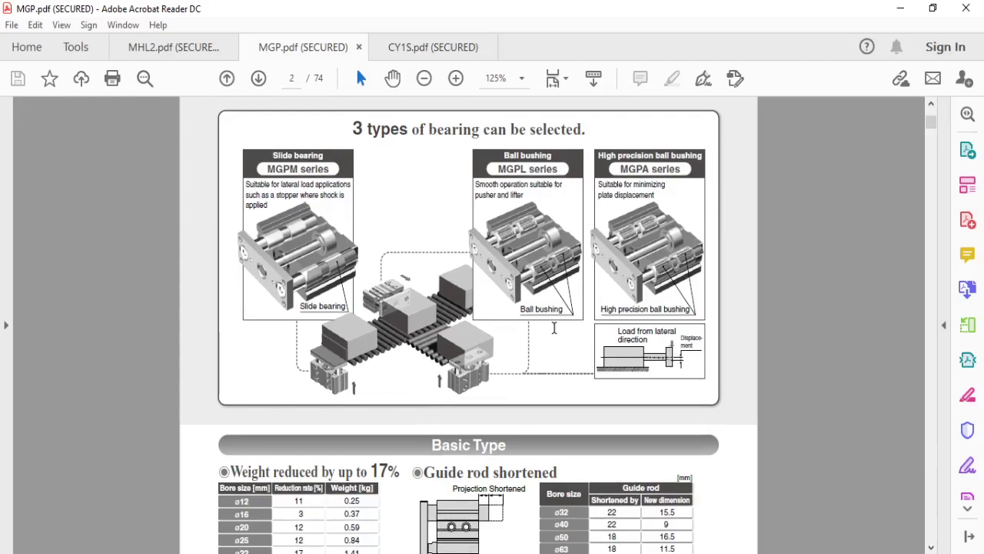
{"action": "scroll", "coordinate": [554, 329], "scroll_direction": "down", "scroll_amount": 1}
{"action": "scroll", "coordinate": [554, 328], "scroll_direction": "down", "scroll_amount": 1}
{"action": "scroll", "coordinate": [554, 328], "scroll_direction": "down", "scroll_amount": 1}
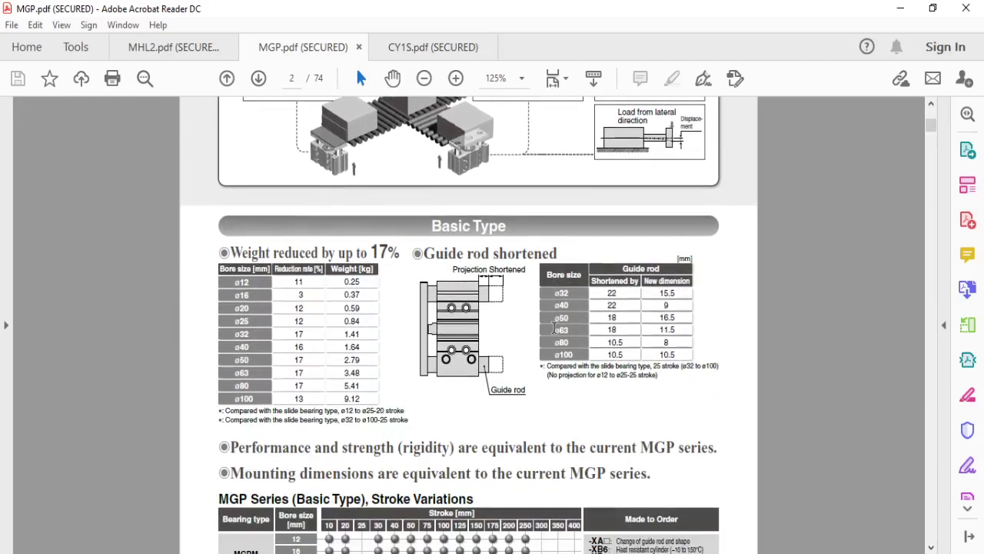
{"action": "scroll", "coordinate": [553, 328], "scroll_direction": "down", "scroll_amount": 2}
{"action": "scroll", "coordinate": [554, 328], "scroll_direction": "down", "scroll_amount": 5}
{"action": "scroll", "coordinate": [554, 329], "scroll_direction": "down", "scroll_amount": 1}
{"action": "scroll", "coordinate": [554, 329], "scroll_direction": "up", "scroll_amount": 1}
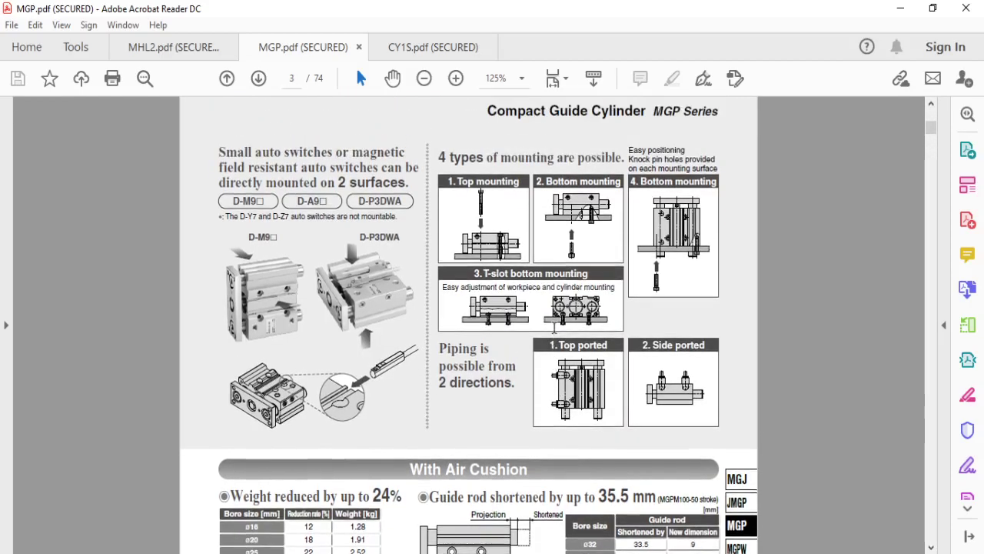
{"action": "scroll", "coordinate": [553, 328], "scroll_direction": "down", "scroll_amount": 3}
{"action": "scroll", "coordinate": [553, 328], "scroll_direction": "up", "scroll_amount": 1}
{"action": "scroll", "coordinate": [553, 328], "scroll_direction": "down", "scroll_amount": 2}
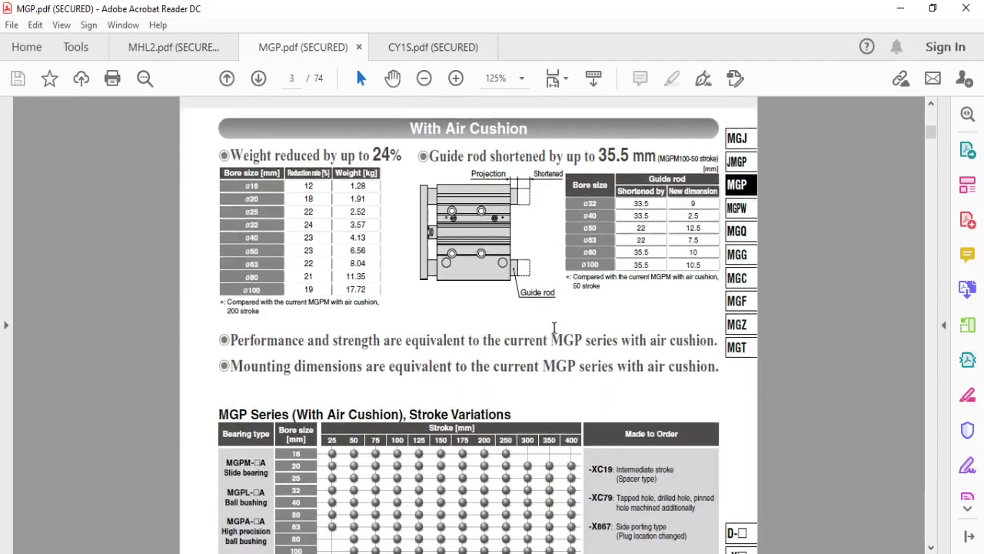
{"action": "scroll", "coordinate": [554, 328], "scroll_direction": "down", "scroll_amount": 5}
{"action": "scroll", "coordinate": [554, 328], "scroll_direction": "down", "scroll_amount": 1}
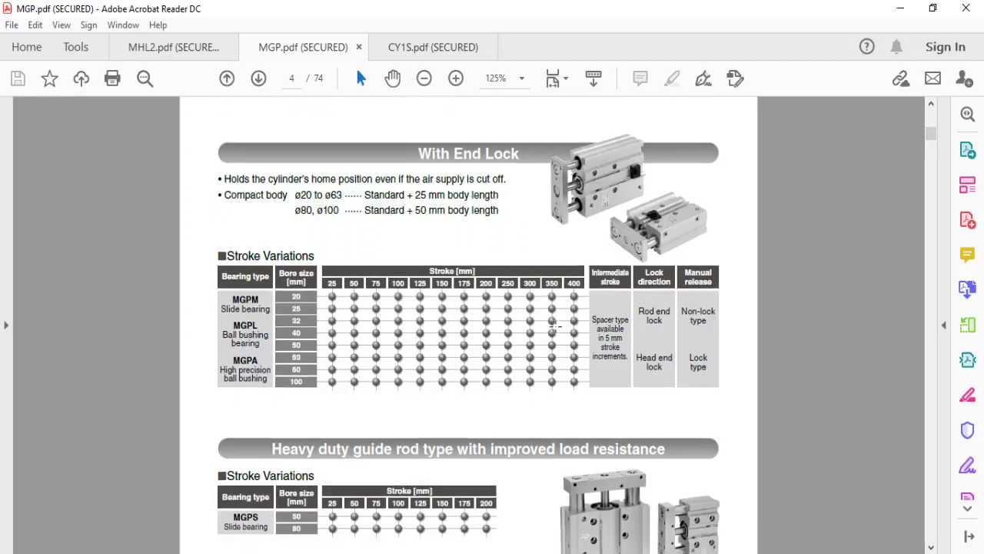
{"action": "scroll", "coordinate": [553, 329], "scroll_direction": "up", "scroll_amount": 2}
{"action": "scroll", "coordinate": [554, 329], "scroll_direction": "up", "scroll_amount": 5}
- Minimize Acrobat, clear the Notepad text, and return to the SolidWorks assembly
{"action": "left_click", "coordinate": [901, 8]}
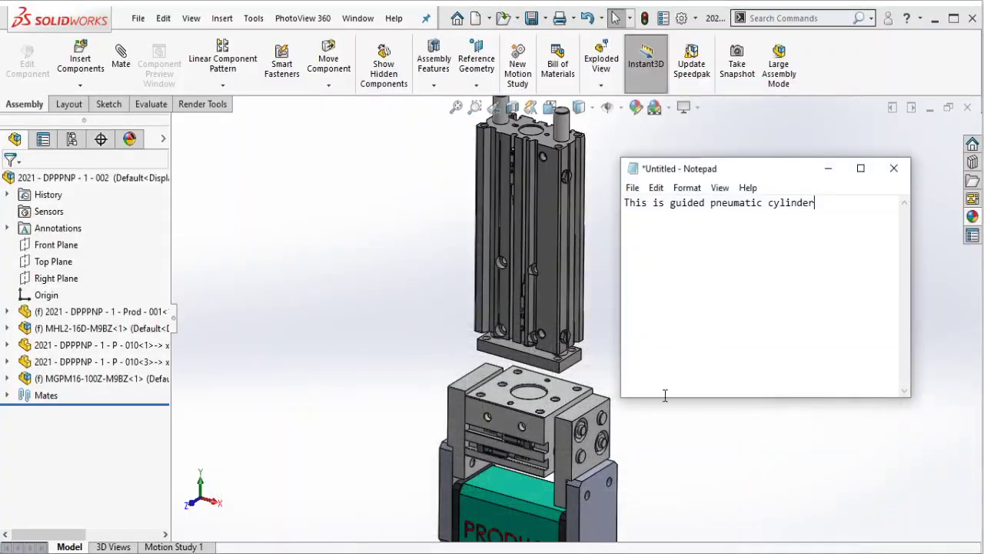
{"action": "key", "text": "ctrl+a"}
{"action": "key", "text": "BackSpace"}
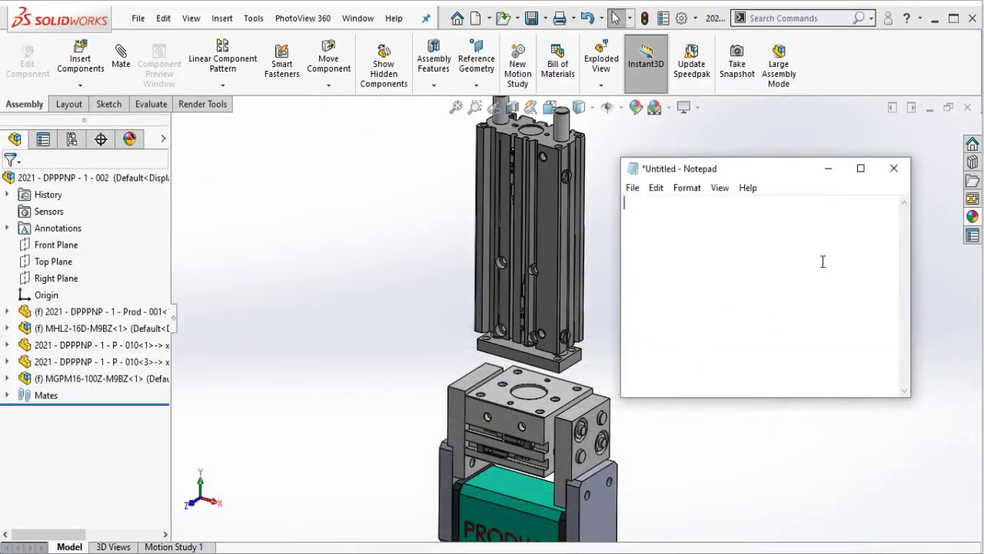
{"action": "left_click", "coordinate": [828, 168]}
{"action": "scroll", "coordinate": [620, 347], "scroll_direction": "up", "scroll_amount": 3}
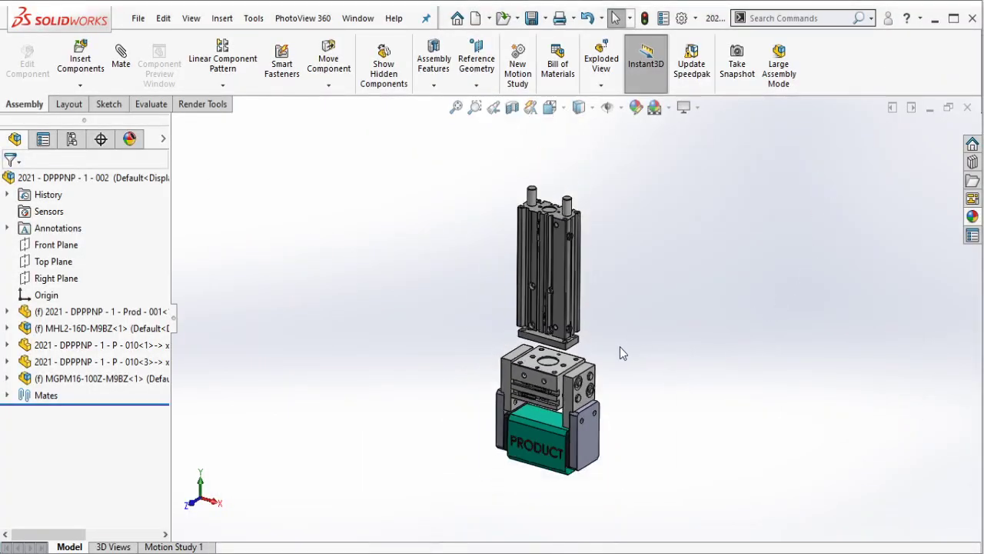
{"action": "scroll", "coordinate": [613, 287], "scroll_direction": "down", "scroll_amount": 2}
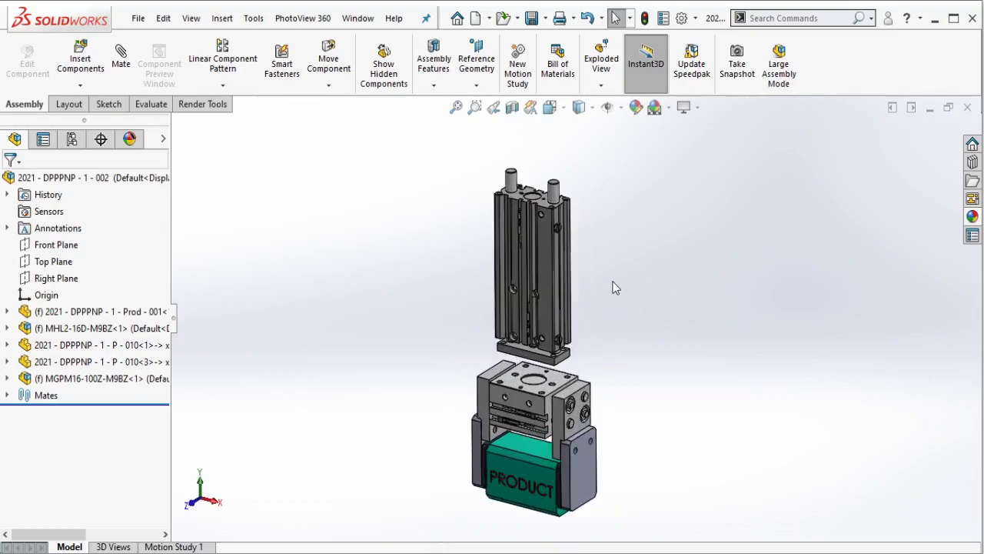
- Insert a new part, Part5, into the assembly and edit it in context
{"action": "left_click", "coordinate": [89, 87]}
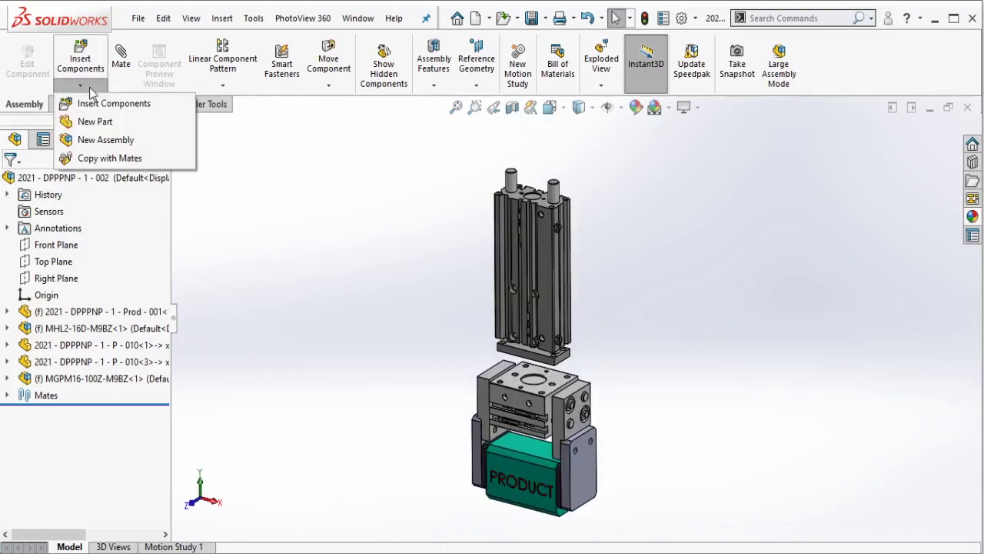
{"action": "left_click", "coordinate": [89, 127]}
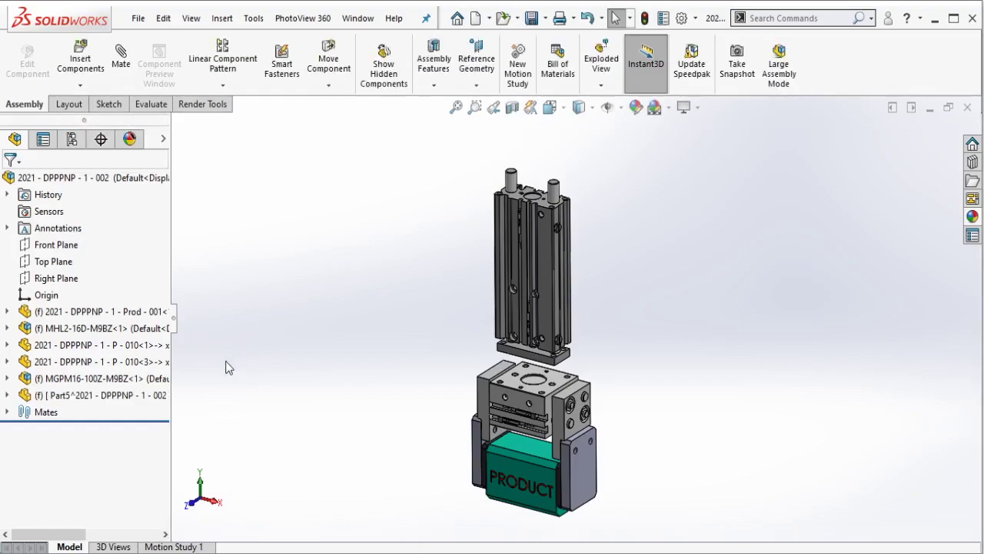
{"action": "left_click", "coordinate": [123, 394]}
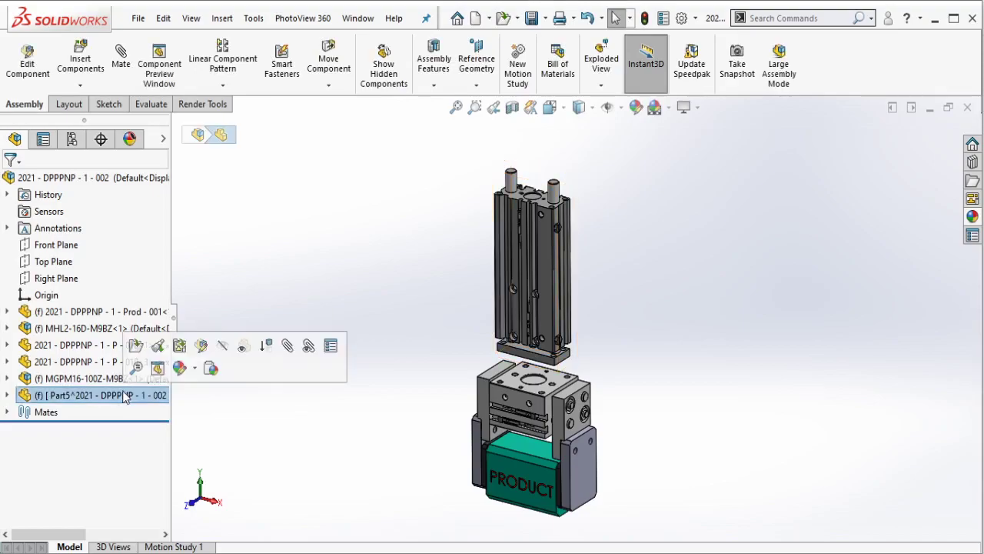
{"action": "left_click", "coordinate": [201, 345]}
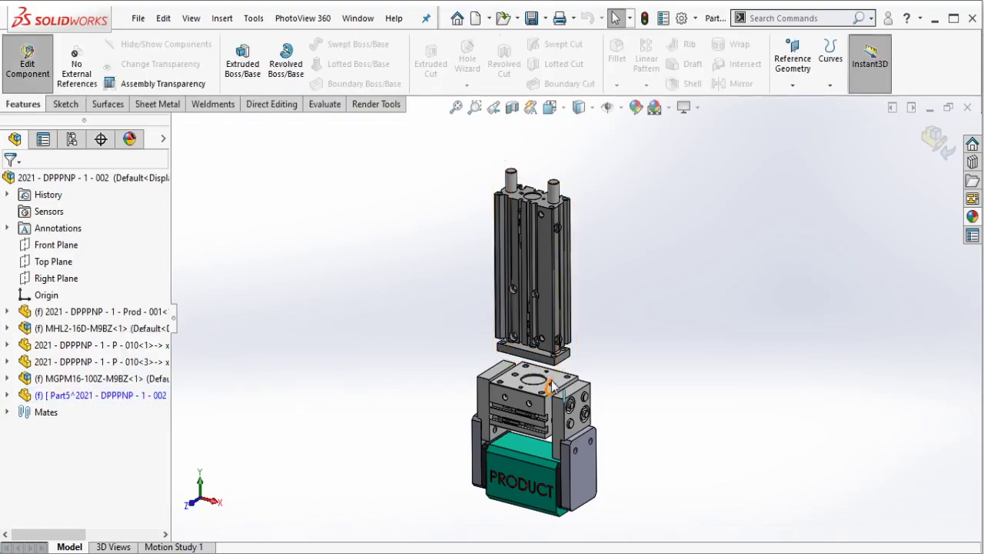
- Start a sketch on the bottom face of the cylinder's block
{"action": "scroll", "coordinate": [550, 387], "scroll_direction": "down", "scroll_amount": 2}
{"action": "scroll", "coordinate": [546, 389], "scroll_direction": "down", "scroll_amount": 2}
{"action": "scroll", "coordinate": [559, 378], "scroll_direction": "down", "scroll_amount": 2}
{"action": "scroll", "coordinate": [569, 335], "scroll_direction": "down", "scroll_amount": 2}
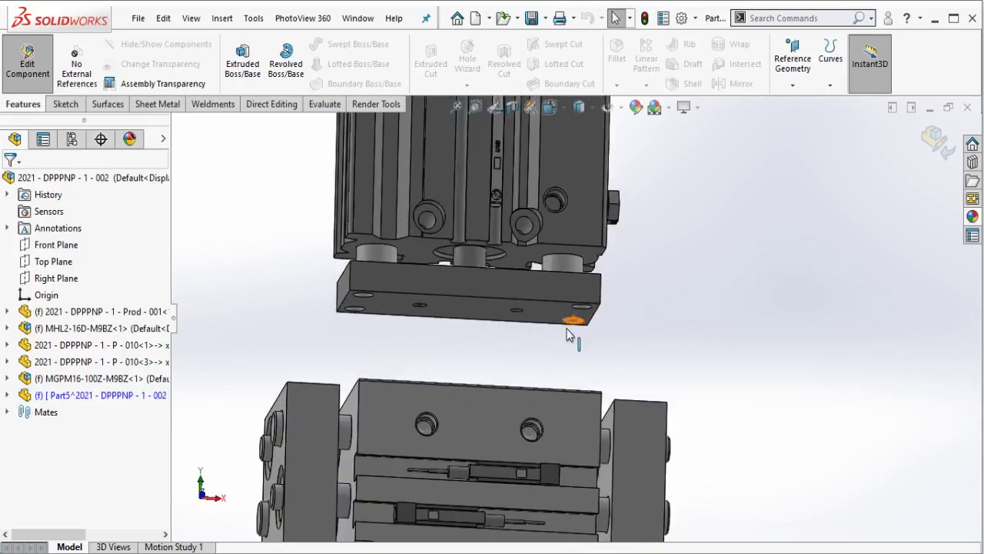
{"action": "left_click", "coordinate": [567, 328]}
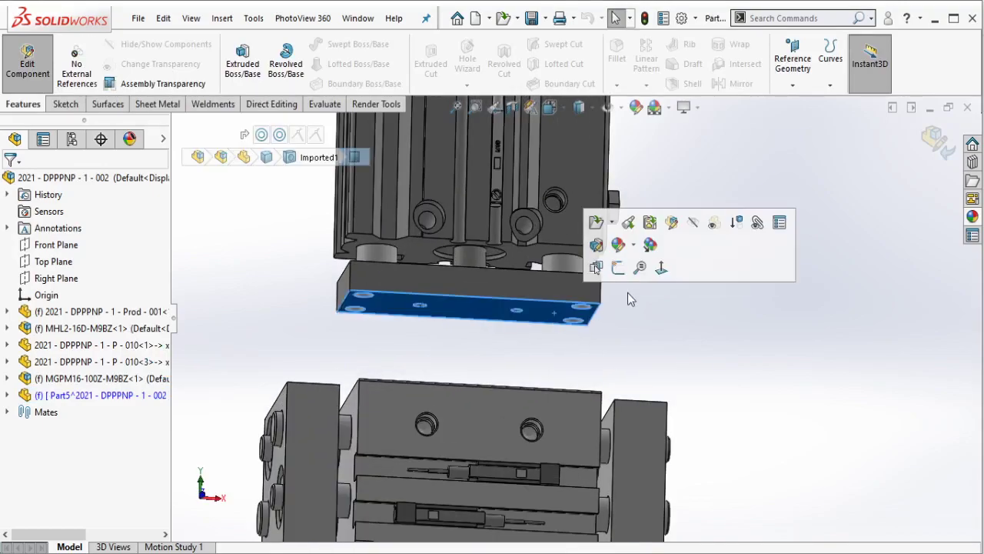
{"action": "left_click", "coordinate": [619, 267]}
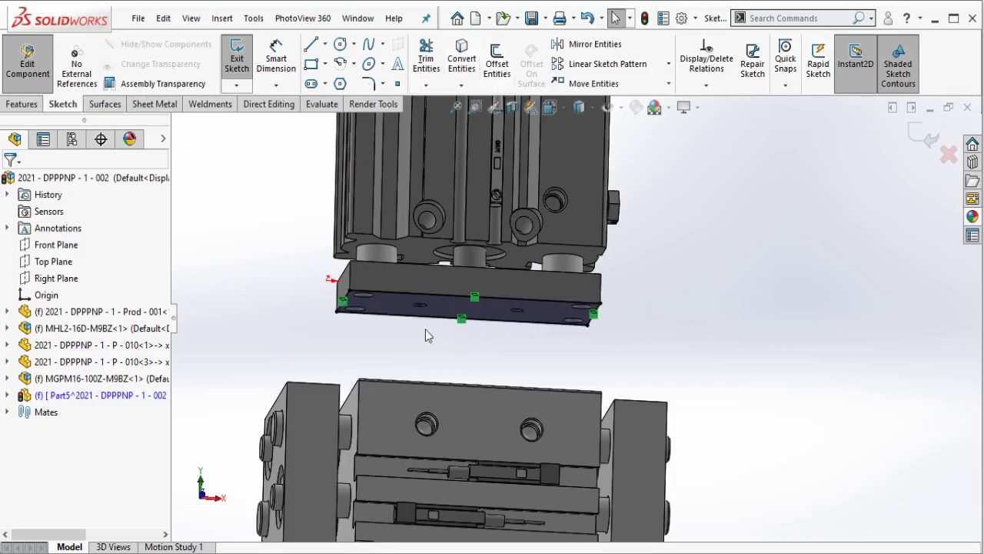
- Boss-extrude the Part5 sketch 12 mm Blind to create the plate
{"action": "left_click", "coordinate": [25, 104]}
{"action": "left_click", "coordinate": [242, 61]}
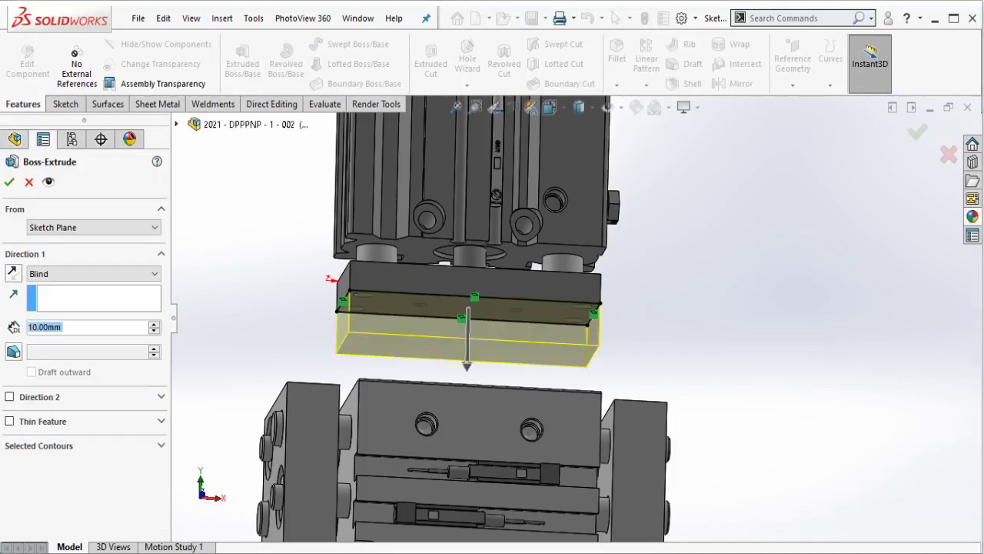
{"action": "type", "text": "12"}
{"action": "key", "text": "Return"}
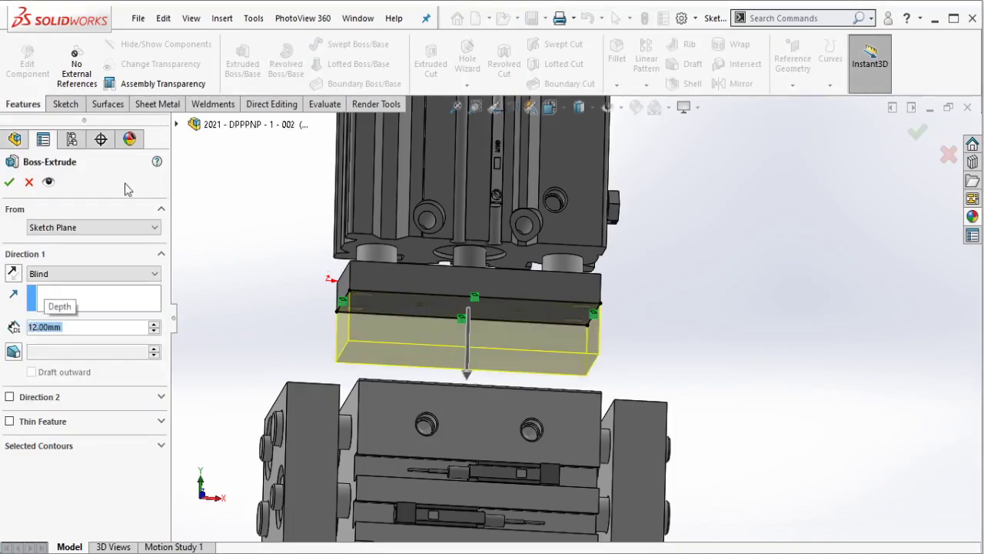
{"action": "left_click", "coordinate": [10, 183]}
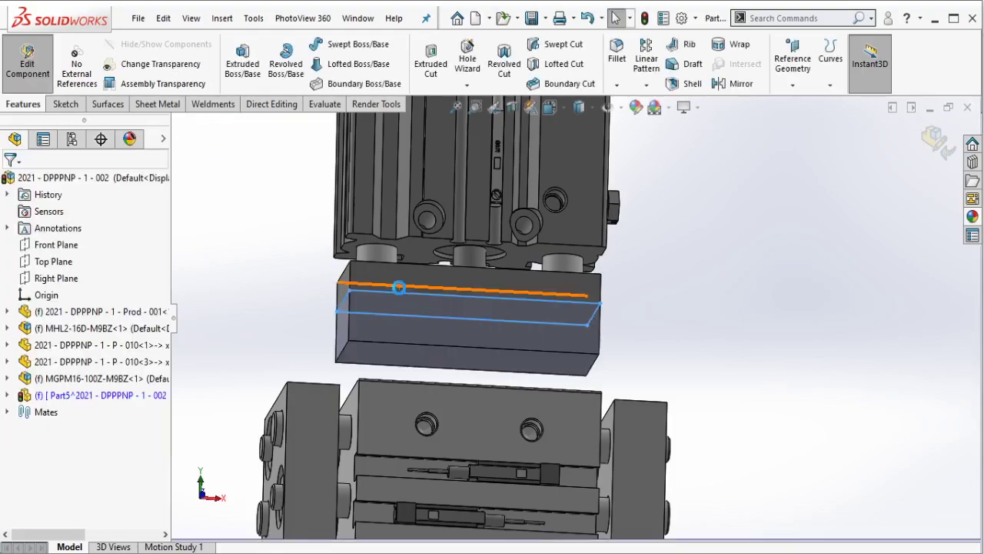
{"action": "mouse_move", "coordinate": [436, 293]}
{"action": "middle_mouse_down"}
{"action": "mouse_move", "coordinate": [437, 333]}
{"action": "mouse_move", "coordinate": [484, 323]}
{"action": "mouse_move", "coordinate": [484, 281]}
{"action": "mouse_move", "coordinate": [342, 190]}
{"action": "middle_mouse_up"}
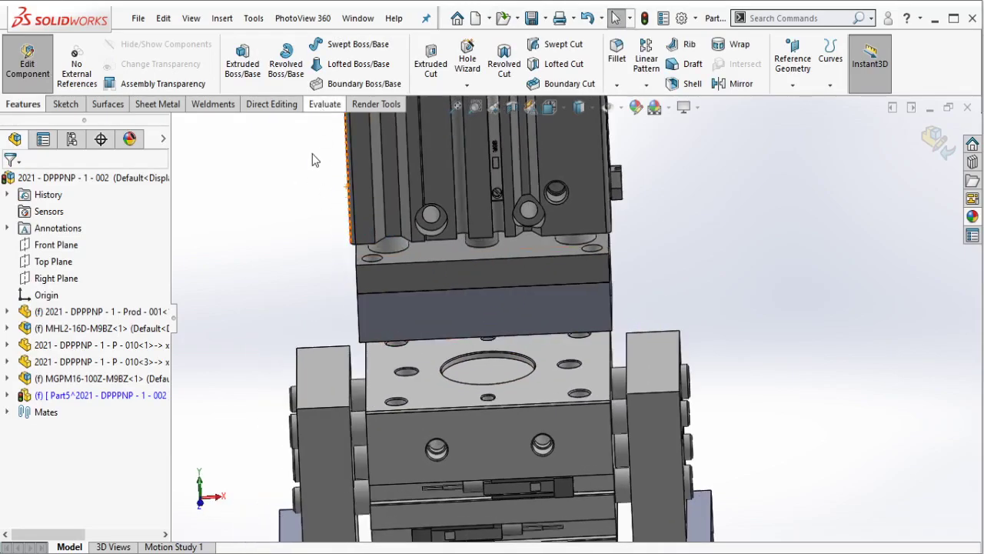
- Measure the plate's 62 mm edge, then offset both end faces outward 4 mm
{"action": "left_click", "coordinate": [275, 58]}
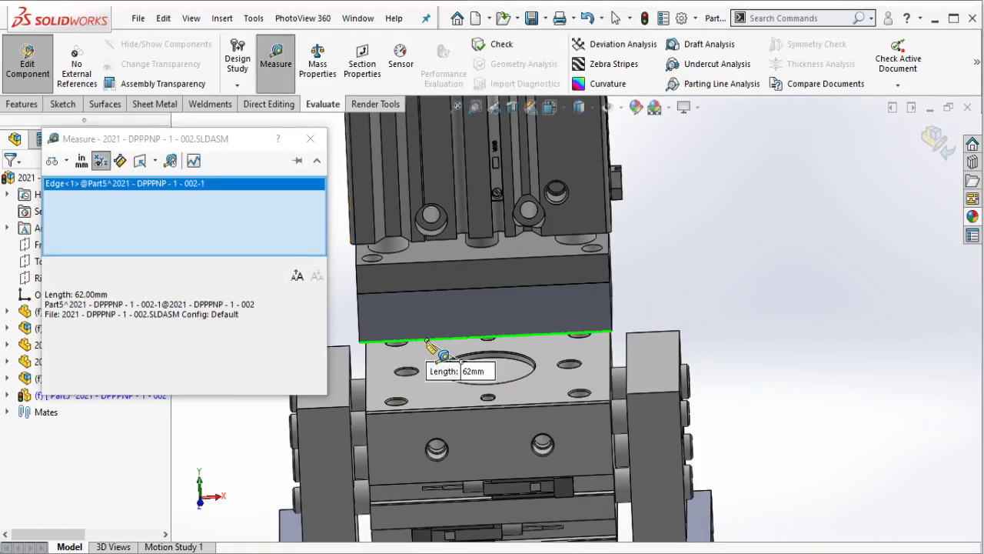
{"action": "left_click", "coordinate": [310, 138]}
{"action": "middle_click_drag", "start_coordinate": [572, 282], "coordinate": [453, 219]}
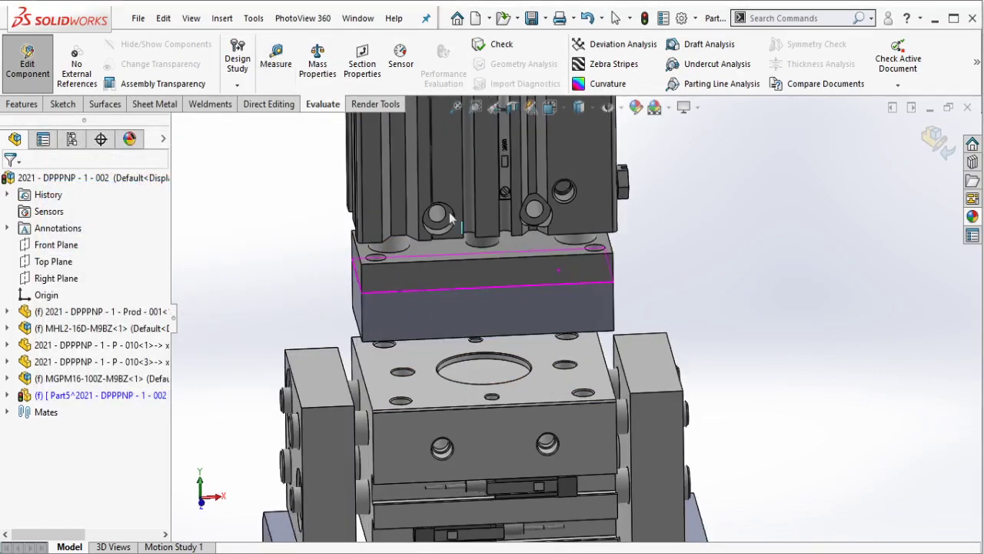
{"action": "left_click", "coordinate": [254, 110]}
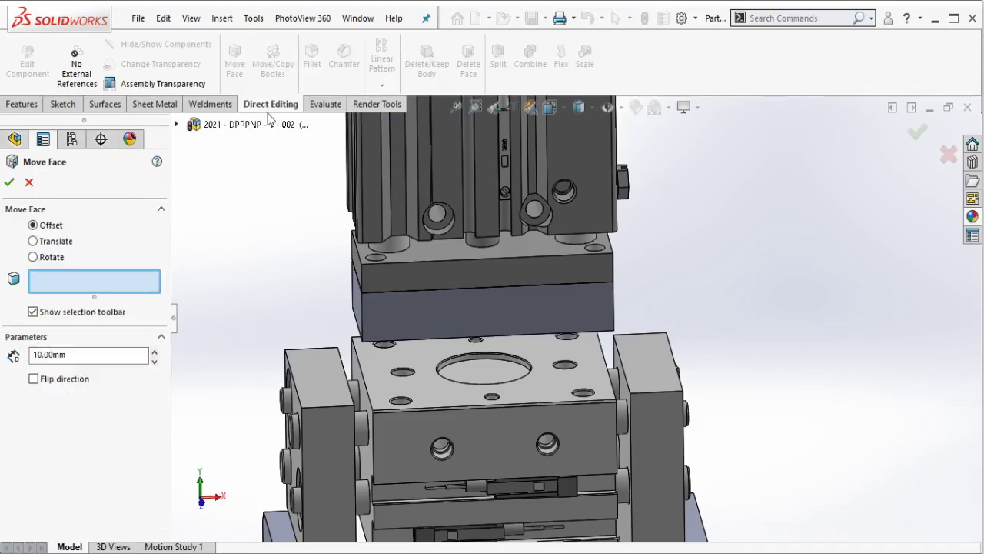
{"action": "left_click_drag", "start_coordinate": [92, 354], "coordinate": [34, 354]}
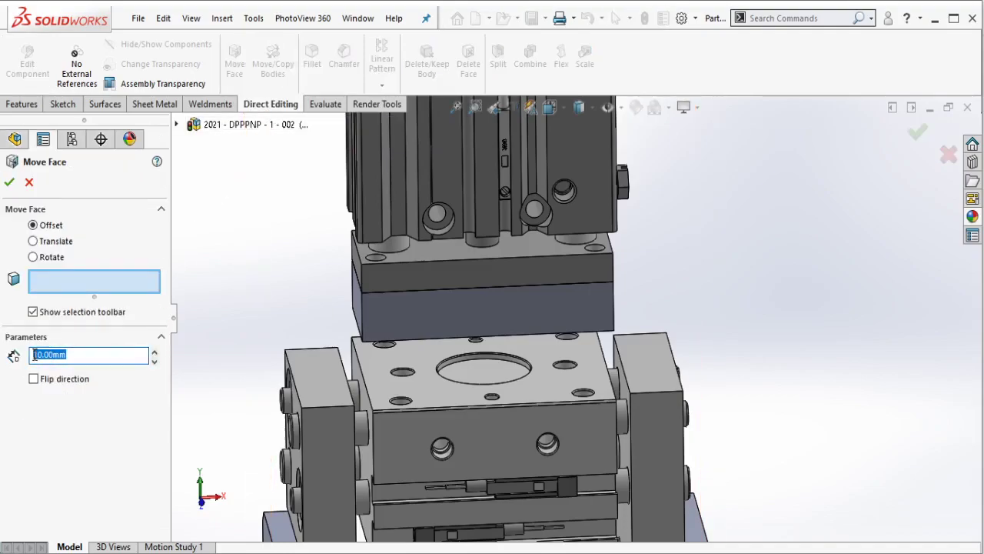
{"action": "type", "text": "4"}
{"action": "left_click", "coordinate": [501, 319]}
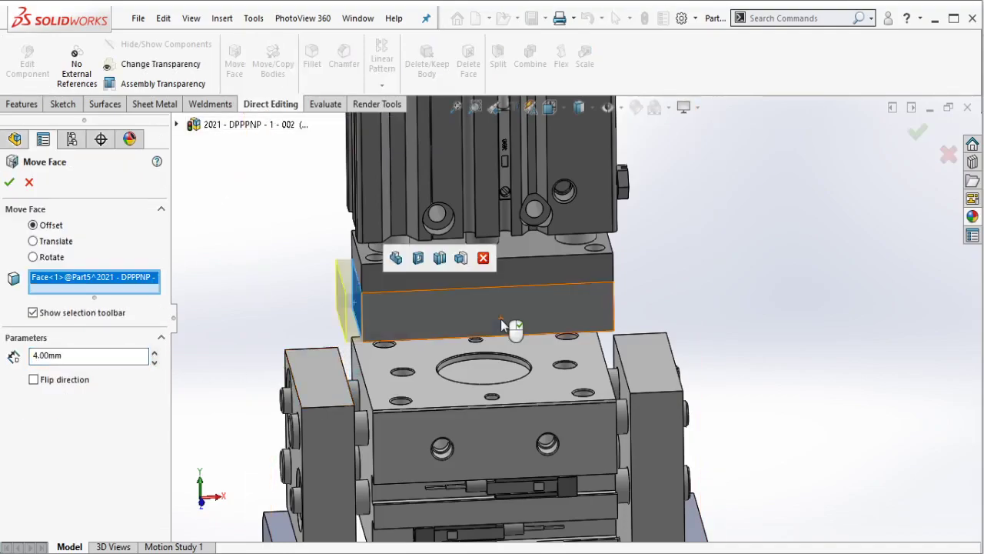
{"action": "middle_click_drag", "start_coordinate": [500, 320], "coordinate": [539, 323]}
{"action": "left_click", "coordinate": [624, 304]}
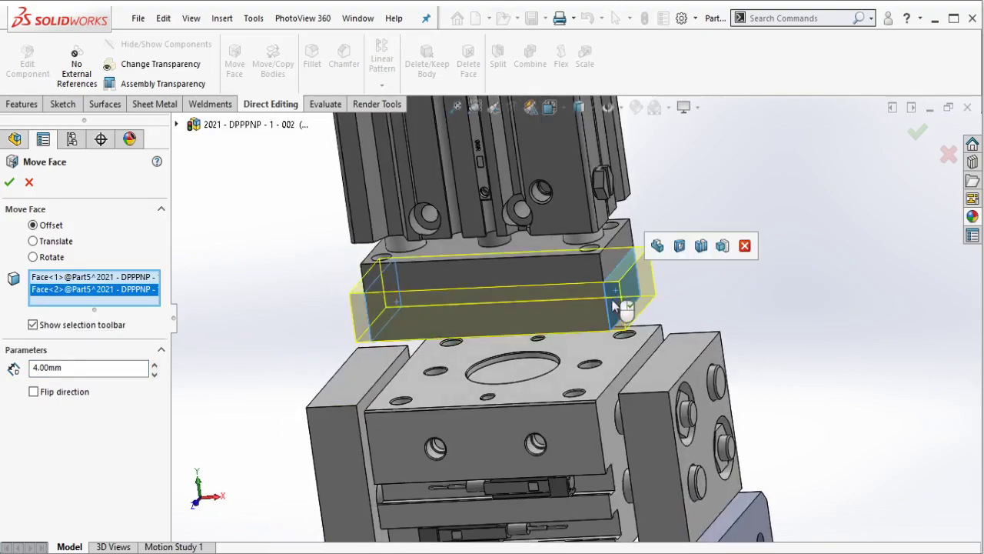
{"action": "left_click", "coordinate": [9, 181]}
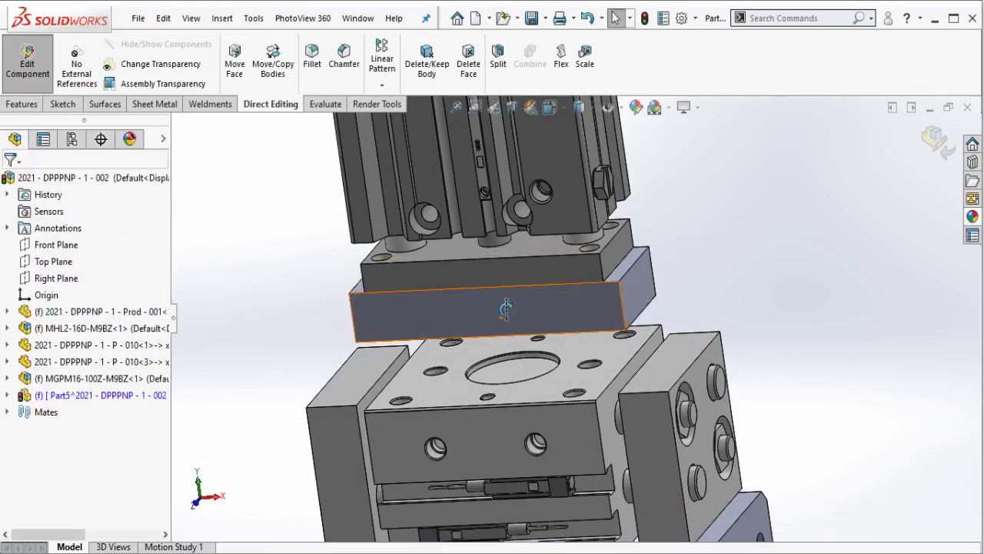
- Offset the plate's front and back faces outward 20 mm with Move Face
{"action": "key", "text": "ctrl+4"}
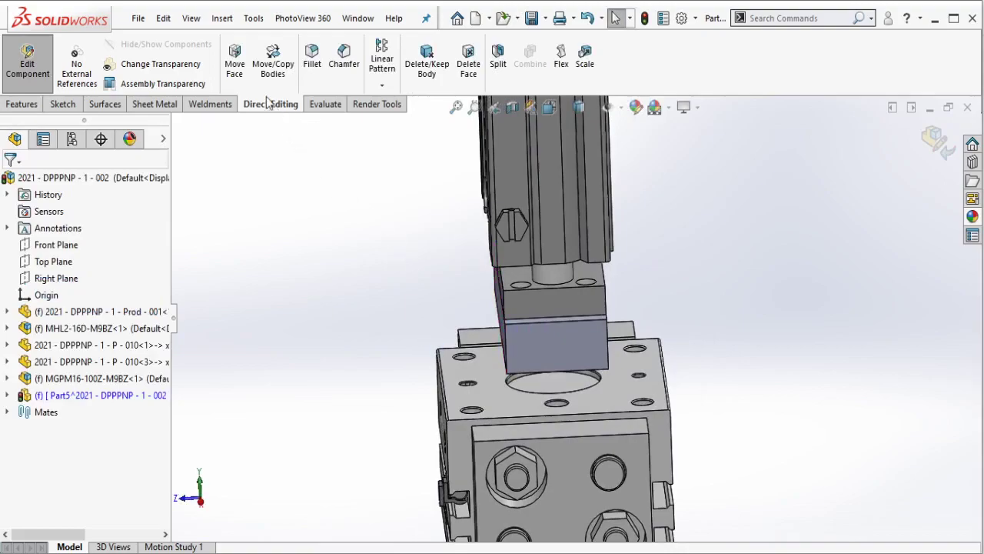
{"action": "left_click", "coordinate": [235, 61]}
{"action": "double_click", "coordinate": [89, 355]}
{"action": "type", "text": "1"}
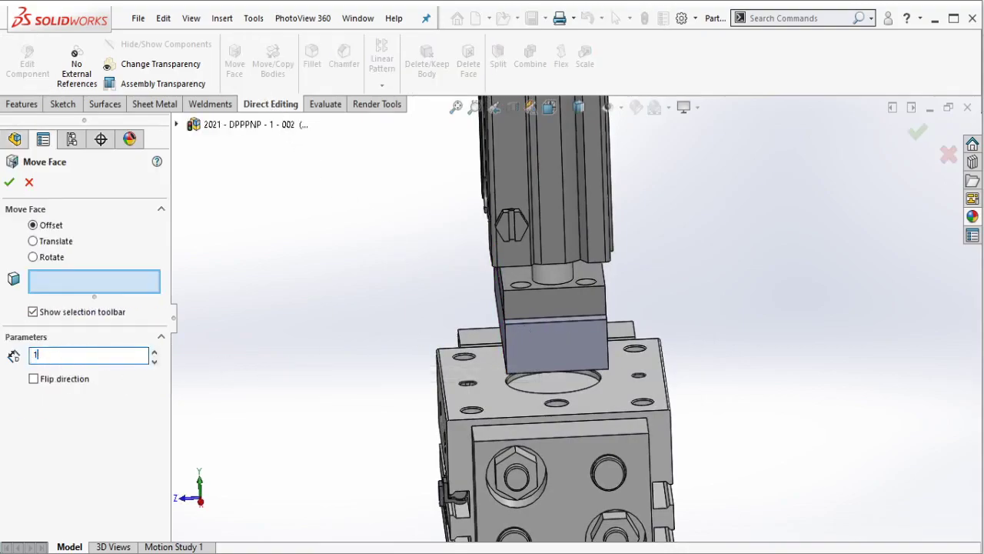
{"action": "type", "text": "0"}
{"action": "mouse_move", "coordinate": [446, 353]}
{"action": "middle_mouse_down"}
{"action": "mouse_move", "coordinate": [492, 327]}
{"action": "mouse_move", "coordinate": [630, 328]}
{"action": "middle_mouse_up"}
{"action": "left_click", "coordinate": [524, 339]}
{"action": "left_click", "coordinate": [613, 323]}
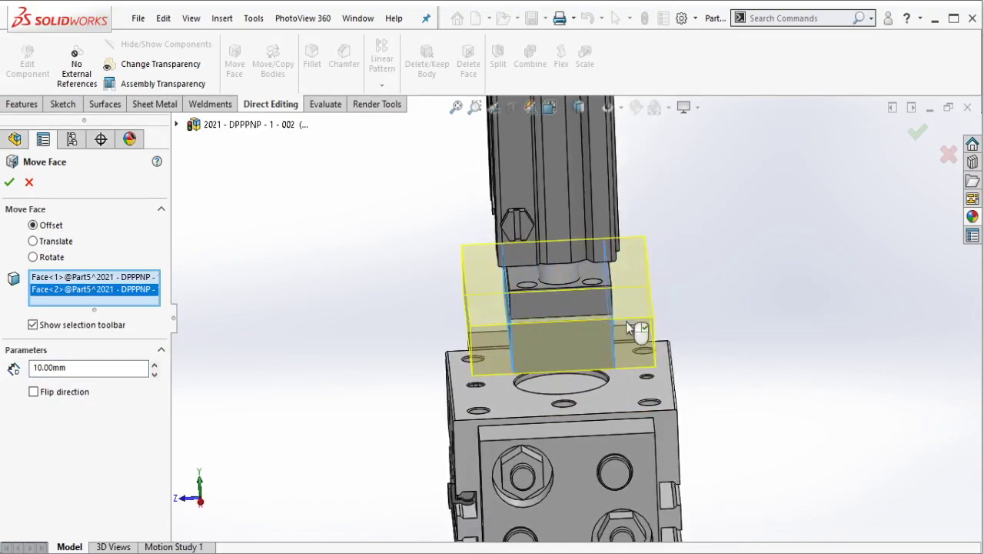
{"action": "left_click", "coordinate": [154, 365]}
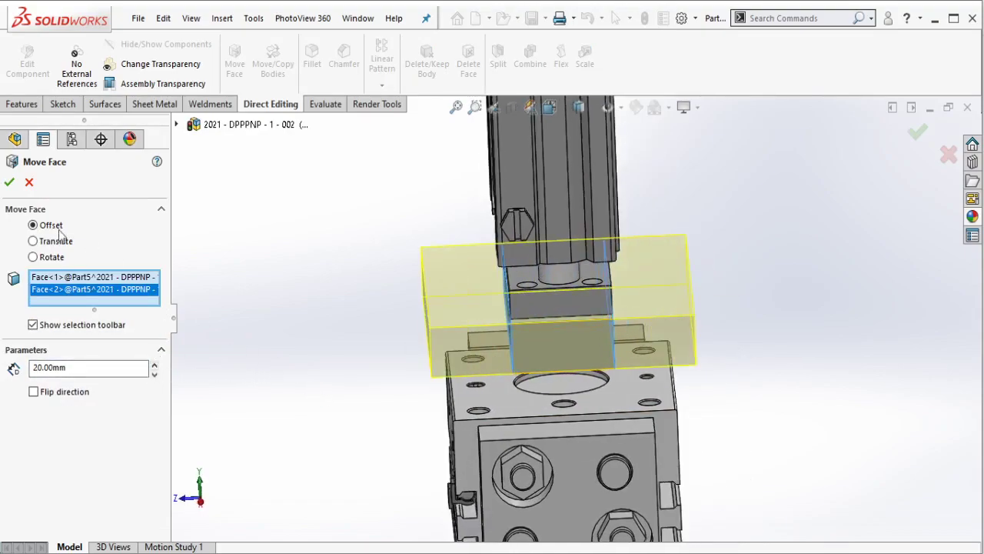
{"action": "left_click", "coordinate": [9, 181]}
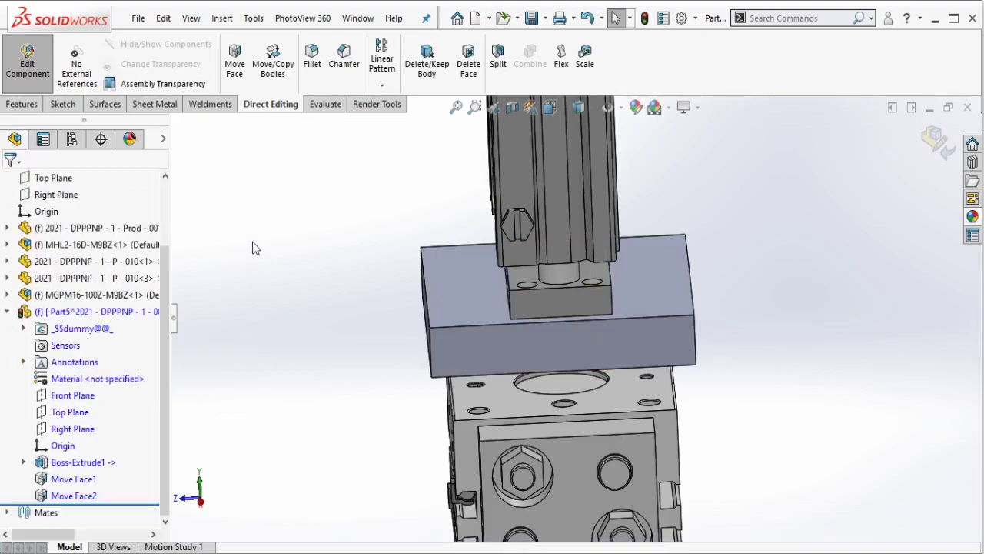
- Measure the widened plate's top front edge at 65 mm, then return to the assembly
{"action": "left_click", "coordinate": [326, 103]}
{"action": "left_click", "coordinate": [275, 58]}
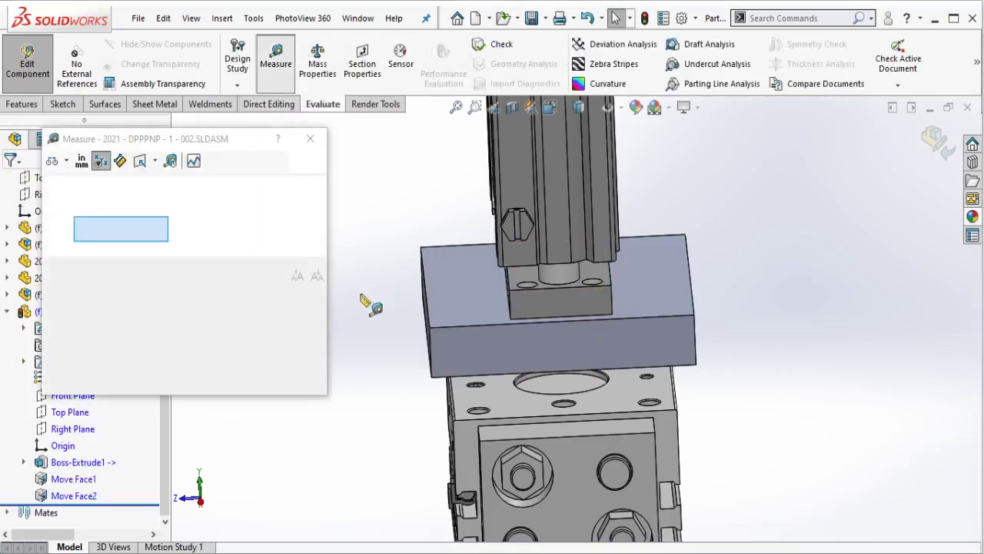
{"action": "middle_click_drag", "start_coordinate": [465, 352], "coordinate": [477, 351]}
{"action": "left_click", "coordinate": [491, 347]}
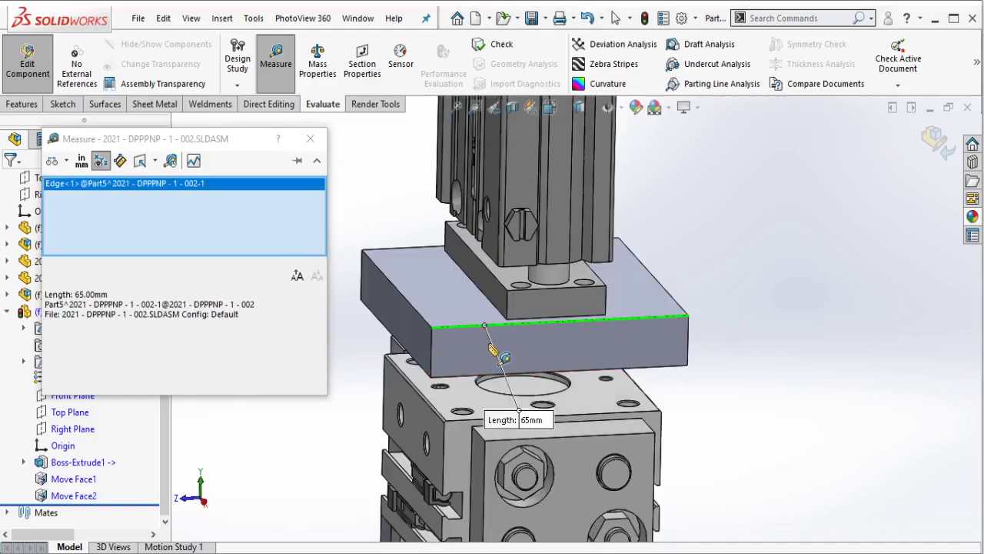
{"action": "key", "text": "Escape"}
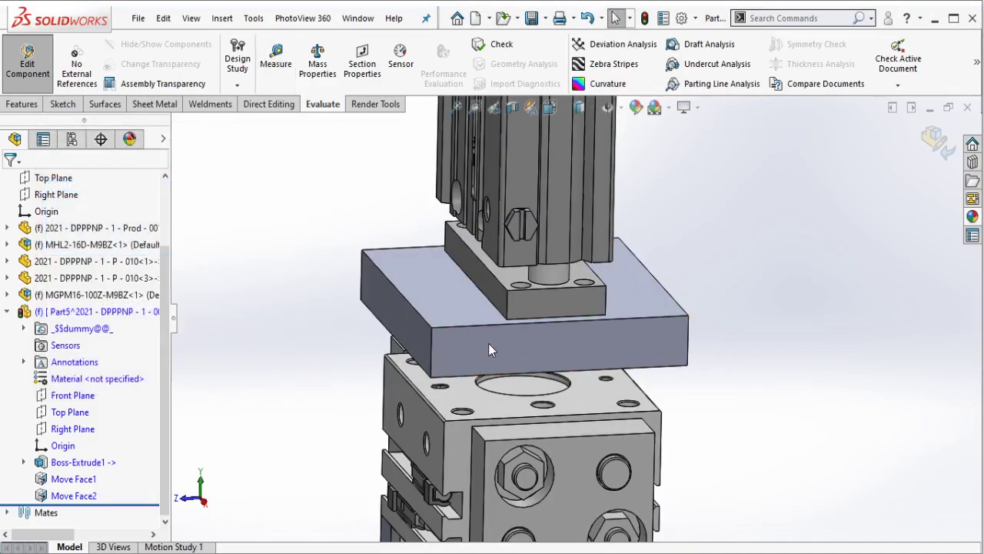
{"action": "mouse_move", "coordinate": [488, 343]}
{"action": "middle_mouse_down"}
{"action": "mouse_move", "coordinate": [526, 381]}
{"action": "mouse_move", "coordinate": [537, 290]}
{"action": "middle_mouse_up"}
{"action": "scroll", "coordinate": [527, 380], "scroll_direction": "down", "scroll_amount": 3}
{"action": "scroll", "coordinate": [538, 277], "scroll_direction": "down", "scroll_amount": 3}
{"action": "left_click", "coordinate": [28, 61]}
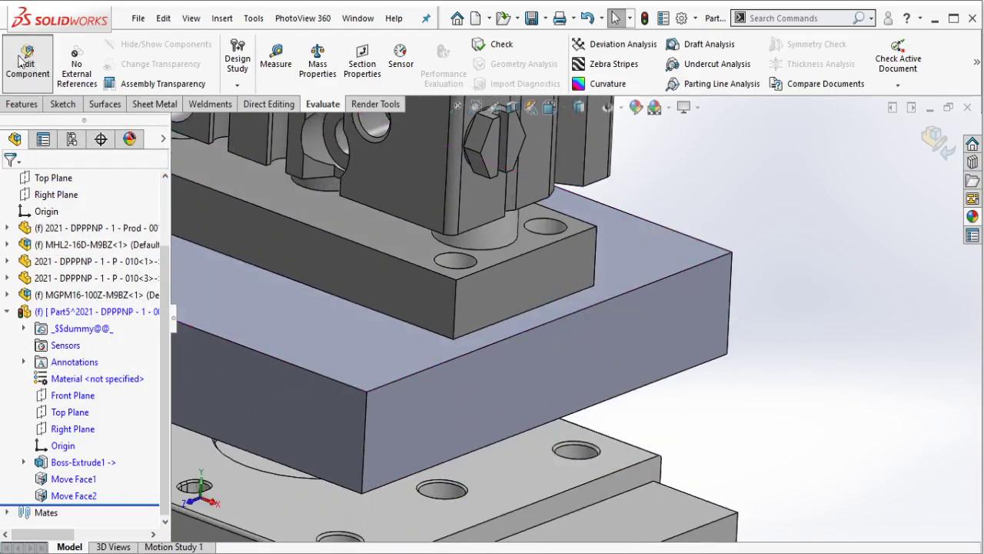
- Measure a cylinder flange mounting hole at 5.00 mm diameter and begin a Notepad note
{"action": "left_click", "coordinate": [547, 227]}
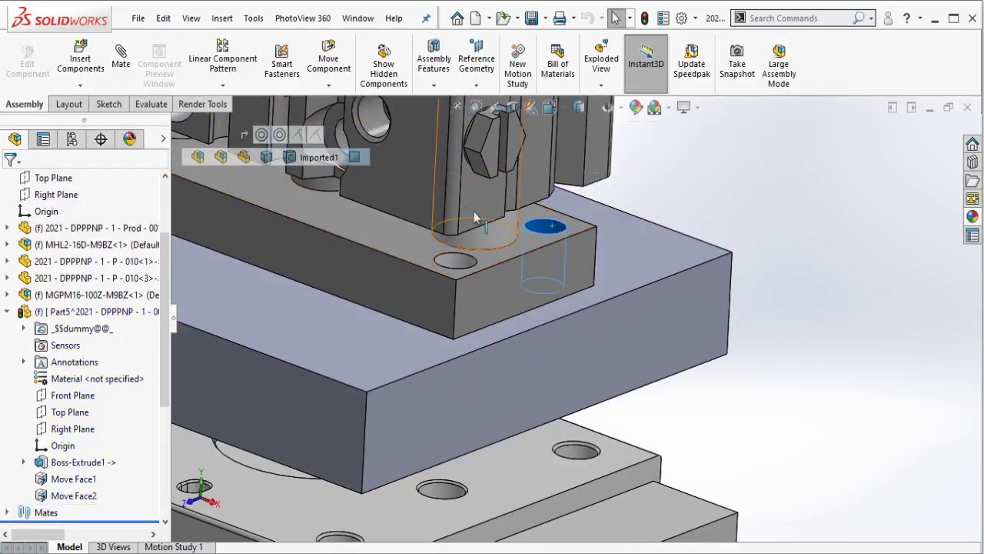
{"action": "left_click", "coordinate": [152, 105]}
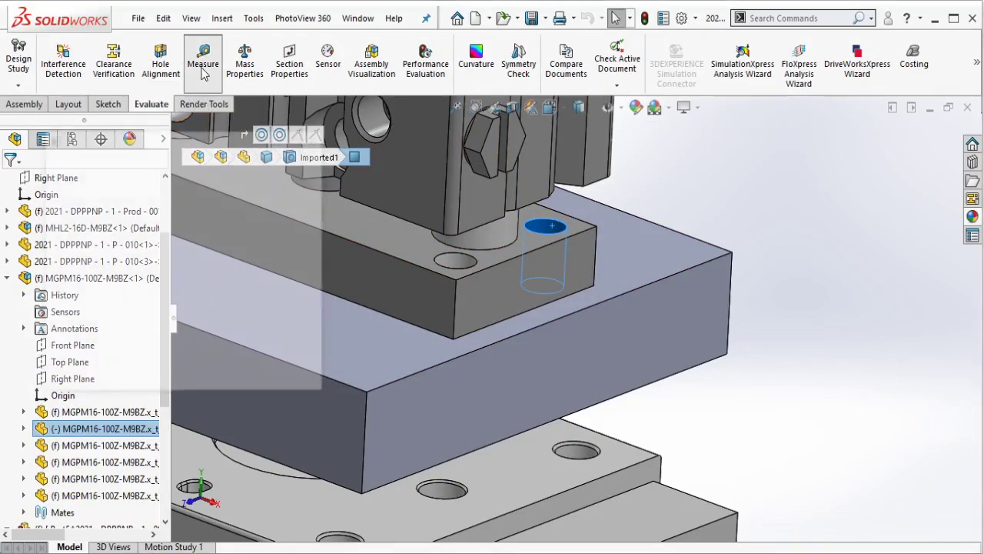
{"action": "left_click", "coordinate": [203, 57]}
{"action": "double_click", "coordinate": [99, 315]}
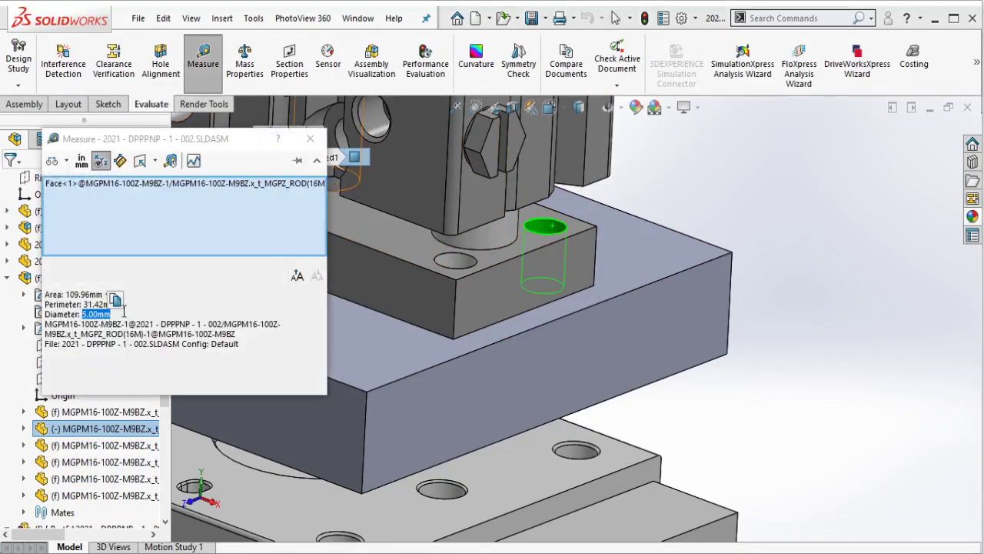
{"action": "left_click", "coordinate": [310, 139]}
{"action": "middle_click_drag", "start_coordinate": [737, 239], "coordinate": [536, 435]}
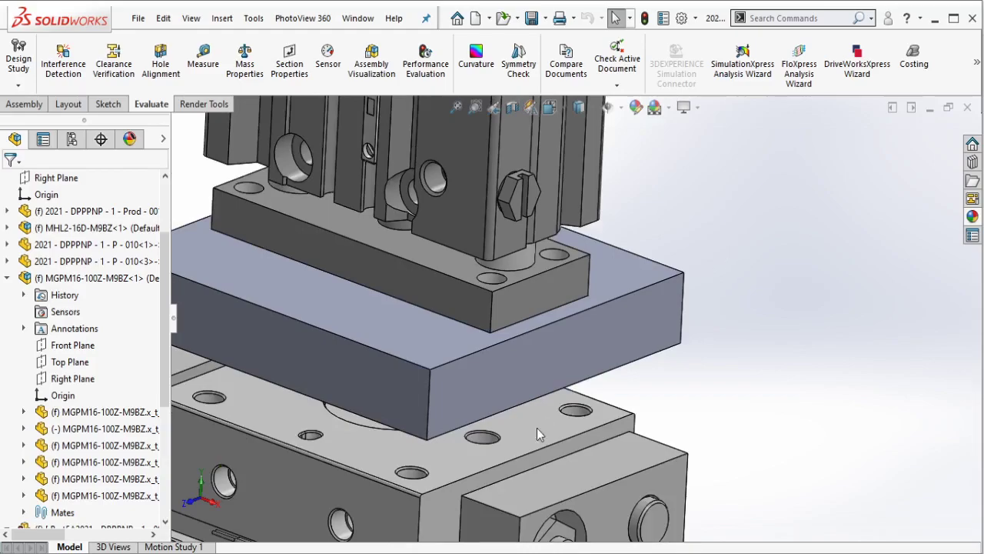
{"action": "key", "text": "alt+Tab"}
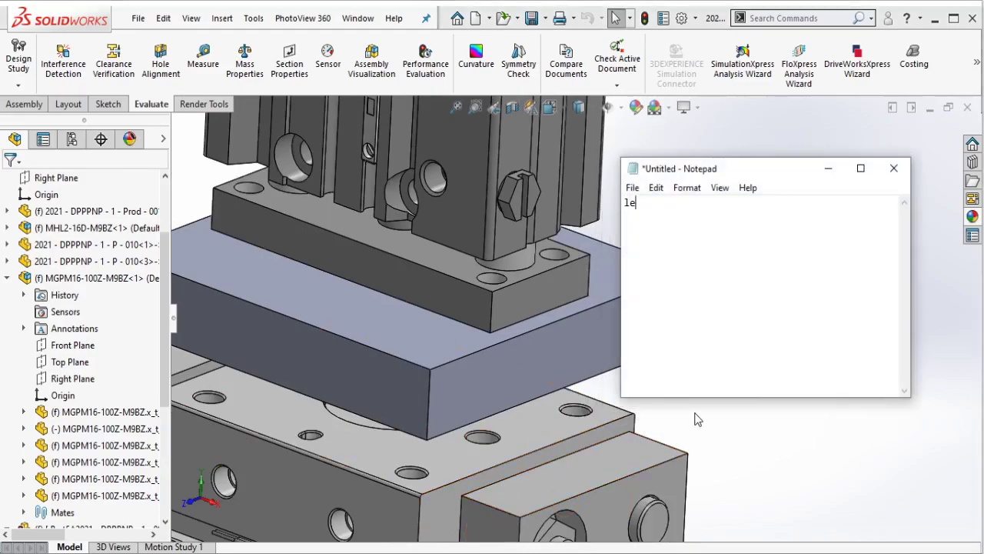
{"action": "type", "text": "ts che"}
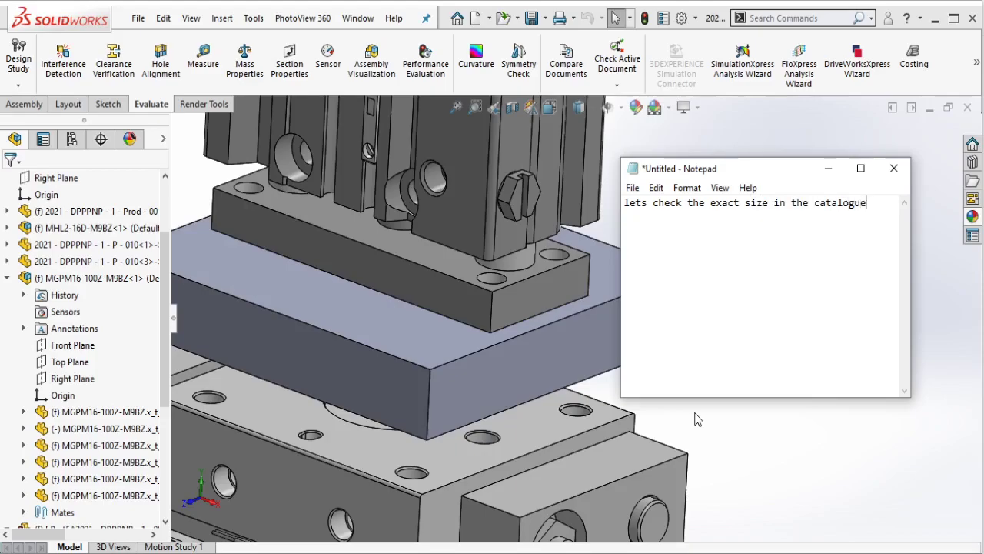
- Clear the catalogue-check note from Notepad and minimize it
{"action": "key", "text": "ctrl+a"}
{"action": "key", "text": "BackSpace"}
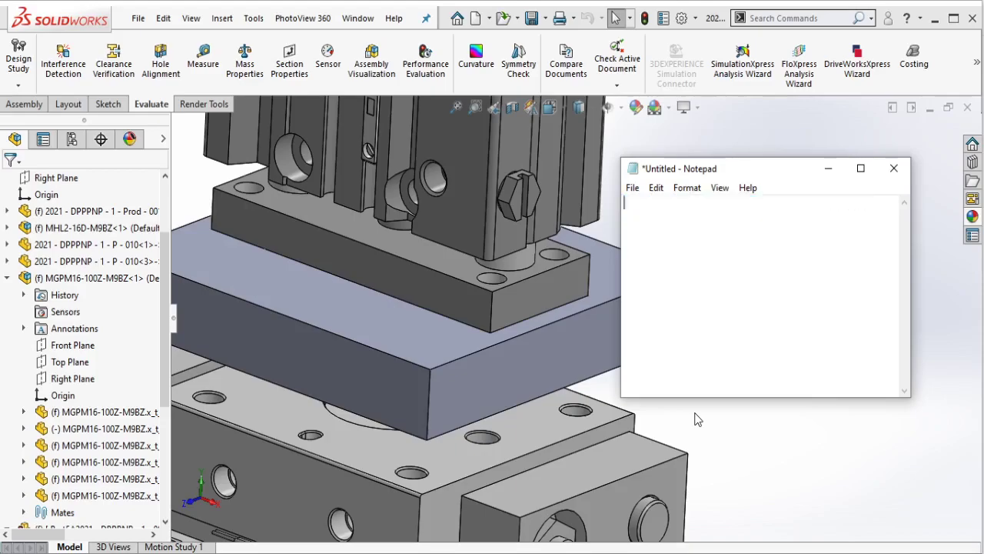
{"action": "left_click", "coordinate": [828, 168]}
{"action": "scroll", "coordinate": [705, 397], "scroll_direction": "up", "scroll_amount": 3}
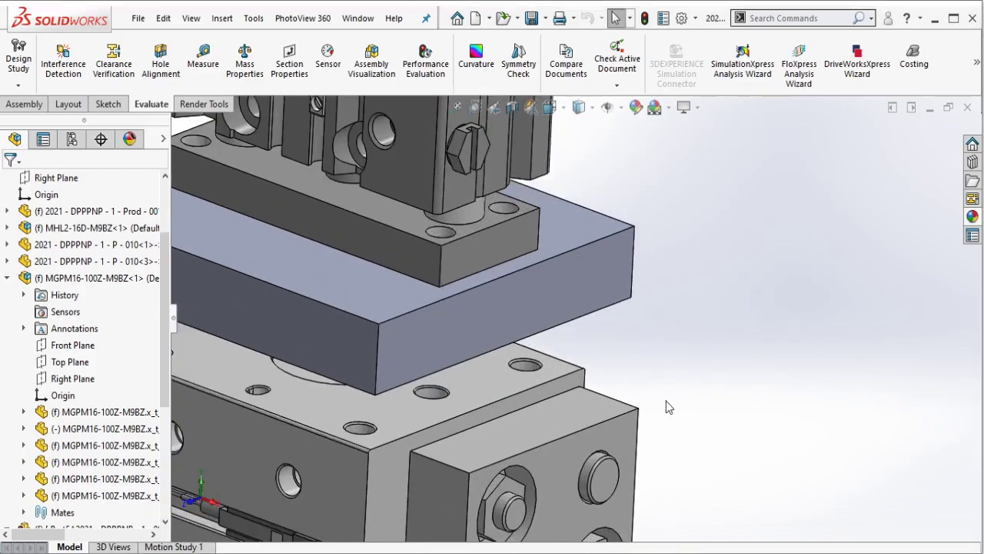
- Open MGP.pdf at page 28 and locate the '4 x NN through' callout
{"action": "left_click", "coordinate": [661, 506]}
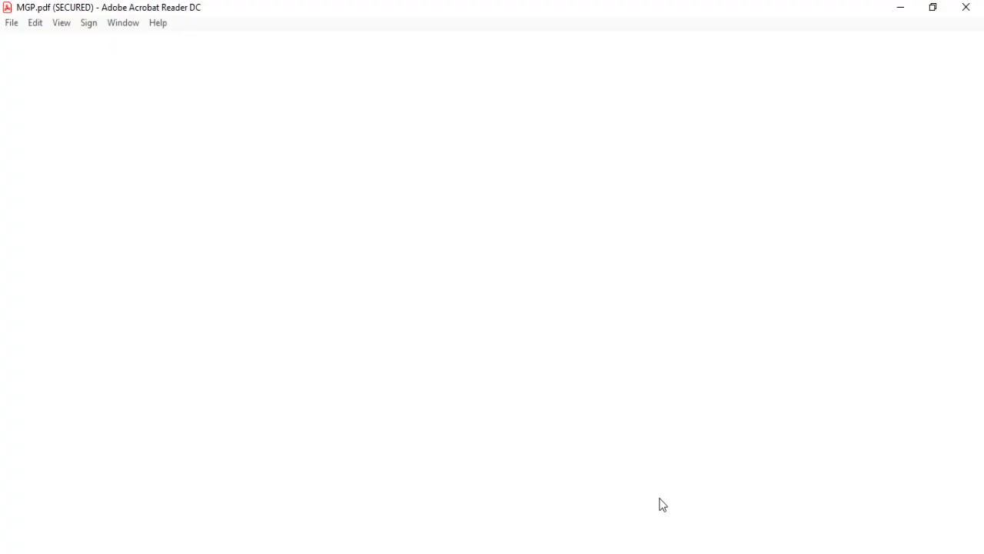
{"action": "scroll", "coordinate": [694, 372], "scroll_direction": "down", "scroll_amount": 1, "text": "ctrl"}
{"action": "scroll", "coordinate": [694, 372], "scroll_direction": "down", "scroll_amount": 1, "text": "ctrl"}
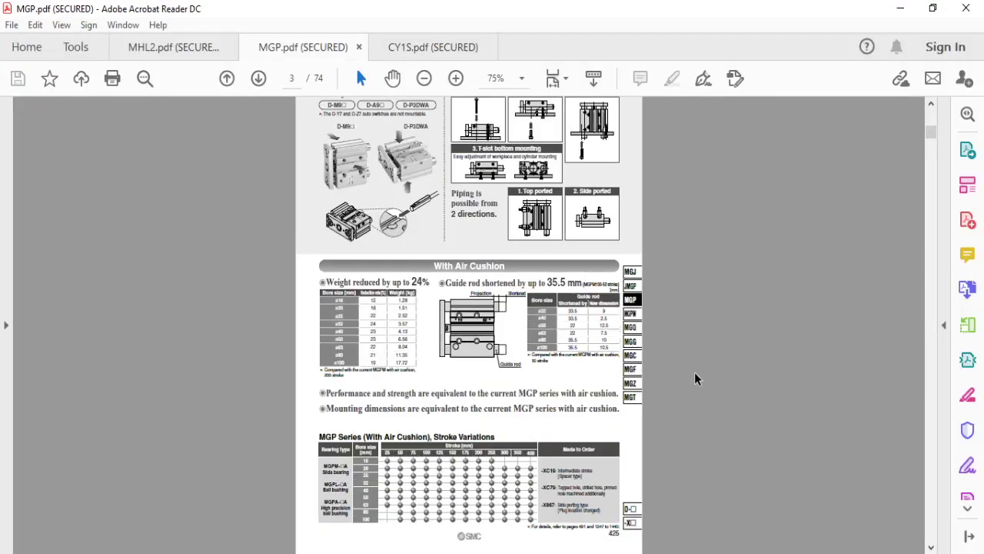
{"action": "scroll", "coordinate": [695, 372], "scroll_direction": "down", "scroll_amount": 1, "text": "ctrl"}
{"action": "scroll", "coordinate": [694, 372], "scroll_direction": "down", "scroll_amount": 10}
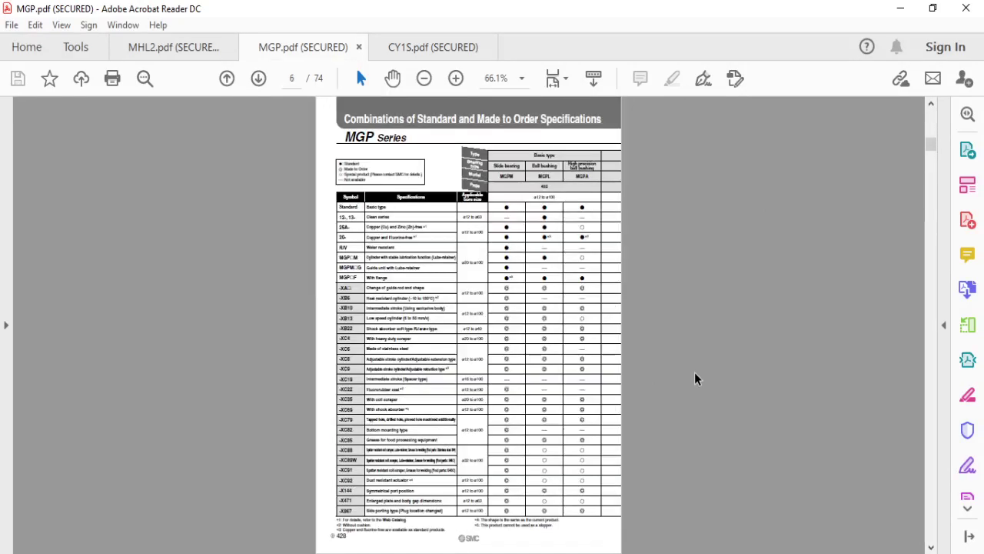
{"action": "scroll", "coordinate": [694, 372], "scroll_direction": "down", "scroll_amount": 3}
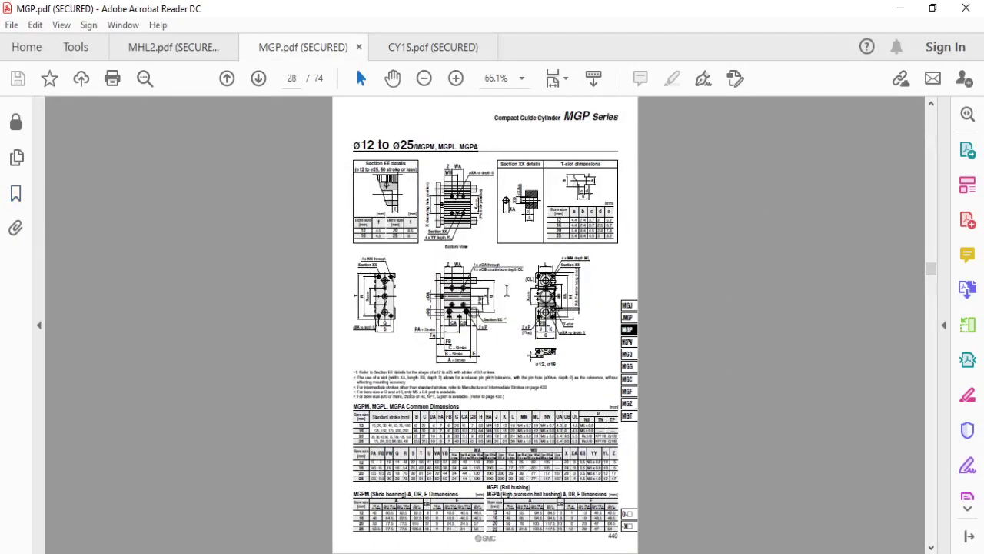
{"action": "scroll", "coordinate": [495, 219], "scroll_direction": "up", "scroll_amount": 2, "text": "ctrl"}
{"action": "scroll", "coordinate": [494, 219], "scroll_direction": "up", "scroll_amount": 1, "text": "ctrl"}
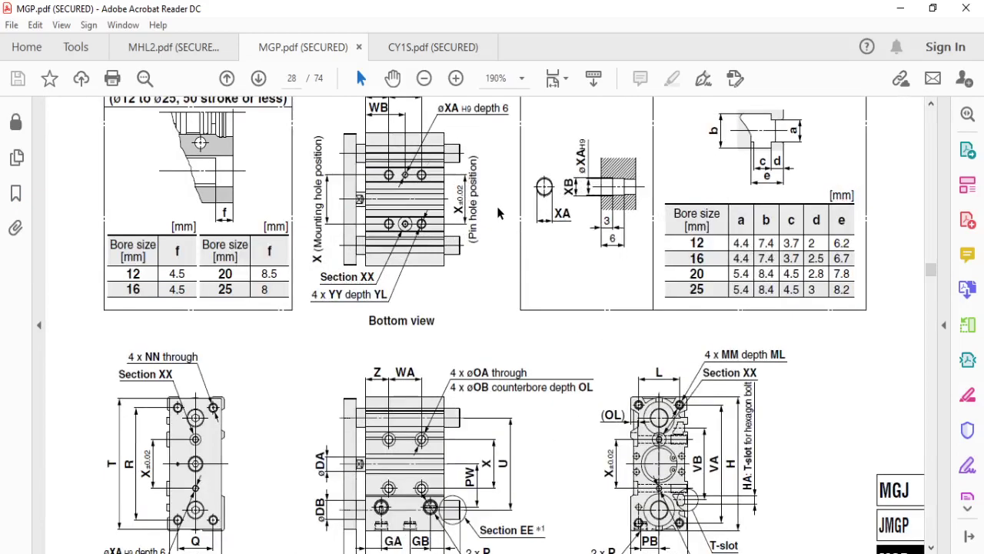
{"action": "scroll", "coordinate": [494, 219], "scroll_direction": "up", "scroll_amount": 1, "text": "ctrl"}
{"action": "scroll", "coordinate": [498, 213], "scroll_direction": "up", "scroll_amount": 2}
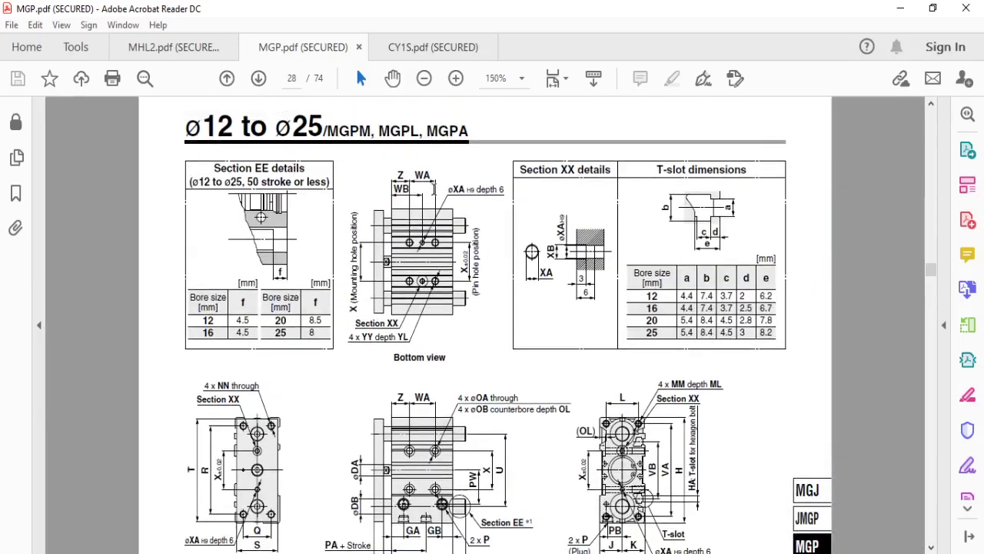
{"action": "scroll", "coordinate": [437, 208], "scroll_direction": "down", "scroll_amount": 1}
{"action": "scroll", "coordinate": [445, 254], "scroll_direction": "down", "scroll_amount": 2}
{"action": "scroll", "coordinate": [458, 313], "scroll_direction": "down", "scroll_amount": 1}
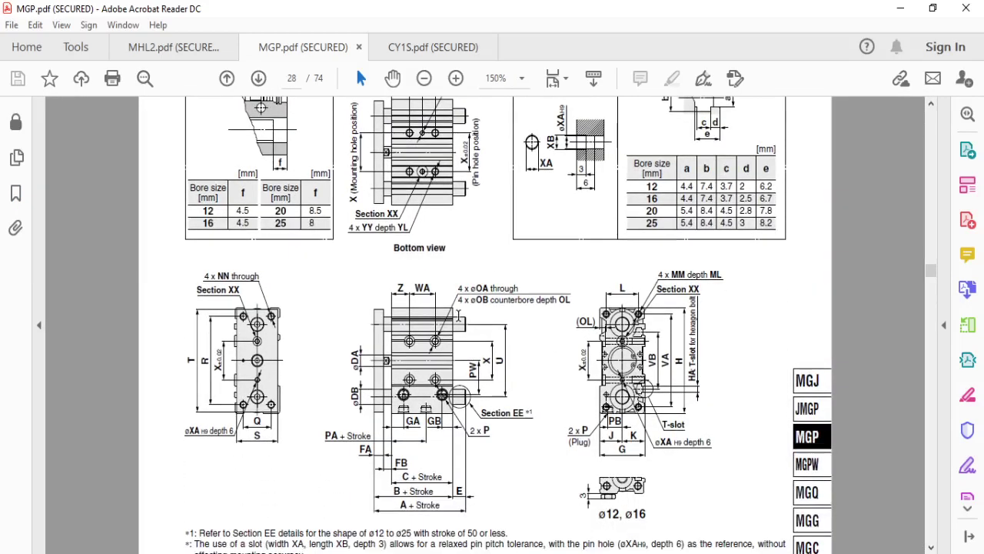
{"action": "scroll", "coordinate": [260, 316], "scroll_direction": "up", "scroll_amount": 1, "text": "ctrl"}
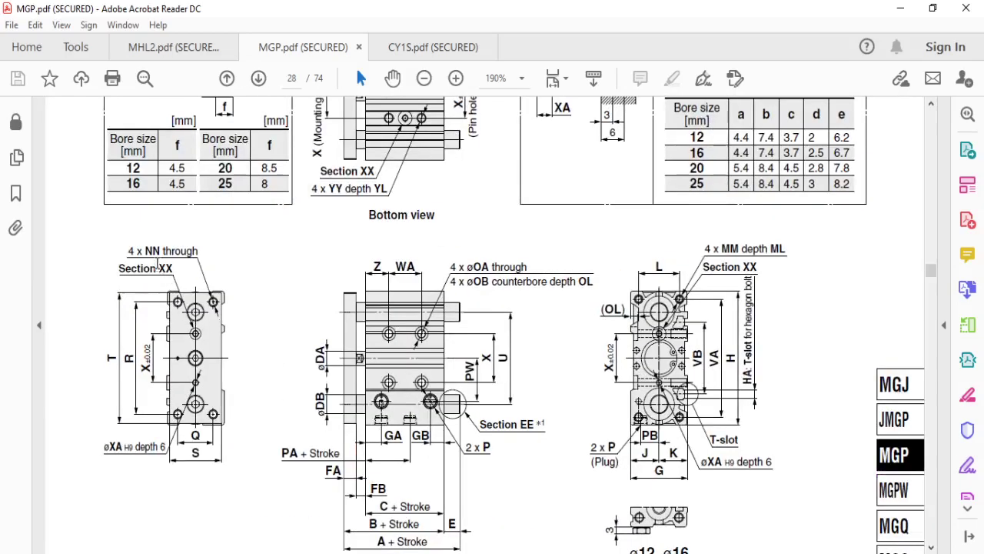
{"action": "left_click_drag", "start_coordinate": [129, 251], "coordinate": [197, 256]}
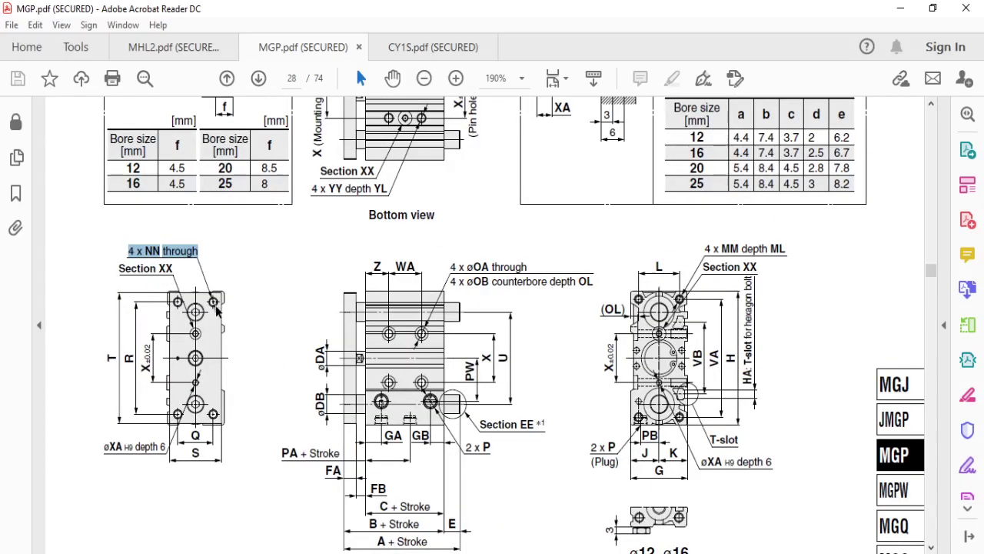
{"action": "left_click", "coordinate": [186, 271]}
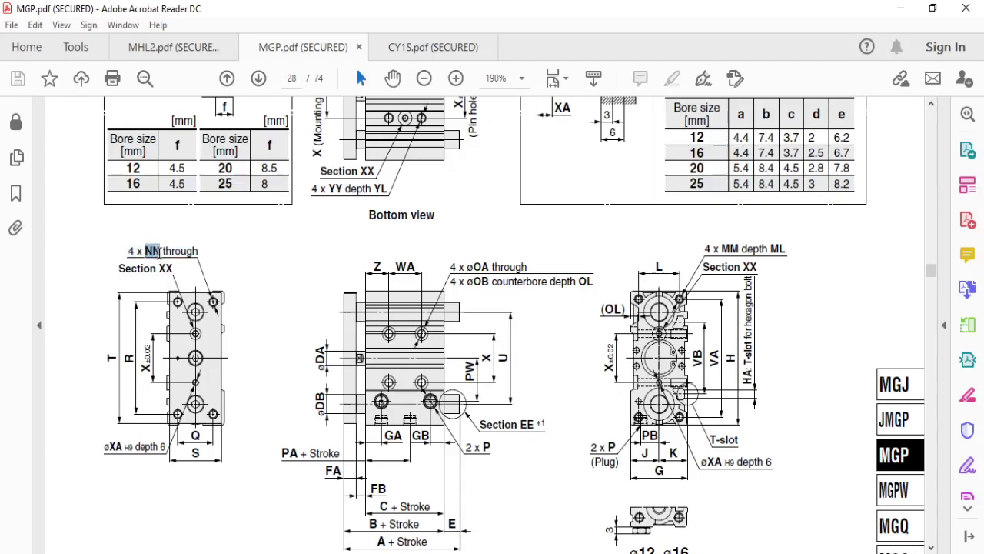
- Find M5 x 0.8 as the NN thread for bore 16 in the Common Dimensions table
{"action": "scroll", "coordinate": [266, 317], "scroll_direction": "down", "scroll_amount": 1}
{"action": "scroll", "coordinate": [266, 315], "scroll_direction": "down", "scroll_amount": 1}
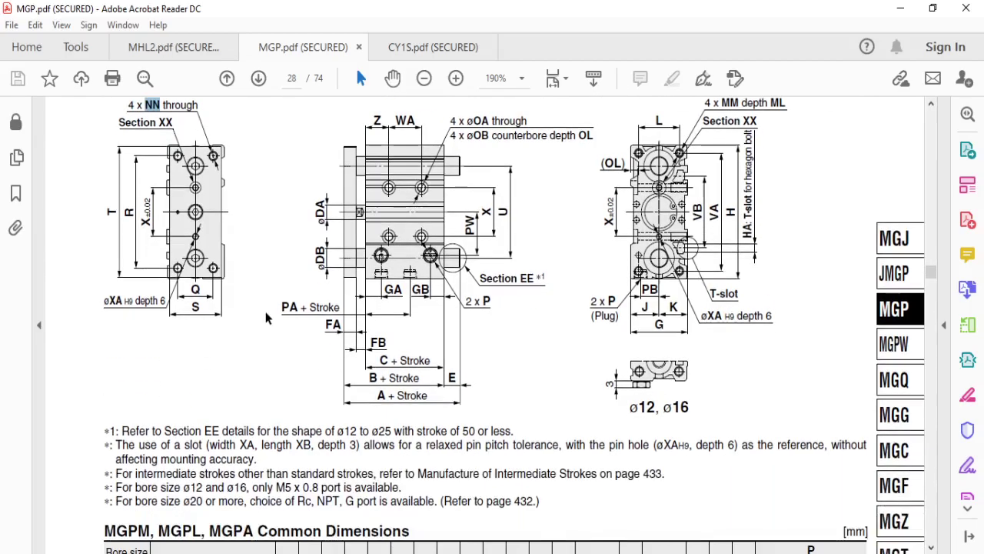
{"action": "scroll", "coordinate": [266, 315], "scroll_direction": "down", "scroll_amount": 1}
{"action": "scroll", "coordinate": [254, 319], "scroll_direction": "down", "scroll_amount": 1}
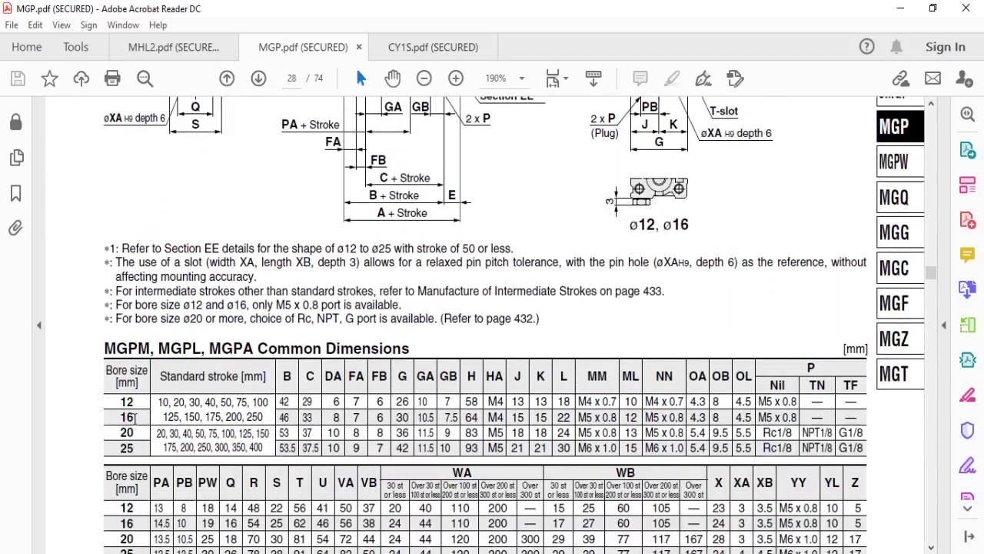
{"action": "left_click_drag", "start_coordinate": [134, 416], "coordinate": [320, 420]}
{"action": "left_click_drag", "start_coordinate": [637, 416], "coordinate": [685, 417]}
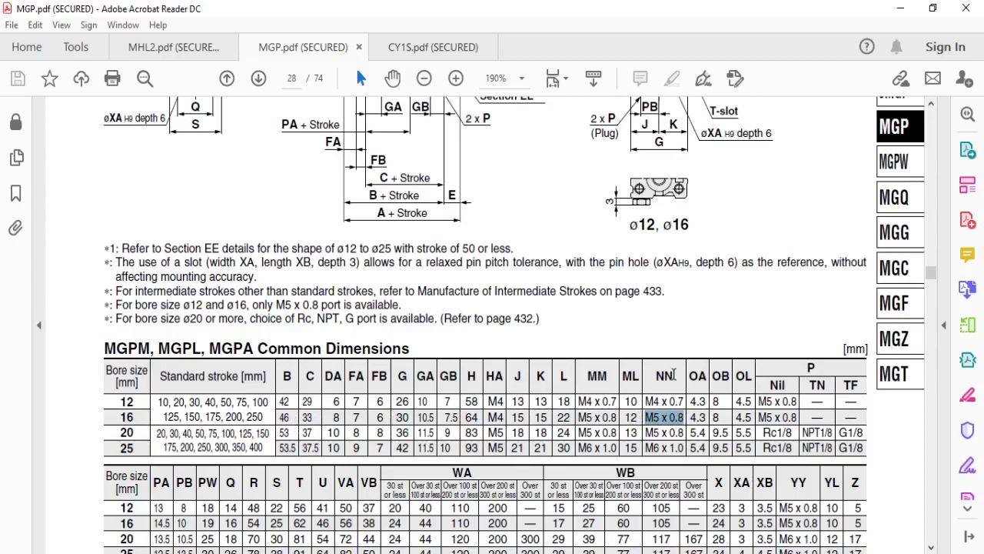
{"action": "key", "text": "alt+Tab"}
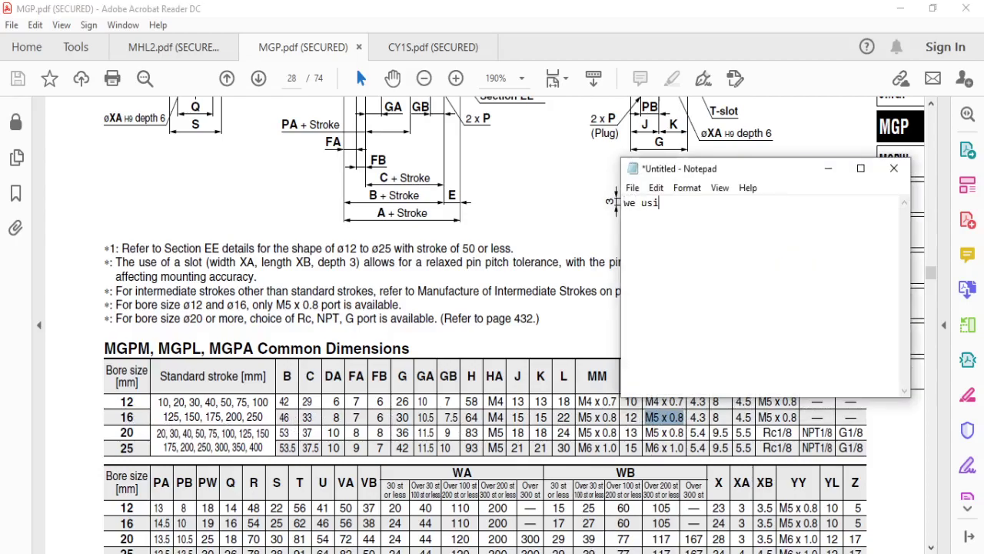
- Note that the 16 mm bore guided cylinder's NN holes are M5 x 0.8 tapped, then clear it
{"action": "type", "text": "ng 16 mm bore si"}
{"action": "type", "text": "ze"}
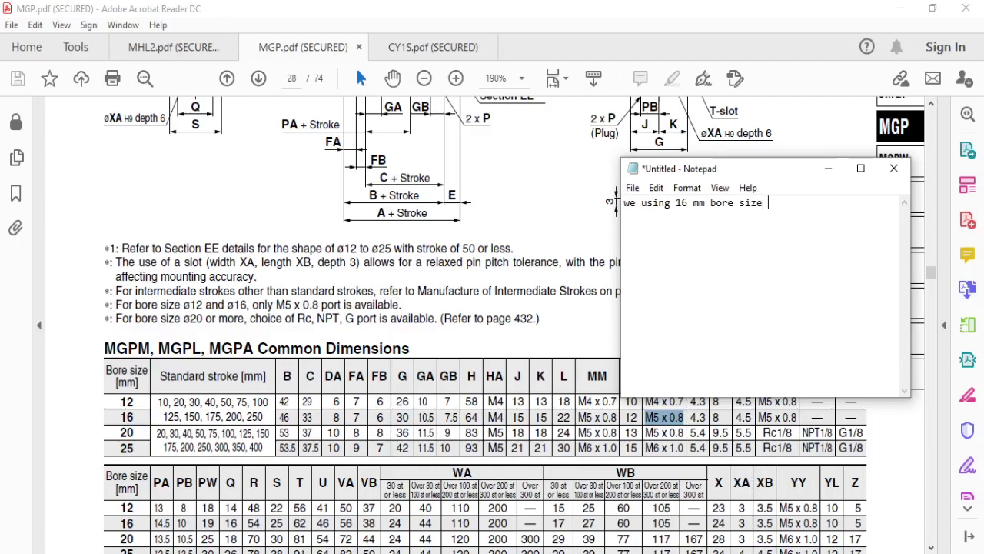
{"action": "type", "text": "Guided Pneumati"}
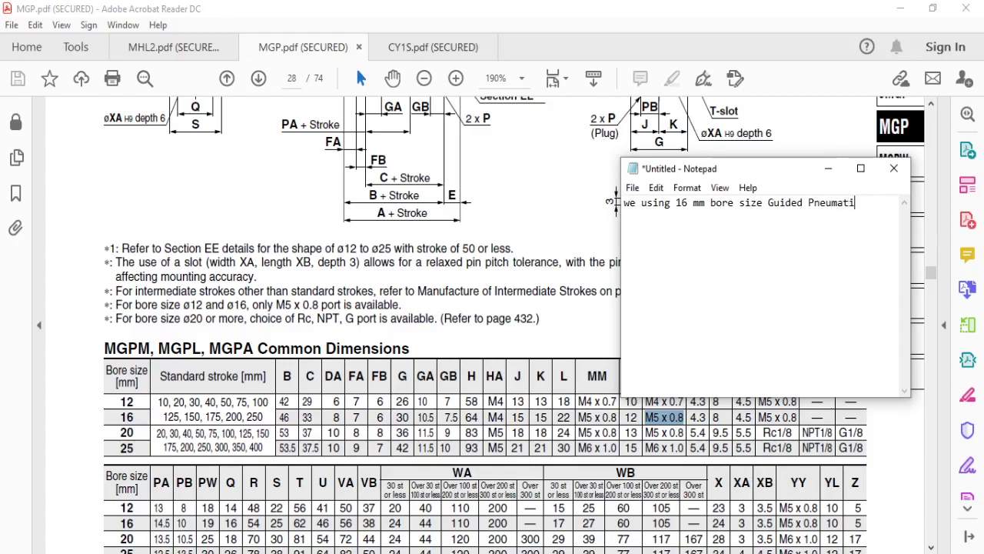
{"action": "type", "text": "c Cylinder."}
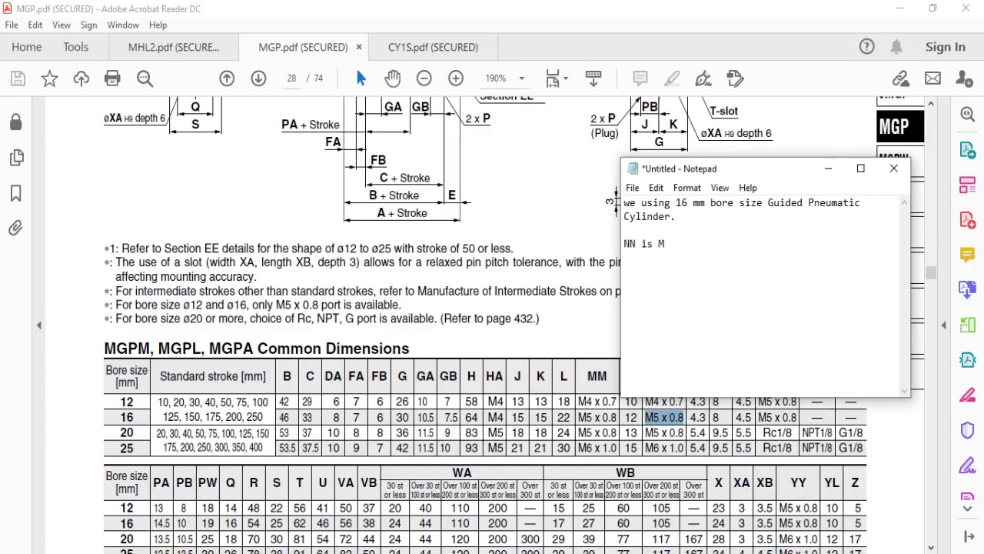
{"action": "type", "text": "x 0.8 tapped hole"}
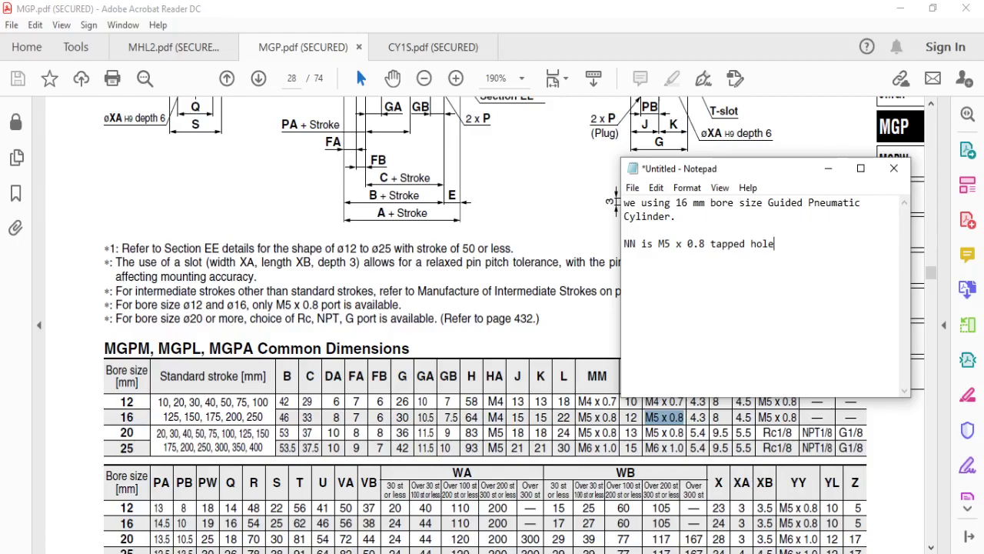
{"action": "key", "text": "ctrl+a"}
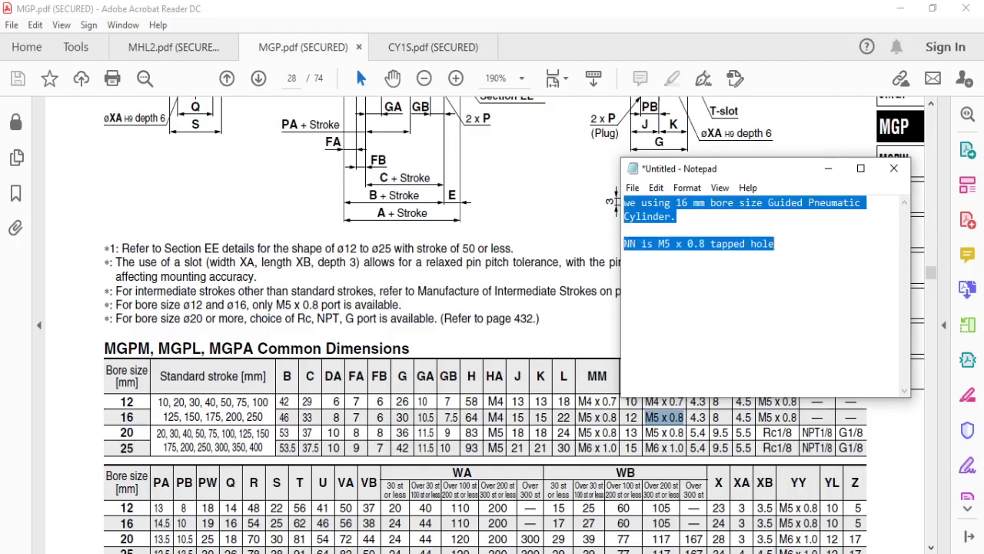
{"action": "key", "text": "Delete"}
- Reselect the M5 x 0.8 value and the NN labels in the catalogue PDF
{"action": "left_click", "coordinate": [660, 417]}
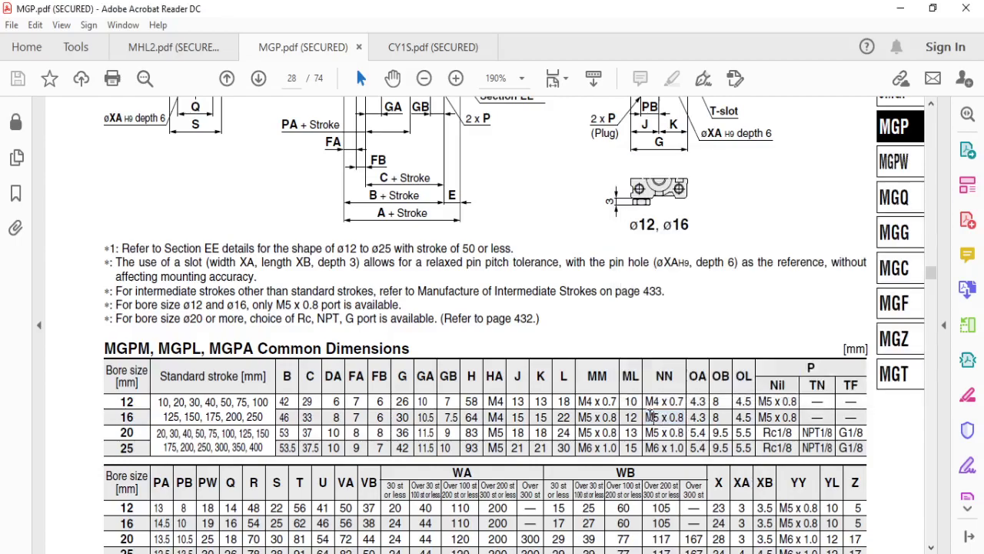
{"action": "left_click_drag", "start_coordinate": [649, 416], "coordinate": [682, 412]}
{"action": "left_click_drag", "start_coordinate": [667, 376], "coordinate": [676, 375]}
{"action": "left_click_drag", "start_coordinate": [652, 414], "coordinate": [684, 416]}
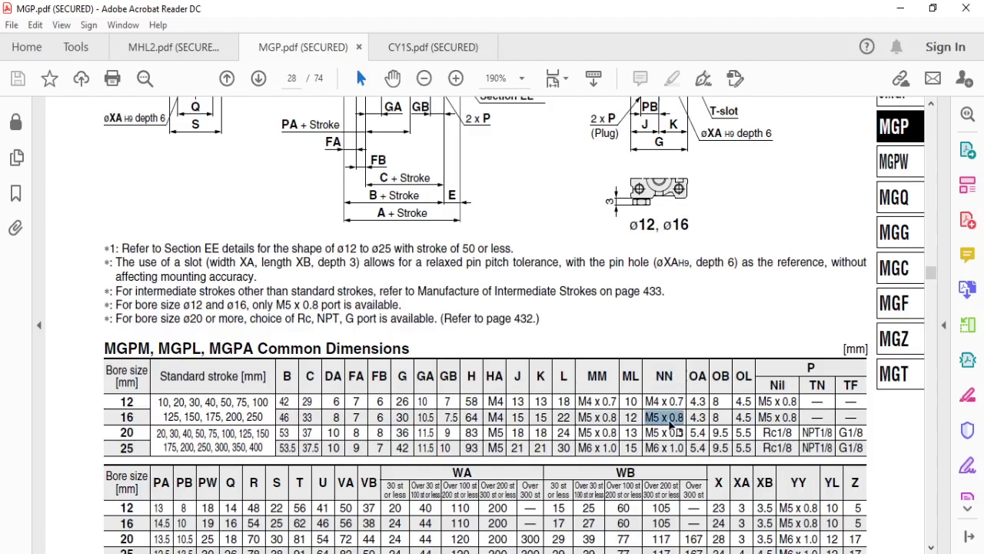
{"action": "scroll", "coordinate": [676, 419], "scroll_direction": "up", "scroll_amount": 5}
{"action": "scroll", "coordinate": [162, 153], "scroll_direction": "up", "scroll_amount": 2}
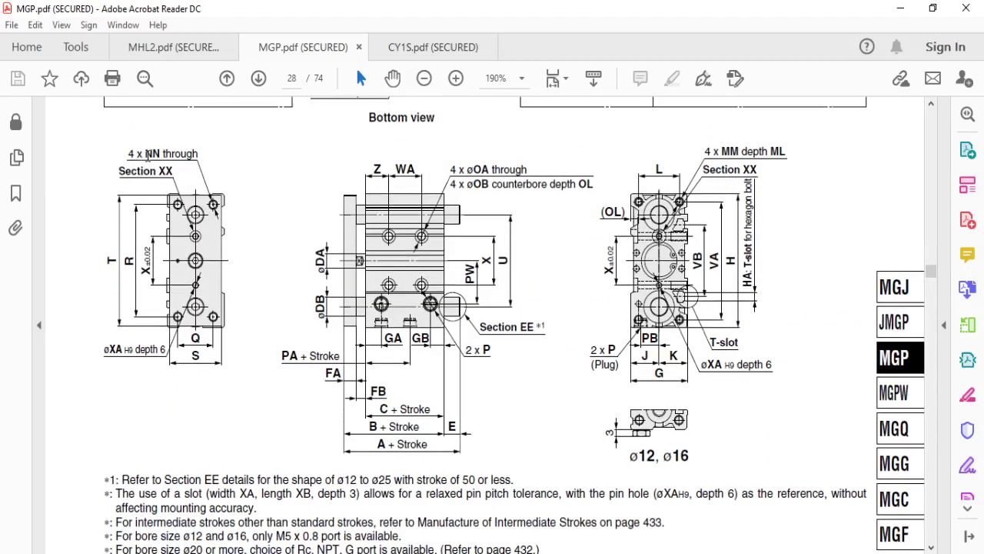
{"action": "left_click_drag", "start_coordinate": [147, 154], "coordinate": [162, 154]}
{"action": "left_click", "coordinate": [163, 153]}
- Edit the plate in context and start a sketch on its bottom face
{"action": "left_click", "coordinate": [708, 551]}
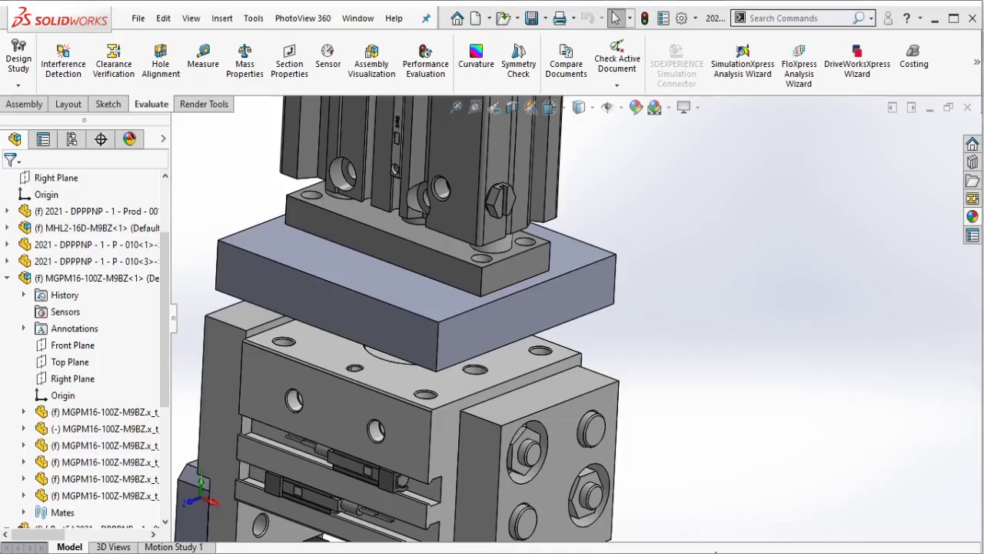
{"action": "middle_click_drag", "start_coordinate": [488, 281], "coordinate": [513, 361]}
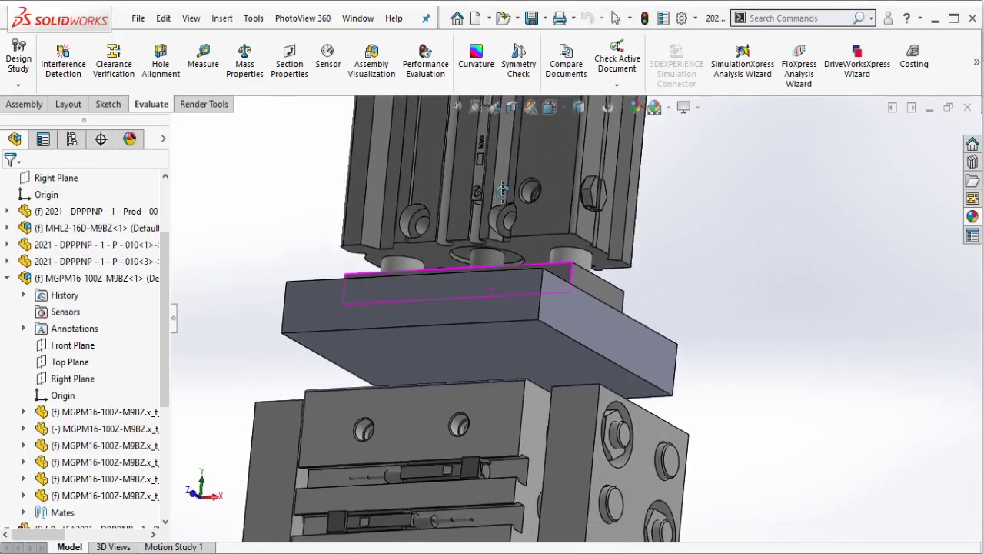
{"action": "left_click", "coordinate": [513, 361]}
{"action": "left_click", "coordinate": [544, 264]}
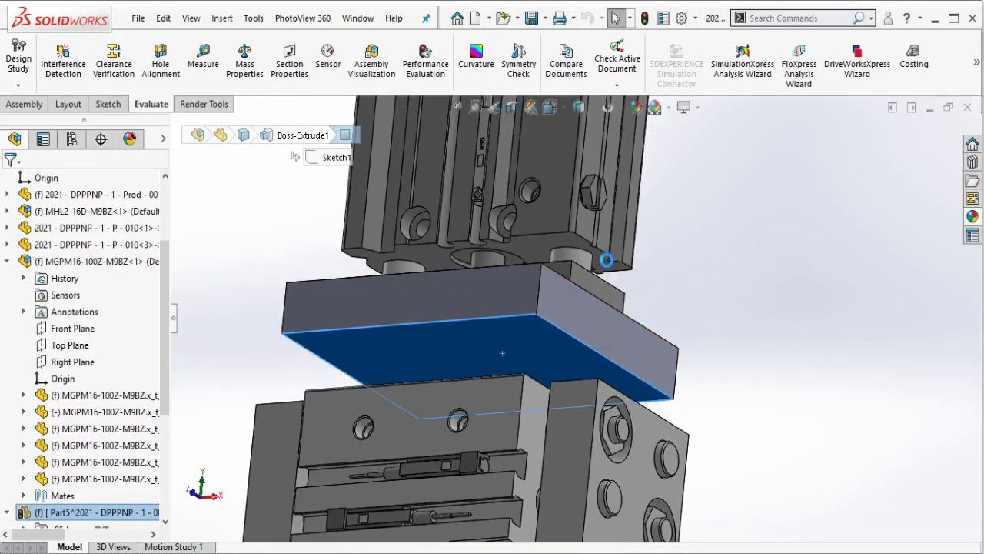
{"action": "left_click", "coordinate": [608, 363]}
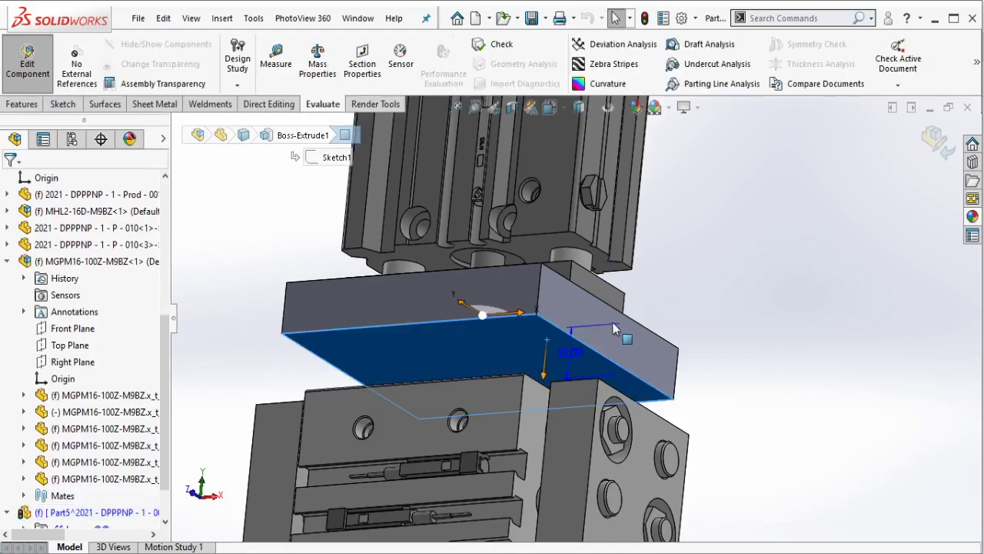
{"action": "left_click", "coordinate": [607, 297]}
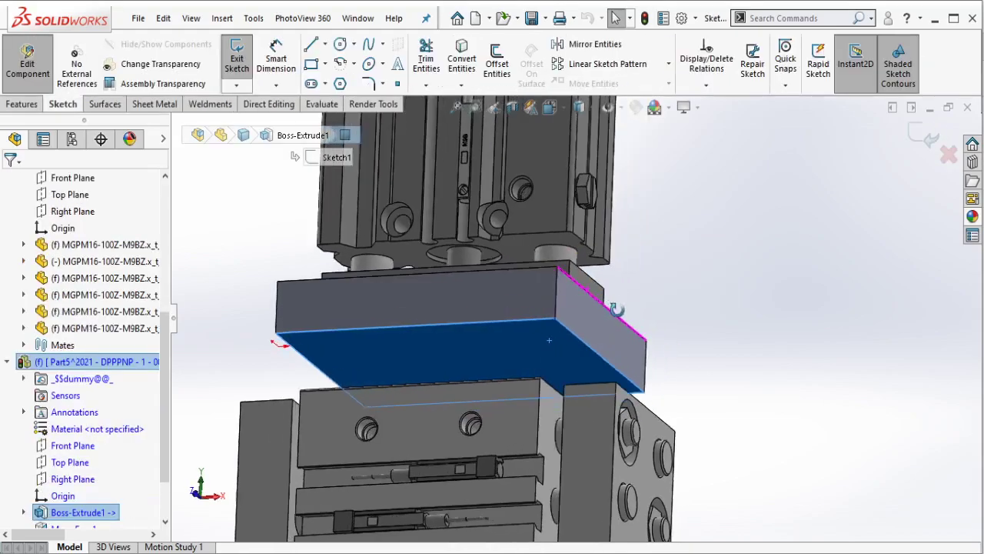
- Convert the MGPM16 cylinder's four hole edges into the sketch and exit it
{"action": "middle_click_drag", "start_coordinate": [604, 304], "coordinate": [552, 256]}
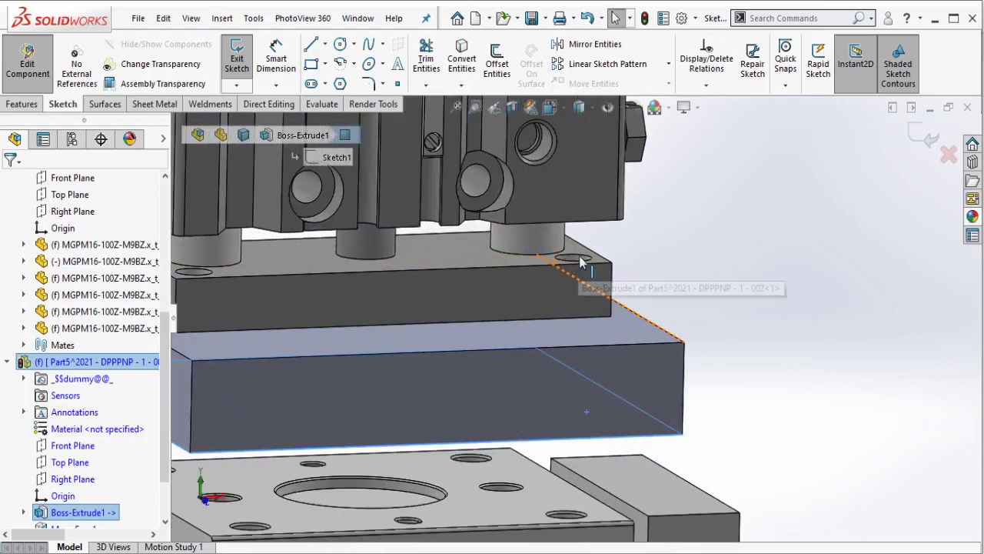
{"action": "middle_click_drag", "start_coordinate": [582, 264], "coordinate": [396, 286]}
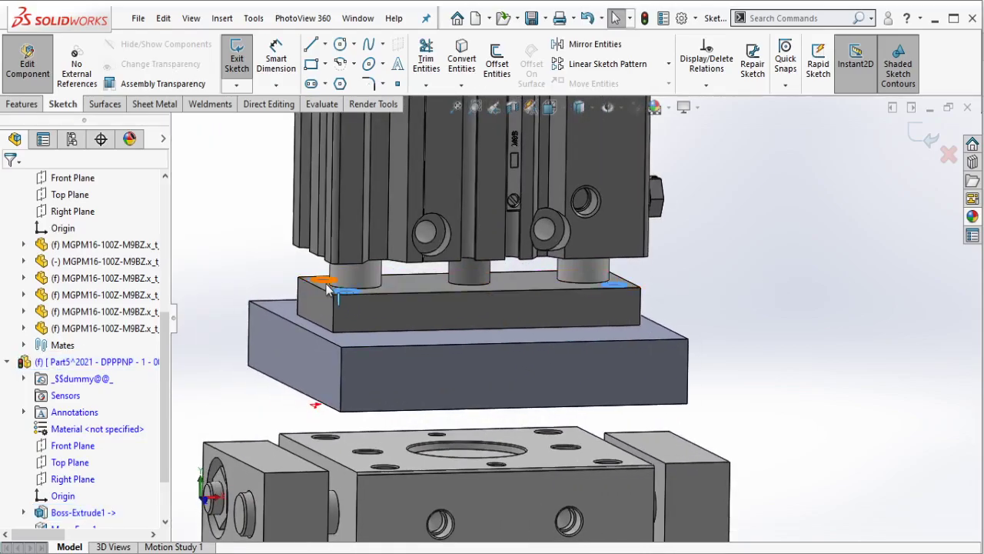
{"action": "middle_click_drag", "start_coordinate": [461, 283], "coordinate": [622, 287]}
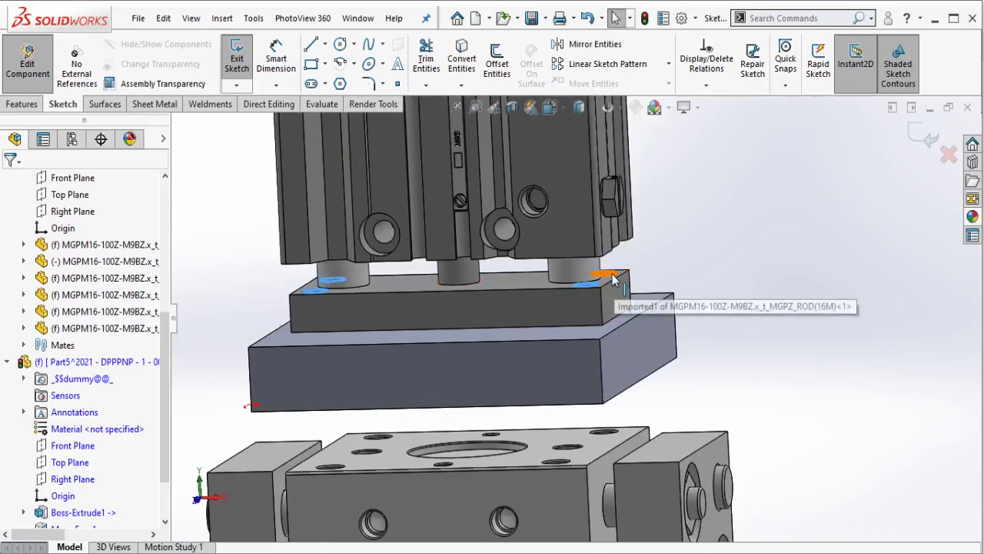
{"action": "left_click", "coordinate": [469, 60]}
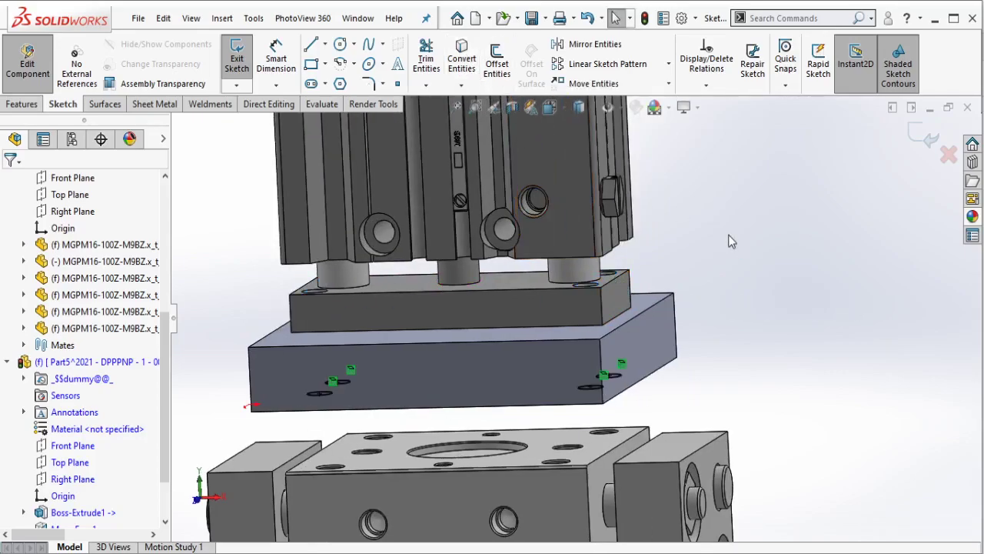
{"action": "middle_click_drag", "start_coordinate": [571, 303], "coordinate": [542, 244]}
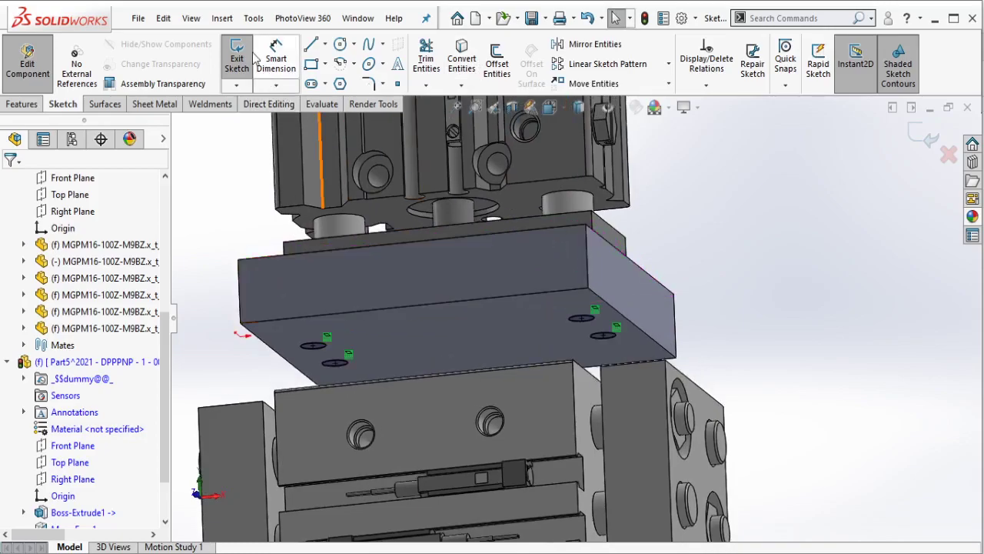
{"action": "left_click", "coordinate": [237, 58]}
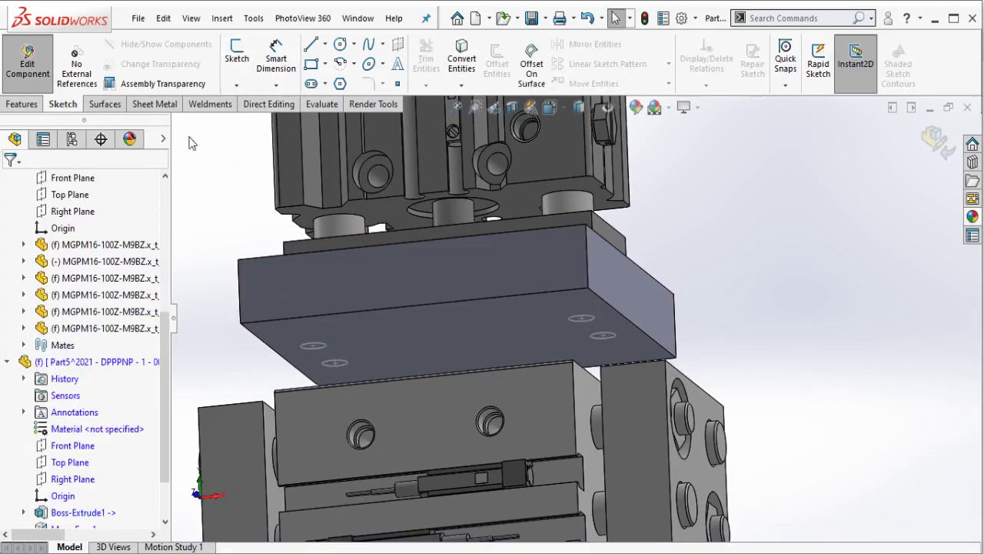
{"action": "left_click", "coordinate": [21, 104]}
- Place Hole Wizard points at the projected circle centres on the plate face
{"action": "left_click", "coordinate": [467, 60]}
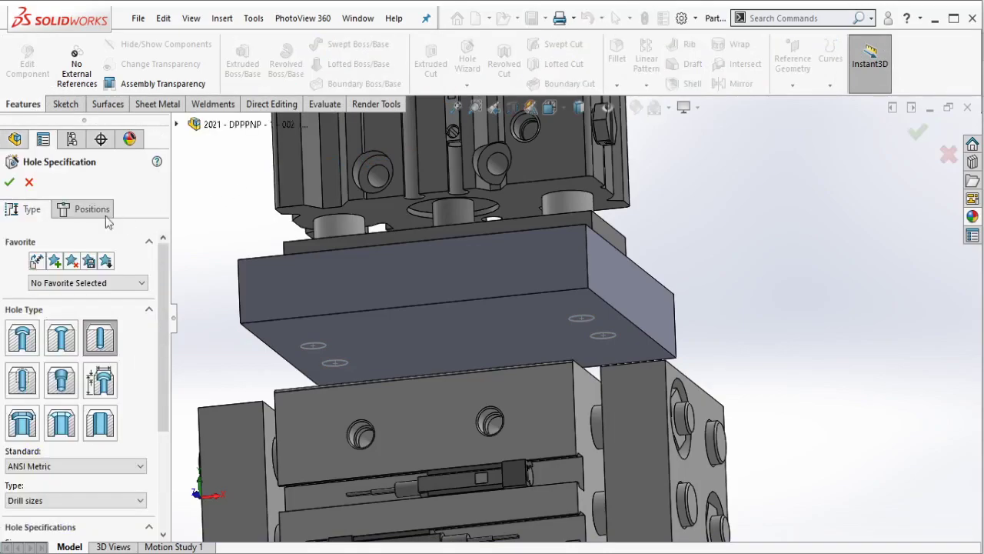
{"action": "left_click", "coordinate": [93, 209]}
{"action": "left_click", "coordinate": [392, 361]}
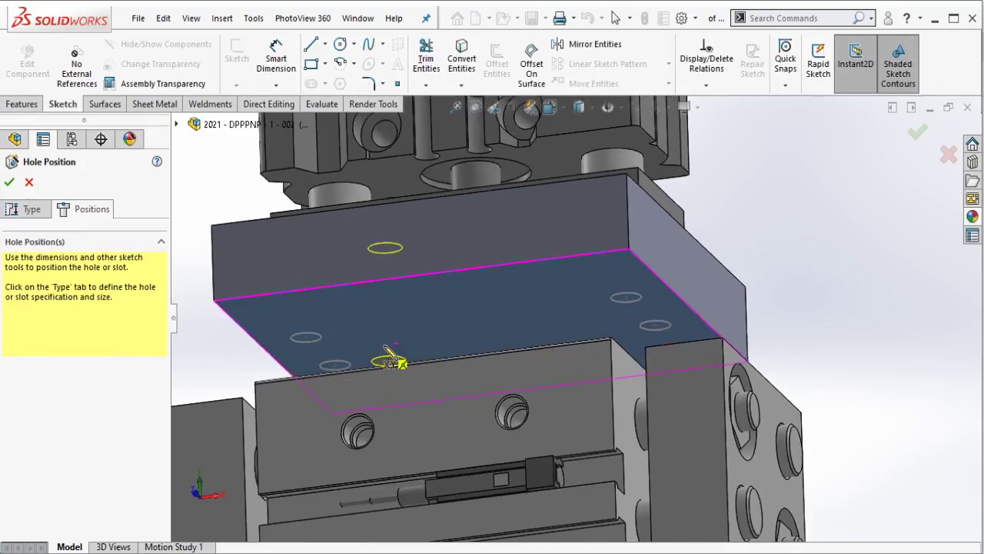
{"action": "left_click", "coordinate": [306, 337]}
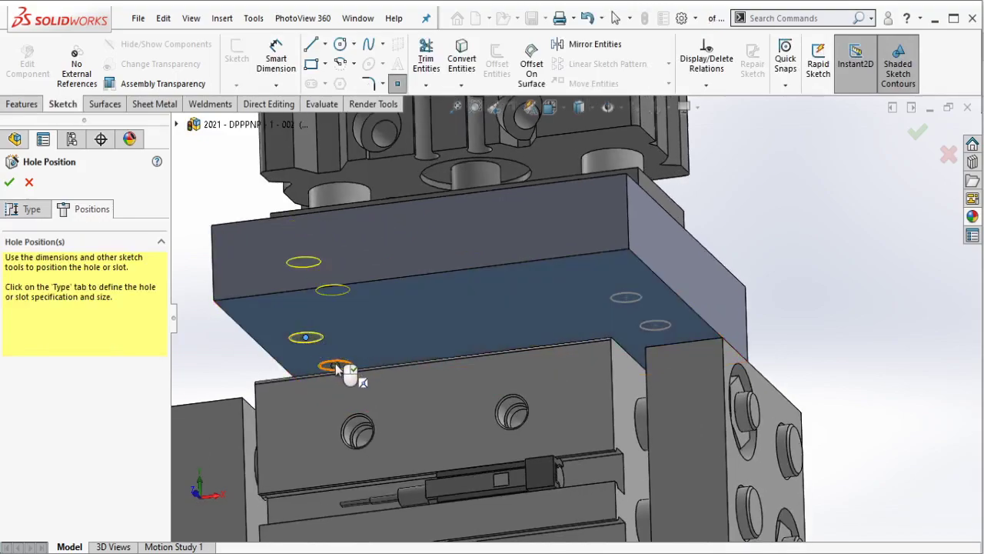
{"action": "left_click", "coordinate": [336, 366]}
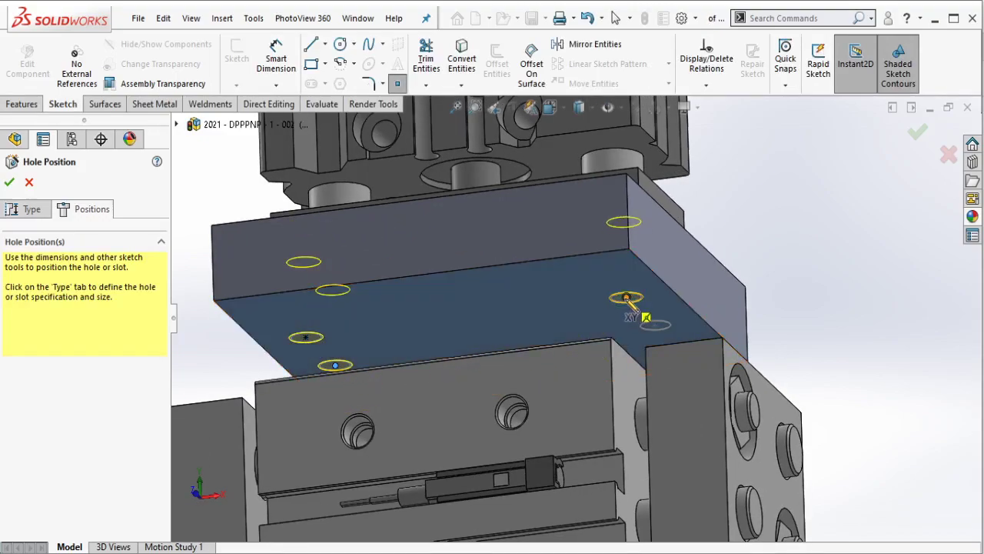
{"action": "left_click", "coordinate": [655, 325]}
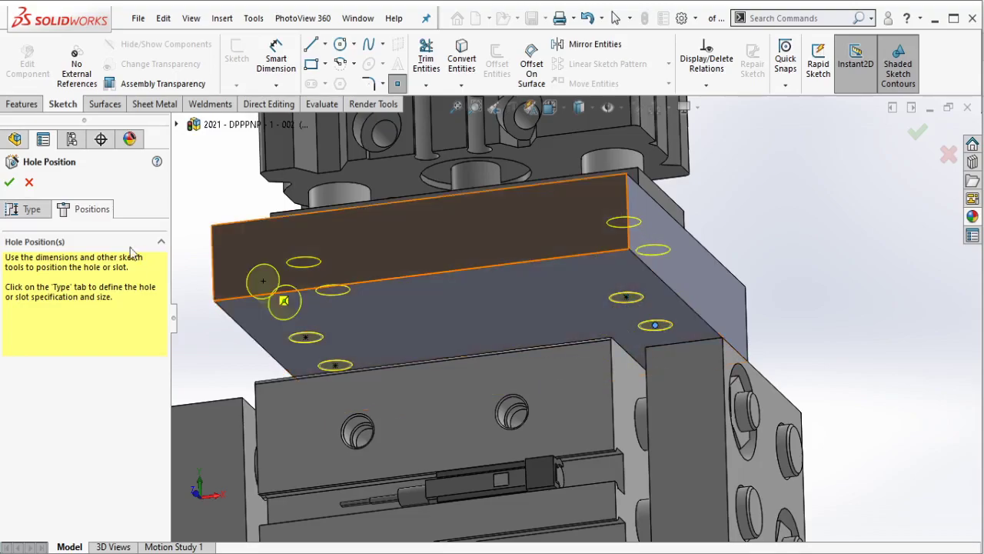
- Set the holes to Counterbore, ANSI Metric standard, Socket Head Cap Screw fastener
{"action": "left_click", "coordinate": [23, 209]}
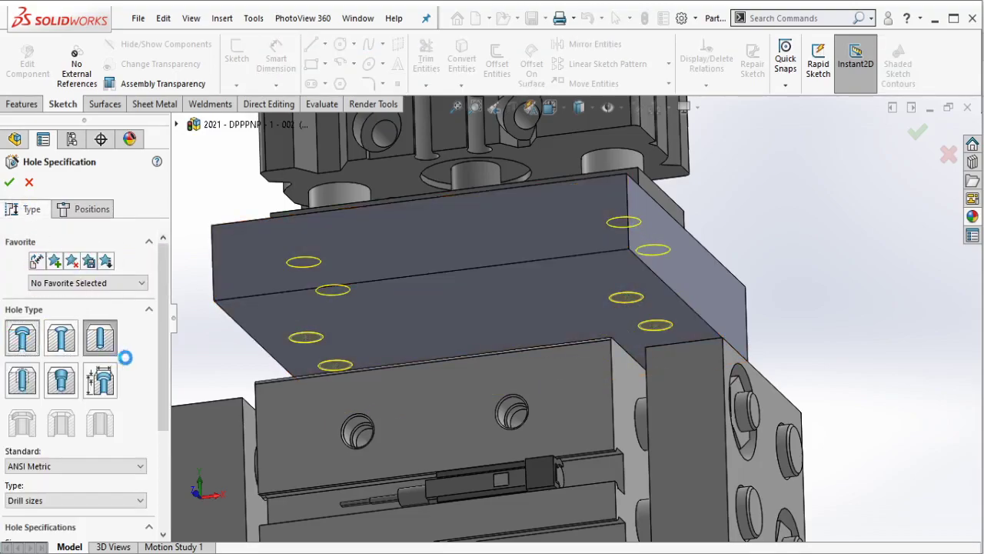
{"action": "left_click", "coordinate": [22, 338]}
{"action": "scroll", "coordinate": [107, 415], "scroll_direction": "down", "scroll_amount": 2}
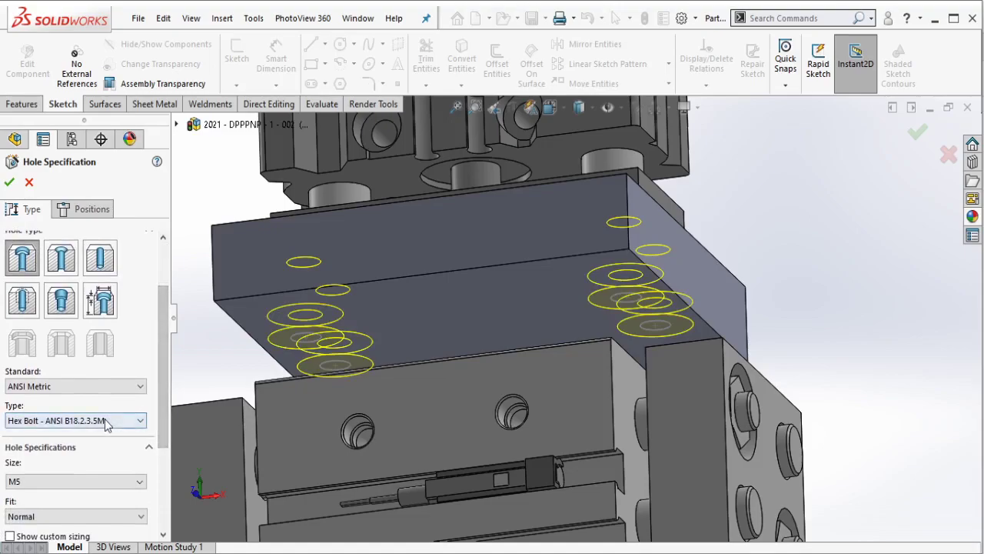
{"action": "left_click", "coordinate": [138, 387]}
{"action": "left_click", "coordinate": [113, 399]}
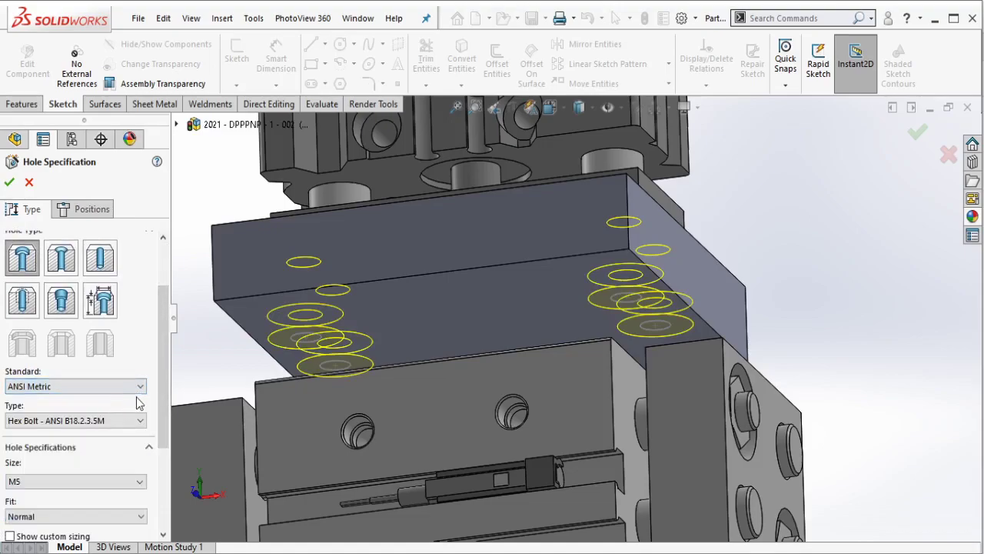
{"action": "scroll", "coordinate": [115, 384], "scroll_direction": "down", "scroll_amount": 1}
{"action": "scroll", "coordinate": [123, 380], "scroll_direction": "down", "scroll_amount": 1}
{"action": "left_click", "coordinate": [129, 377]}
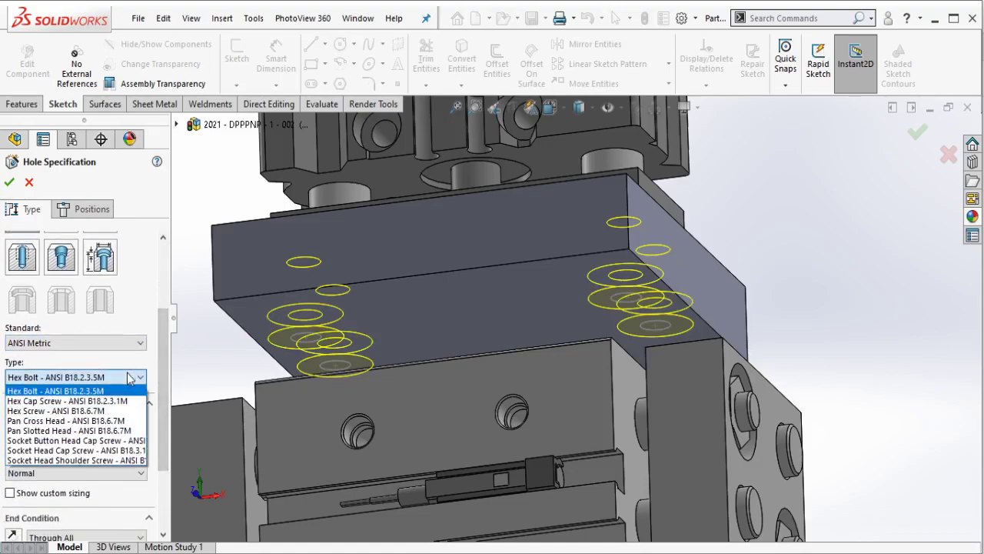
{"action": "left_click", "coordinate": [92, 451]}
- Custom-size the counterbore to 11 mm with 2 mm head clearance and create the holes
{"action": "scroll", "coordinate": [153, 469], "scroll_direction": "down", "scroll_amount": 2}
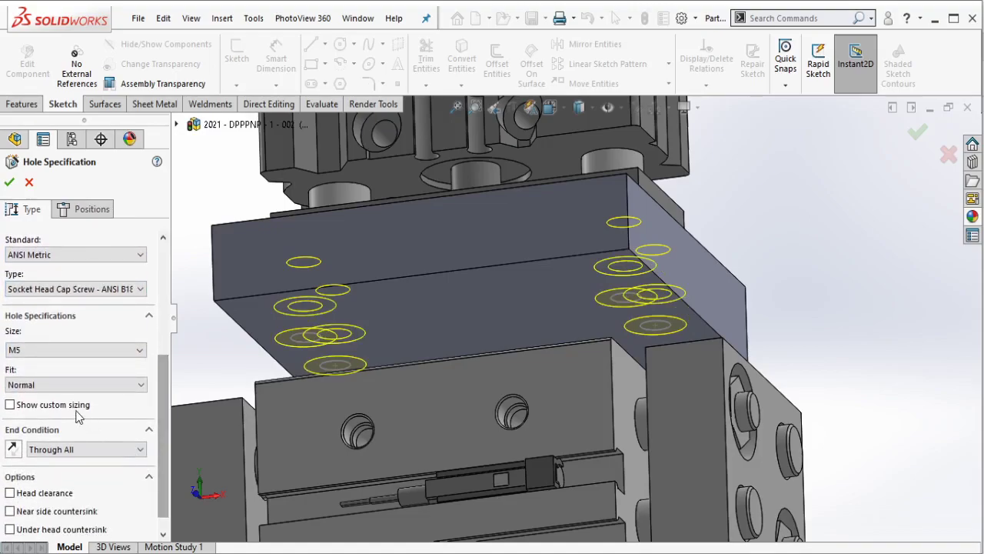
{"action": "left_click", "coordinate": [10, 407]}
{"action": "left_click", "coordinate": [46, 446]}
{"action": "type", "text": "11"}
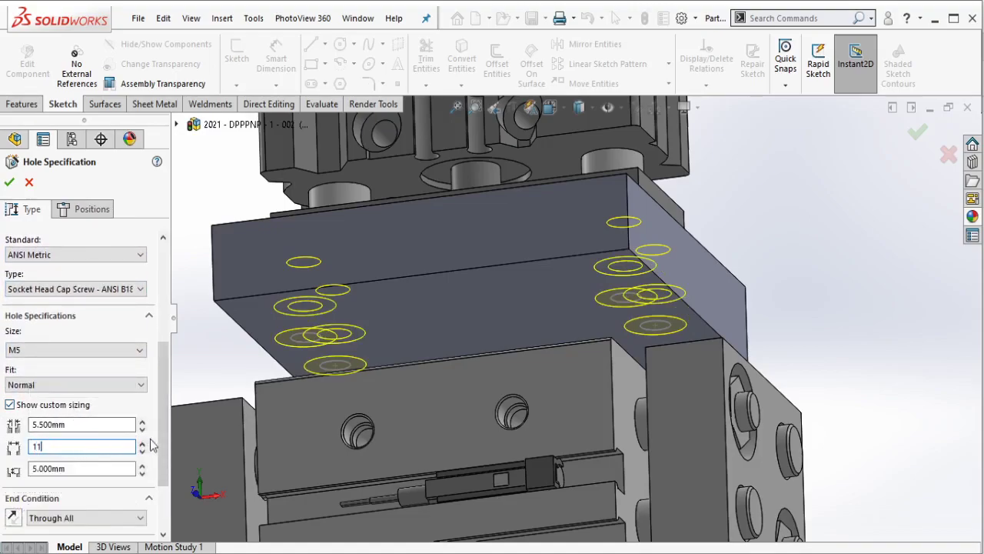
{"action": "scroll", "coordinate": [77, 477], "scroll_direction": "down", "scroll_amount": 2}
{"action": "left_click", "coordinate": [45, 511]}
{"action": "type", "text": "2"}
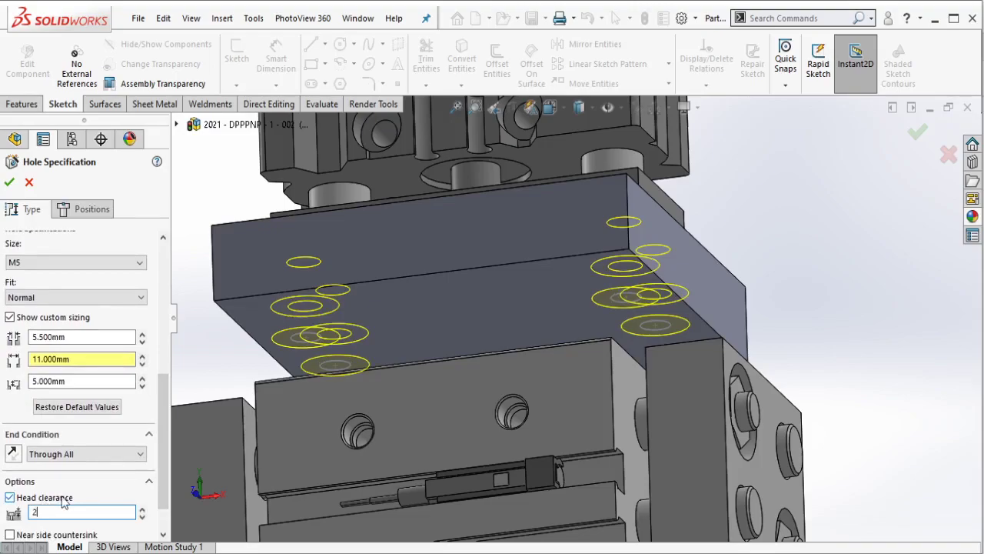
{"action": "scroll", "coordinate": [163, 515], "scroll_direction": "down", "scroll_amount": 2}
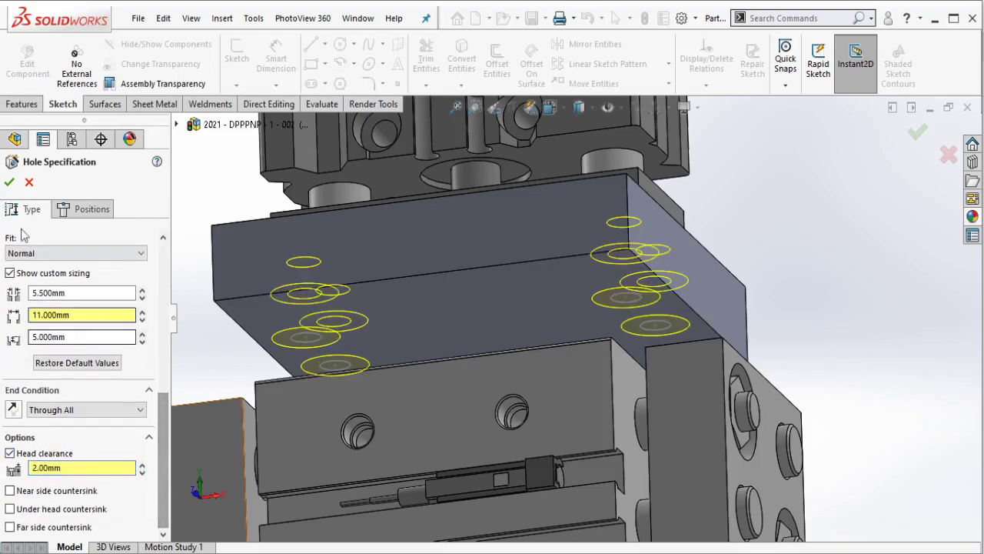
{"action": "left_click", "coordinate": [719, 329]}
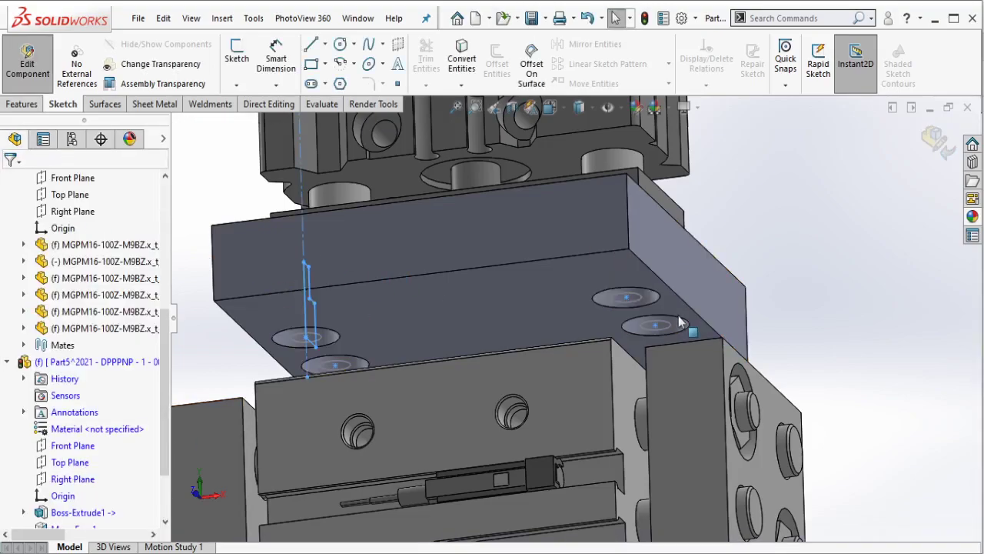
- Inspect the new counterbored holes and return to the top-level assembly
{"action": "left_click", "coordinate": [639, 300]}
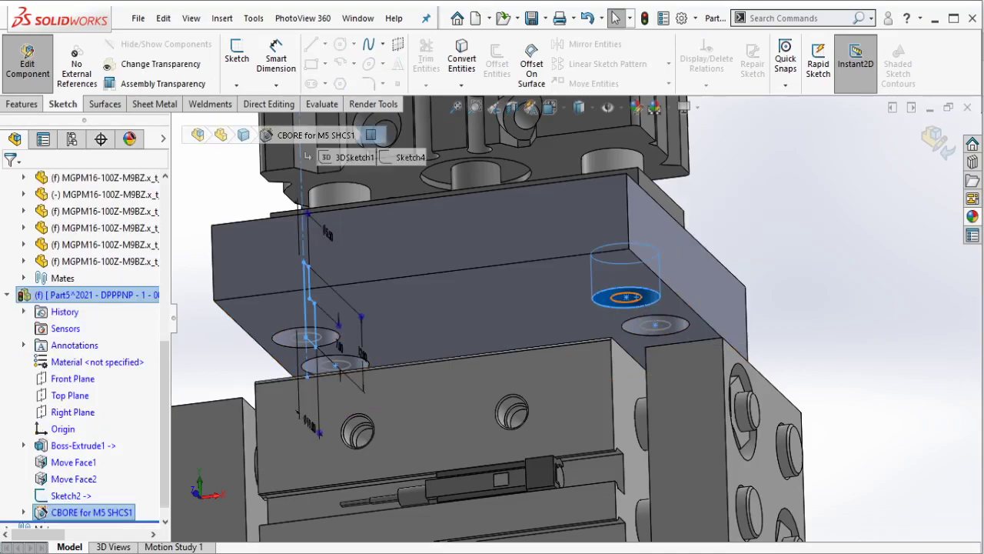
{"action": "left_click", "coordinate": [701, 260]}
{"action": "scroll", "coordinate": [703, 259], "scroll_direction": "up", "scroll_amount": 3}
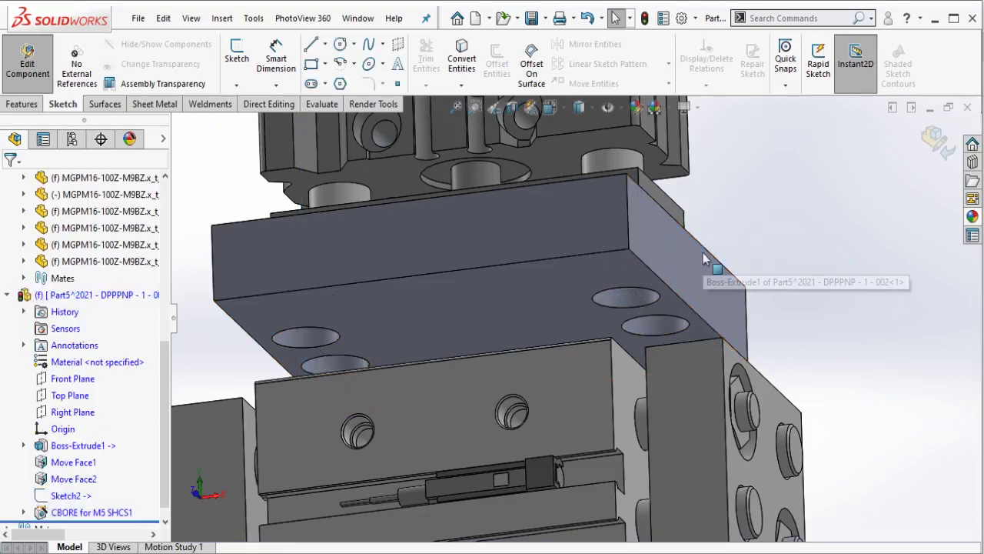
{"action": "middle_click_drag", "start_coordinate": [703, 261], "coordinate": [630, 313]}
{"action": "left_click", "coordinate": [27, 62]}
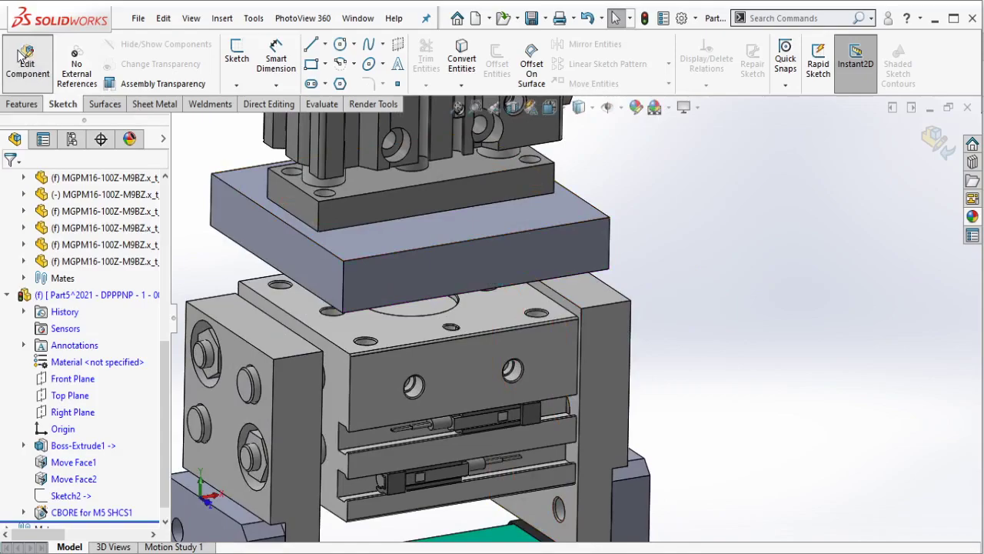
- Edit the top plate and start a 3 mm × 45° chamfer
{"action": "left_click", "coordinate": [400, 277]}
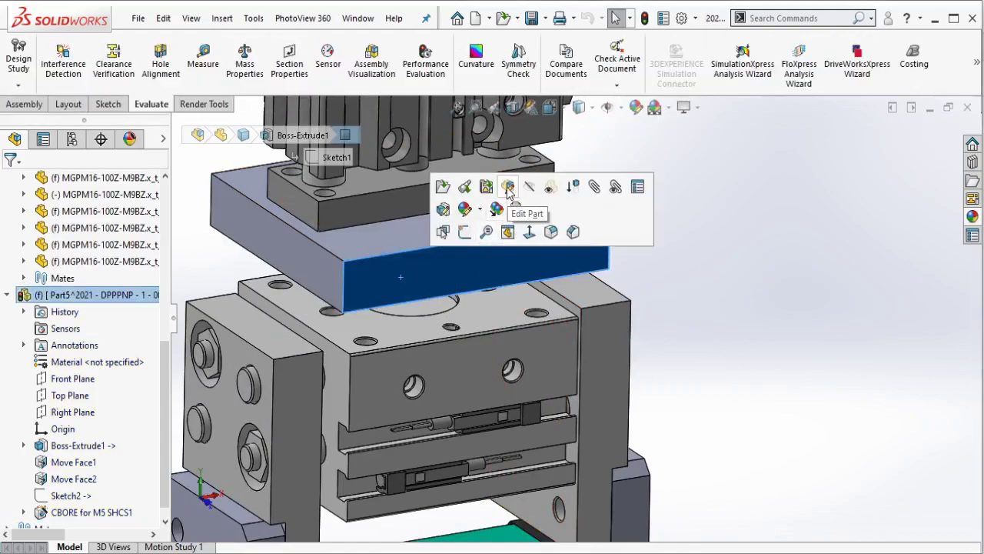
{"action": "left_click", "coordinate": [22, 104]}
{"action": "left_click", "coordinate": [27, 62]}
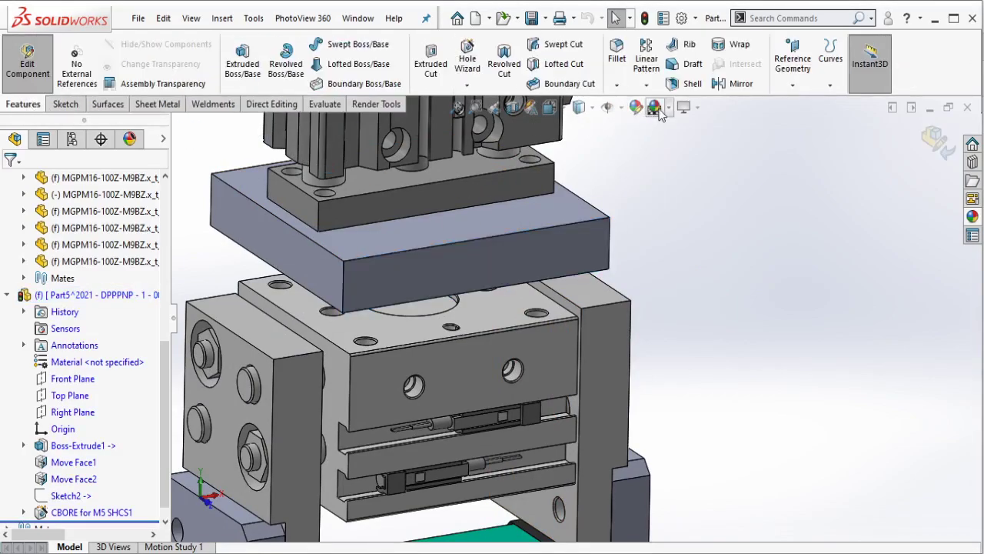
{"action": "left_click", "coordinate": [617, 84]}
{"action": "left_click", "coordinate": [644, 122]}
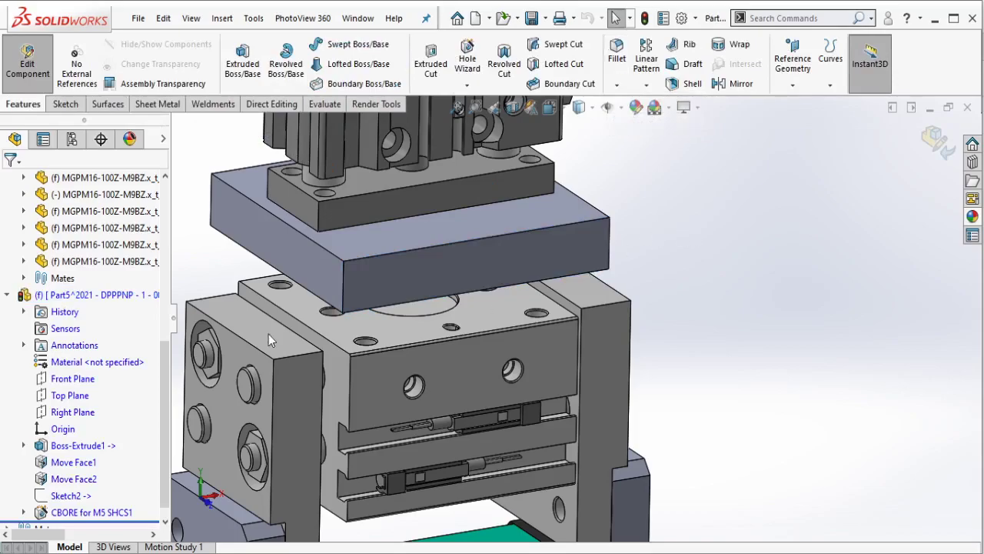
- Chamfer the plate's four vertical corner edges at 3 mm × 45°
{"action": "left_click", "coordinate": [345, 278]}
{"action": "left_click", "coordinate": [217, 198]}
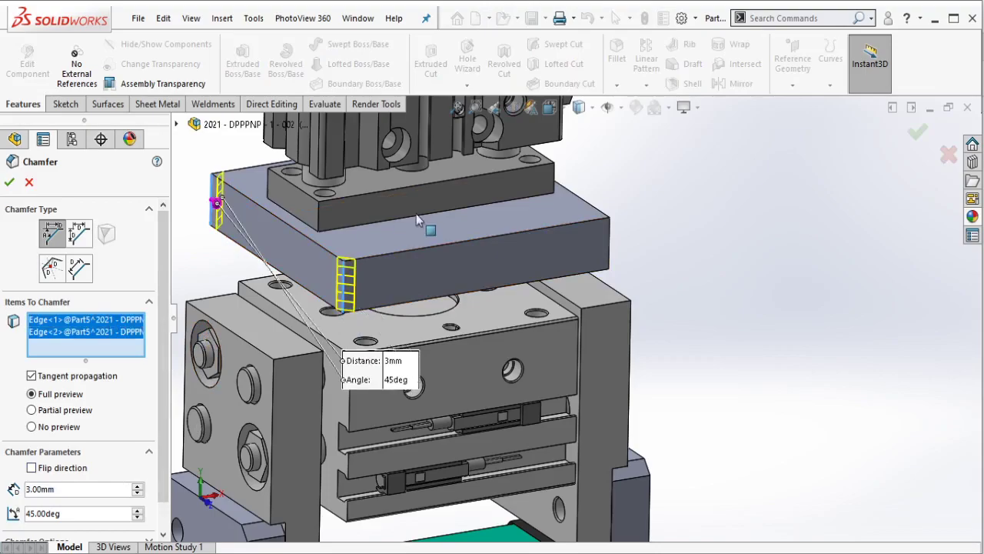
{"action": "middle_click_drag", "start_coordinate": [416, 220], "coordinate": [498, 286]}
{"action": "left_click", "coordinate": [496, 284]}
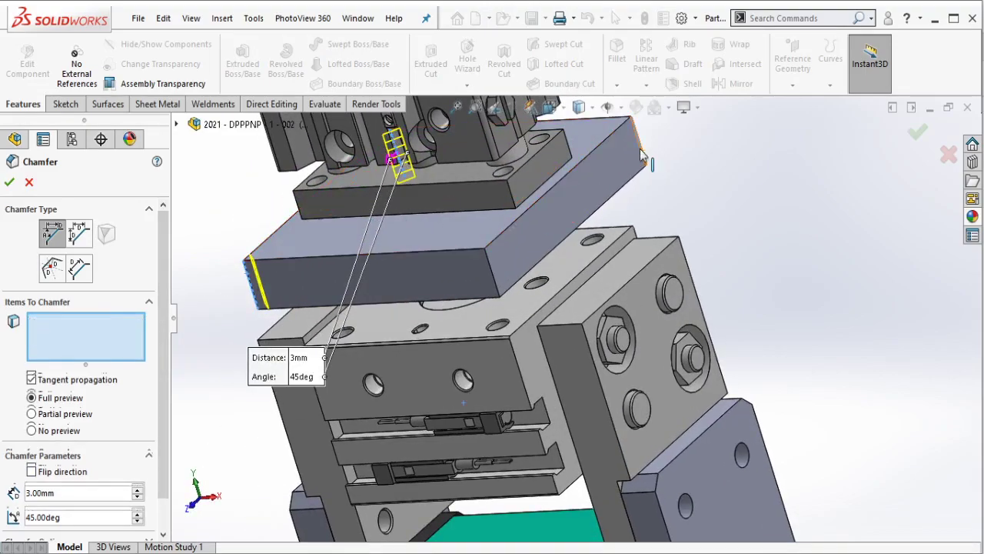
{"action": "left_click", "coordinate": [498, 289]}
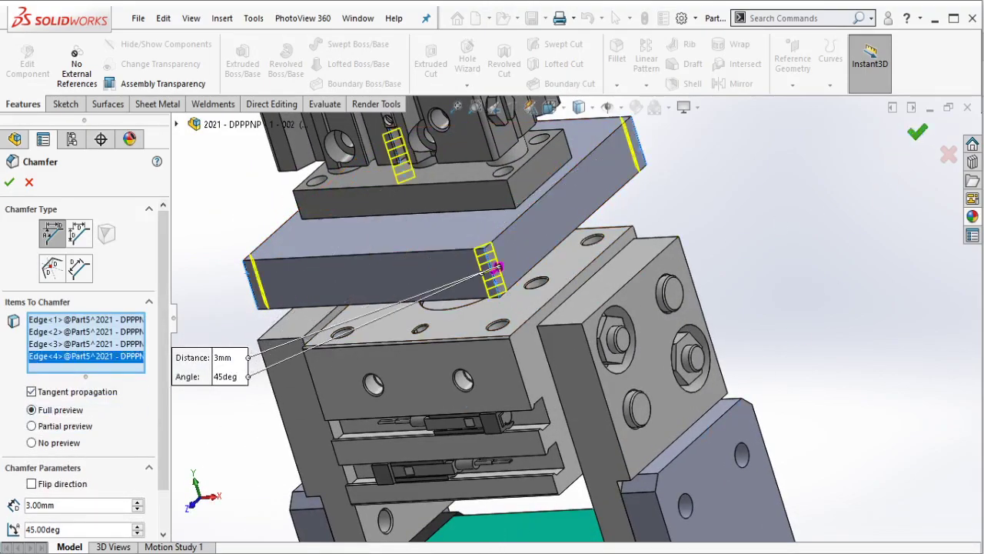
{"action": "key", "text": "Return"}
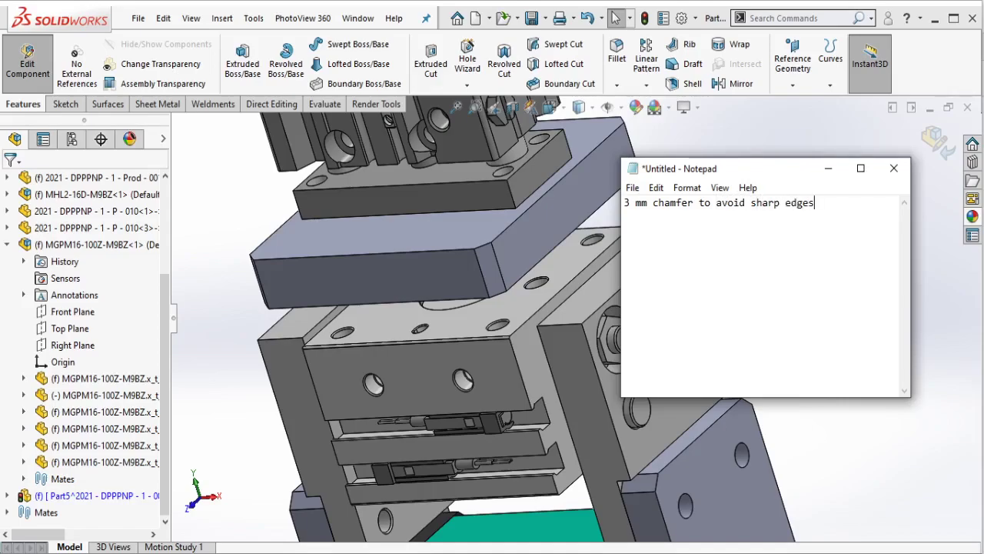
- Clear the Notepad chamfer note and exit part editing back to the assembly
{"action": "key", "text": "ctrl+a"}
{"action": "key", "text": "BackSpace"}
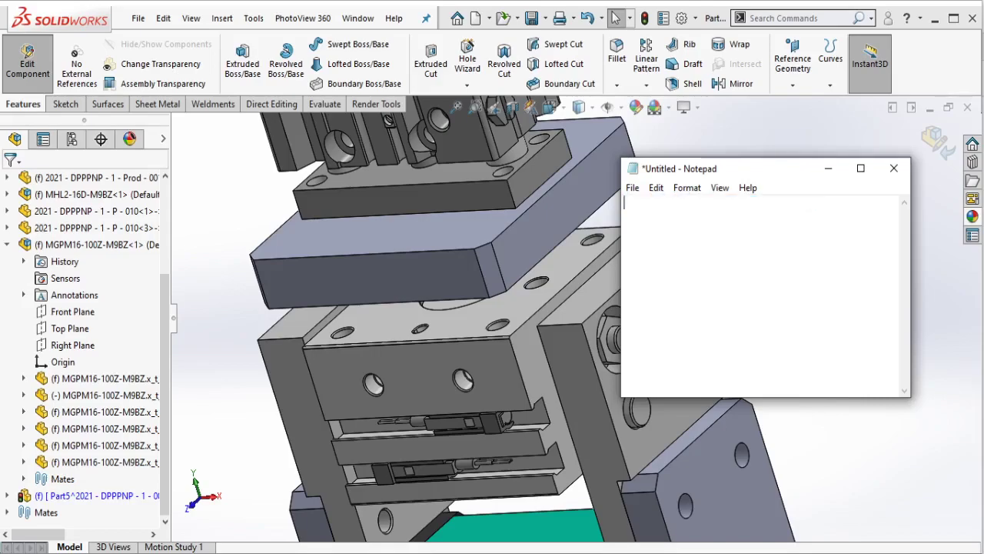
{"action": "left_click", "coordinate": [743, 135]}
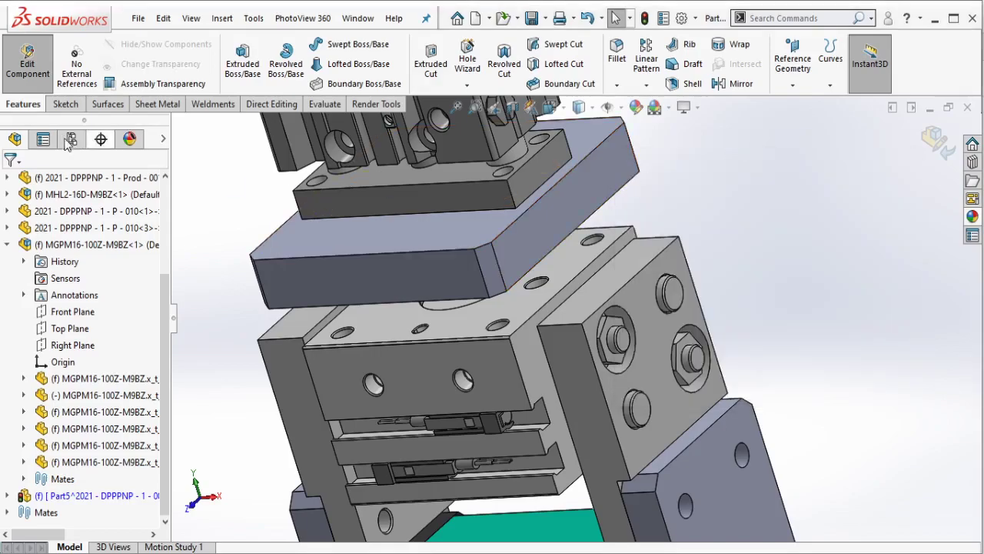
{"action": "left_click", "coordinate": [27, 66]}
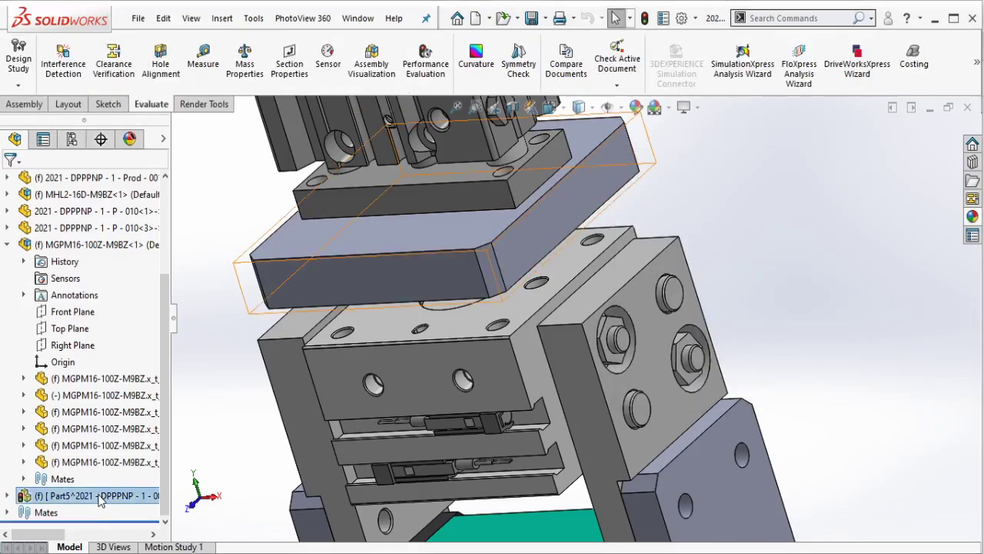
- Break all of Part5's external references to the MGPM16 cylinder through List External Refs
{"action": "right_click", "coordinate": [99, 499]}
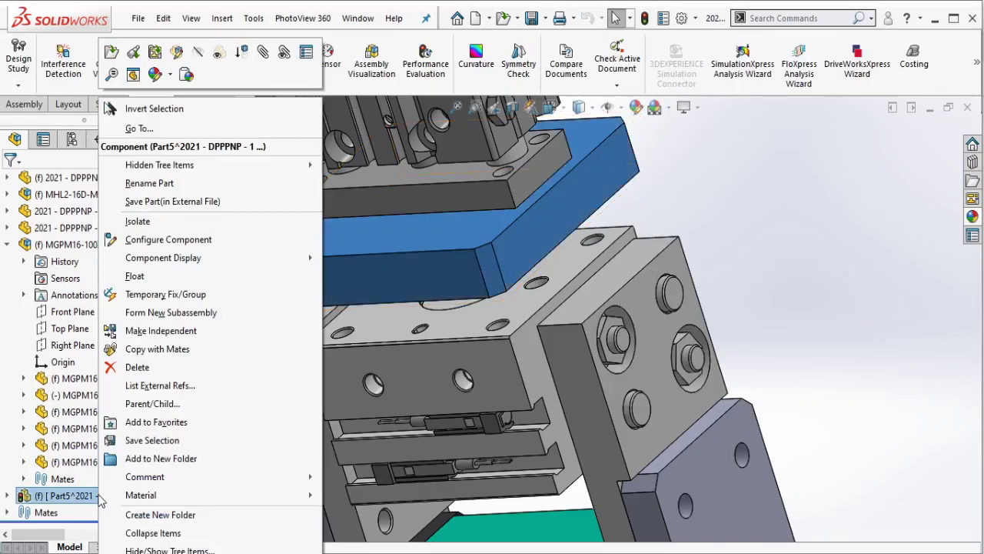
{"action": "left_click", "coordinate": [161, 386]}
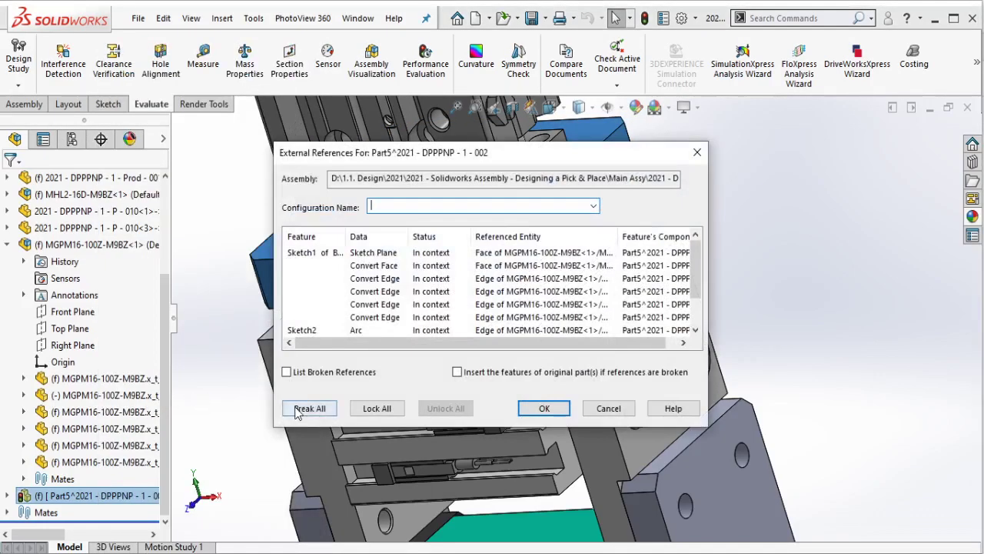
{"action": "left_click", "coordinate": [299, 410]}
{"action": "left_click", "coordinate": [539, 330]}
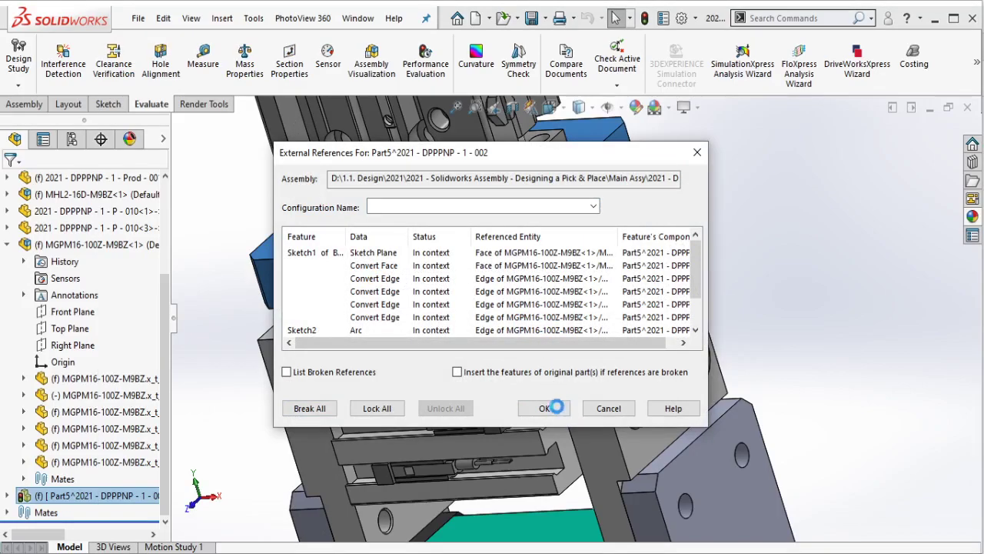
{"action": "left_click", "coordinate": [546, 408]}
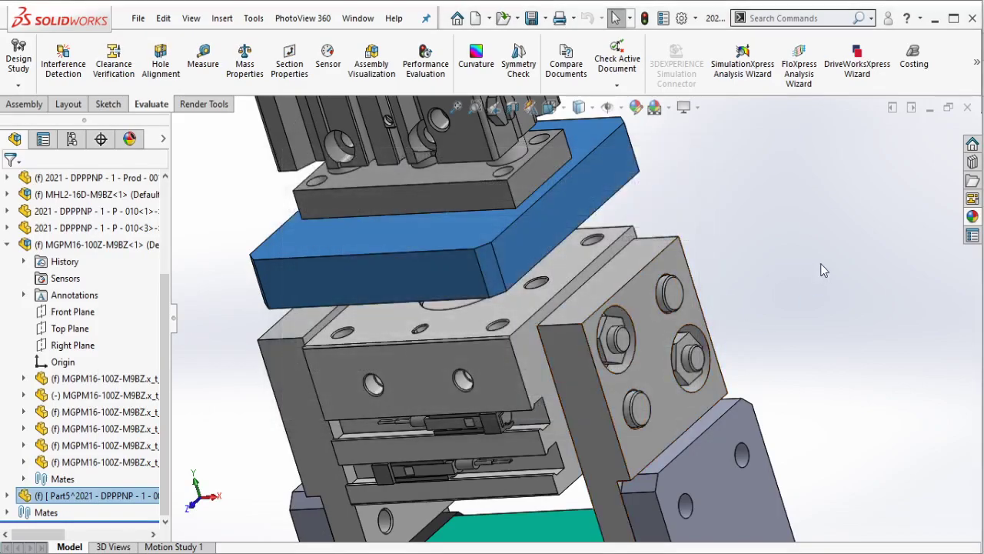
{"action": "left_click", "coordinate": [594, 269]}
{"action": "left_click", "coordinate": [25, 104]}
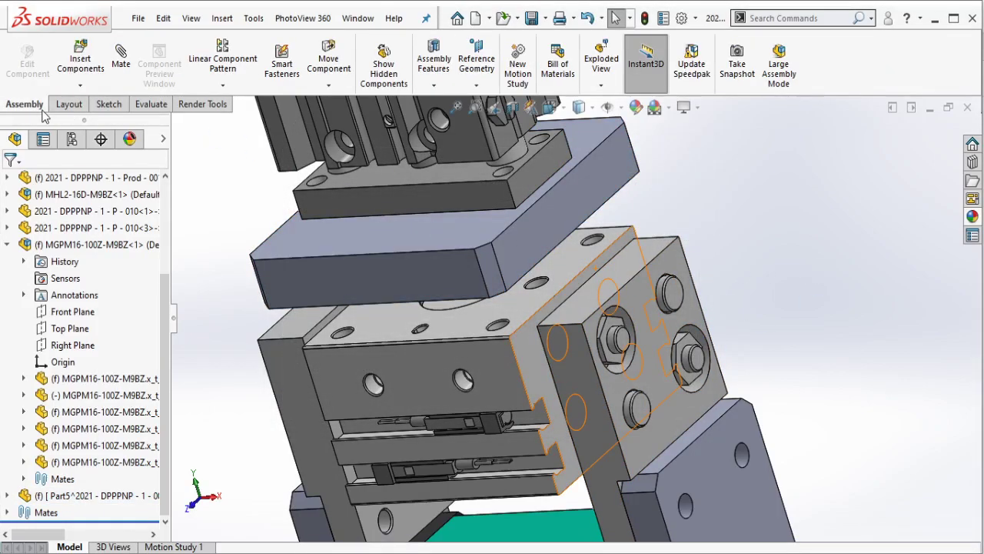
- Insert new part Part6, edit it in place and select the mounting face
{"action": "left_click", "coordinate": [80, 84]}
{"action": "left_click", "coordinate": [92, 121]}
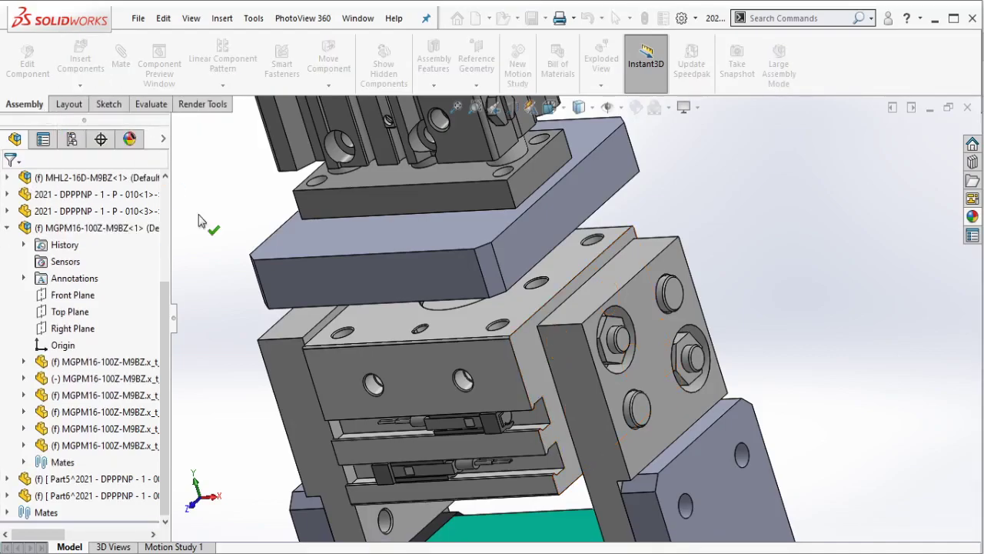
{"action": "left_click", "coordinate": [198, 222]}
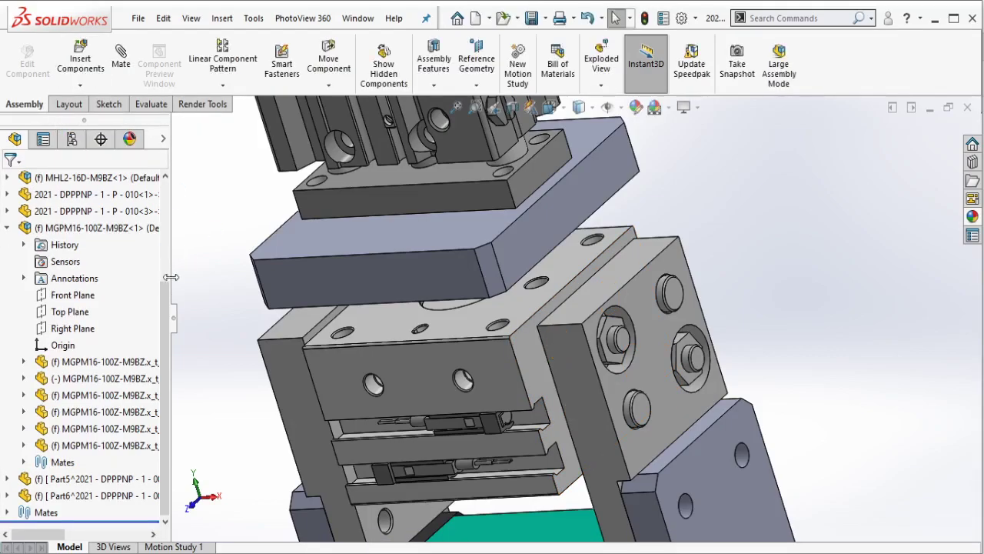
{"action": "left_click", "coordinate": [141, 498]}
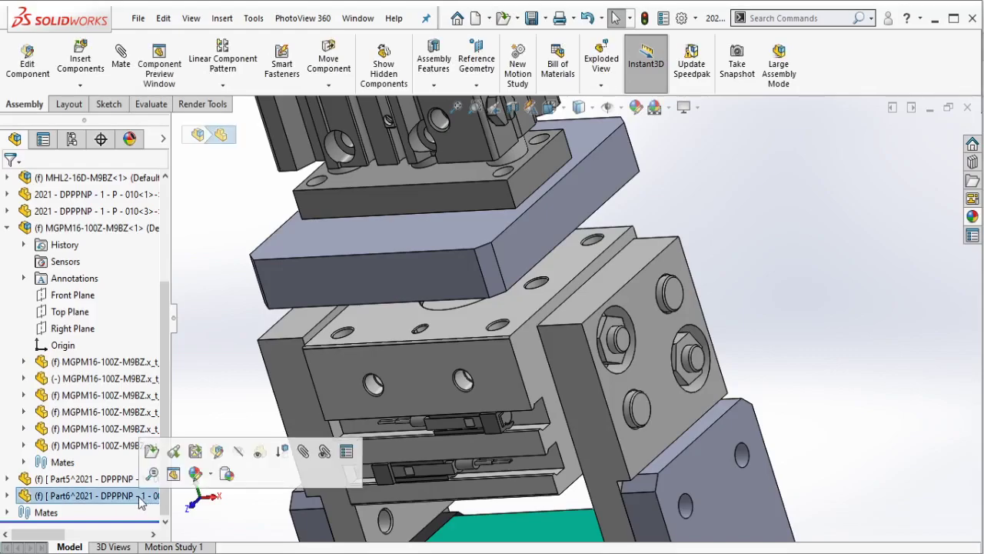
{"action": "left_click", "coordinate": [194, 451]}
{"action": "middle_click_drag", "start_coordinate": [543, 297], "coordinate": [478, 243]}
{"action": "left_click", "coordinate": [479, 243]}
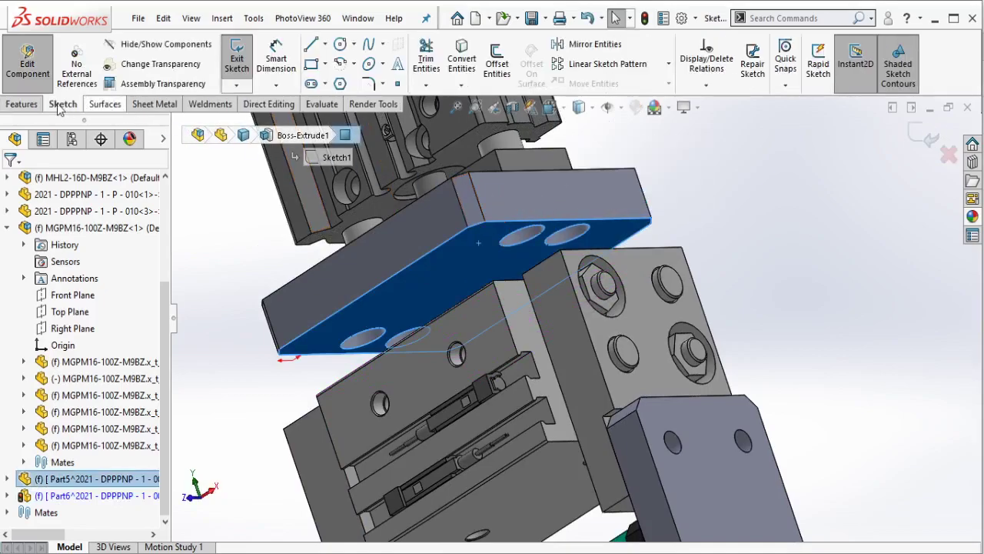
- Convert the mounting face outline into a sketch and extrude it 12 mm as Part6's plate
{"action": "left_click", "coordinate": [23, 104]}
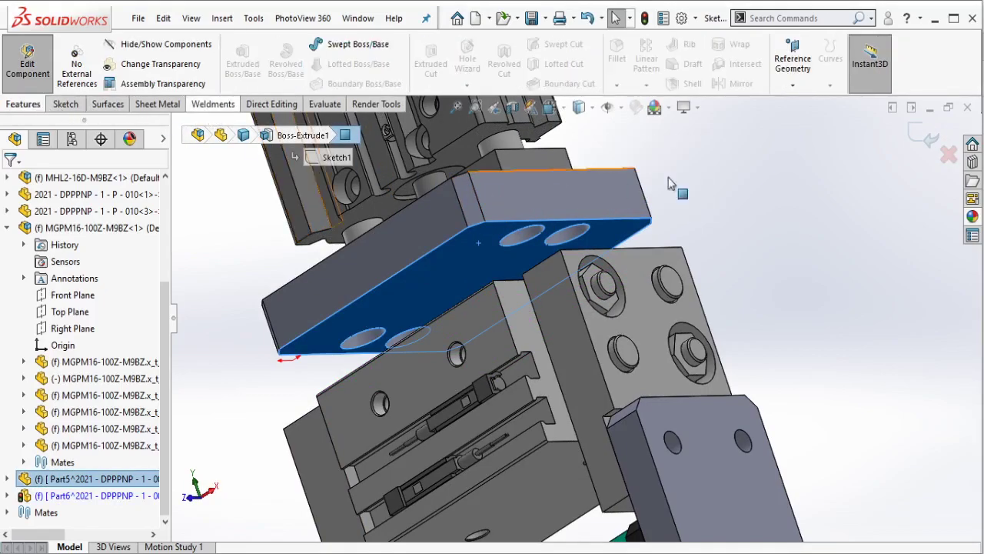
{"action": "left_click", "coordinate": [66, 103]}
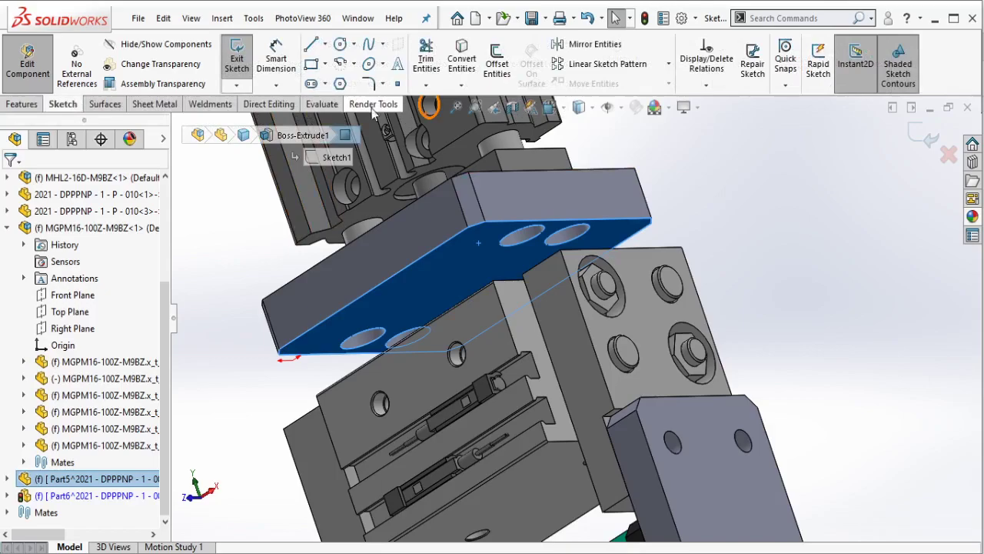
{"action": "left_click", "coordinate": [461, 64]}
{"action": "left_click", "coordinate": [23, 103]}
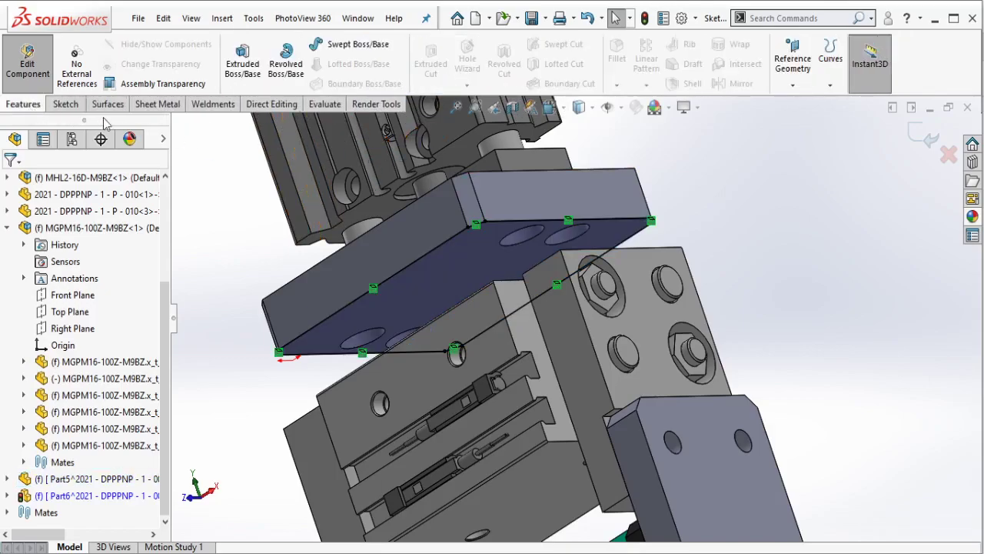
{"action": "left_click", "coordinate": [243, 62]}
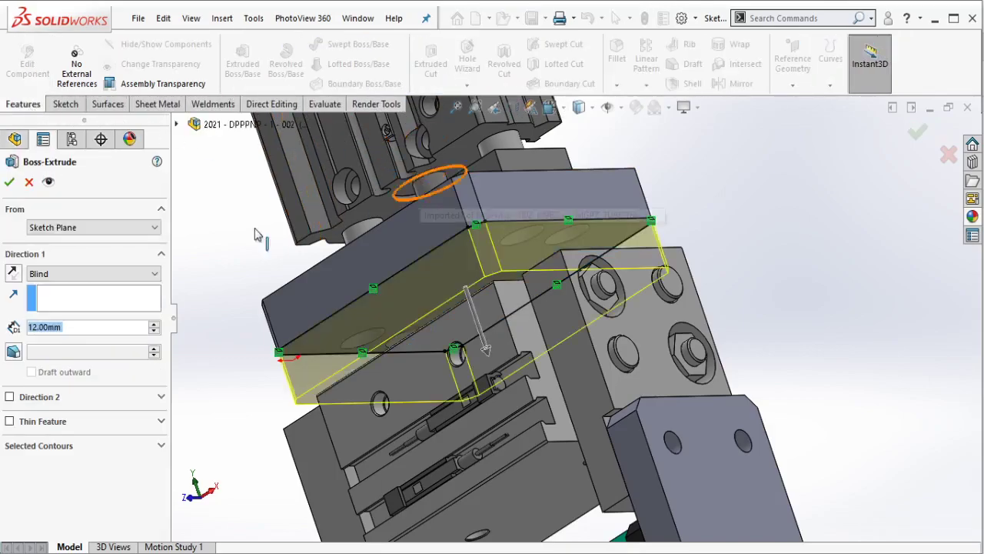
{"action": "key", "text": "Return"}
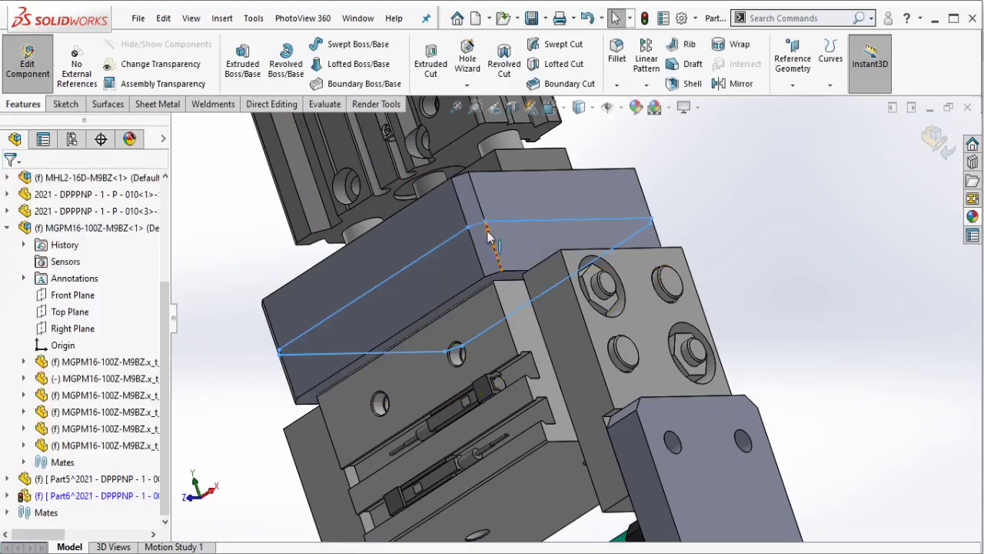
{"action": "middle_click_drag", "start_coordinate": [477, 234], "coordinate": [464, 252]}
- Return to the assembly, edit Part6 in place again, and start a sketch on its top face
{"action": "left_click", "coordinate": [27, 62]}
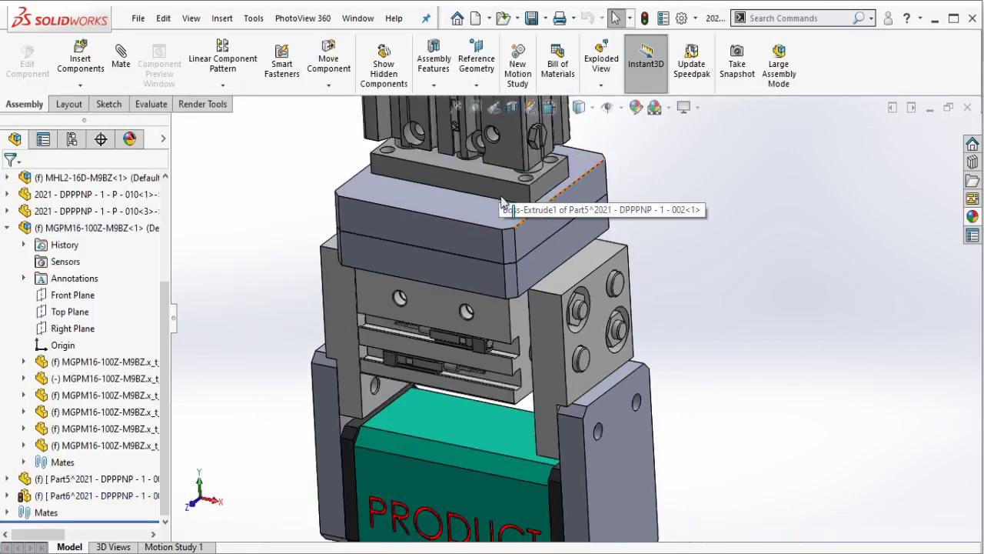
{"action": "left_click", "coordinate": [493, 271]}
{"action": "left_click", "coordinate": [479, 328], "text": "ctrl"}
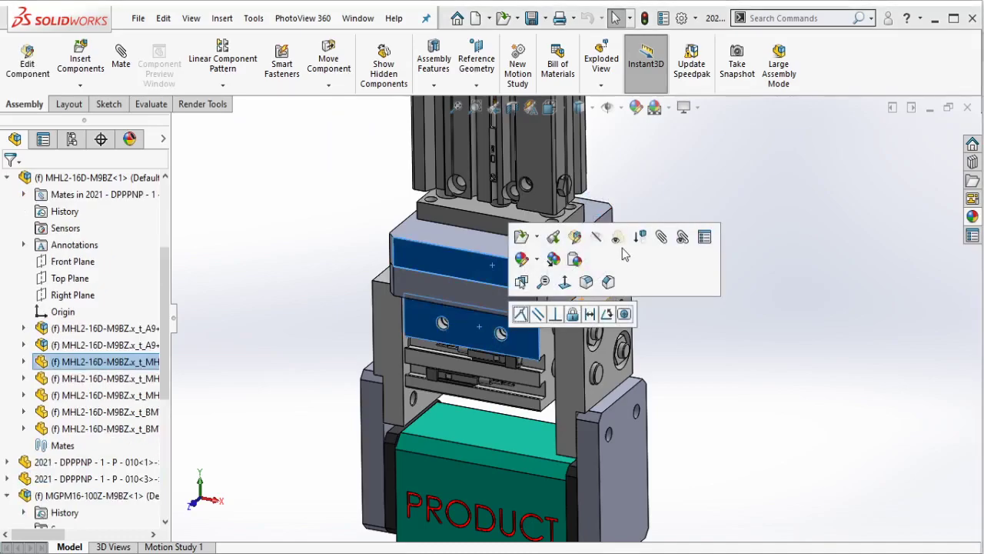
{"action": "scroll", "coordinate": [540, 288], "scroll_direction": "down", "scroll_amount": 5}
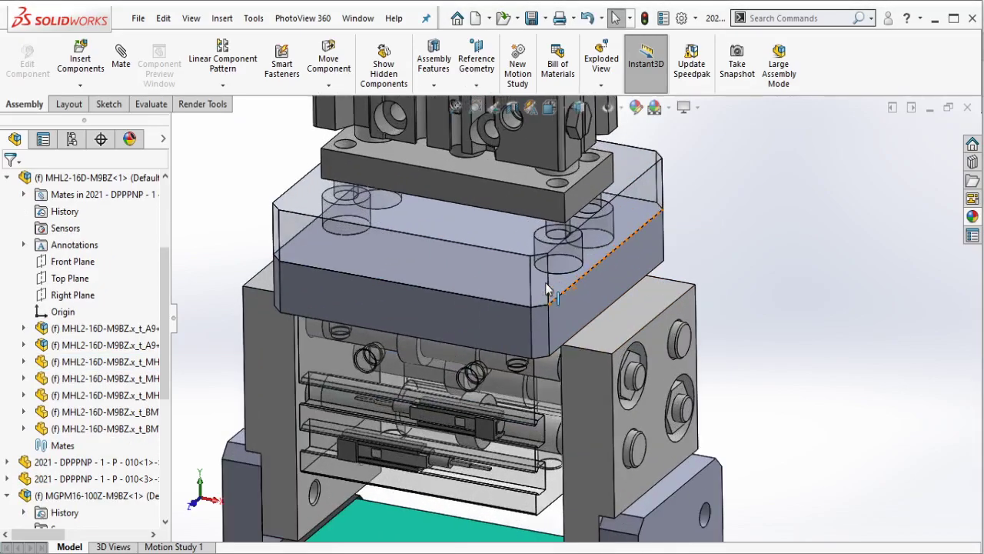
{"action": "left_click", "coordinate": [483, 272]}
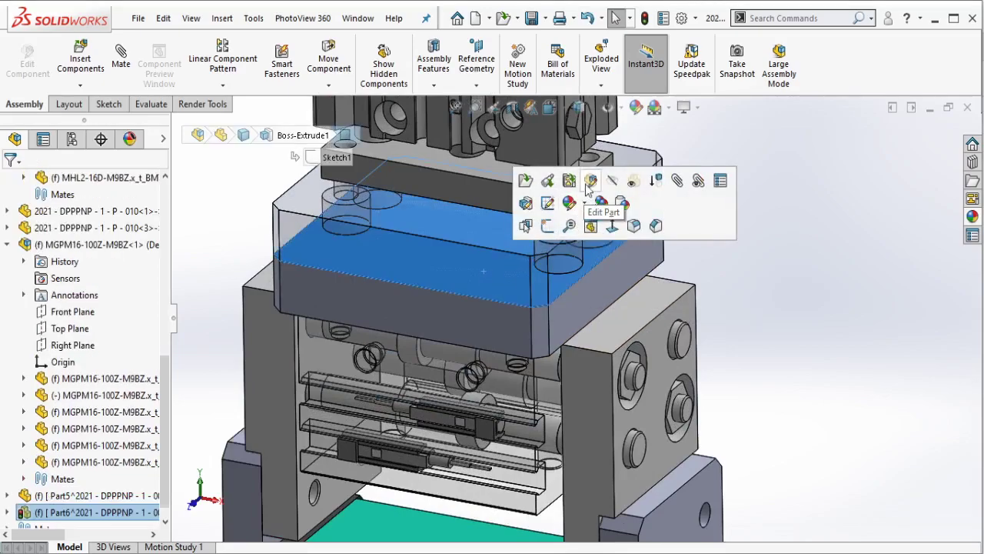
{"action": "left_click", "coordinate": [588, 181]}
{"action": "left_click", "coordinate": [455, 220]}
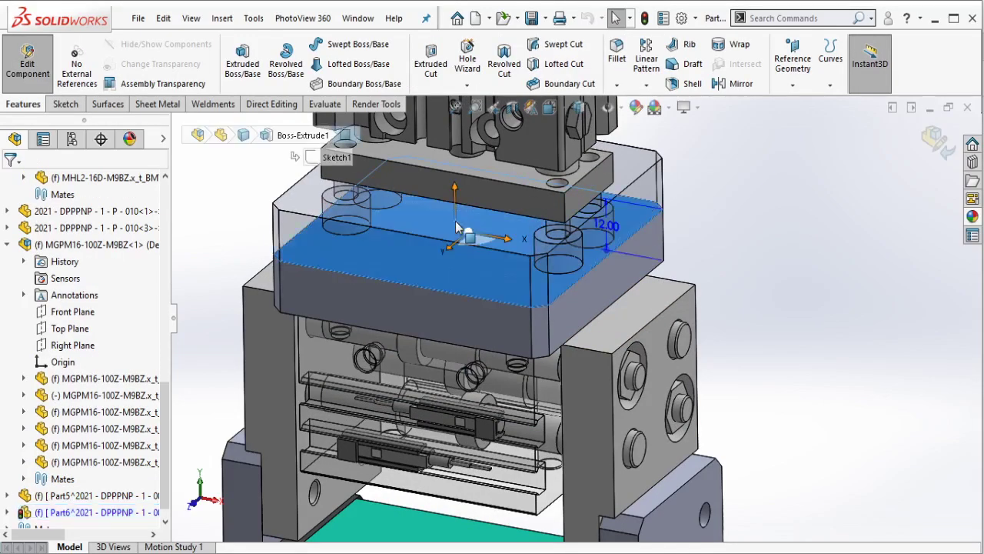
{"action": "left_click", "coordinate": [521, 176]}
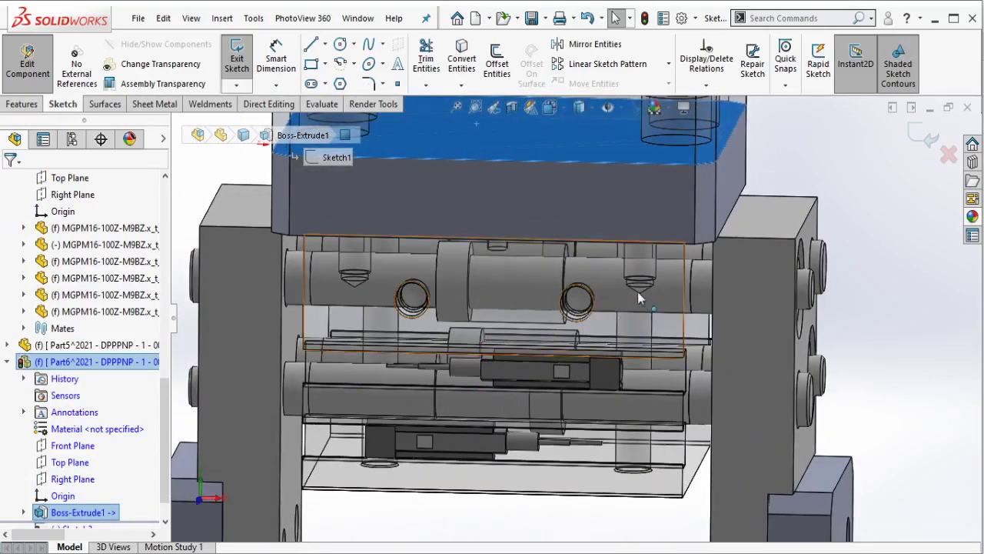
- Select two of the gripper's hole edges and check the sketch relations list
{"action": "left_click", "coordinate": [638, 290]}
{"action": "left_click", "coordinate": [354, 279], "text": "ctrl"}
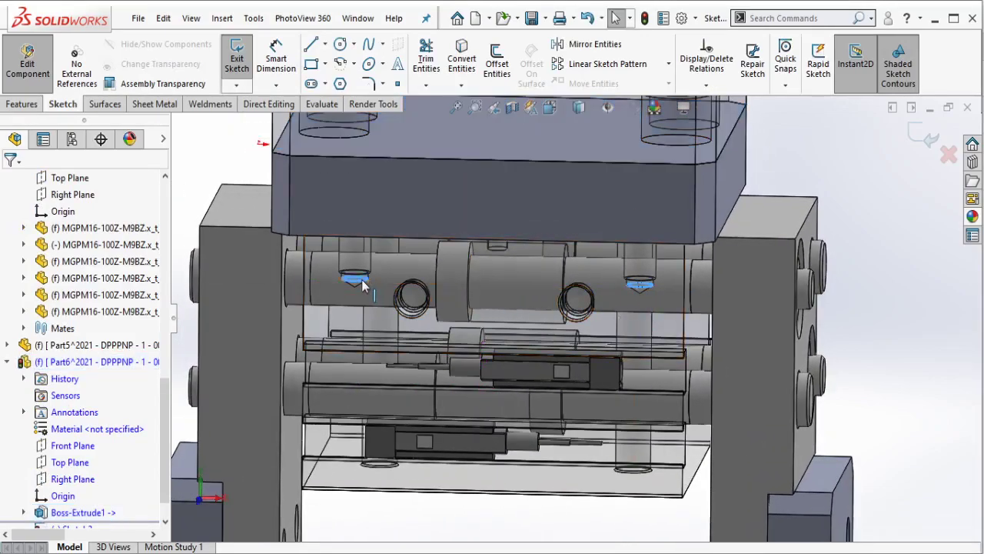
{"action": "middle_click_drag", "start_coordinate": [407, 293], "coordinate": [361, 286]}
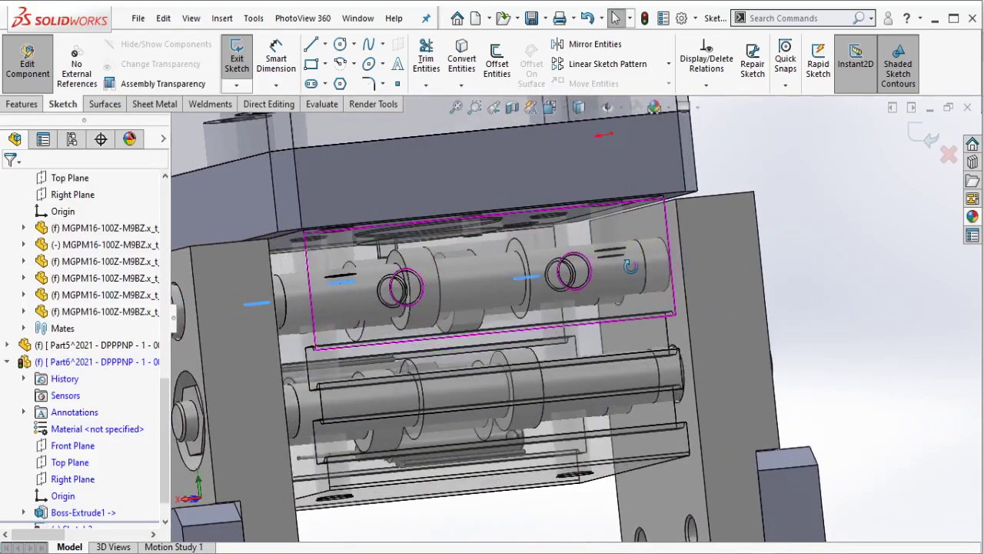
{"action": "middle_click_drag", "start_coordinate": [361, 286], "coordinate": [627, 265]}
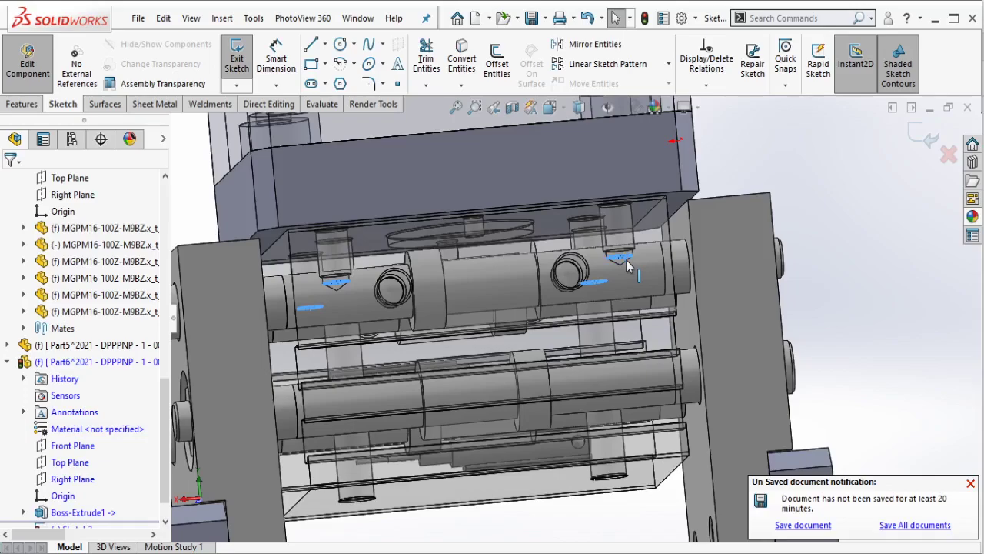
{"action": "left_click", "coordinate": [706, 58]}
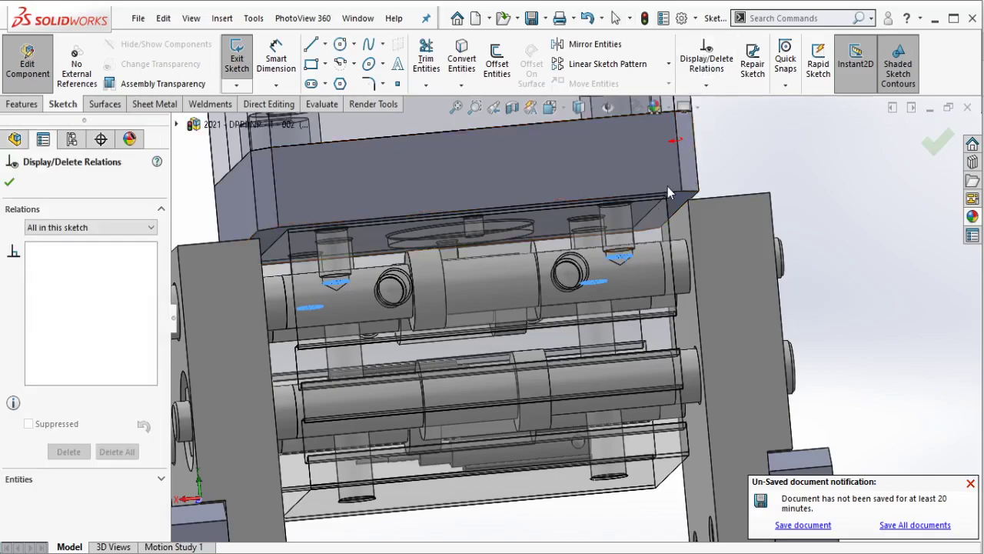
{"action": "key", "text": "Escape"}
{"action": "left_click", "coordinate": [461, 58]}
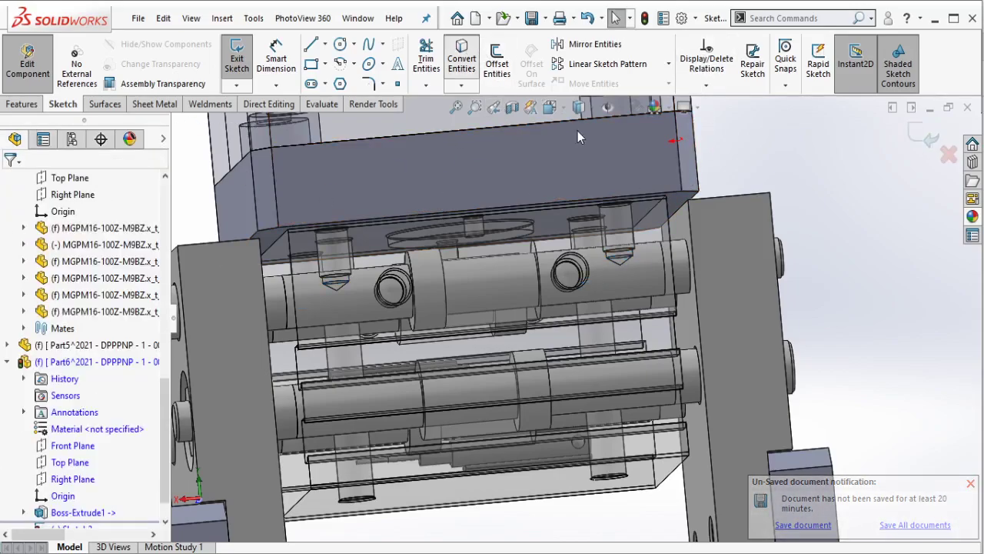
{"action": "key", "text": "Escape"}
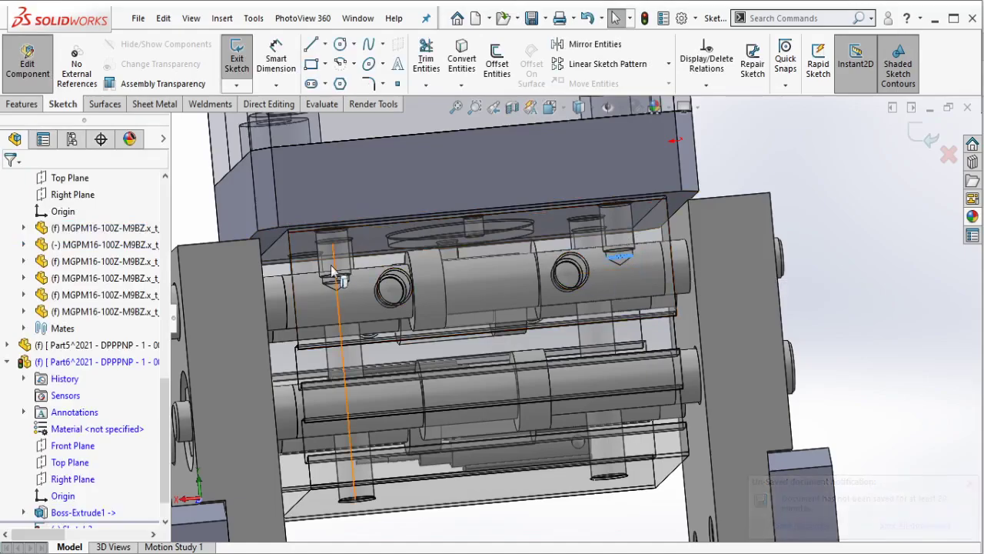
- Project the gripper mounting face's four hole circles into the plate sketch with Convert Entities
{"action": "mouse_move", "coordinate": [389, 301]}
{"action": "middle_mouse_down"}
{"action": "mouse_move", "coordinate": [472, 322]}
{"action": "mouse_move", "coordinate": [341, 331]}
{"action": "middle_mouse_up"}
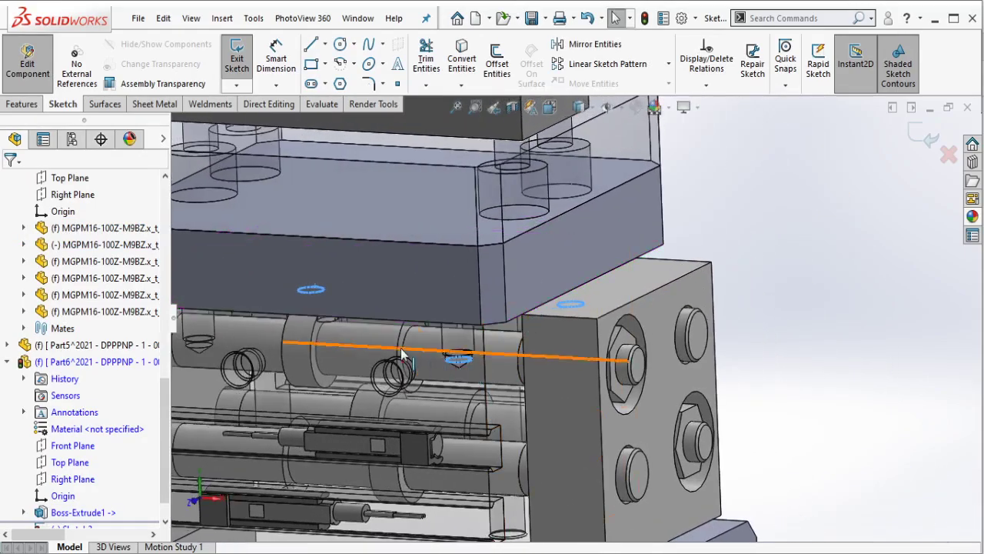
{"action": "scroll", "coordinate": [340, 331], "scroll_direction": "down", "scroll_amount": 2}
{"action": "left_click", "coordinate": [624, 176]}
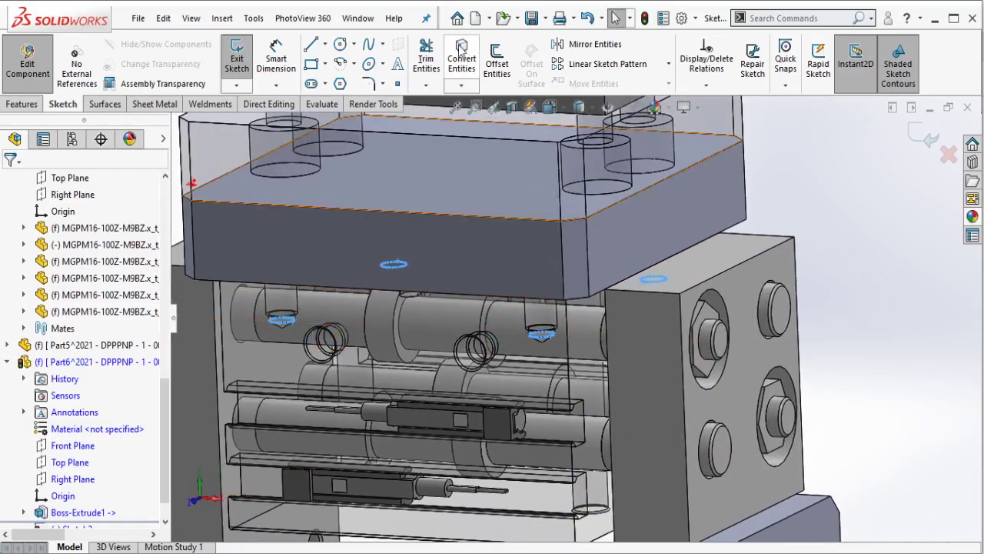
{"action": "scroll", "coordinate": [625, 175], "scroll_direction": "up", "scroll_amount": 3}
{"action": "scroll", "coordinate": [495, 275], "scroll_direction": "down", "scroll_amount": 1}
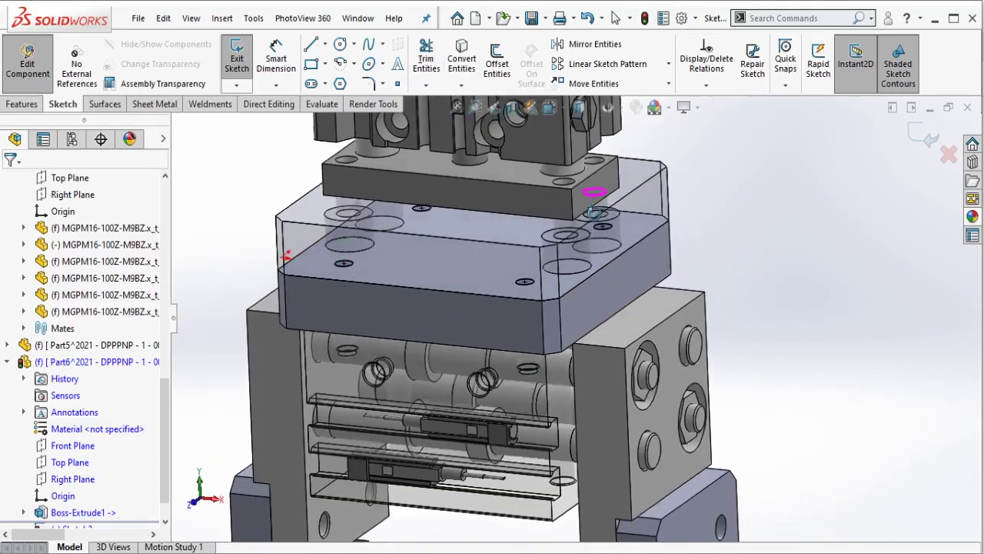
{"action": "scroll", "coordinate": [496, 275], "scroll_direction": "down", "scroll_amount": 1}
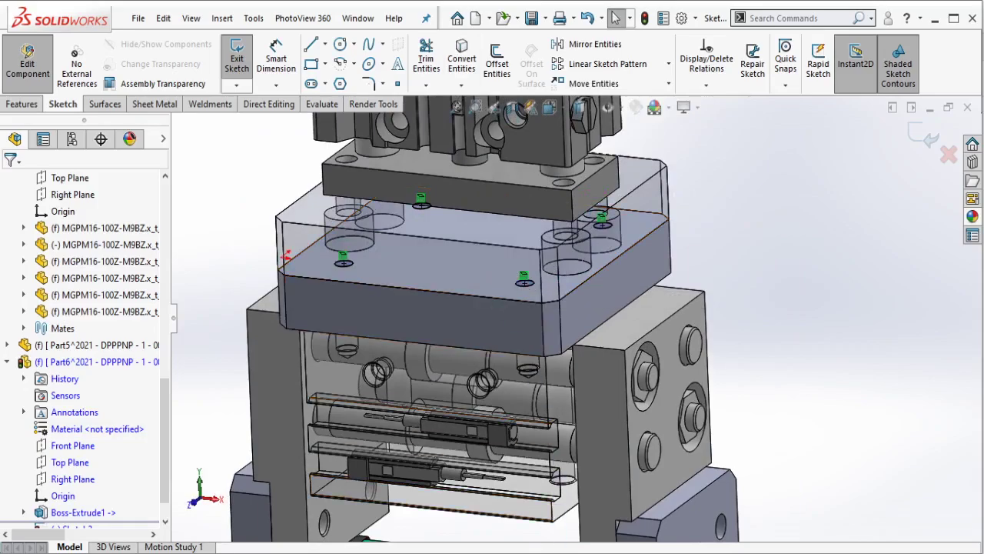
- Write and clear a quick note to check the catalogue, then bring up MHL2.pdf
{"action": "key", "text": "alt+Tab"}
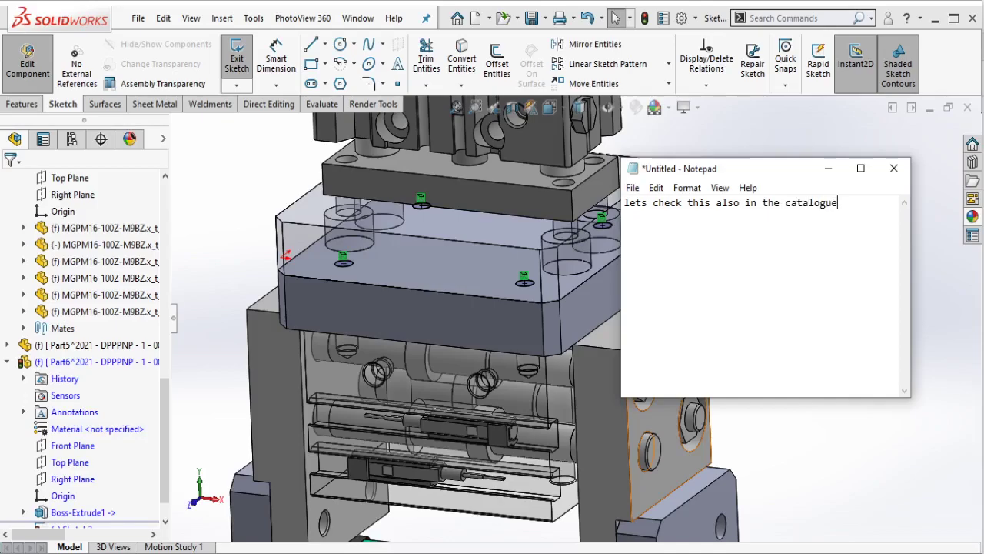
{"action": "key", "text": "ctrl+a"}
{"action": "key", "text": "BackSpace"}
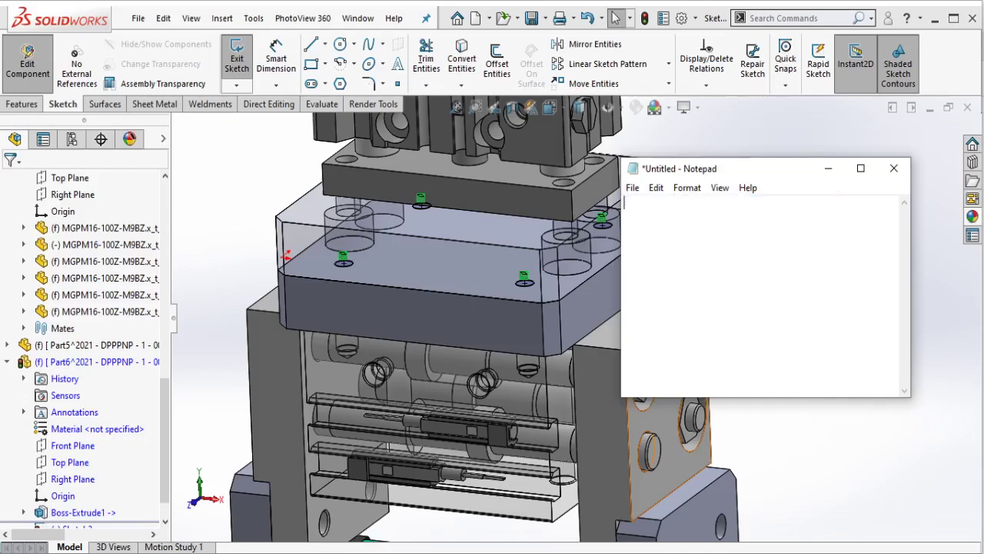
{"action": "left_click", "coordinate": [827, 168]}
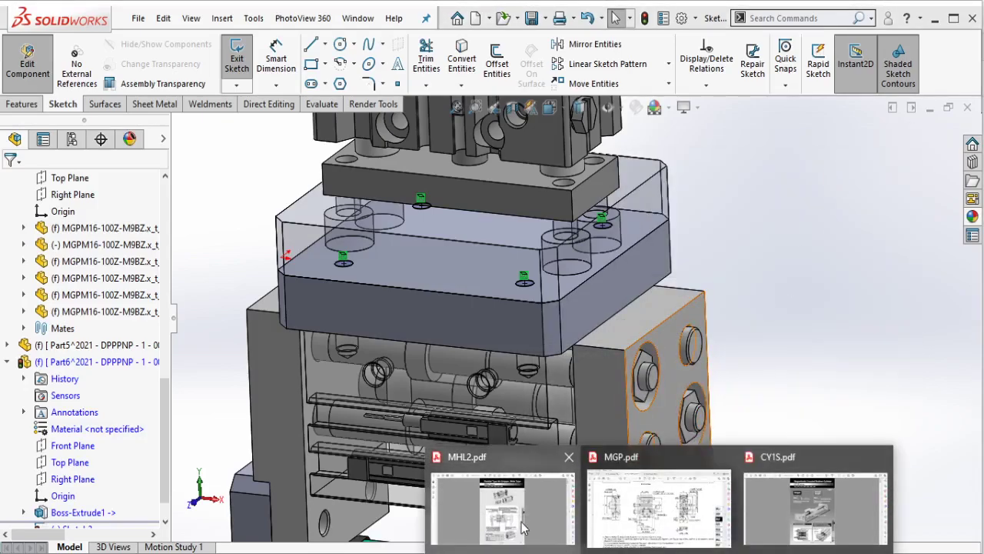
{"action": "left_click", "coordinate": [521, 523]}
- Find the MHL2-16D dimensions on page 8 and select the 4 x M5 x 0.8, depth 10 thread note
{"action": "scroll", "coordinate": [559, 409], "scroll_direction": "up", "scroll_amount": 1, "text": "ctrl"}
{"action": "scroll", "coordinate": [559, 409], "scroll_direction": "up", "scroll_amount": 1, "text": "ctrl"}
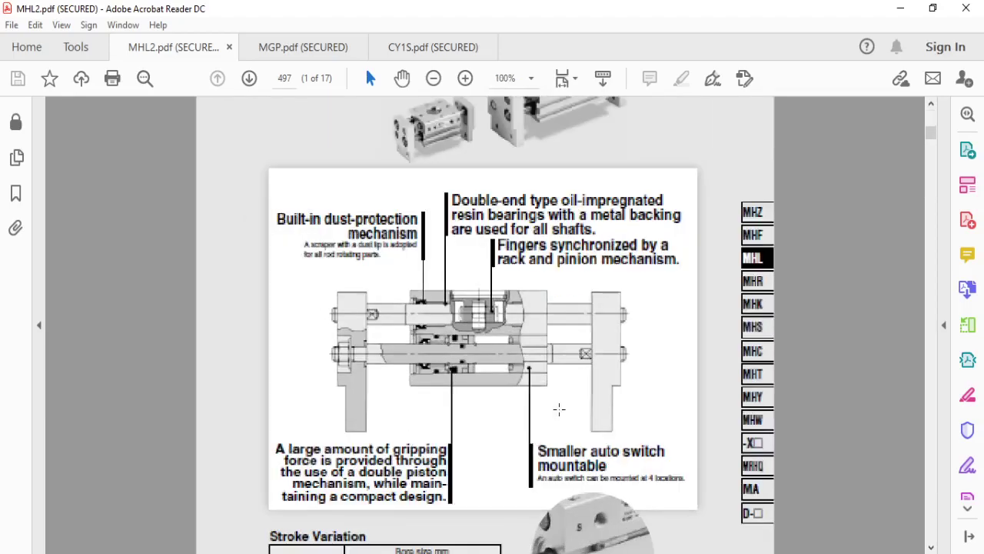
{"action": "scroll", "coordinate": [559, 409], "scroll_direction": "up", "scroll_amount": 1, "text": "ctrl"}
{"action": "scroll", "coordinate": [564, 396], "scroll_direction": "up", "scroll_amount": 3}
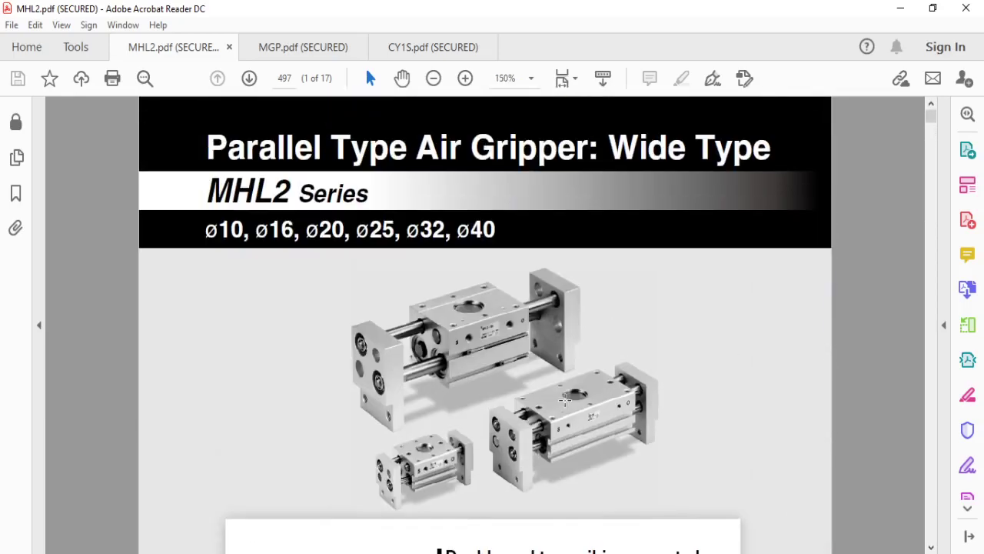
{"action": "scroll", "coordinate": [564, 396], "scroll_direction": "down", "scroll_amount": 2}
{"action": "scroll", "coordinate": [565, 399], "scroll_direction": "down", "scroll_amount": 1, "text": "ctrl"}
{"action": "scroll", "coordinate": [565, 399], "scroll_direction": "down", "scroll_amount": 1, "text": "ctrl"}
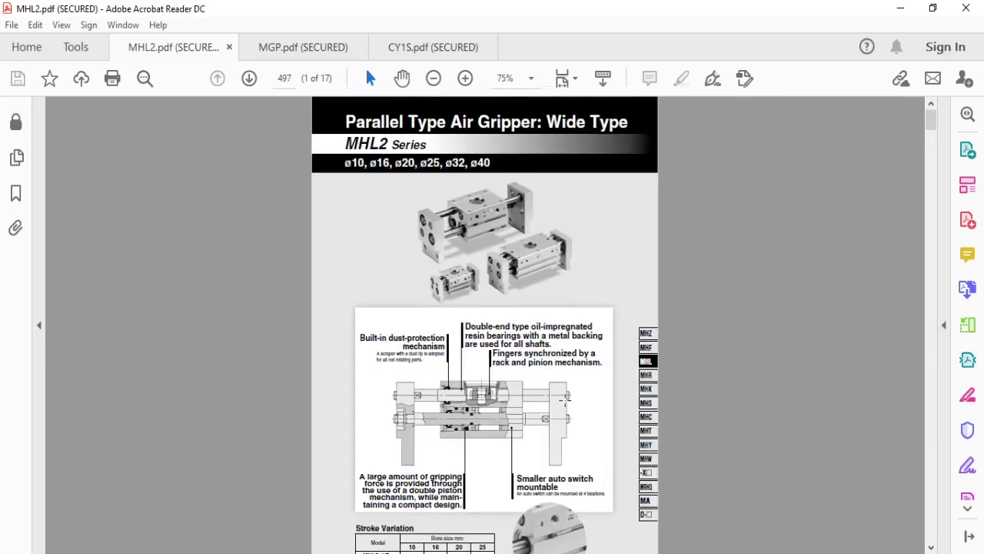
{"action": "scroll", "coordinate": [565, 399], "scroll_direction": "down", "scroll_amount": 3}
{"action": "scroll", "coordinate": [565, 399], "scroll_direction": "down", "scroll_amount": 5}
{"action": "scroll", "coordinate": [565, 399], "scroll_direction": "down", "scroll_amount": 5}
{"action": "scroll", "coordinate": [565, 400], "scroll_direction": "down", "scroll_amount": 5}
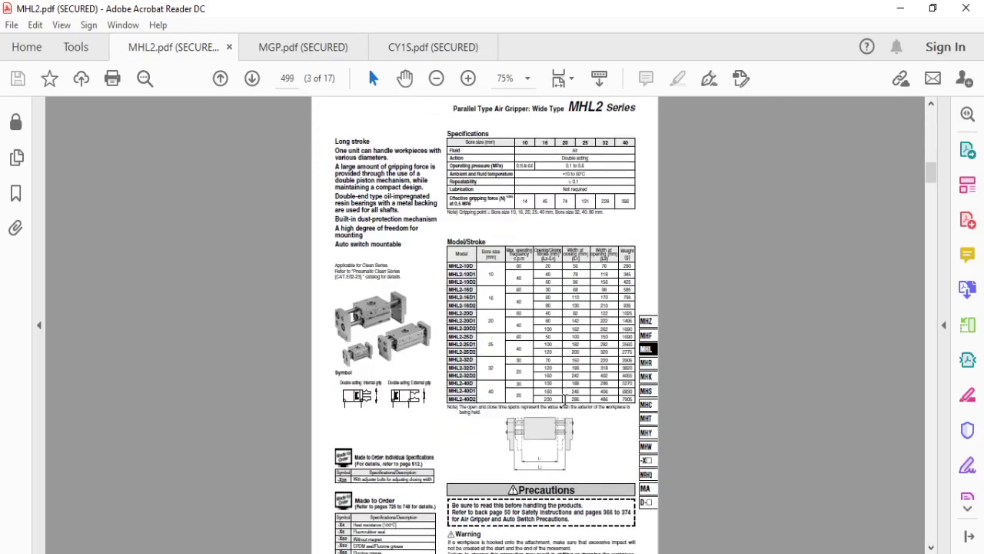
{"action": "scroll", "coordinate": [565, 399], "scroll_direction": "down", "scroll_amount": 5}
{"action": "scroll", "coordinate": [565, 404], "scroll_direction": "down", "scroll_amount": 5}
{"action": "scroll", "coordinate": [565, 406], "scroll_direction": "down", "scroll_amount": 5}
{"action": "scroll", "coordinate": [565, 403], "scroll_direction": "down", "scroll_amount": 5}
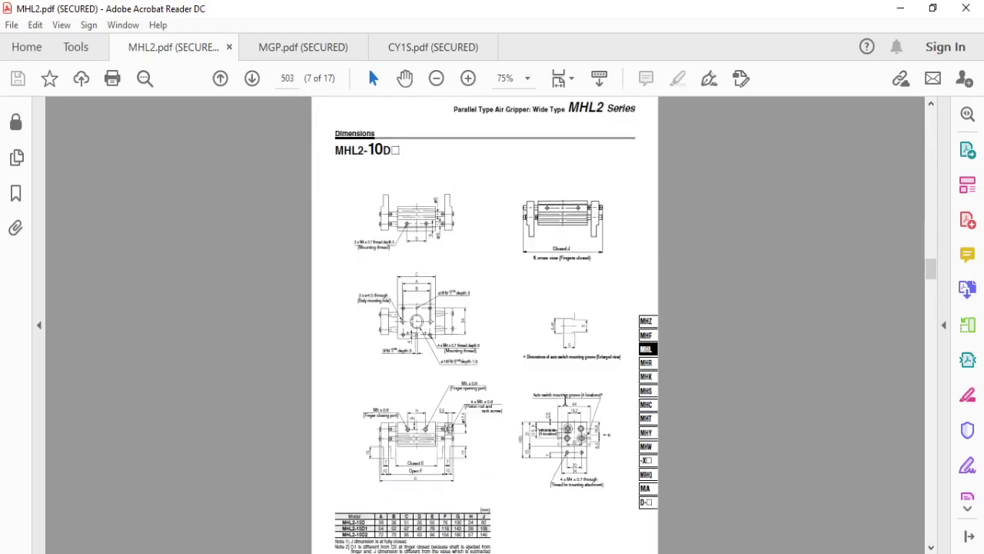
{"action": "scroll", "coordinate": [565, 401], "scroll_direction": "down", "scroll_amount": 2}
{"action": "scroll", "coordinate": [565, 399], "scroll_direction": "down", "scroll_amount": 5}
{"action": "scroll", "coordinate": [483, 295], "scroll_direction": "up", "scroll_amount": 1, "text": "ctrl"}
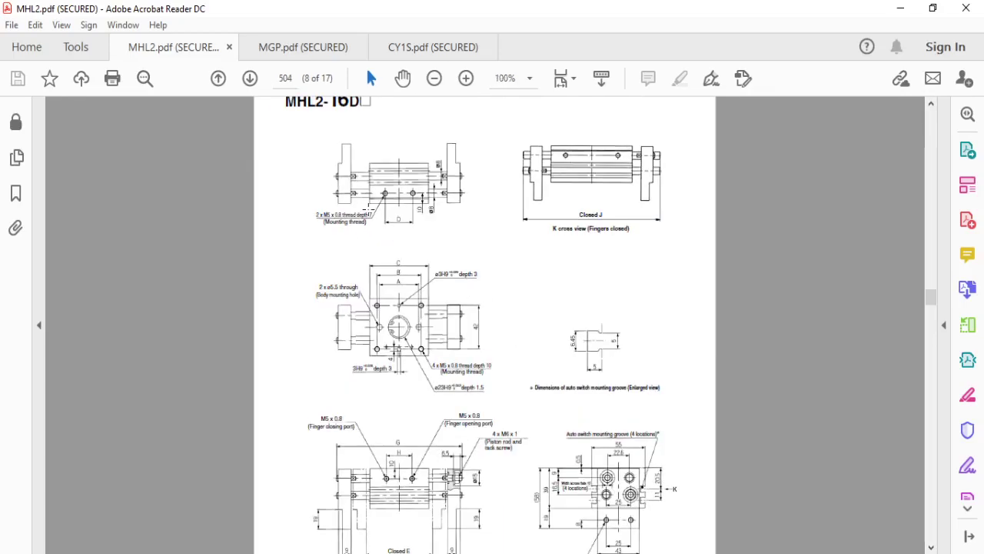
{"action": "scroll", "coordinate": [483, 296], "scroll_direction": "up", "scroll_amount": 1, "text": "ctrl"}
{"action": "scroll", "coordinate": [483, 296], "scroll_direction": "up", "scroll_amount": 1, "text": "ctrl"}
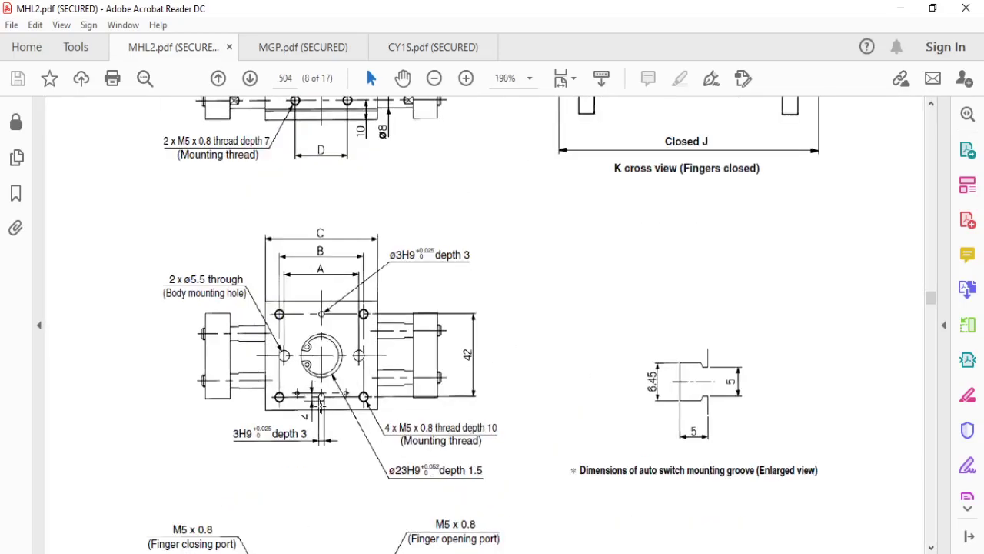
{"action": "scroll", "coordinate": [331, 399], "scroll_direction": "up", "scroll_amount": 1, "text": "ctrl"}
{"action": "scroll", "coordinate": [340, 393], "scroll_direction": "up", "scroll_amount": 1, "text": "ctrl"}
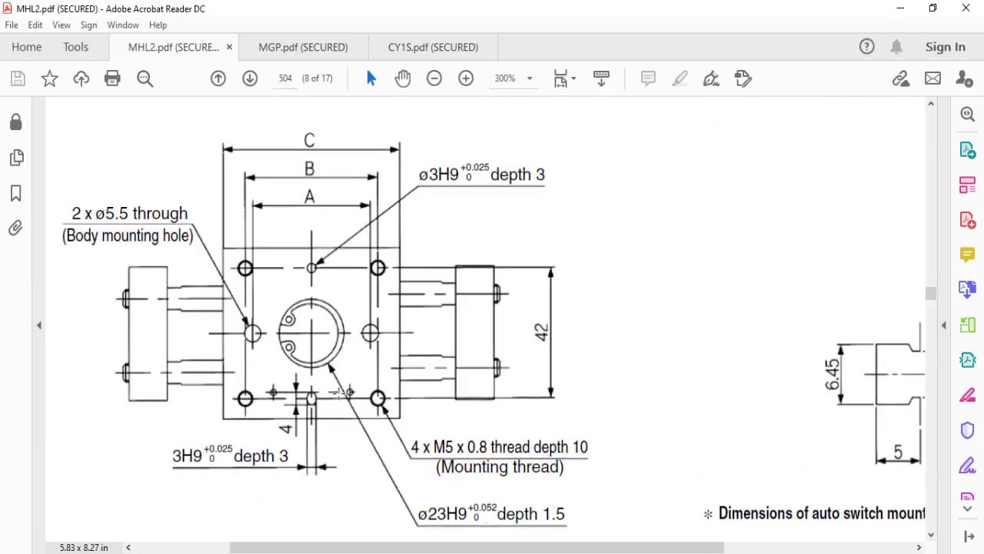
{"action": "scroll", "coordinate": [338, 394], "scroll_direction": "up", "scroll_amount": 2}
{"action": "scroll", "coordinate": [338, 394], "scroll_direction": "up", "scroll_amount": 1}
{"action": "scroll", "coordinate": [338, 394], "scroll_direction": "up", "scroll_amount": 2}
{"action": "scroll", "coordinate": [338, 397], "scroll_direction": "up", "scroll_amount": 2}
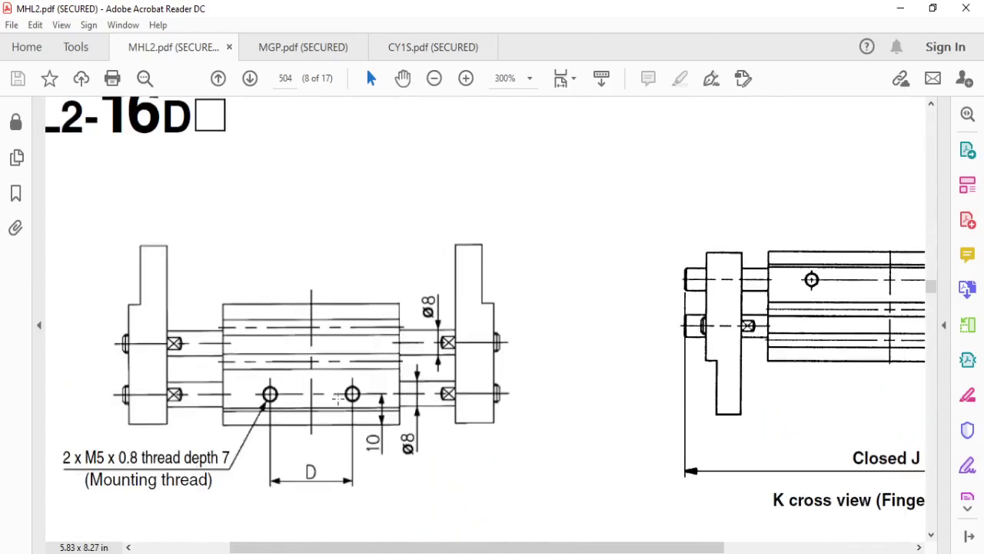
{"action": "scroll", "coordinate": [338, 397], "scroll_direction": "down", "scroll_amount": 1}
{"action": "scroll", "coordinate": [342, 399], "scroll_direction": "down", "scroll_amount": 2}
{"action": "scroll", "coordinate": [347, 401], "scroll_direction": "down", "scroll_amount": 3}
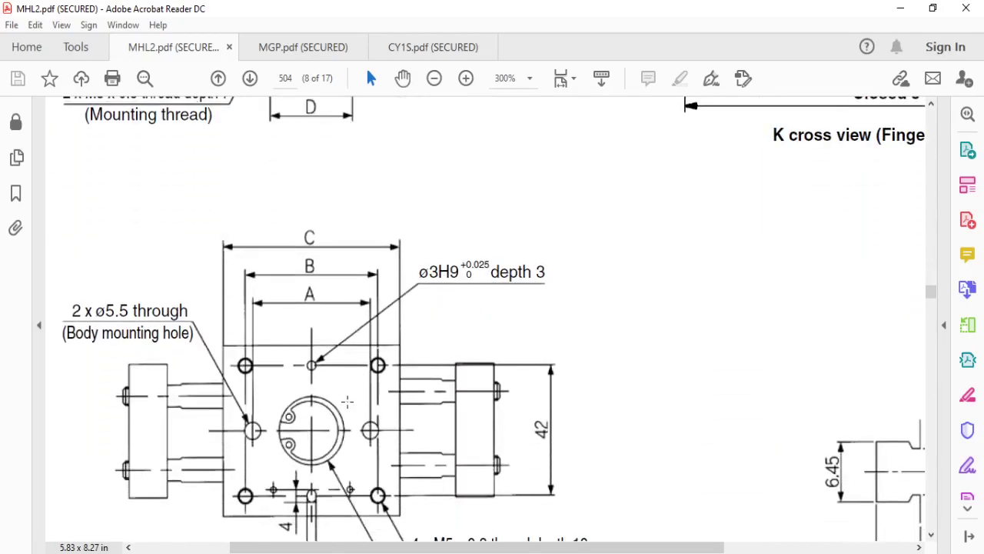
{"action": "scroll", "coordinate": [347, 401], "scroll_direction": "down", "scroll_amount": 3}
{"action": "mouse_move", "coordinate": [410, 435]}
{"action": "left_mouse_down"}
{"action": "mouse_move", "coordinate": [585, 455]}
{"action": "mouse_move", "coordinate": [579, 461]}
{"action": "left_mouse_up"}
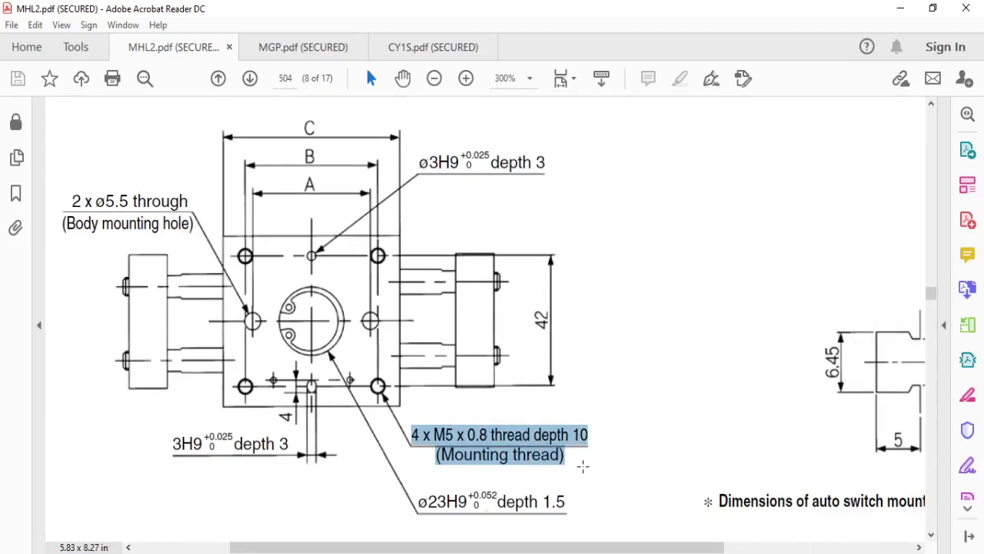
{"action": "key", "text": "ctrl+a"}
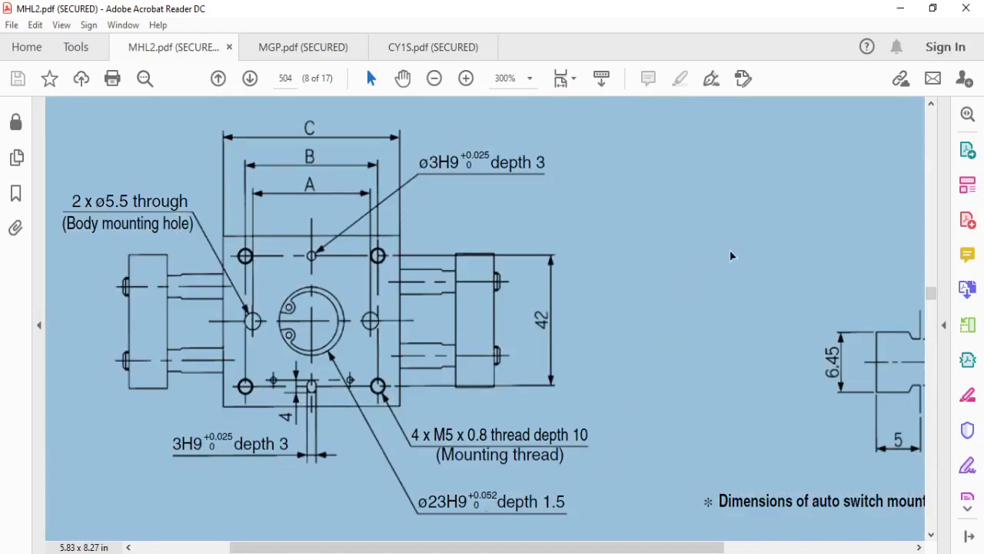
- Back in SolidWorks, orbit to a frontal view and exit the plate sketch
{"action": "left_click", "coordinate": [900, 8]}
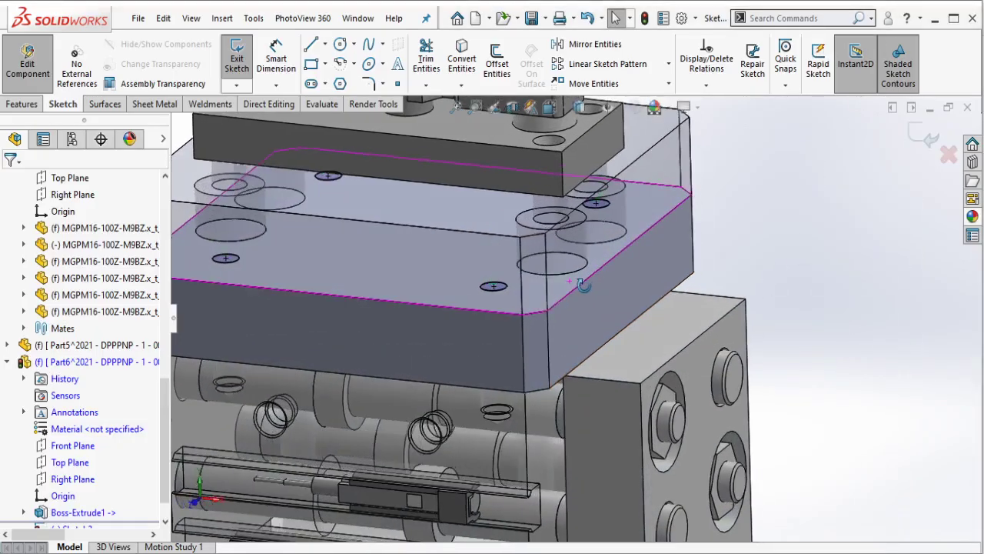
{"action": "middle_click_drag", "start_coordinate": [605, 287], "coordinate": [429, 288]}
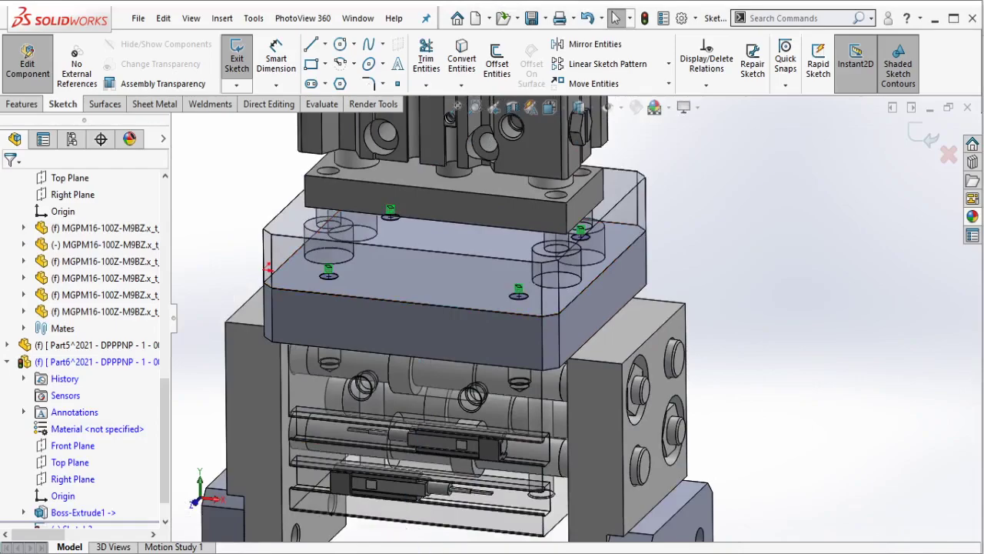
{"action": "scroll", "coordinate": [470, 462], "scroll_direction": "down", "scroll_amount": 3}
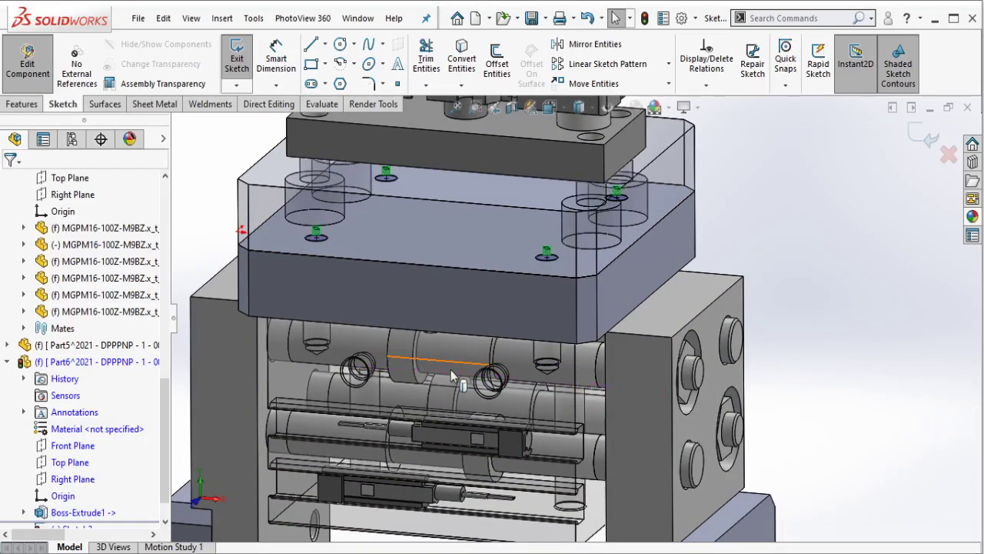
{"action": "left_click", "coordinate": [237, 60]}
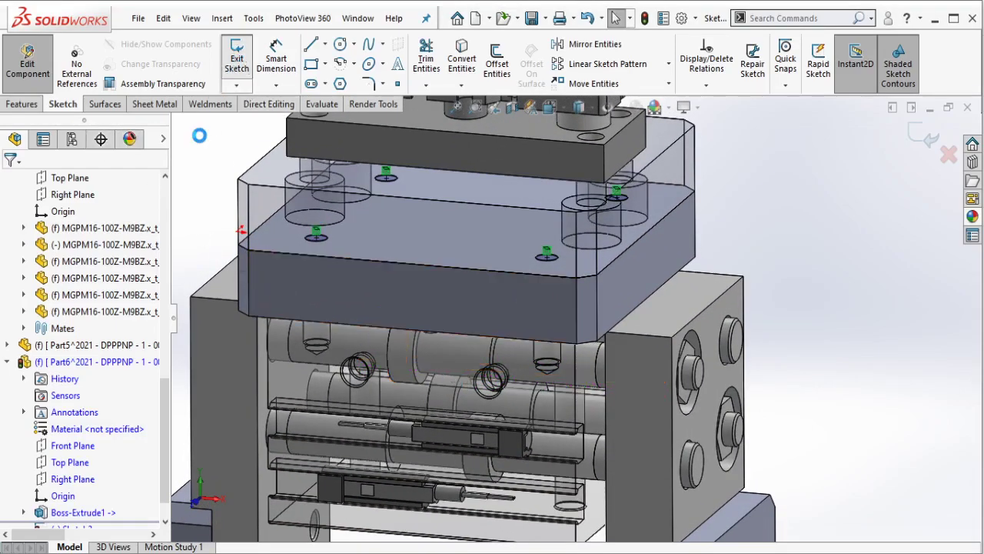
- Note the plan for M5 counterbored holes in Notepad, then clear and close it
{"action": "key", "text": "alt+Tab"}
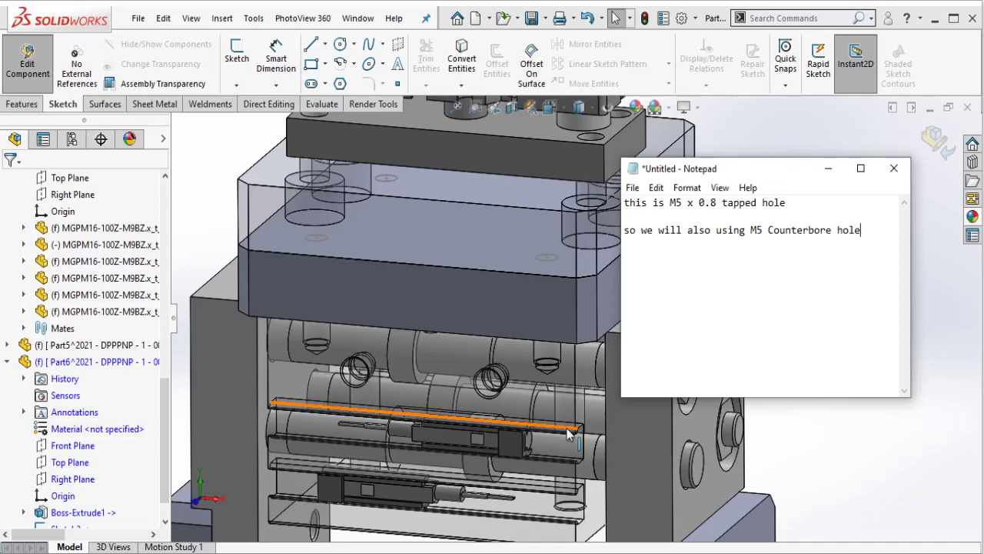
{"action": "key", "text": "ctrl+a"}
{"action": "key", "text": "BackSpace"}
{"action": "key", "text": "alt+F4"}
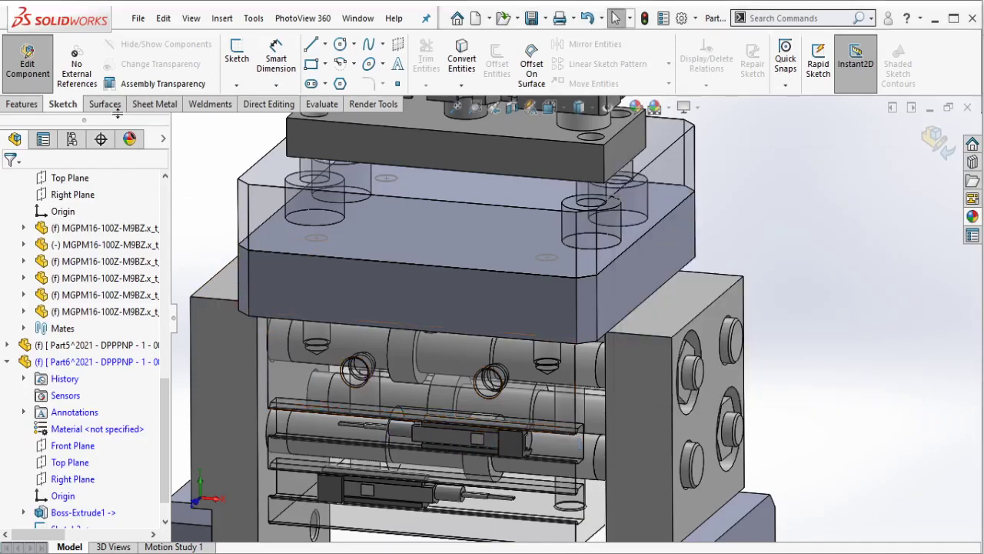
{"action": "left_click", "coordinate": [21, 104]}
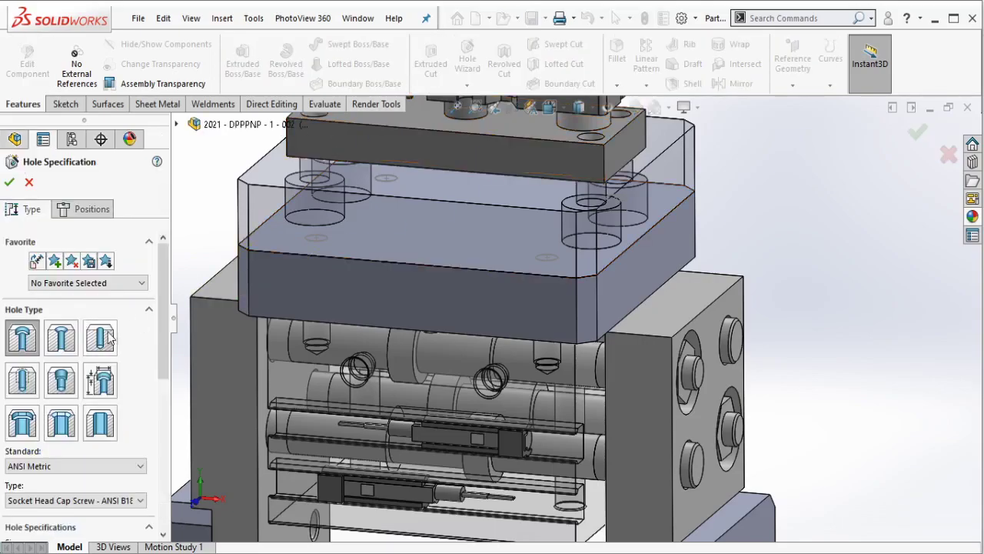
- Place M5 counterbored holes, 5.5 mm through with 11 mm counterbores, at the projected centres on the plate's top face
{"action": "left_click_drag", "start_coordinate": [154, 331], "coordinate": [161, 483]}
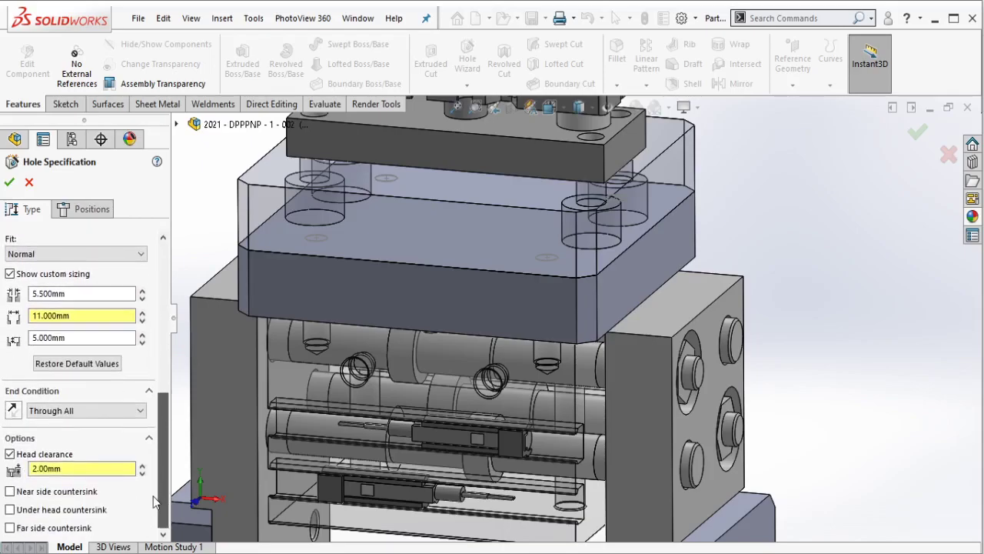
{"action": "left_click", "coordinate": [78, 212]}
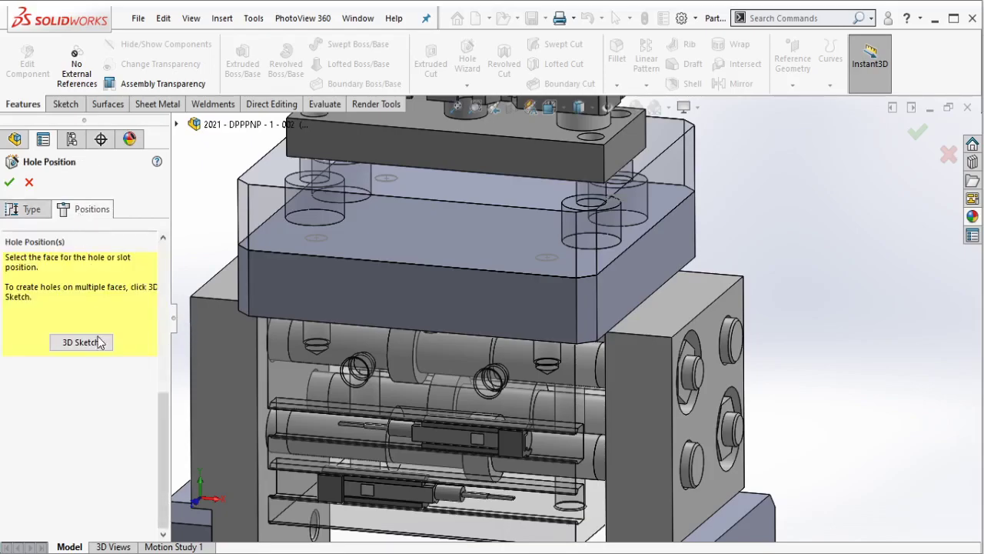
{"action": "left_click", "coordinate": [409, 217]}
{"action": "scroll", "coordinate": [441, 304], "scroll_direction": "down", "scroll_amount": 2}
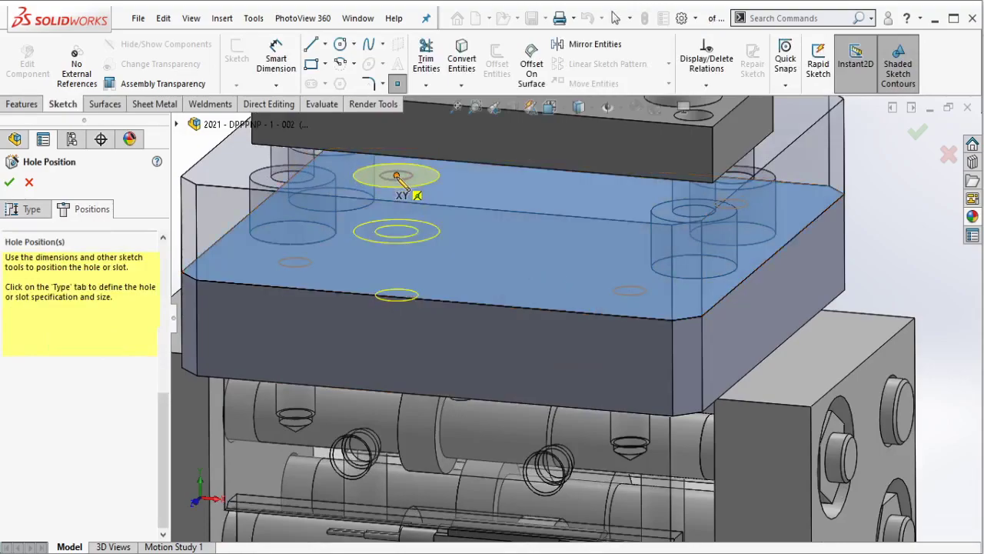
{"action": "left_click", "coordinate": [295, 263]}
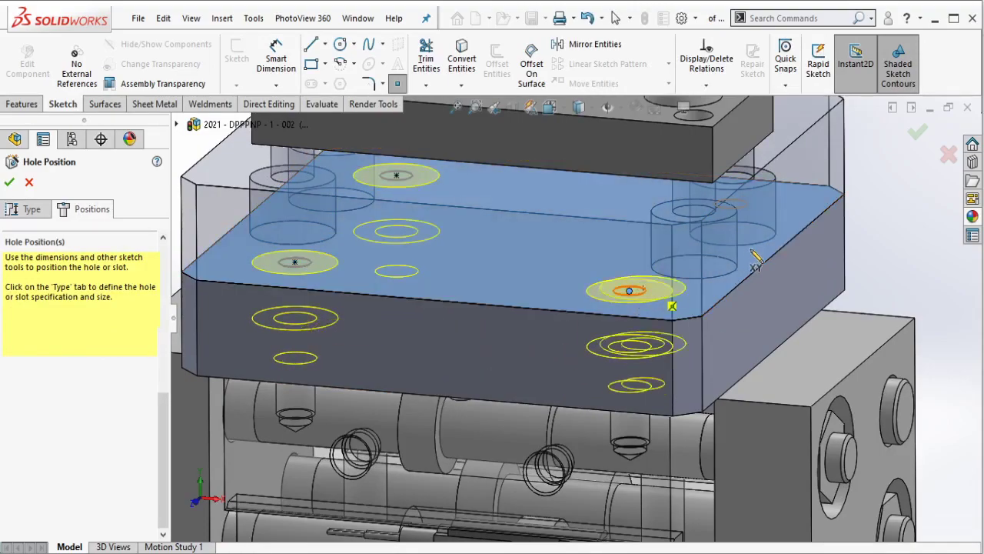
{"action": "left_click", "coordinate": [629, 290]}
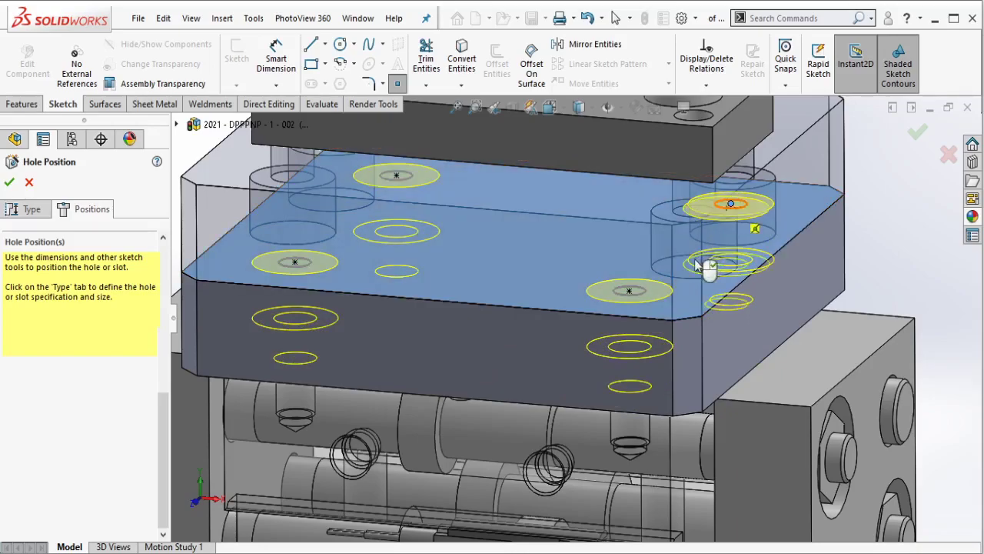
{"action": "left_click", "coordinate": [731, 204]}
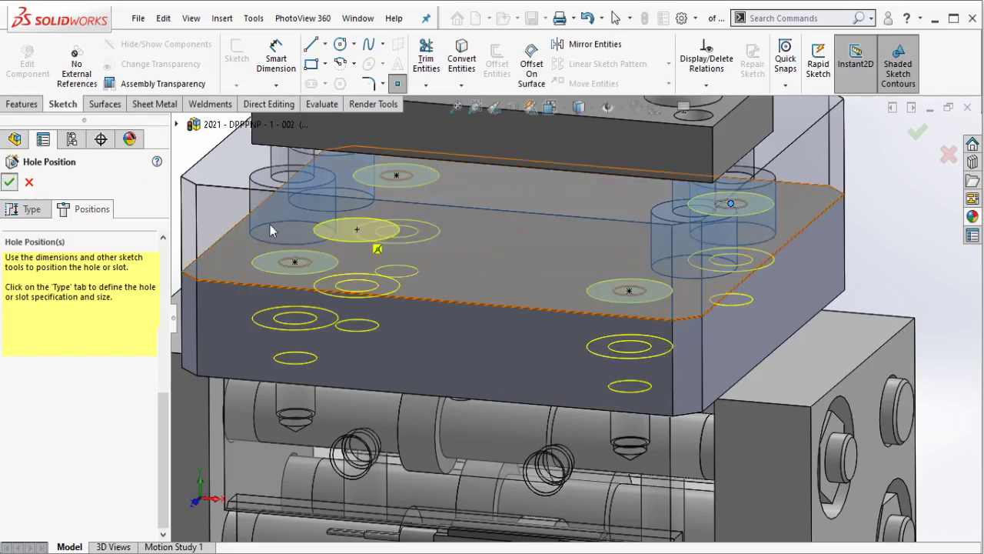
{"action": "key", "text": "Return"}
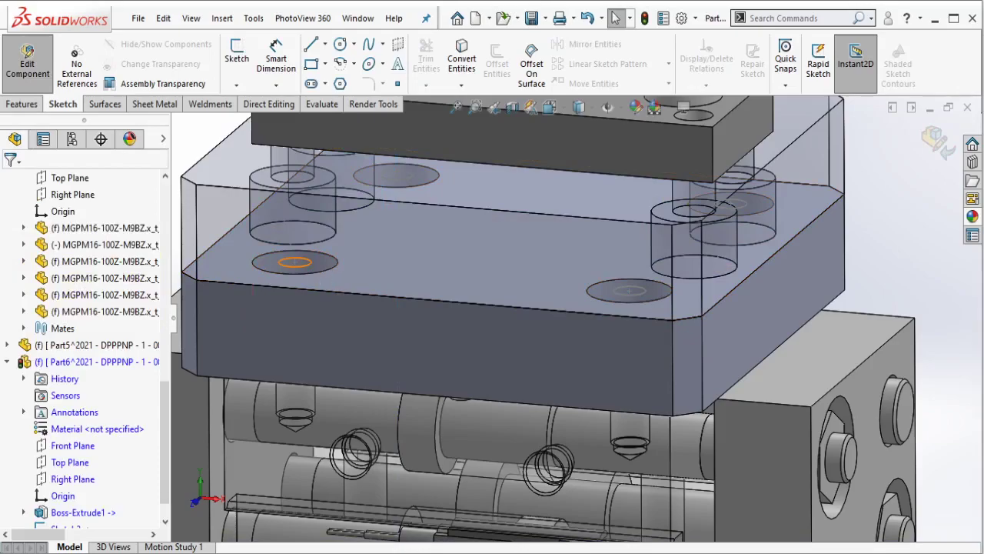
- Use Break All in Part6's External References dialog and confirm
{"action": "left_click", "coordinate": [359, 250]}
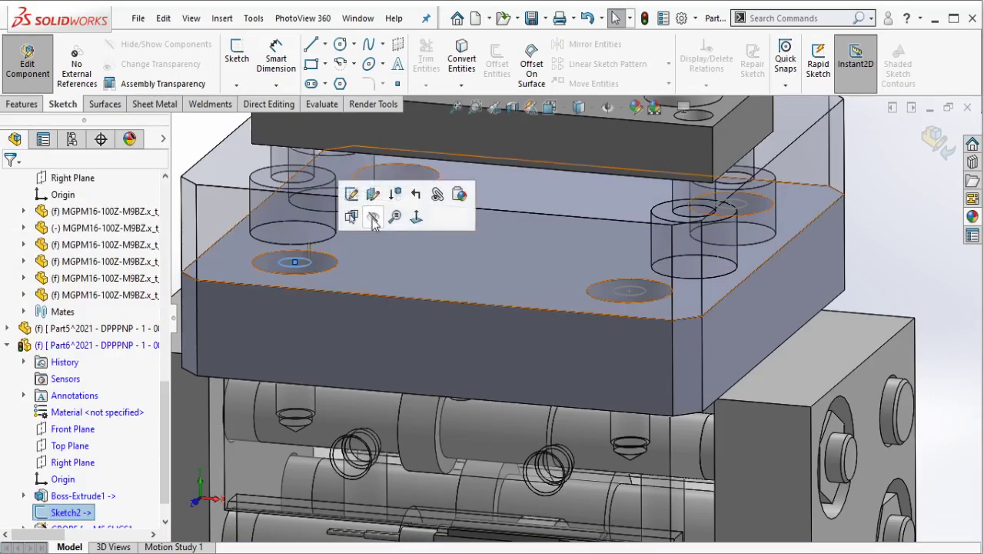
{"action": "right_click", "coordinate": [111, 349]}
{"action": "left_click", "coordinate": [171, 460]}
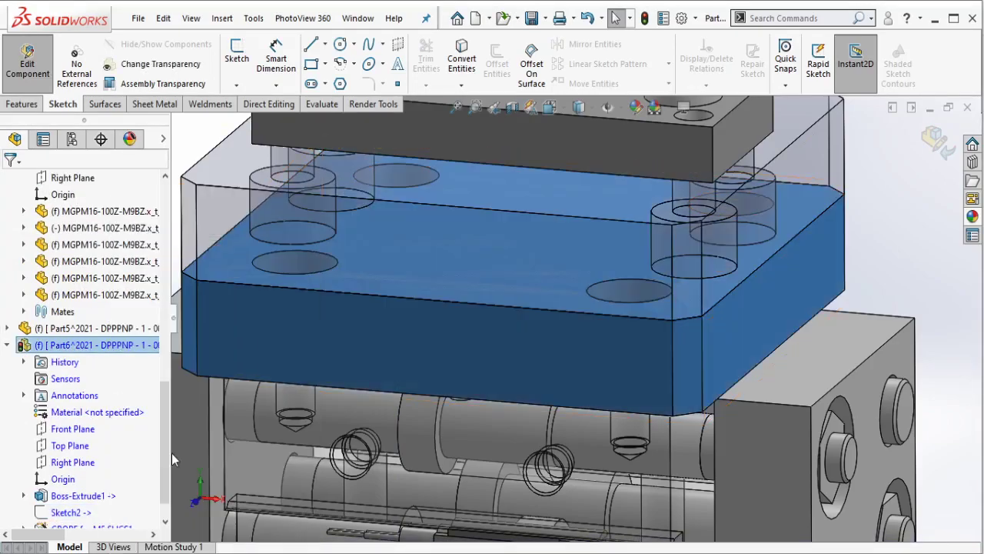
{"action": "left_click", "coordinate": [312, 408]}
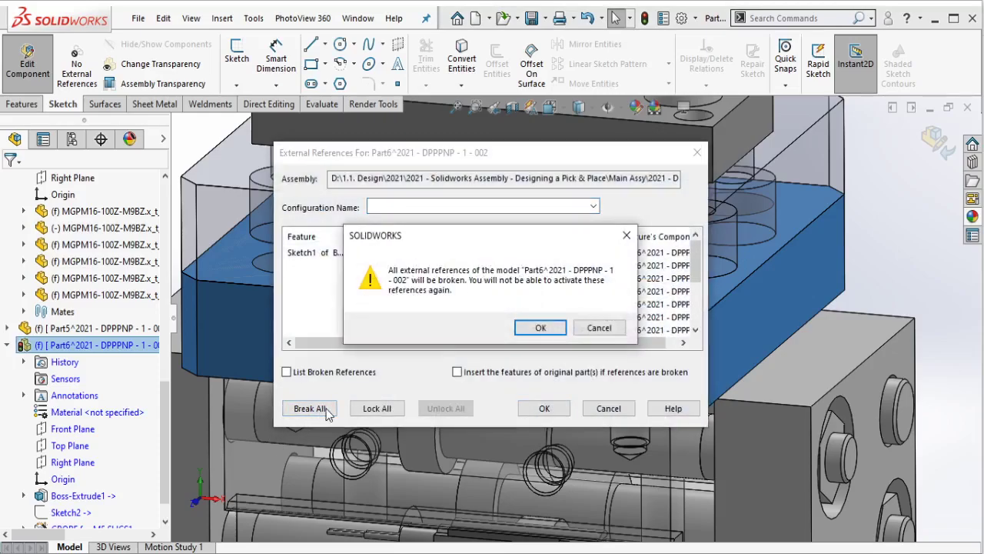
{"action": "left_click", "coordinate": [541, 327]}
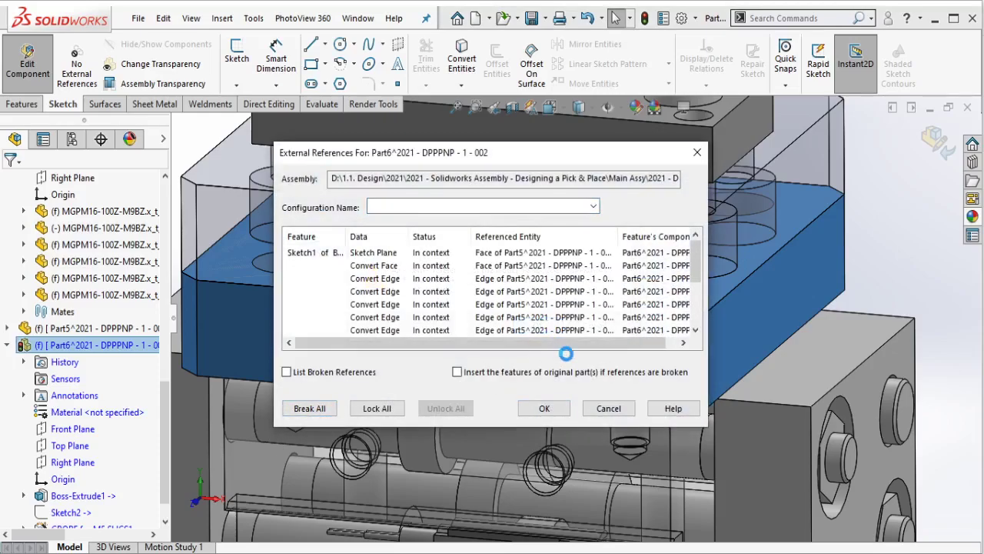
{"action": "left_click", "coordinate": [545, 408]}
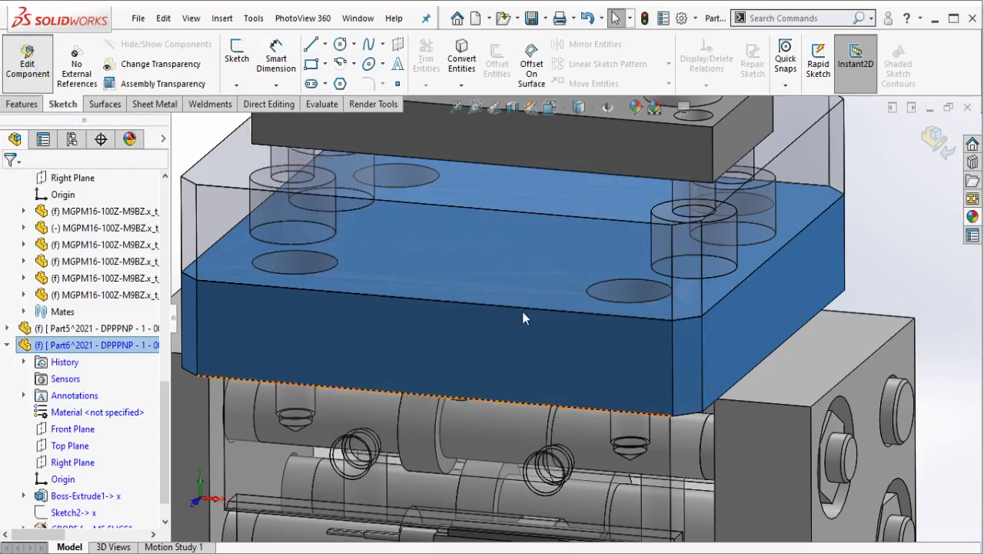
{"action": "scroll", "coordinate": [522, 311], "scroll_direction": "up", "scroll_amount": 3}
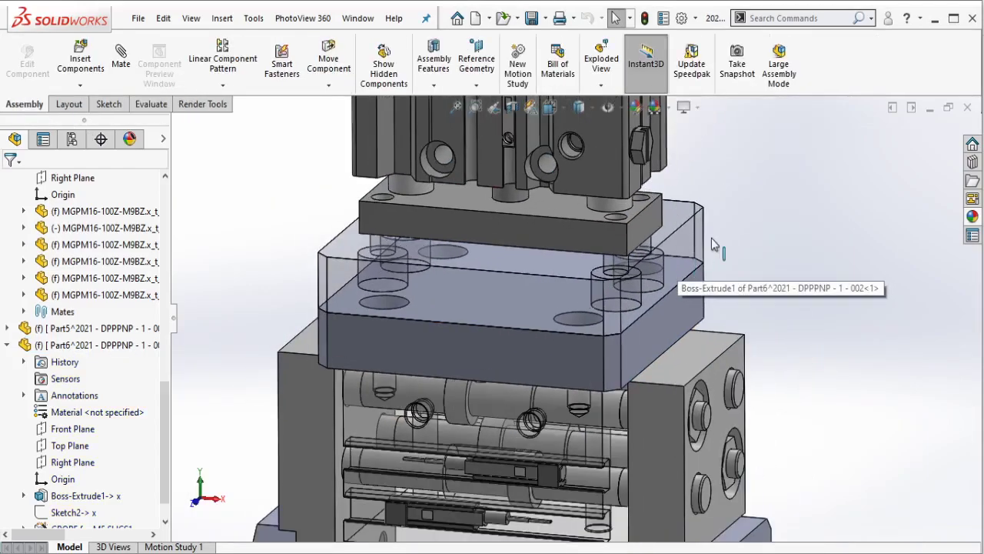
- Make both plates and the middle block opaque to view the stack above the gripper
{"action": "left_click", "coordinate": [712, 239]}
{"action": "left_click", "coordinate": [832, 160]}
{"action": "left_click", "coordinate": [712, 305]}
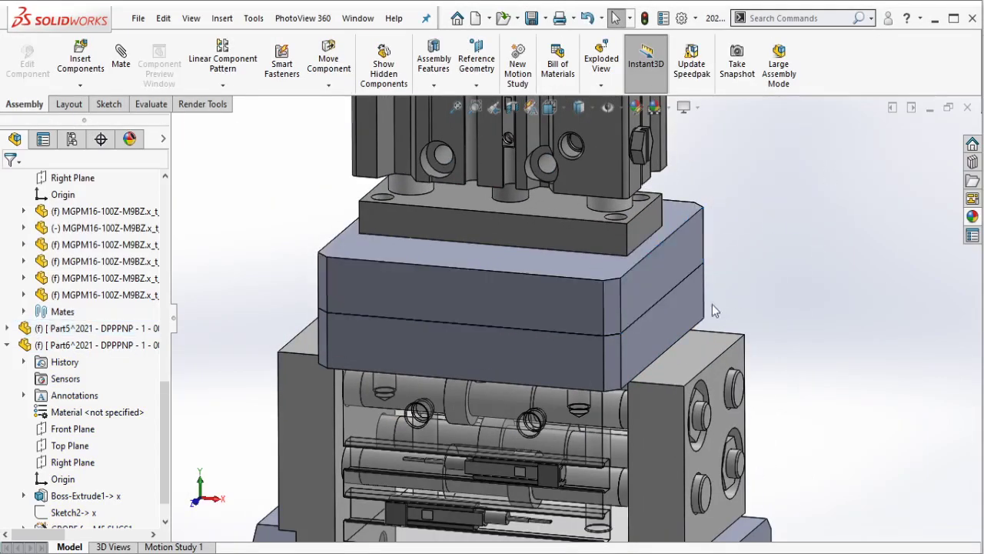
{"action": "left_click", "coordinate": [677, 269]}
{"action": "key", "text": "Escape"}
{"action": "middle_click_drag", "start_coordinate": [611, 538], "coordinate": [580, 438], "text": "ctrl"}
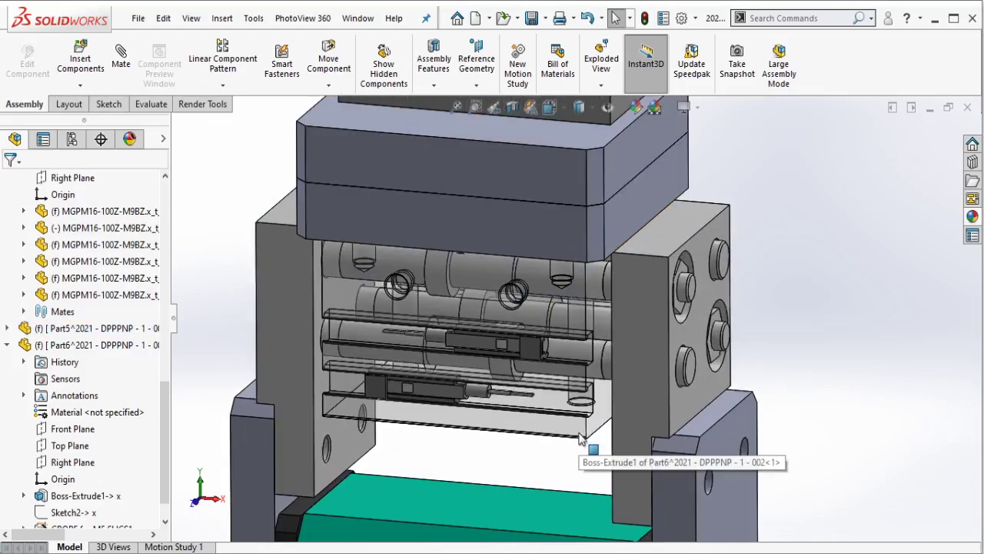
{"action": "left_click", "coordinate": [608, 415]}
{"action": "left_click", "coordinate": [769, 327]}
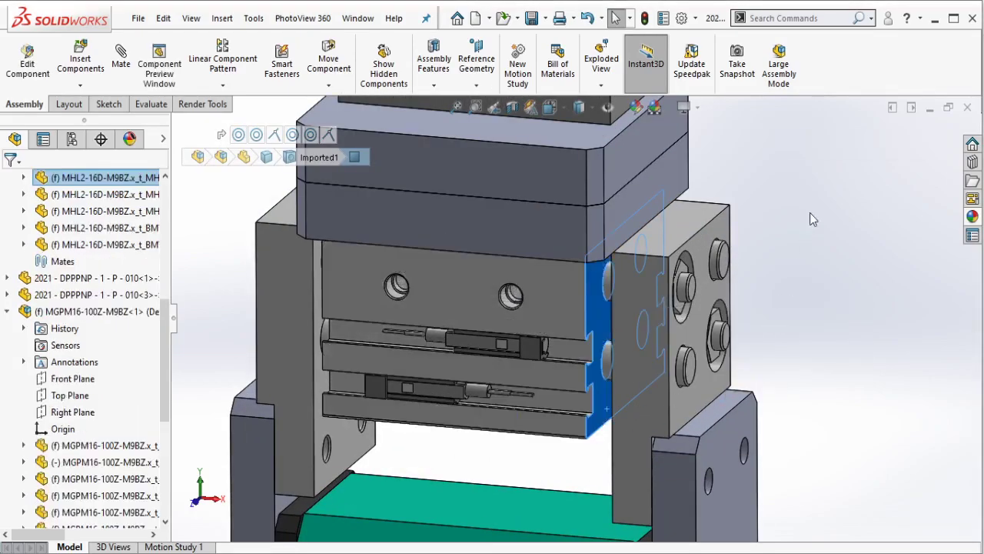
{"action": "middle_click_drag", "start_coordinate": [626, 155], "coordinate": [510, 191]}
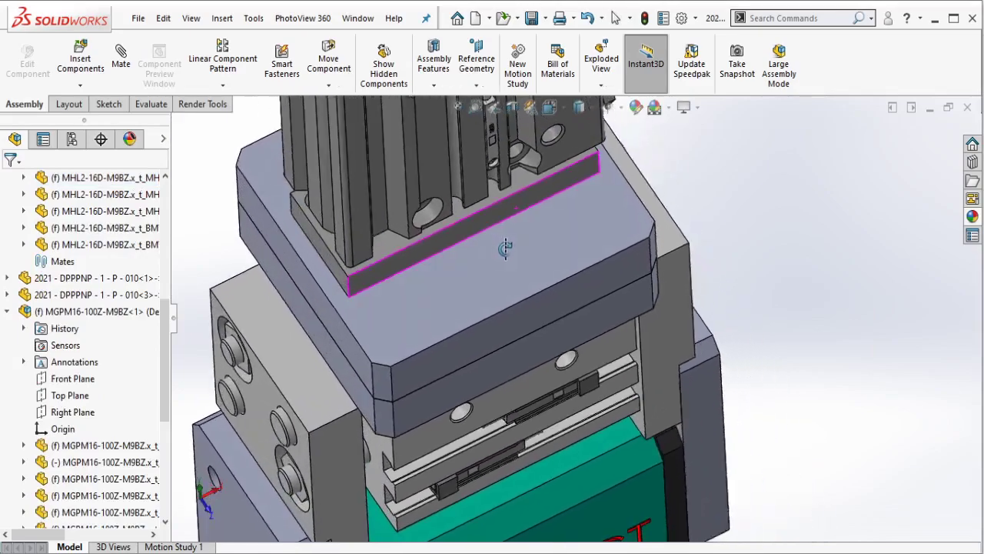
- Make the top plate transparent, orbit to inspect its holes, and select the plate for editing
{"action": "left_click", "coordinate": [523, 246]}
{"action": "left_click", "coordinate": [671, 161]}
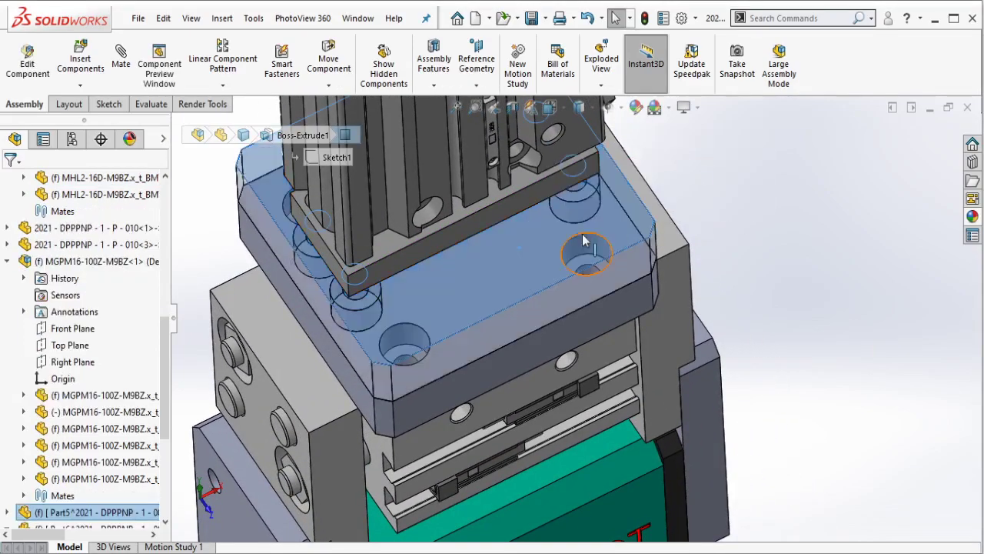
{"action": "middle_click_drag", "start_coordinate": [670, 161], "coordinate": [586, 209]}
{"action": "scroll", "coordinate": [551, 349], "scroll_direction": "up", "scroll_amount": 2}
{"action": "scroll", "coordinate": [531, 297], "scroll_direction": "down", "scroll_amount": 2}
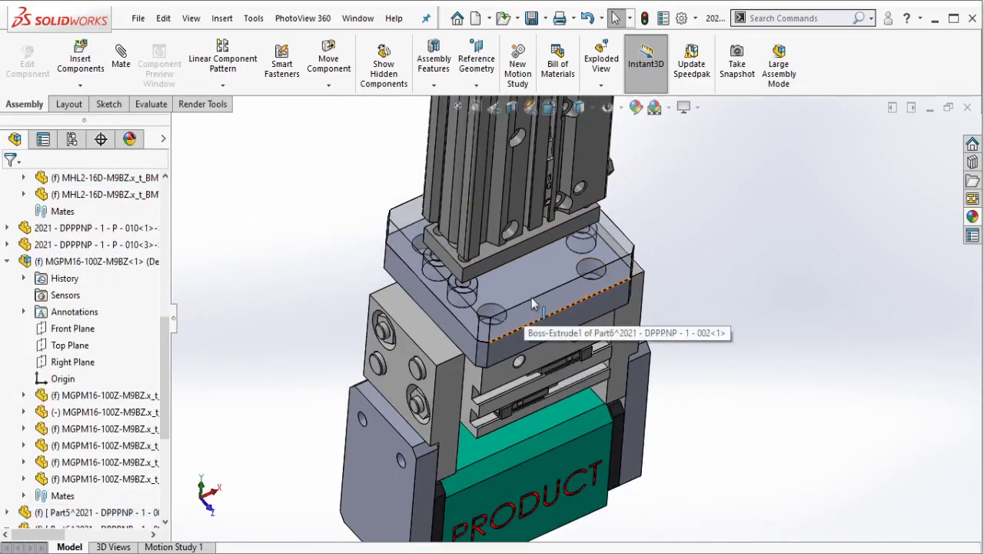
{"action": "scroll", "coordinate": [536, 288], "scroll_direction": "down", "scroll_amount": 2}
{"action": "middle_click_drag", "start_coordinate": [535, 288], "coordinate": [527, 286]}
{"action": "left_click", "coordinate": [528, 284]}
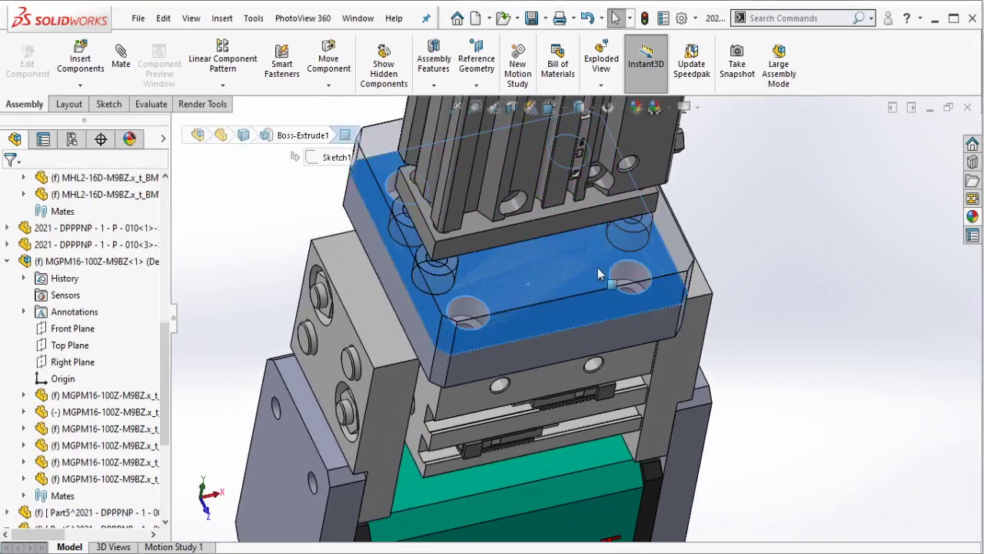
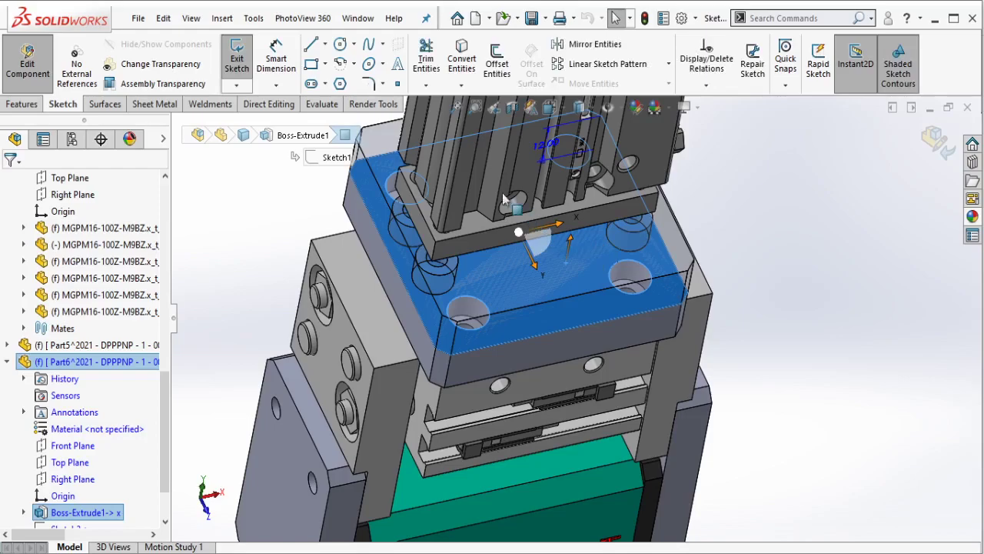
- Draw a diagonal centerline between the centres of two opposite holes on the plate top
{"action": "left_click", "coordinate": [315, 46]}
{"action": "left_click", "coordinate": [325, 44]}
{"action": "left_click", "coordinate": [345, 79]}
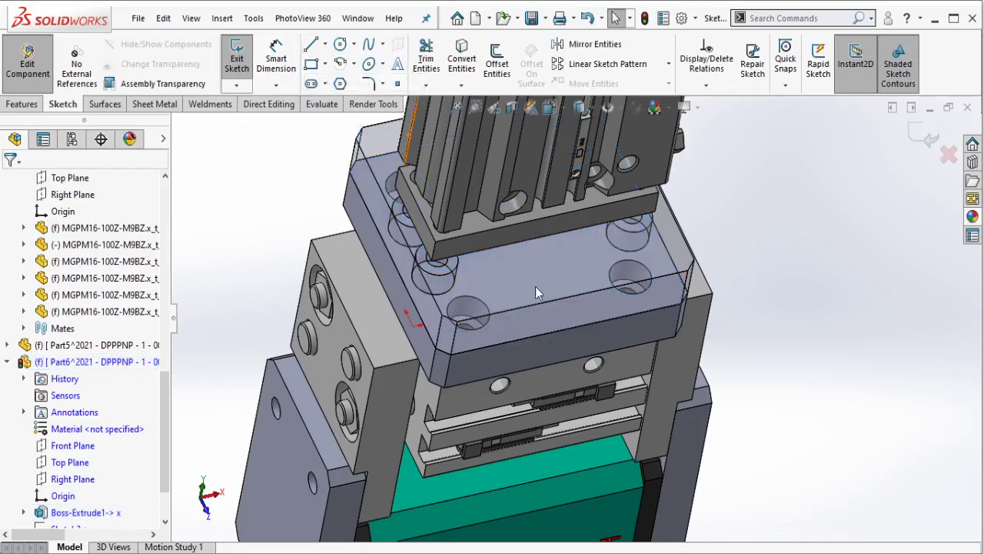
{"action": "scroll", "coordinate": [525, 287], "scroll_direction": "down", "scroll_amount": 2}
{"action": "middle_click_drag", "start_coordinate": [529, 294], "coordinate": [403, 225]}
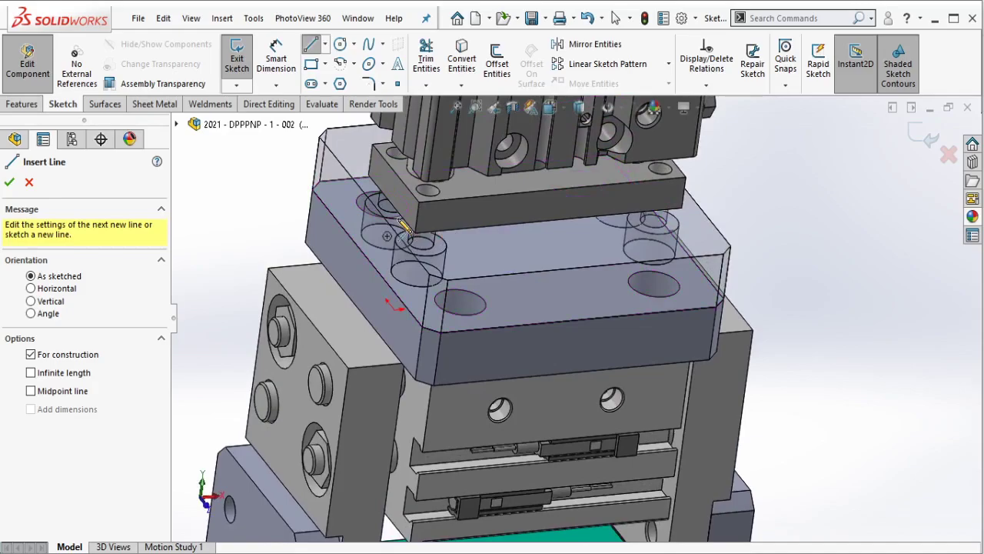
{"action": "middle_click_drag", "start_coordinate": [400, 222], "coordinate": [392, 228]}
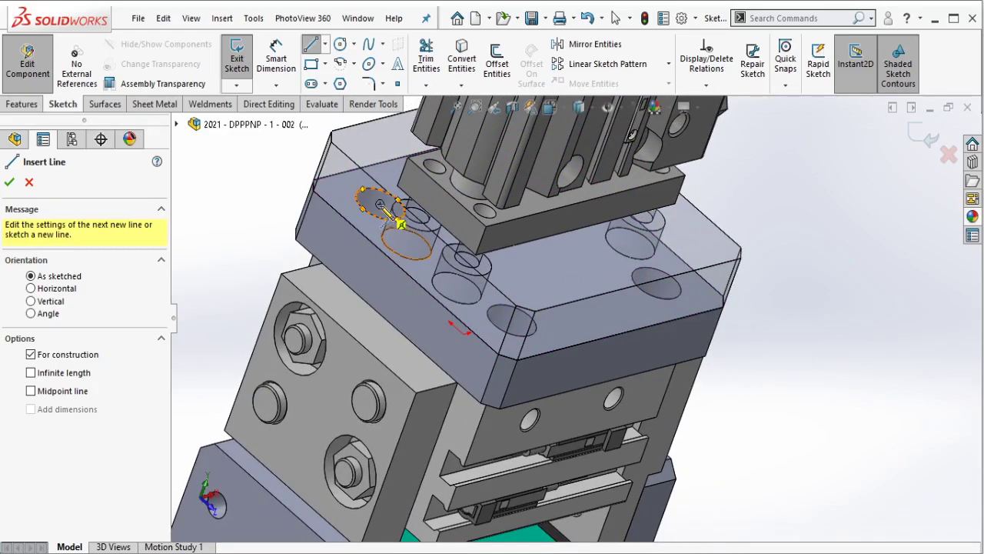
{"action": "left_click", "coordinate": [380, 204]}
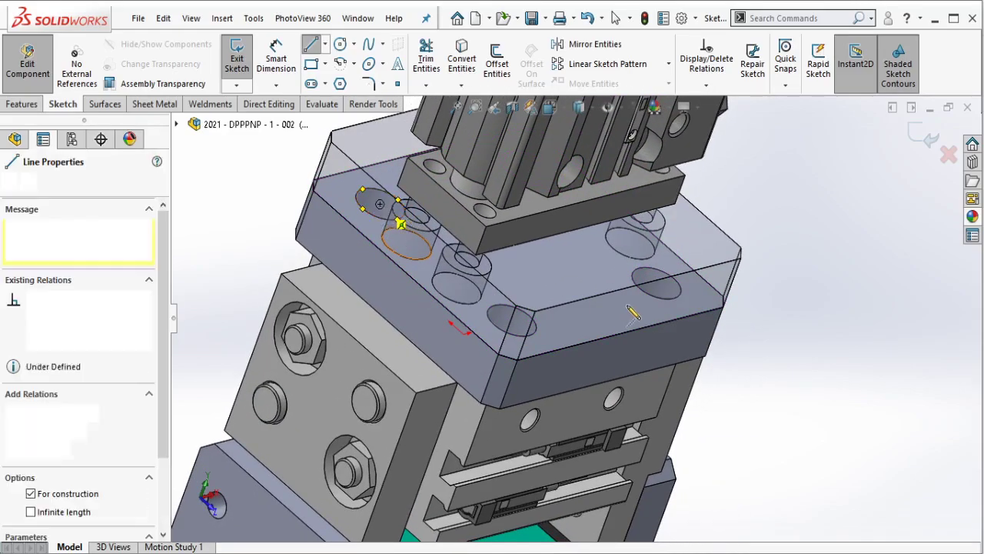
{"action": "left_click", "coordinate": [658, 289]}
{"action": "key", "text": "Escape"}
- Draw a centre rectangle on the diagonal and make a hole centre coincident with its side
{"action": "left_click", "coordinate": [327, 65]}
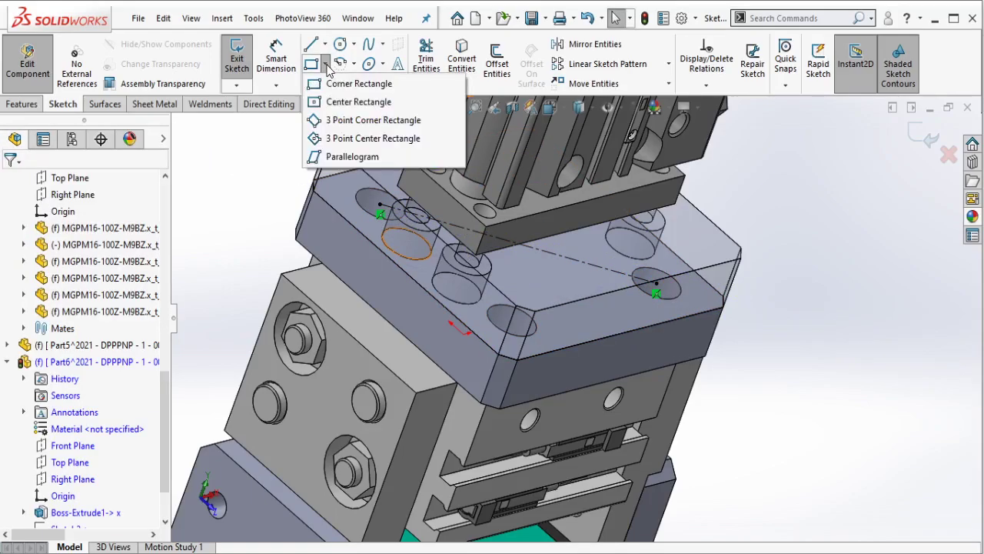
{"action": "left_click", "coordinate": [329, 102]}
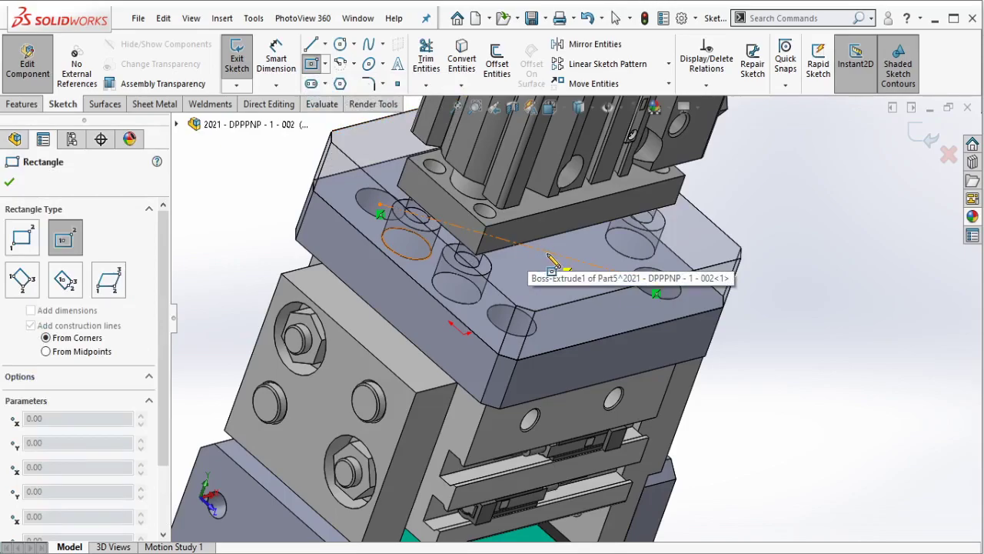
{"action": "left_click", "coordinate": [543, 298]}
{"action": "key", "text": "Escape"}
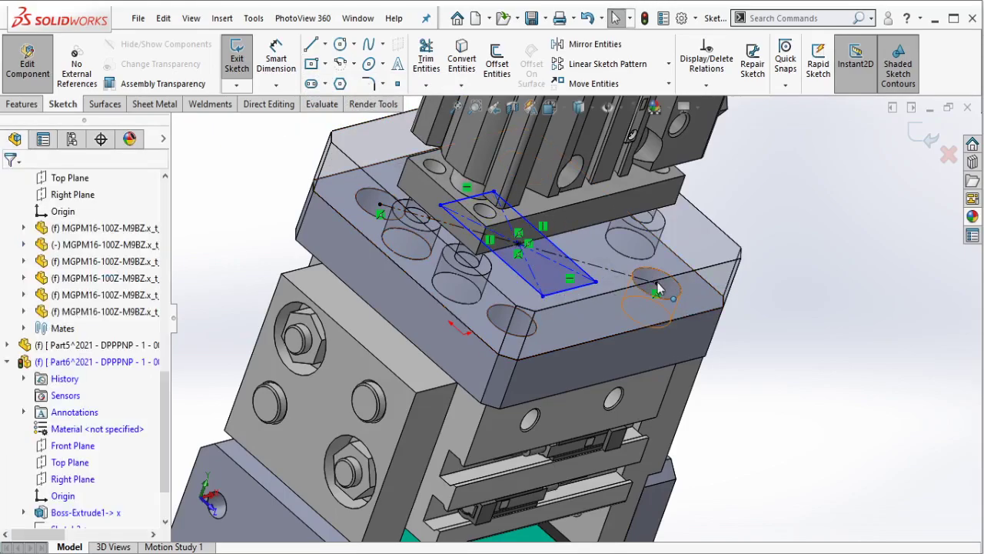
{"action": "left_click", "coordinate": [656, 285]}
{"action": "left_click", "coordinate": [599, 289]}
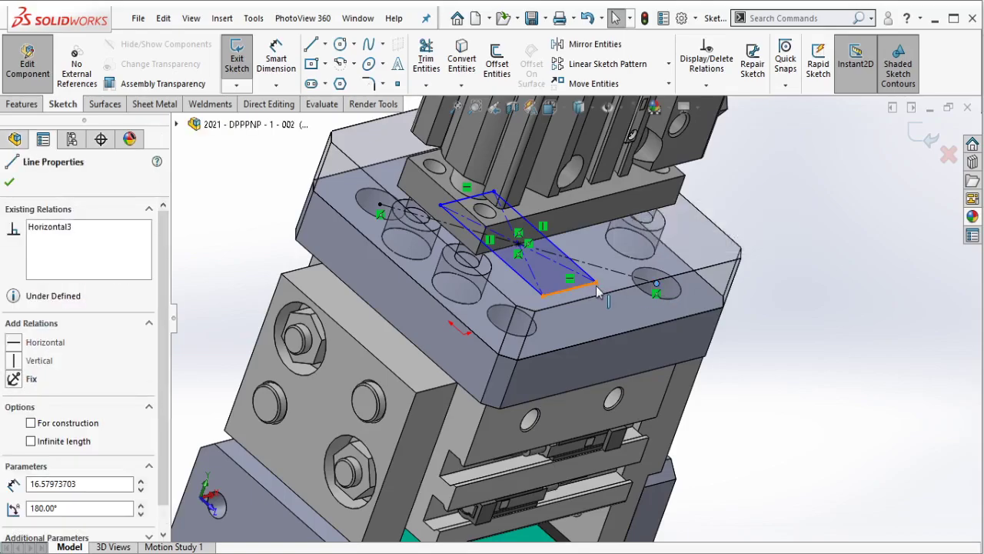
{"action": "left_click", "coordinate": [656, 284], "text": "ctrl"}
{"action": "left_click", "coordinate": [646, 219]}
{"action": "key", "text": "Escape"}
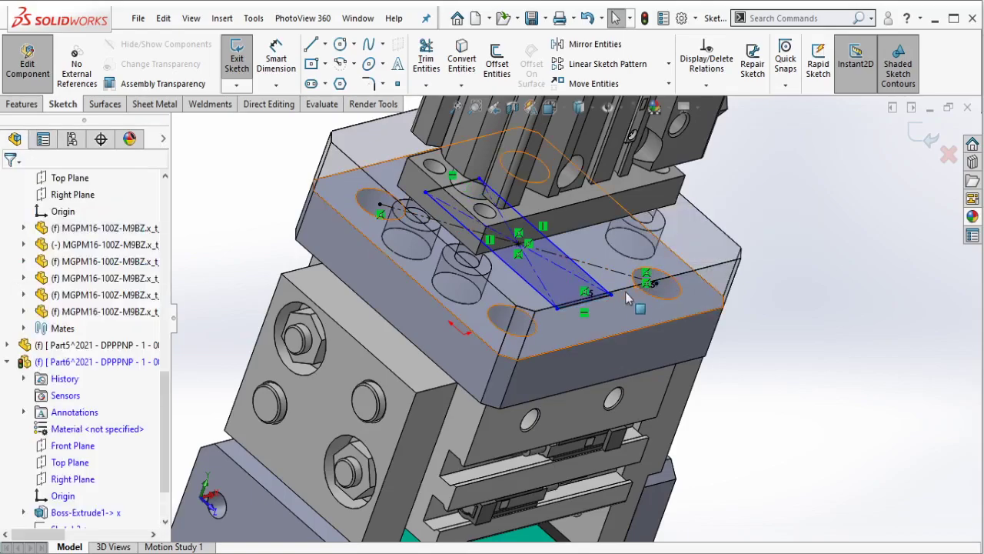
- Add a circle at a rectangle corner, set equal in size to an existing hole
{"action": "middle_click_drag", "start_coordinate": [625, 291], "coordinate": [377, 139]}
{"action": "left_click", "coordinate": [339, 44]}
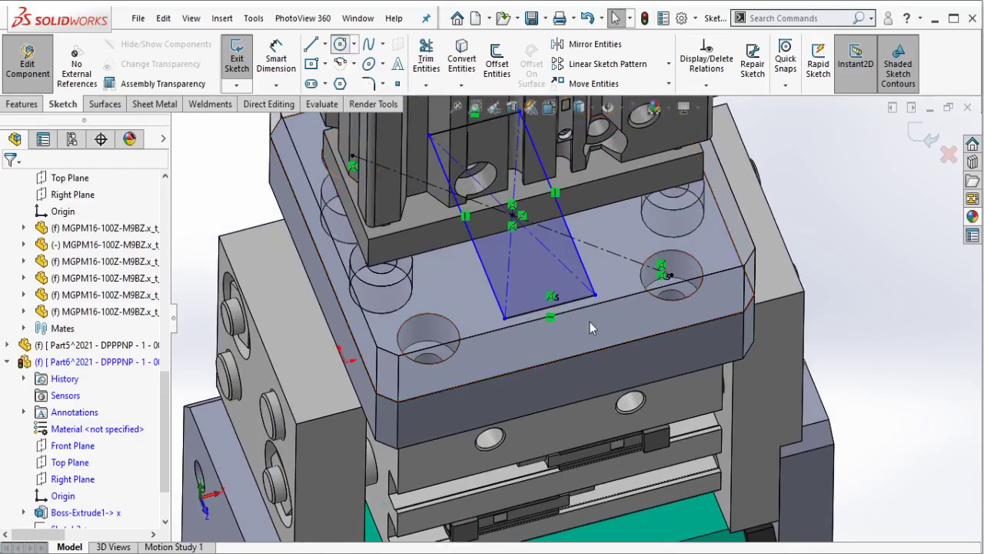
{"action": "left_click", "coordinate": [595, 294]}
{"action": "left_click", "coordinate": [621, 322]}
{"action": "key", "text": "Escape"}
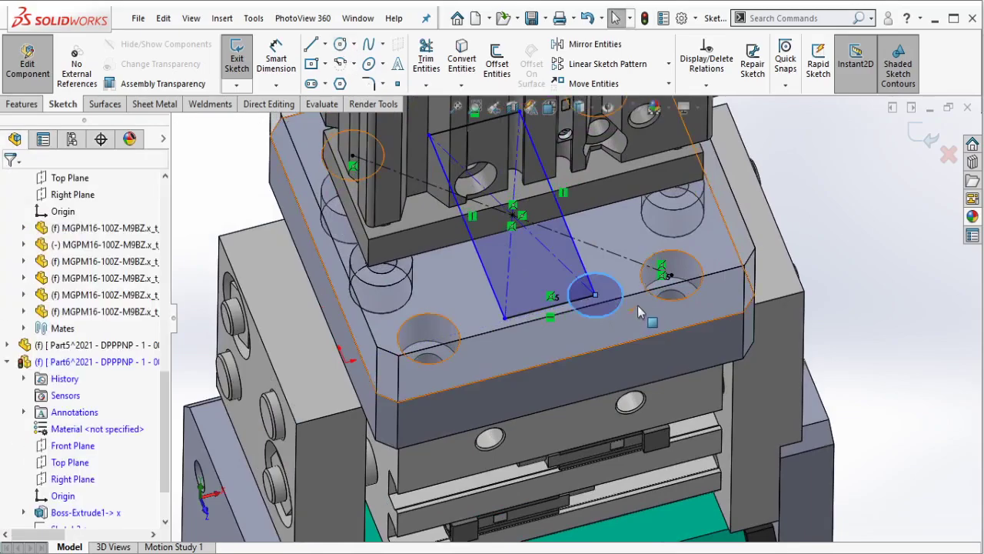
{"action": "left_click", "coordinate": [643, 292], "text": "ctrl"}
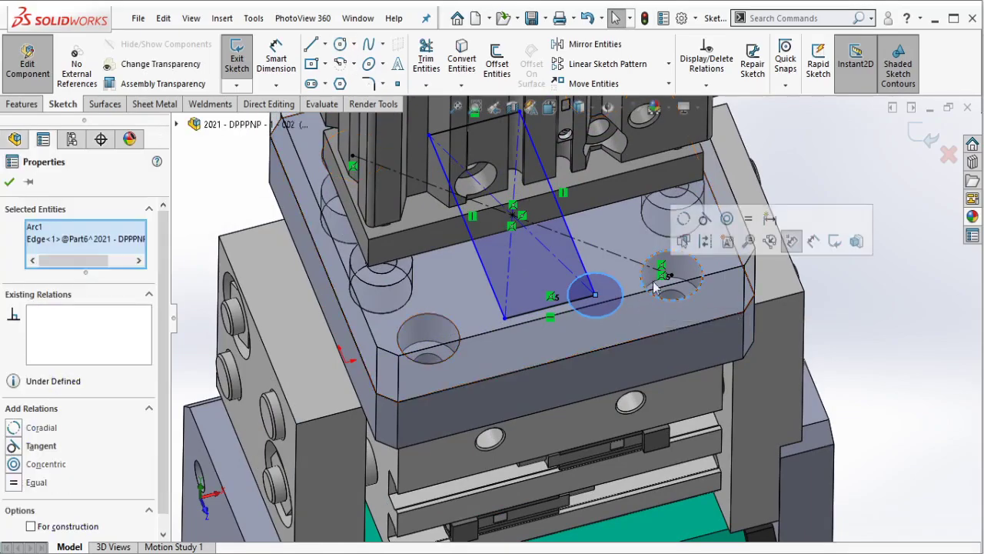
{"action": "left_click", "coordinate": [748, 220]}
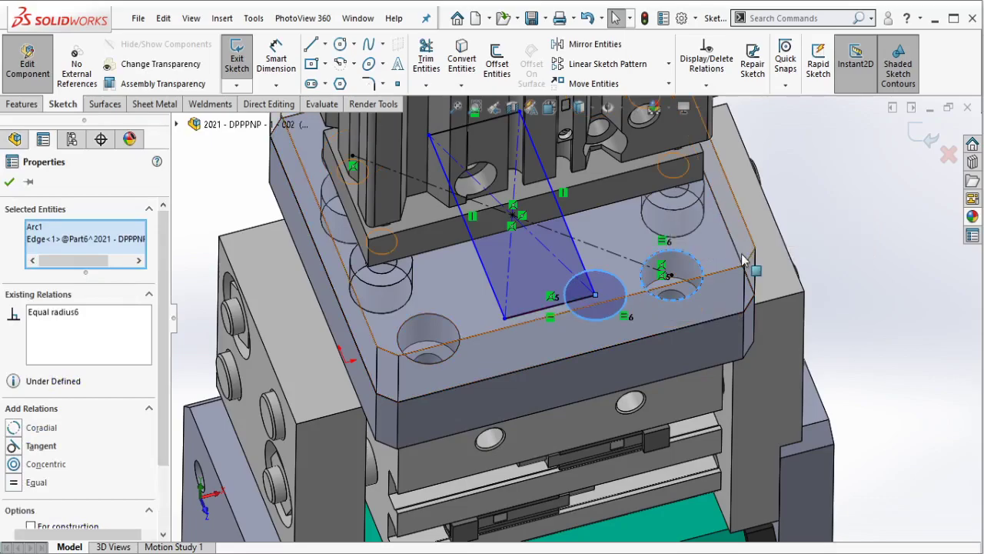
{"action": "key", "text": "Escape"}
- Drag a rectangle side to reshape the sketch
{"action": "mouse_move", "coordinate": [569, 230]}
{"action": "left_mouse_down"}
{"action": "mouse_move", "coordinate": [588, 225]}
{"action": "mouse_move", "coordinate": [584, 233]}
{"action": "mouse_move", "coordinate": [569, 202]}
{"action": "left_mouse_up"}
{"action": "key", "text": "Escape"}
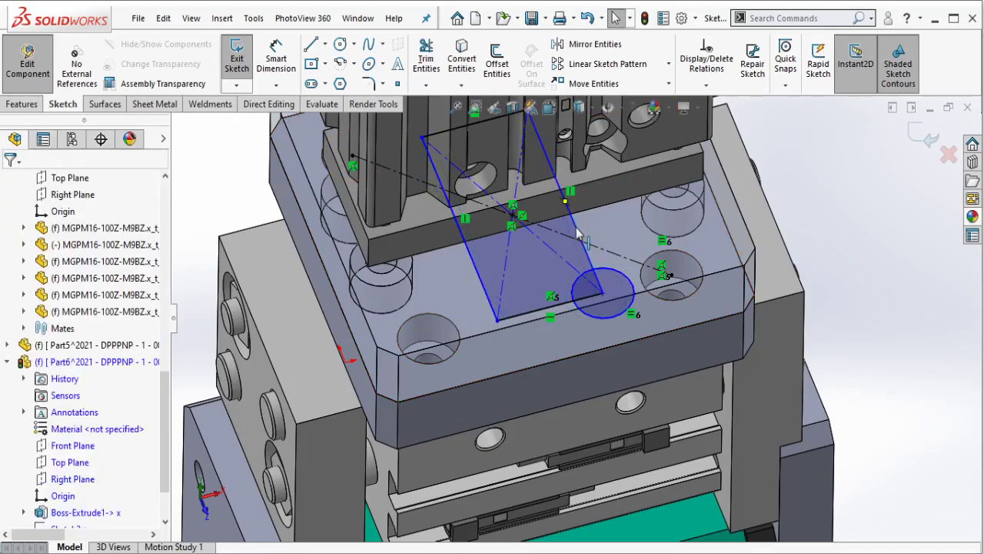
{"action": "left_click", "coordinate": [276, 66]}
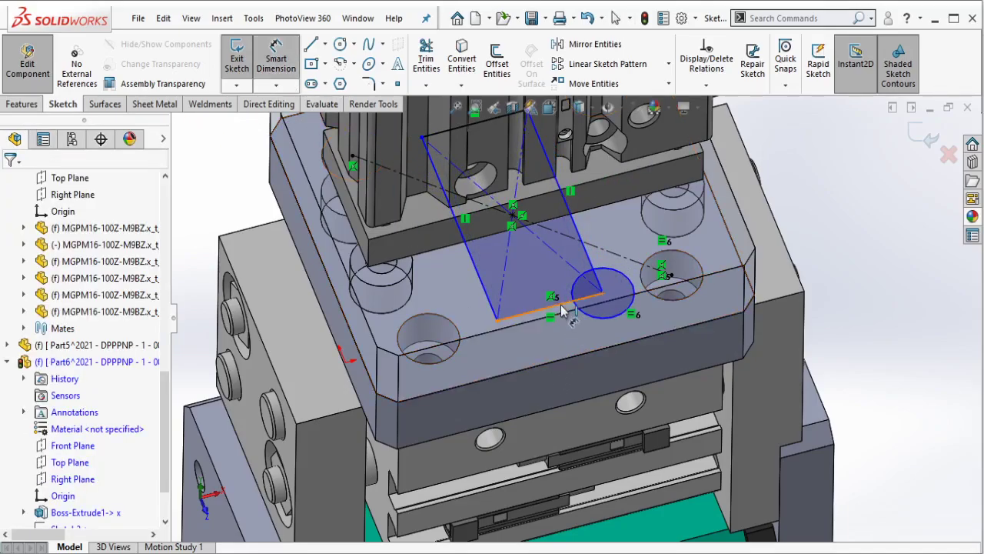
- Dimension the rectangle's bottom side to 20 mm and close the sketch
{"action": "left_click", "coordinate": [566, 331]}
{"action": "left_click", "coordinate": [567, 341]}
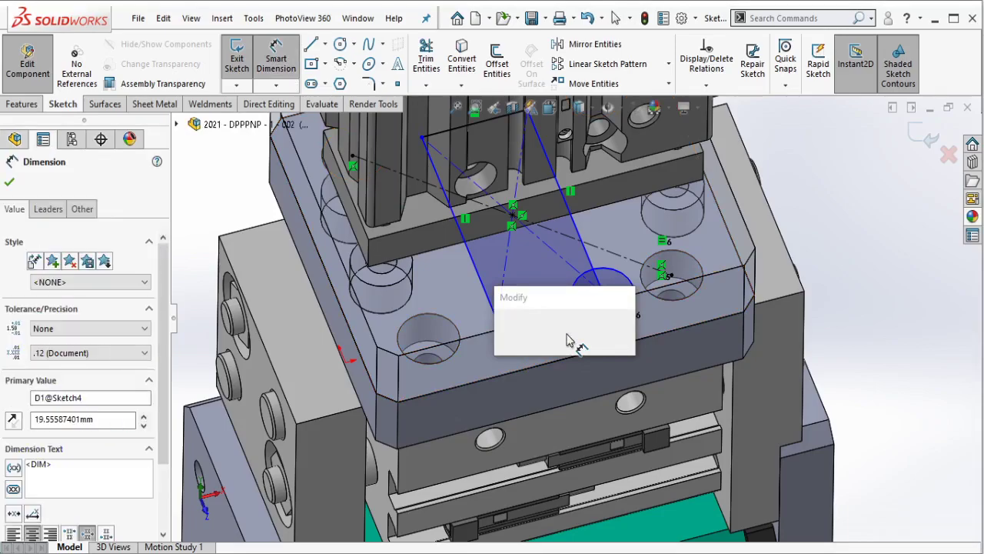
{"action": "type", "text": "20"}
{"action": "key", "text": "Escape"}
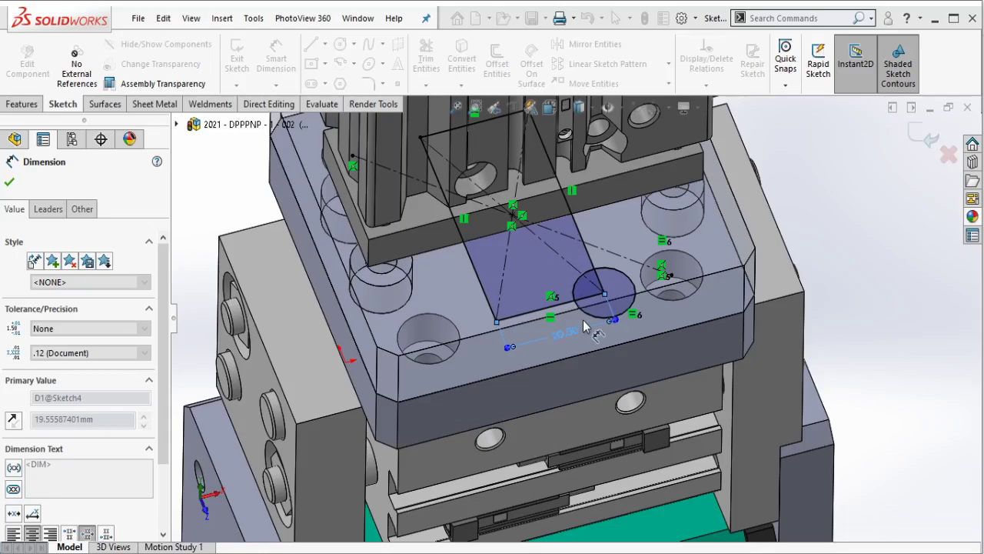
{"action": "key", "text": "Escape"}
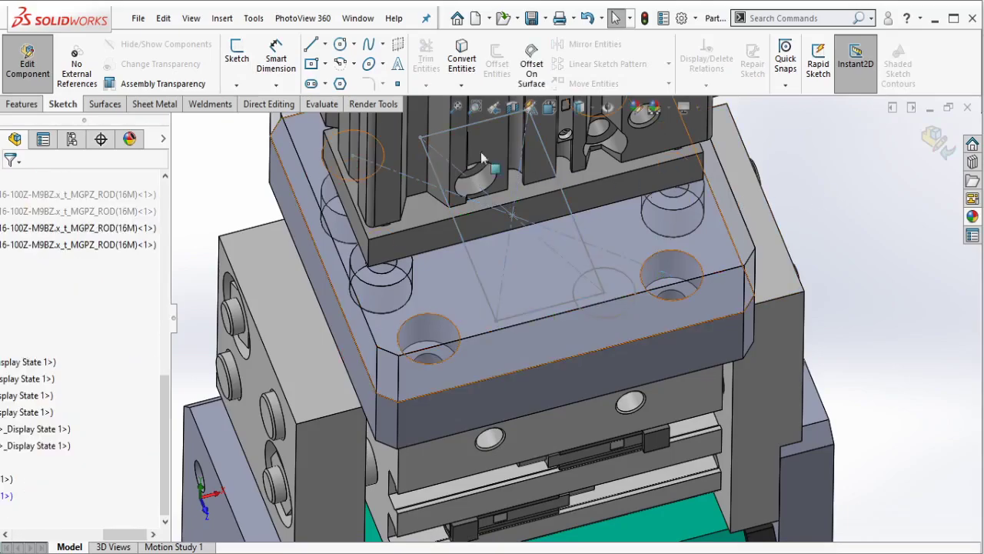
- Start a Hole Wizard hole and reset its diameter to the 4.200 mm default
{"action": "left_click", "coordinate": [27, 107]}
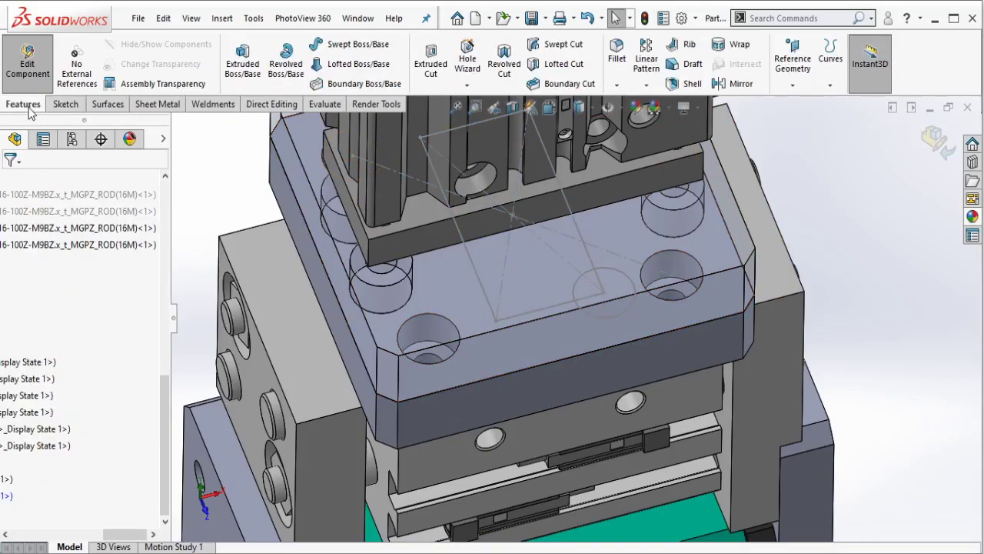
{"action": "left_click", "coordinate": [468, 60]}
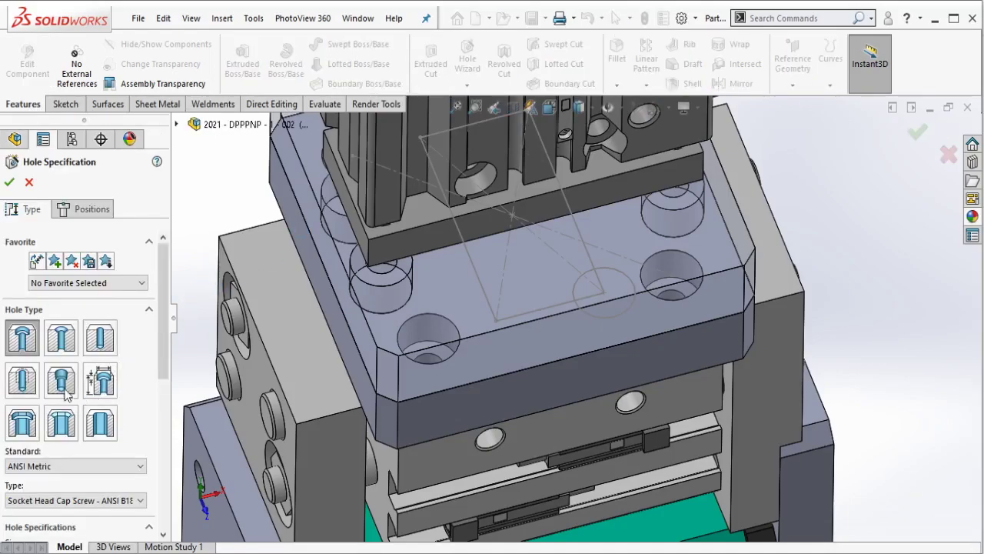
{"action": "scroll", "coordinate": [153, 377], "scroll_direction": "down", "scroll_amount": 2}
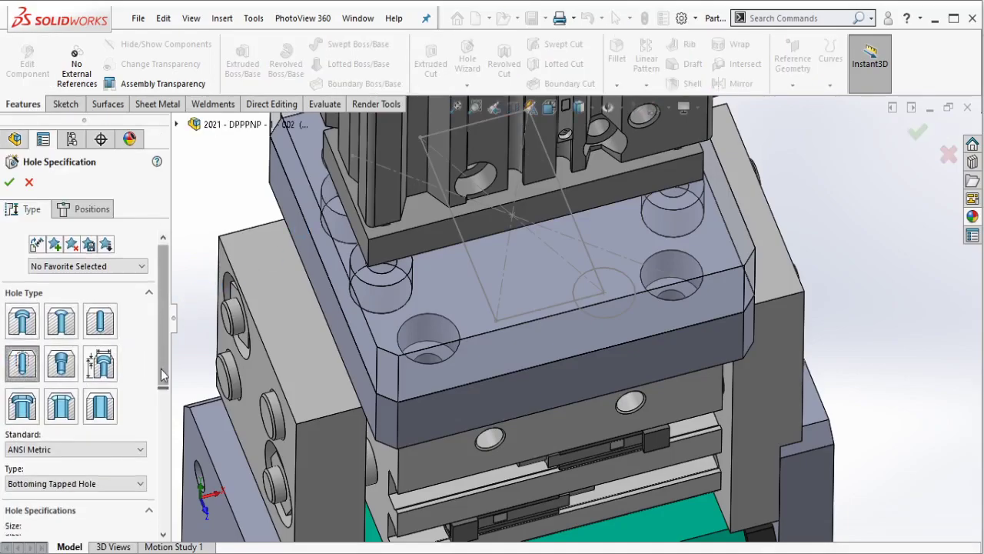
{"action": "scroll", "coordinate": [152, 407], "scroll_direction": "down", "scroll_amount": 2}
{"action": "scroll", "coordinate": [149, 439], "scroll_direction": "down", "scroll_amount": 1}
{"action": "left_click", "coordinate": [55, 442]}
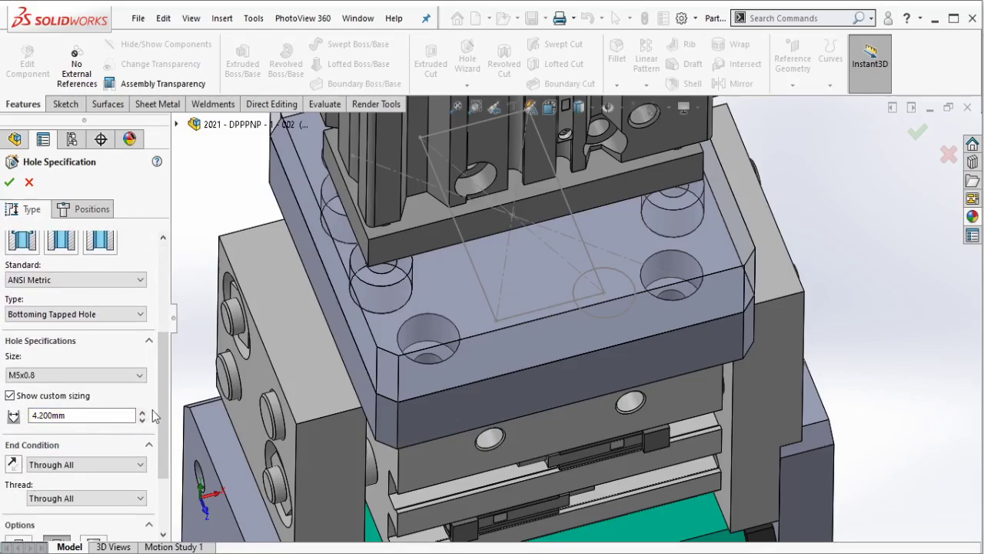
{"action": "mouse_move", "coordinate": [163, 415]}
{"action": "left_mouse_down"}
{"action": "mouse_move", "coordinate": [159, 471]}
{"action": "mouse_move", "coordinate": [160, 421]}
{"action": "left_mouse_up"}
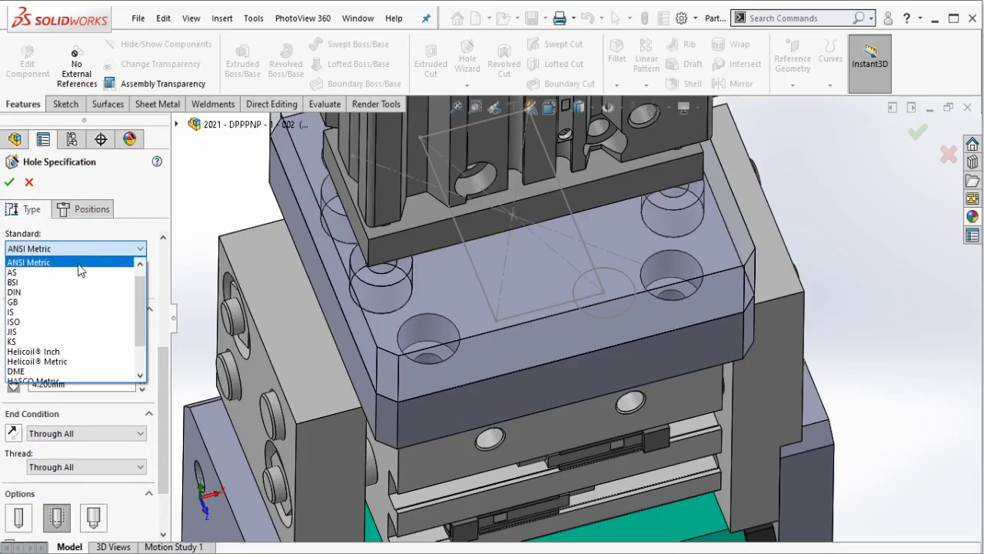
- Choose an ANSI Metric Bottoming Tapped M5x0.8 hole, Through All, and place it on the plate top face
{"action": "left_click", "coordinate": [57, 264]}
{"action": "left_click", "coordinate": [90, 289]}
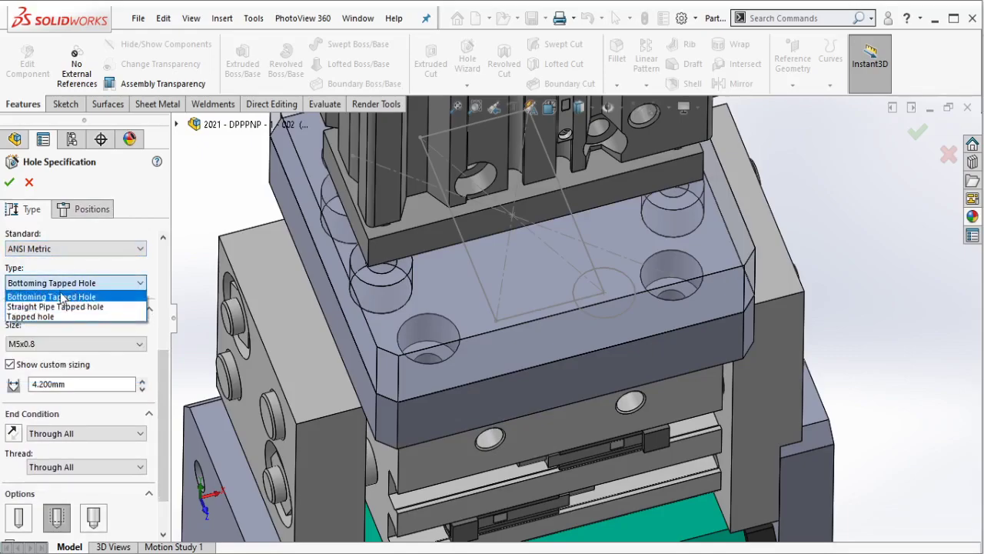
{"action": "left_click", "coordinate": [145, 303]}
{"action": "left_click", "coordinate": [92, 345]}
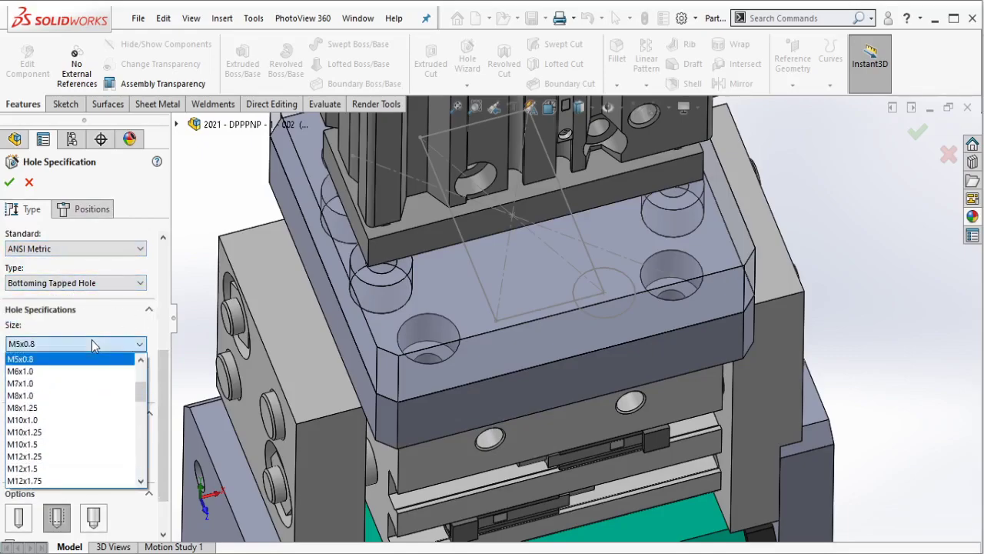
{"action": "left_click", "coordinate": [33, 363]}
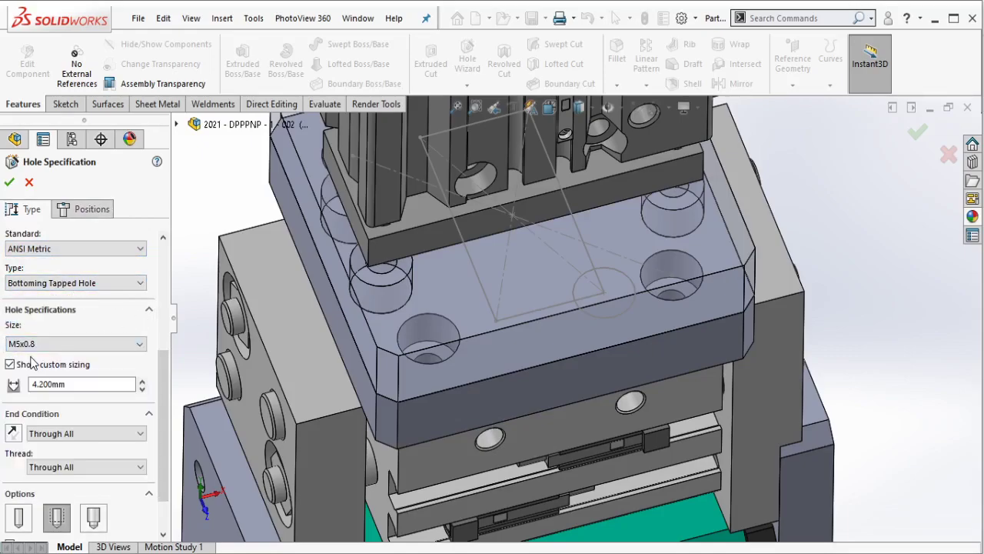
{"action": "left_click", "coordinate": [89, 208]}
{"action": "left_click", "coordinate": [369, 370]}
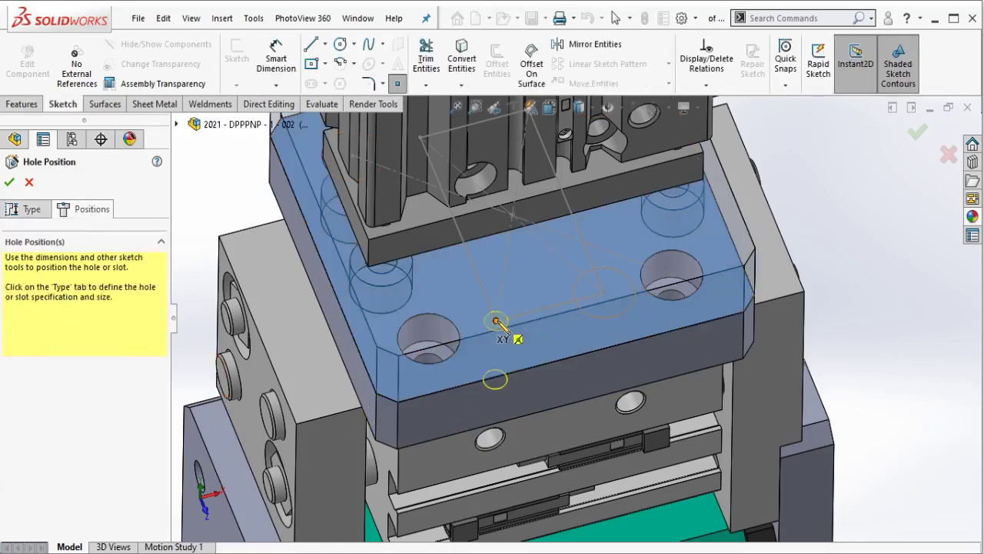
- Place hole points on the rectangle corners and create the M5x0.8 tapped holes
{"action": "left_click", "coordinate": [496, 321]}
{"action": "middle_click_drag", "start_coordinate": [605, 295], "coordinate": [539, 367]}
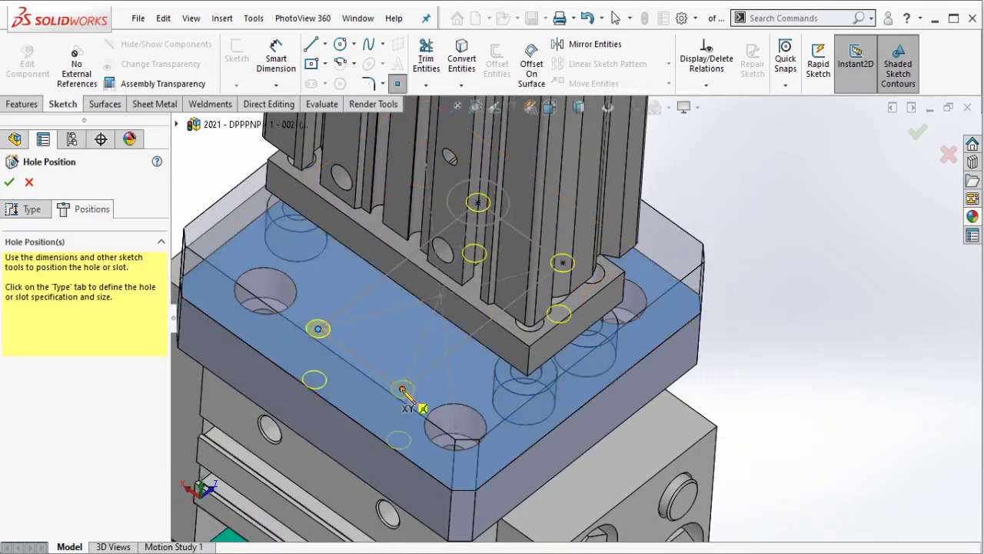
{"action": "left_click", "coordinate": [402, 390]}
{"action": "key", "text": "Return"}
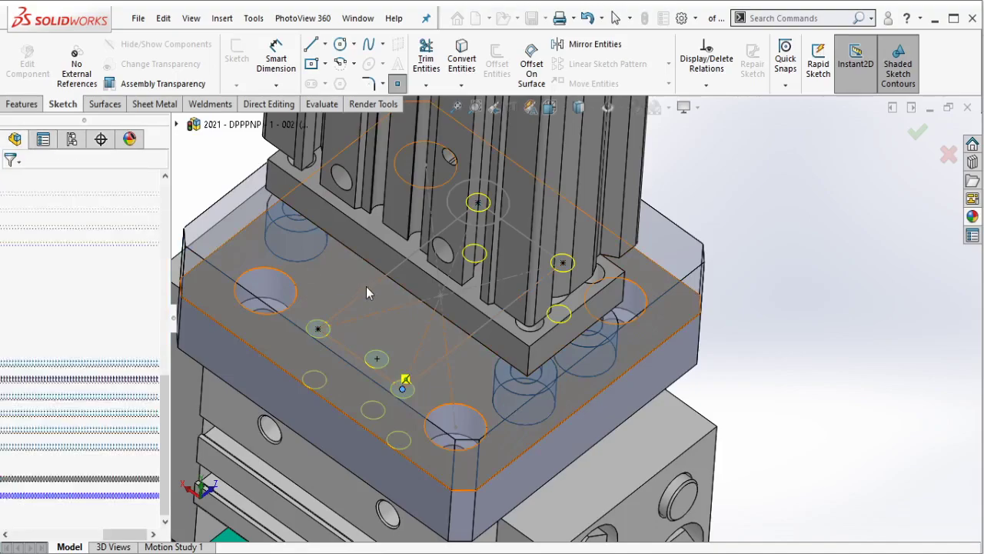
{"action": "left_click", "coordinate": [366, 298]}
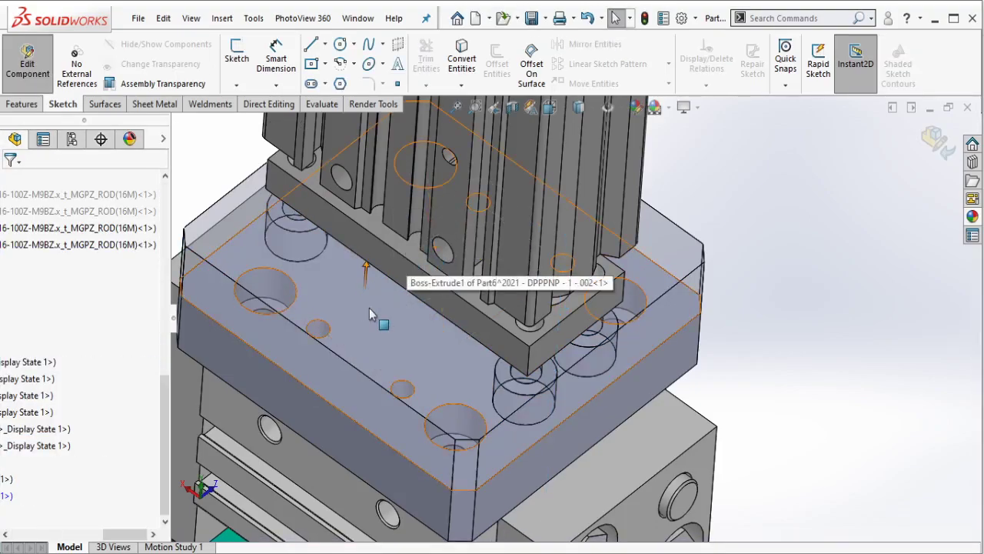
{"action": "mouse_move", "coordinate": [374, 317]}
{"action": "middle_mouse_down"}
{"action": "mouse_move", "coordinate": [341, 178]}
{"action": "mouse_move", "coordinate": [196, 409]}
{"action": "middle_mouse_up"}
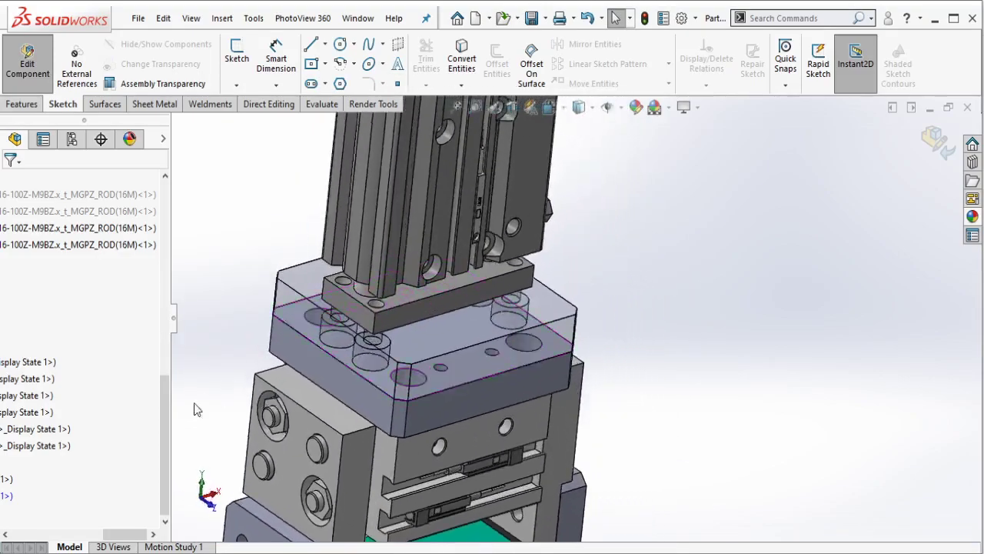
{"action": "left_click_drag", "start_coordinate": [117, 536], "coordinate": [6, 536]}
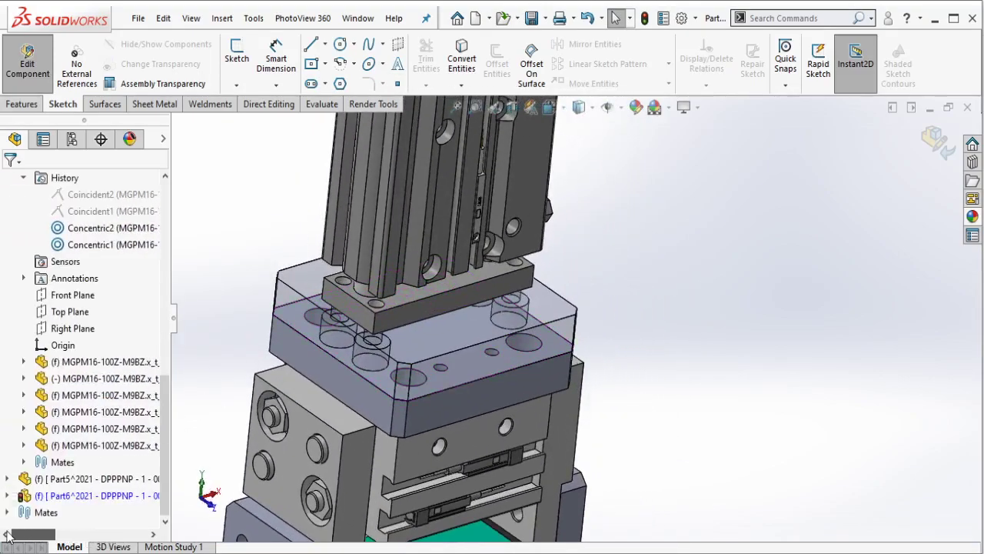
- Review Part6's external references and return to editing the assembly
{"action": "right_click", "coordinate": [67, 500]}
{"action": "left_click", "coordinate": [84, 457]}
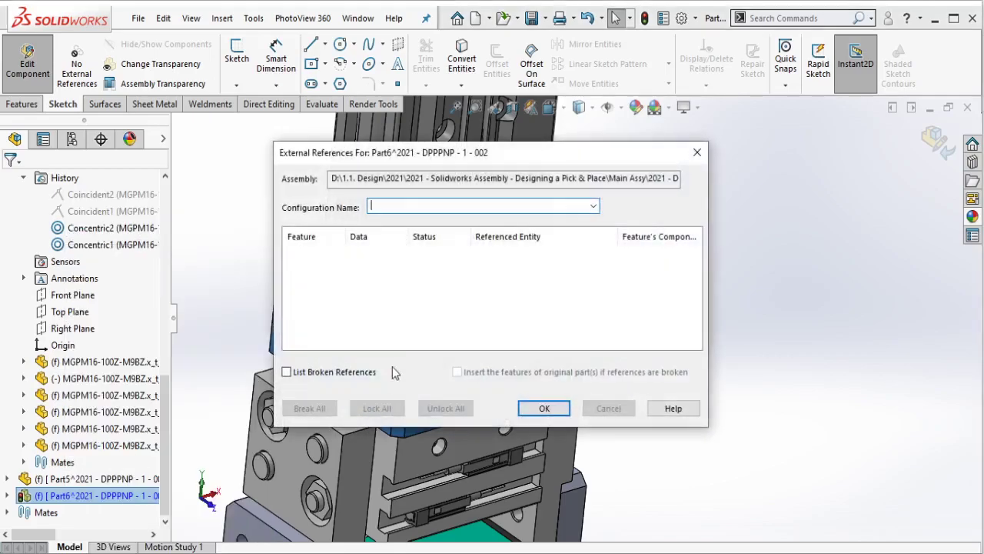
{"action": "left_click", "coordinate": [534, 407]}
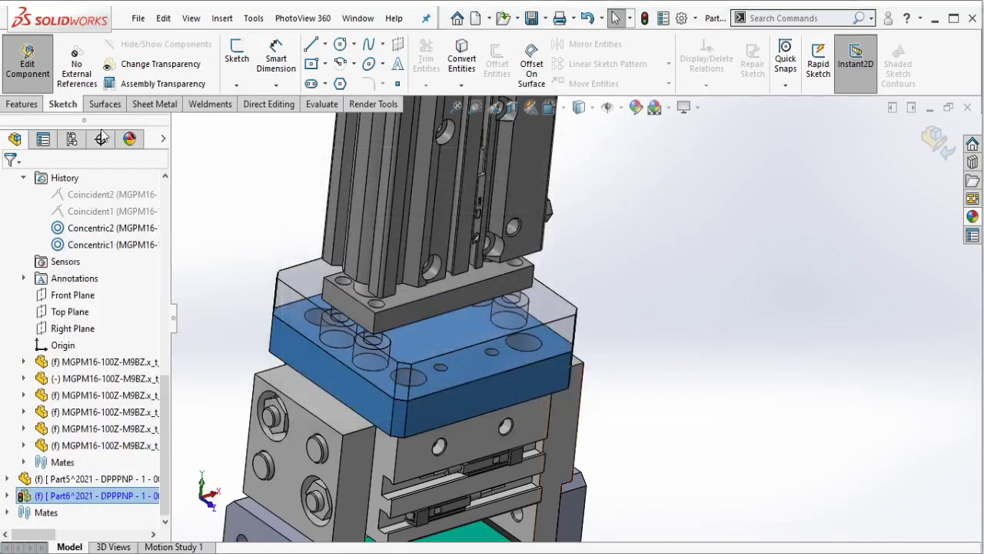
{"action": "left_click", "coordinate": [27, 62]}
- Make the bracket plate opaque again and reorient the assembly to a frontal view
{"action": "left_click", "coordinate": [560, 319]}
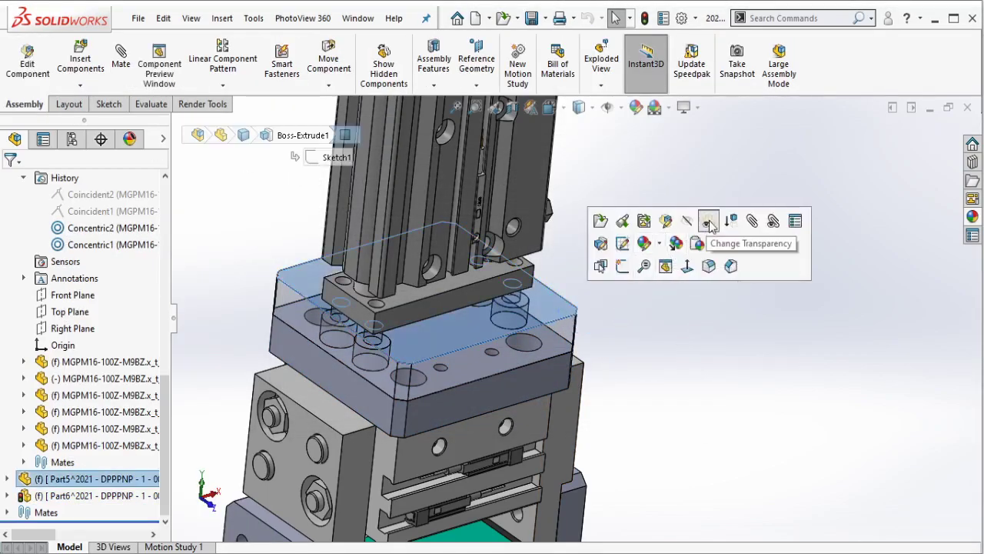
{"action": "left_click", "coordinate": [707, 224]}
{"action": "left_click", "coordinate": [702, 287]}
{"action": "scroll", "coordinate": [604, 323], "scroll_direction": "up", "scroll_amount": 4}
{"action": "middle_click_drag", "start_coordinate": [605, 323], "coordinate": [523, 354]}
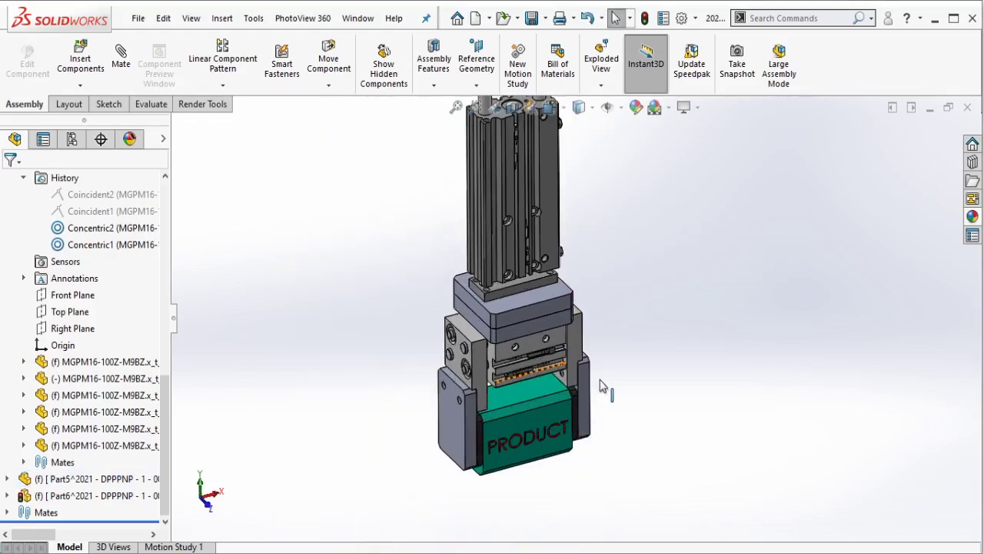
- Set the new plate component to Float instead of fixed
{"action": "left_click", "coordinate": [523, 353]}
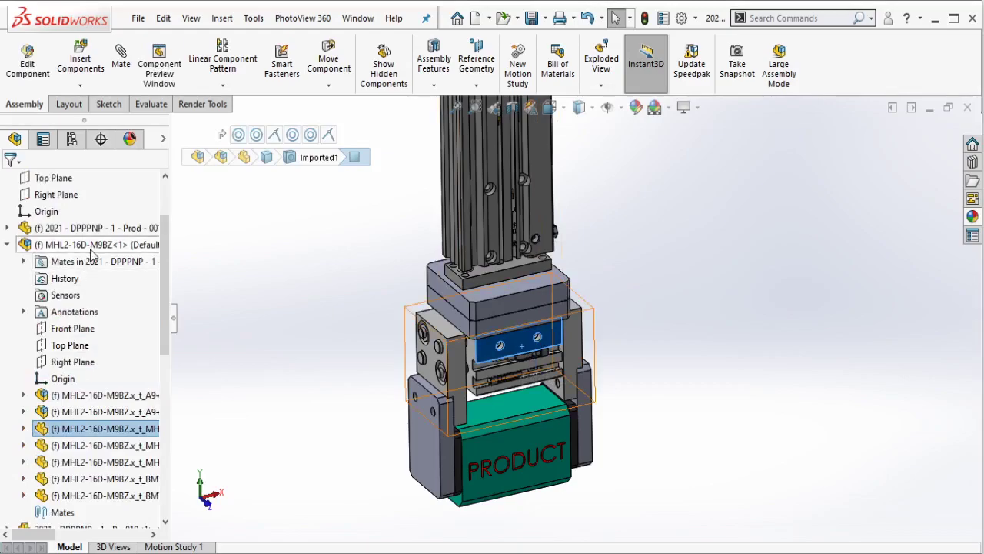
{"action": "left_click", "coordinate": [91, 251]}
{"action": "right_click", "coordinate": [92, 252]}
{"action": "left_click", "coordinate": [123, 276]}
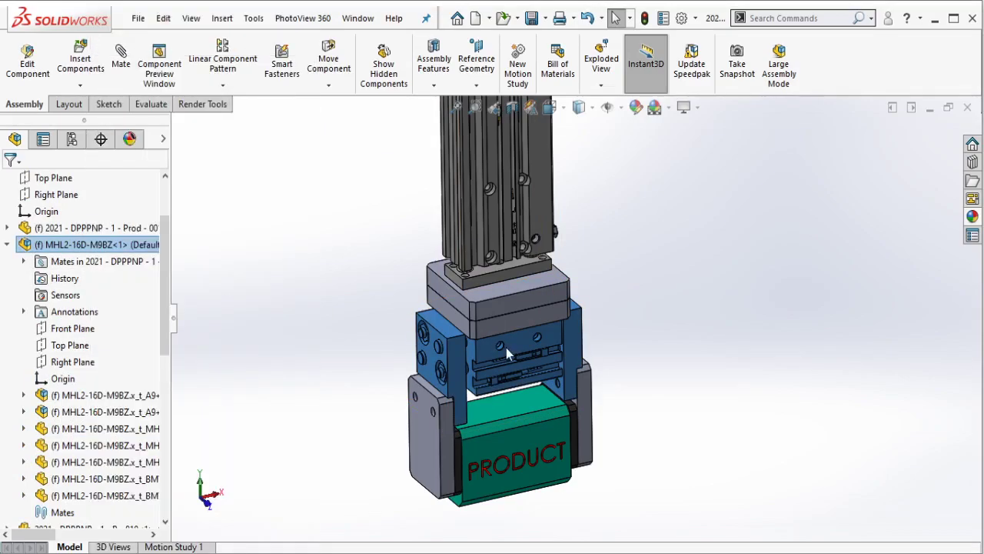
{"action": "left_click", "coordinate": [533, 305]}
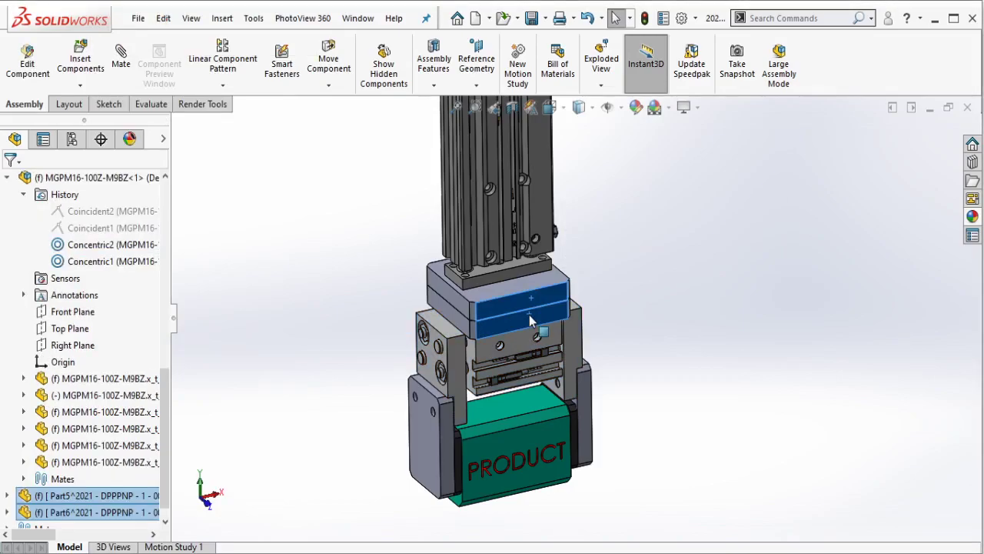
{"action": "right_click", "coordinate": [531, 320]}
{"action": "left_click", "coordinate": [563, 331]}
- Drag the plates off the gripper, moving the top plate beside the cylinder
{"action": "scroll", "coordinate": [603, 357], "scroll_direction": "down", "scroll_amount": 3}
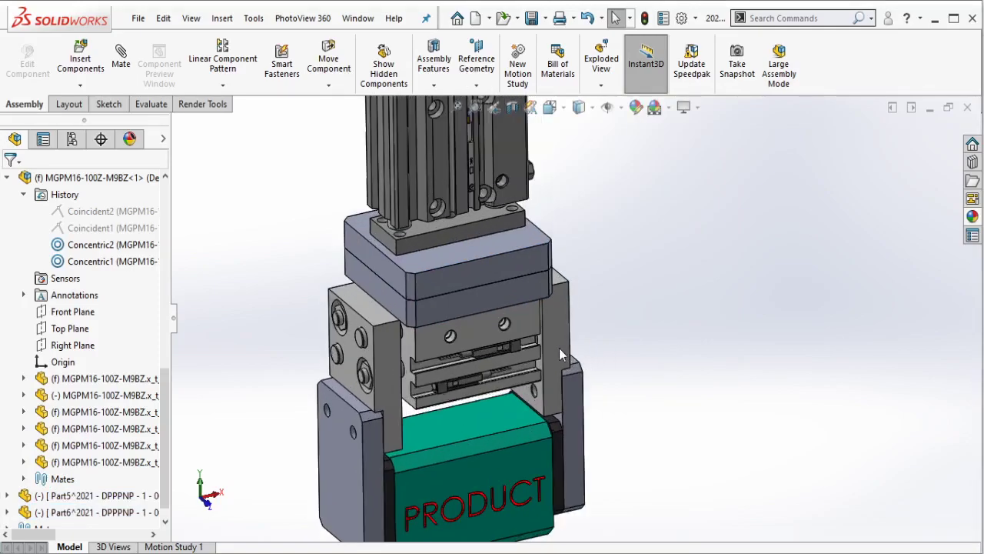
{"action": "left_click_drag", "start_coordinate": [557, 345], "coordinate": [568, 412]}
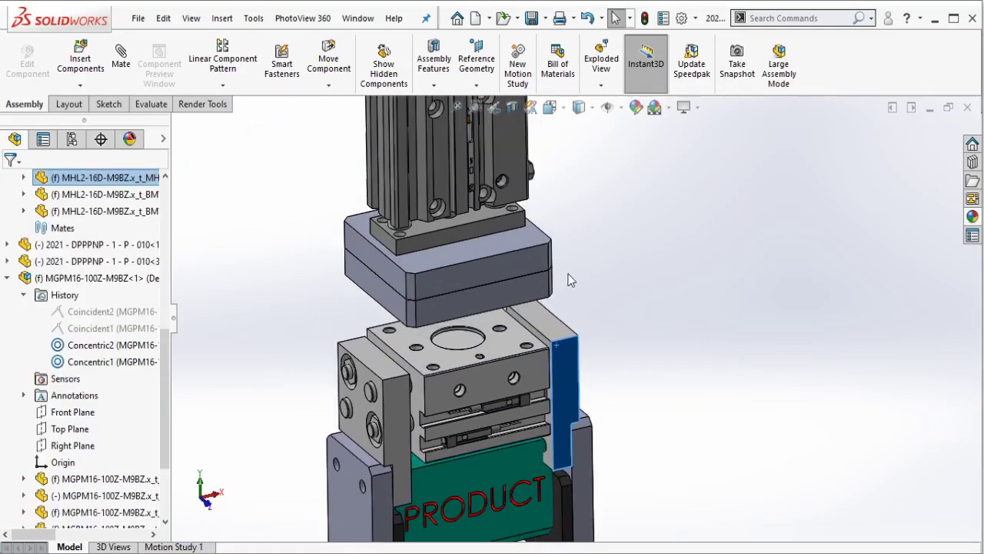
{"action": "mouse_move", "coordinate": [541, 267]}
{"action": "left_mouse_down"}
{"action": "mouse_move", "coordinate": [654, 230]}
{"action": "mouse_move", "coordinate": [715, 176]}
{"action": "left_mouse_up"}
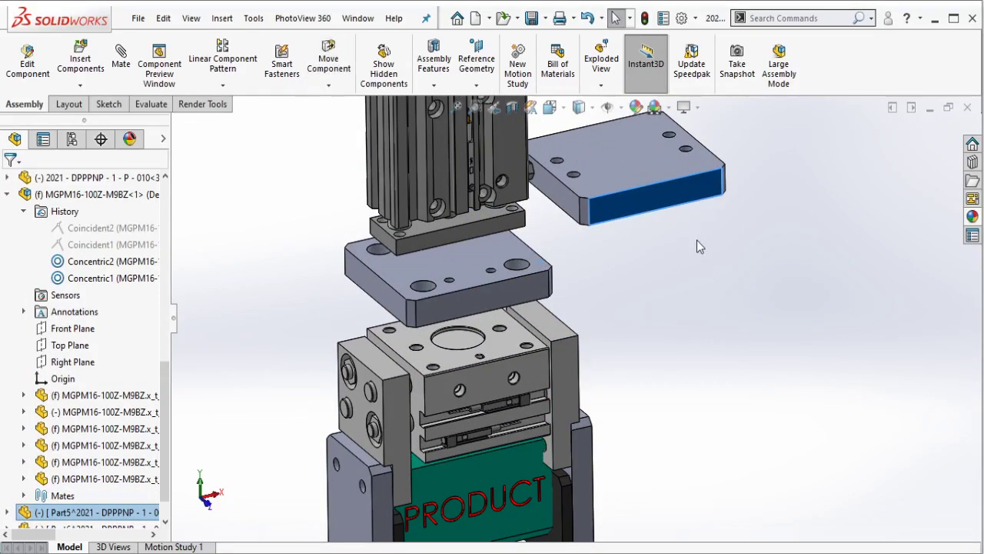
{"action": "left_click", "coordinate": [528, 300]}
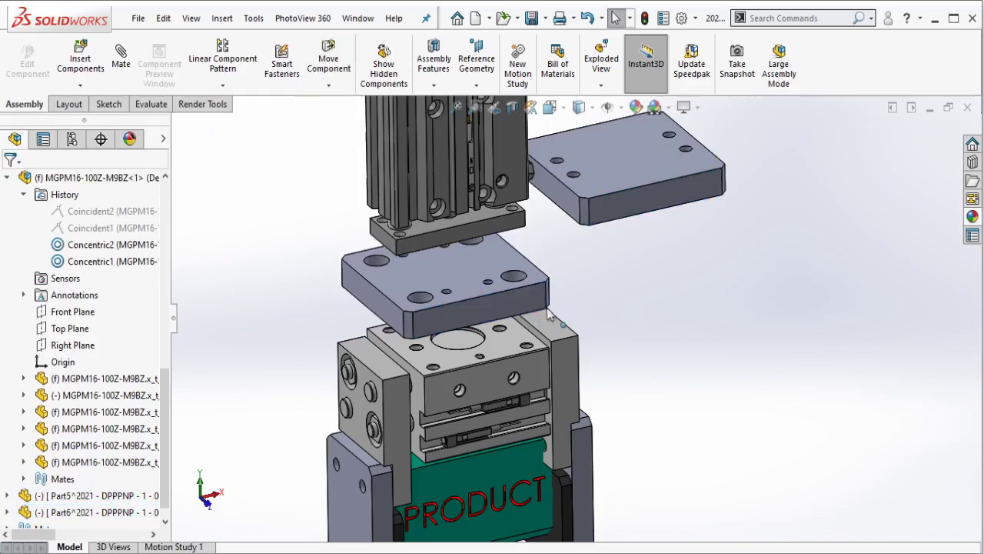
{"action": "scroll", "coordinate": [530, 304], "scroll_direction": "down", "scroll_amount": 3}
{"action": "left_click", "coordinate": [496, 227]}
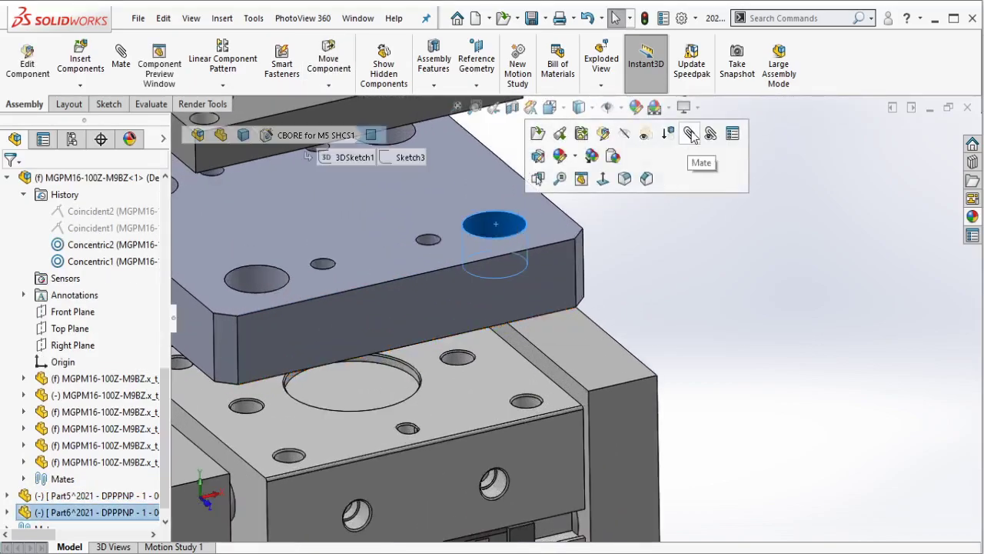
- Add two concentric mates between Part6 plate holes and matching gripper holes
{"action": "left_click", "coordinate": [529, 403]}
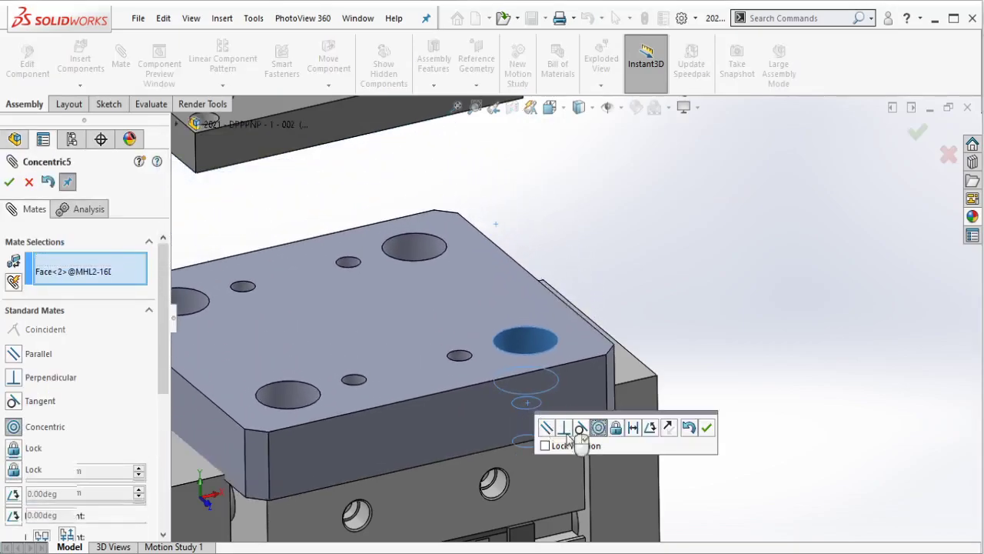
{"action": "left_click", "coordinate": [706, 427]}
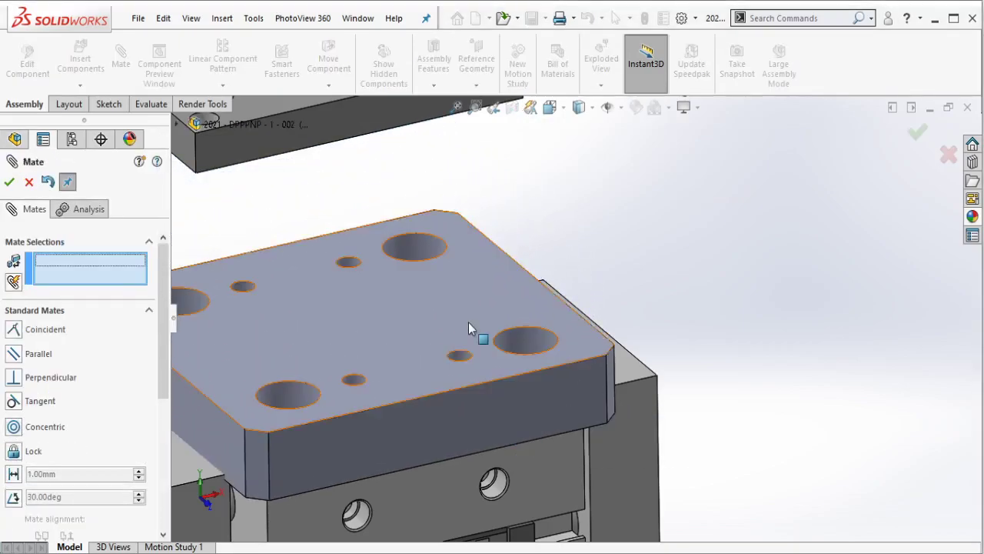
{"action": "left_click_drag", "start_coordinate": [468, 328], "coordinate": [474, 171]}
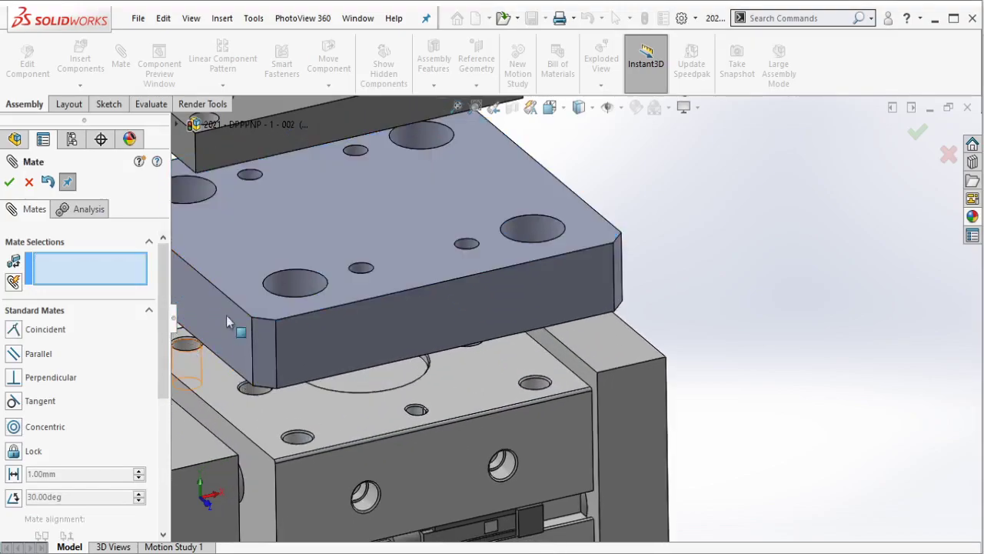
{"action": "left_click", "coordinate": [228, 323]}
{"action": "left_click", "coordinate": [331, 226]}
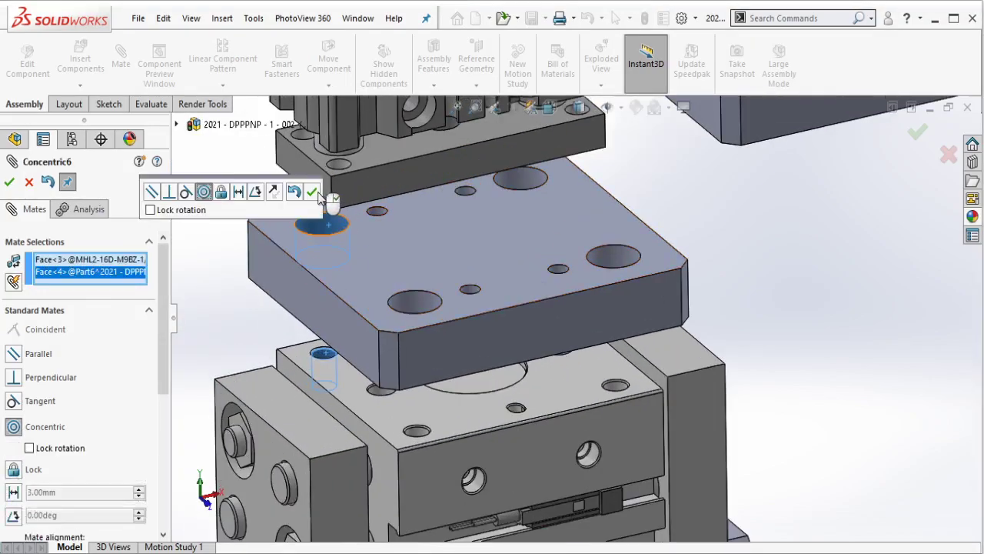
{"action": "left_click", "coordinate": [313, 193]}
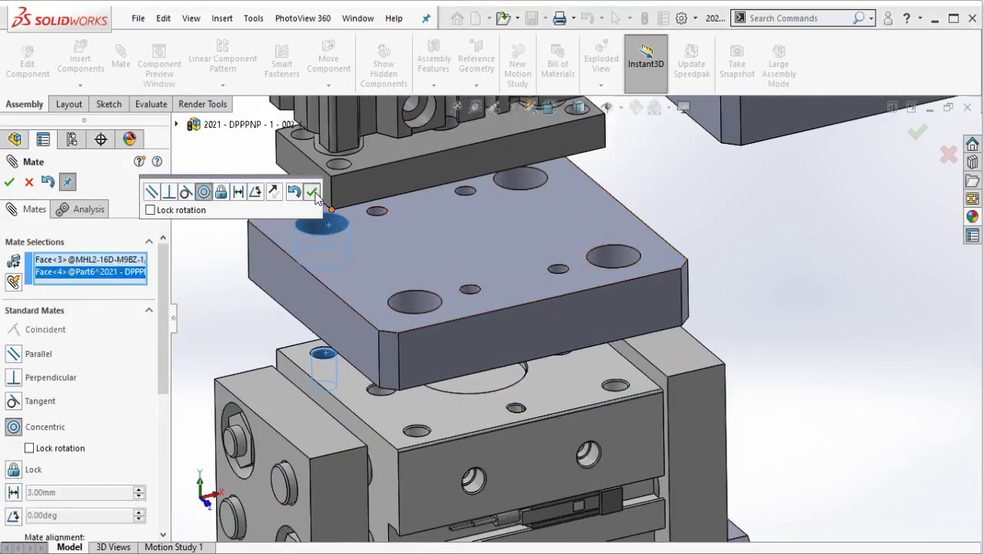
- Mate the plate underside coincident with the gripper block's top face
{"action": "left_click", "coordinate": [350, 384]}
{"action": "right_click", "coordinate": [331, 313]}
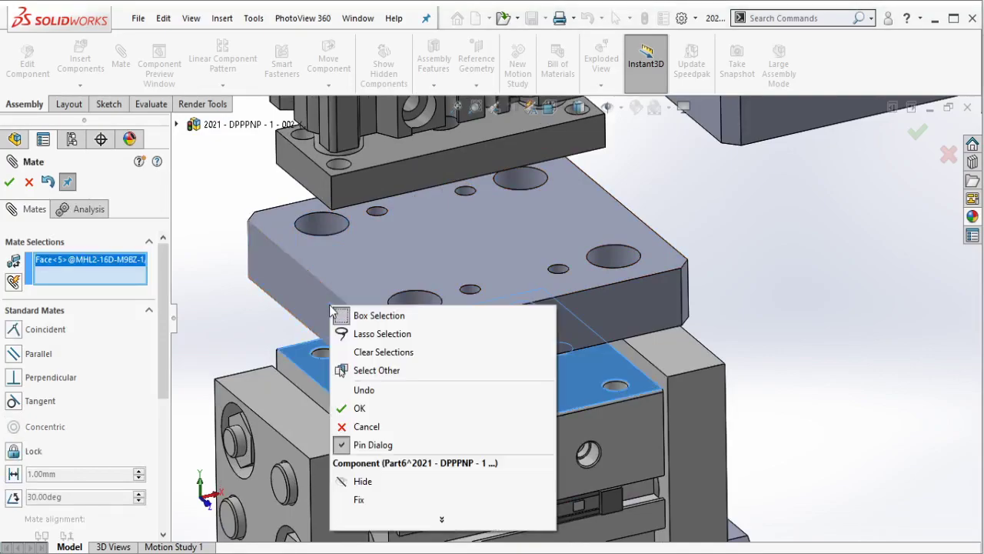
{"action": "left_click", "coordinate": [376, 370]}
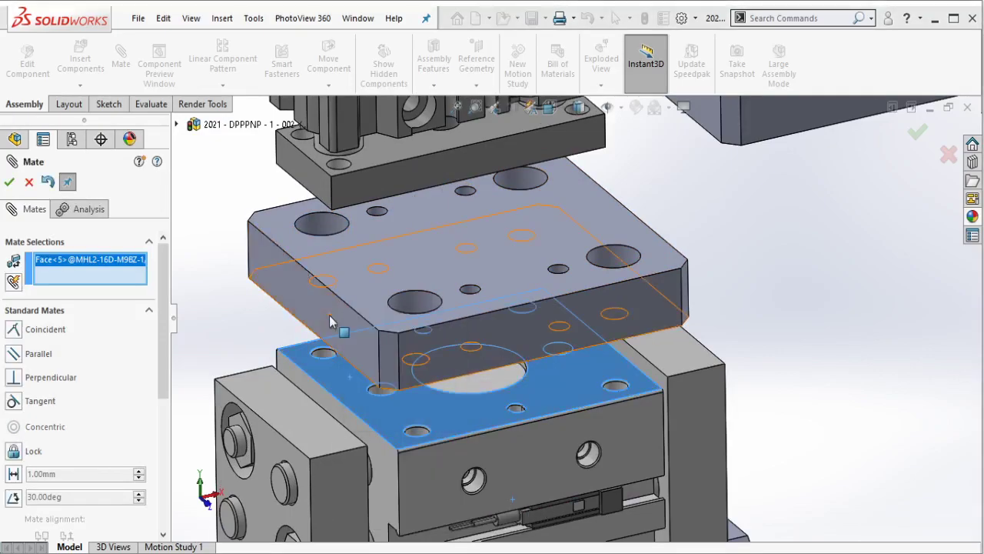
{"action": "left_click", "coordinate": [332, 321]}
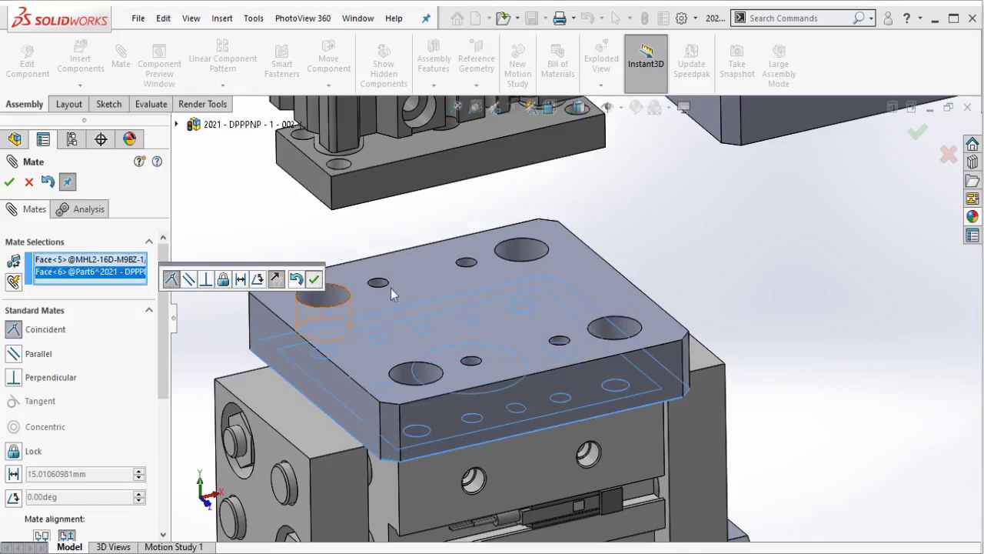
{"action": "key", "text": "Return"}
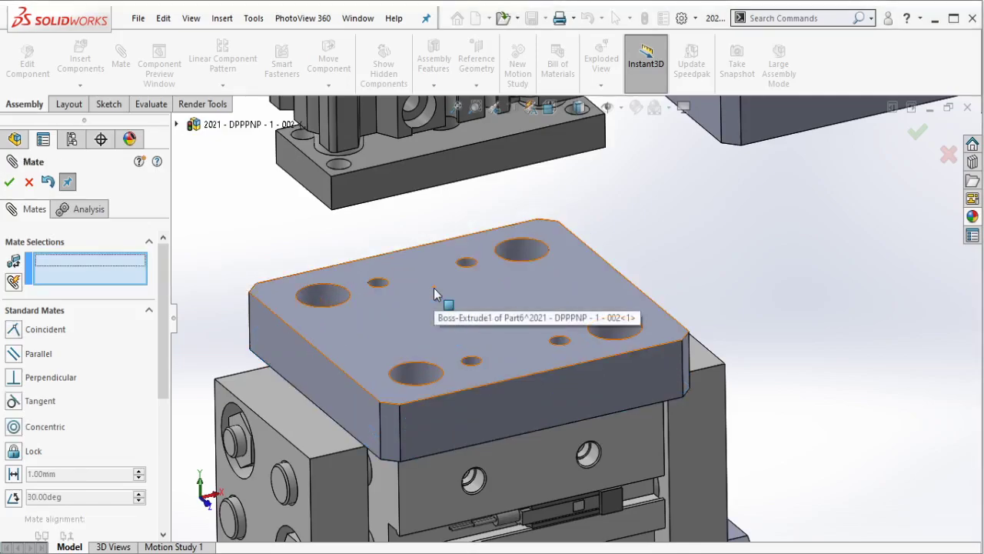
{"action": "scroll", "coordinate": [603, 226], "scroll_direction": "up", "scroll_amount": 2}
{"action": "scroll", "coordinate": [662, 163], "scroll_direction": "down", "scroll_amount": 3}
{"action": "scroll", "coordinate": [646, 188], "scroll_direction": "down", "scroll_amount": 2}
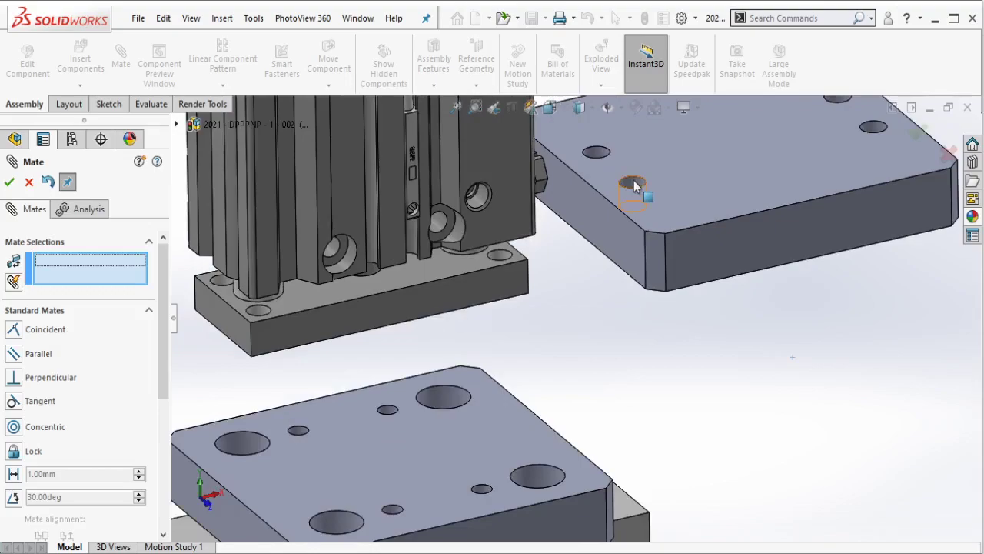
- Mate an upper-plate hole concentric with a cylinder mounting hole
{"action": "left_click", "coordinate": [633, 185]}
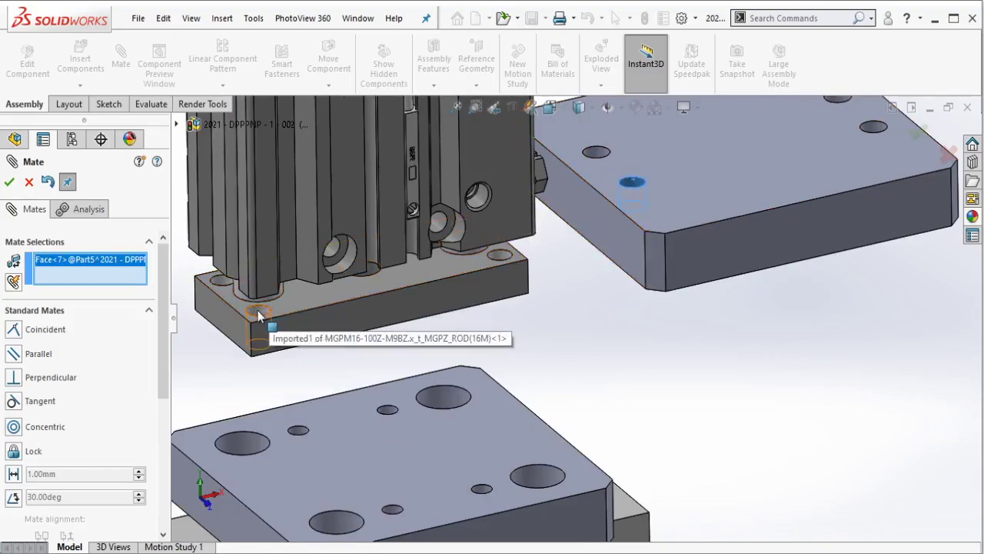
{"action": "left_click", "coordinate": [259, 315]}
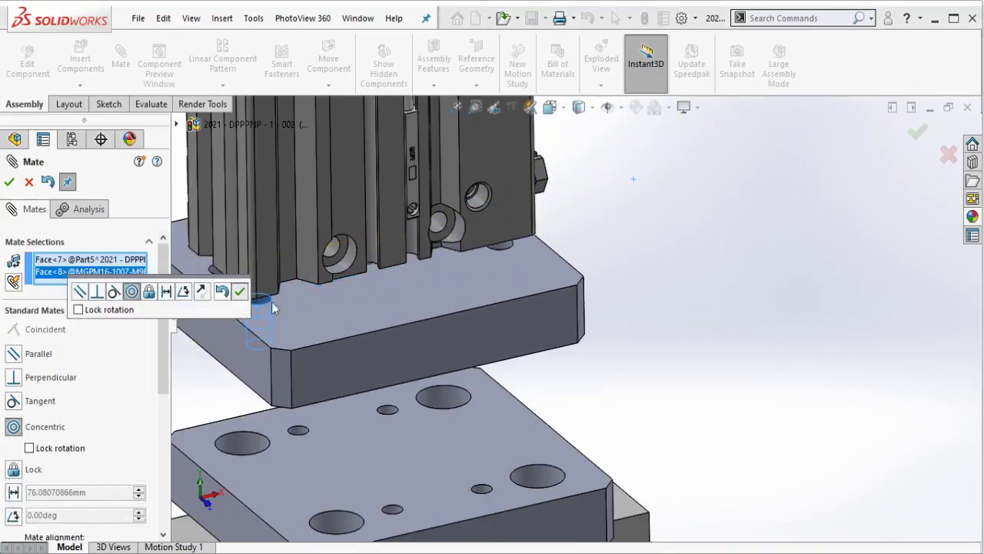
{"action": "key", "text": "Return"}
{"action": "left_click", "coordinate": [536, 356]}
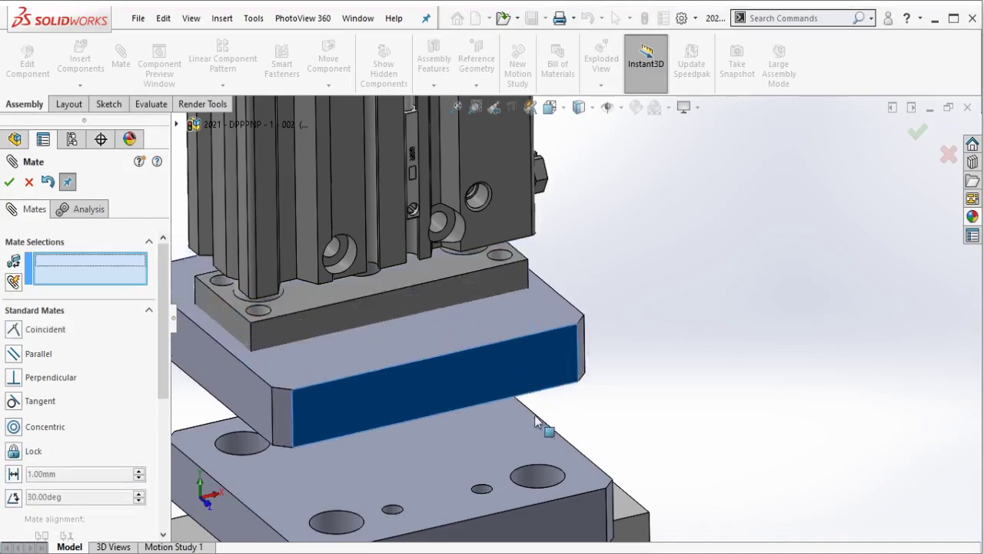
{"action": "left_click", "coordinate": [536, 421]}
{"action": "key", "text": "Return"}
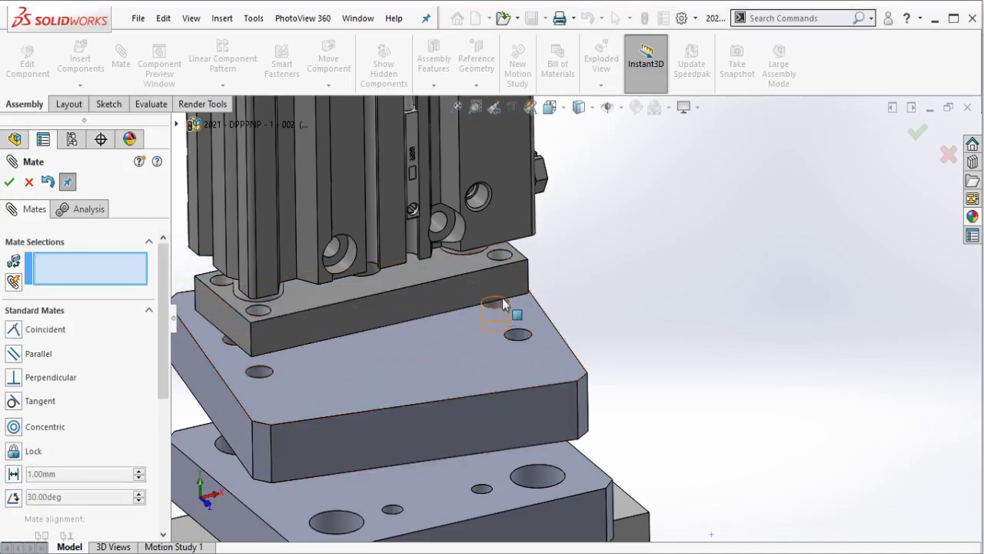
- Add a second concentric mate between an upper-plate hole and a cylinder hole
{"action": "left_click", "coordinate": [503, 305]}
{"action": "middle_click_drag", "start_coordinate": [503, 306], "coordinate": [540, 243]}
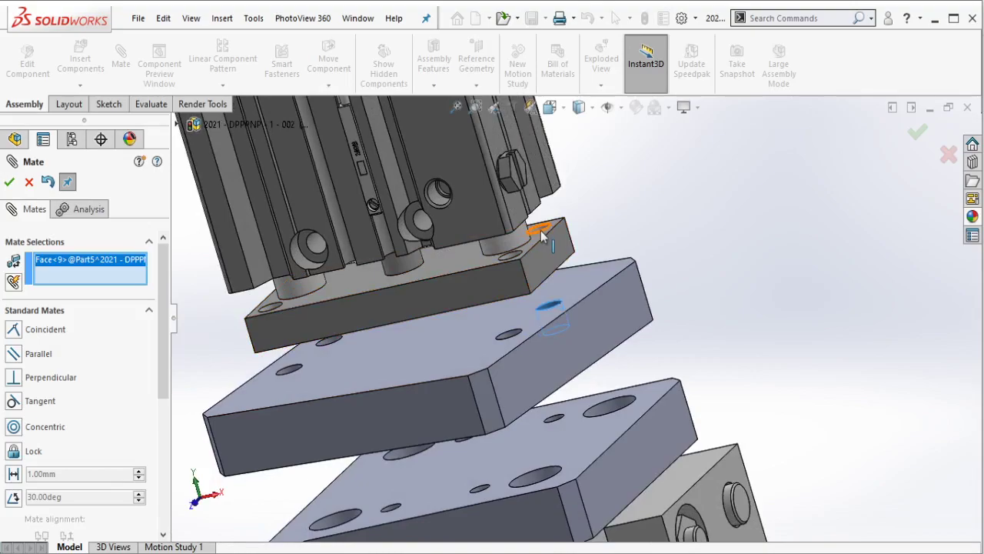
{"action": "scroll", "coordinate": [543, 235], "scroll_direction": "down", "scroll_amount": 3}
{"action": "left_click", "coordinate": [541, 231]}
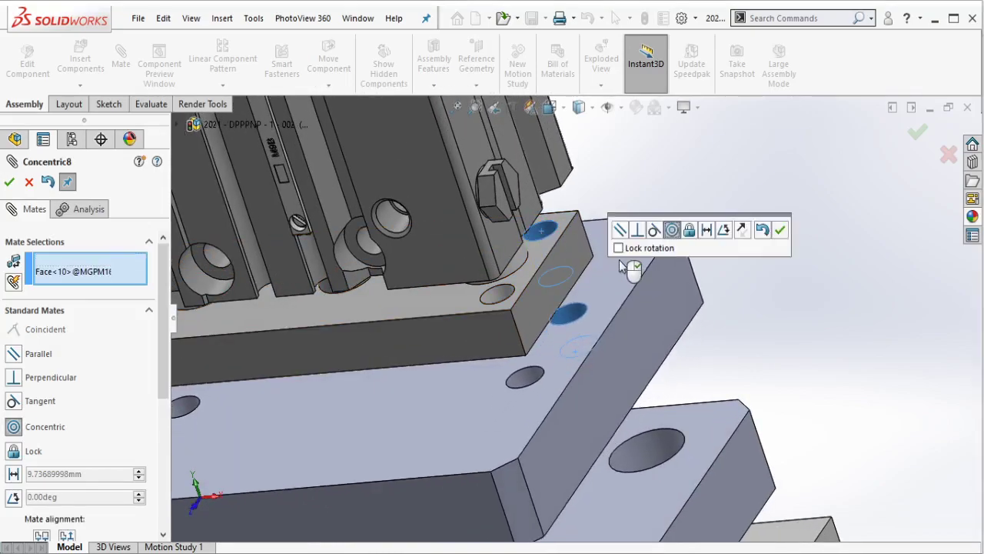
{"action": "key", "text": "Return"}
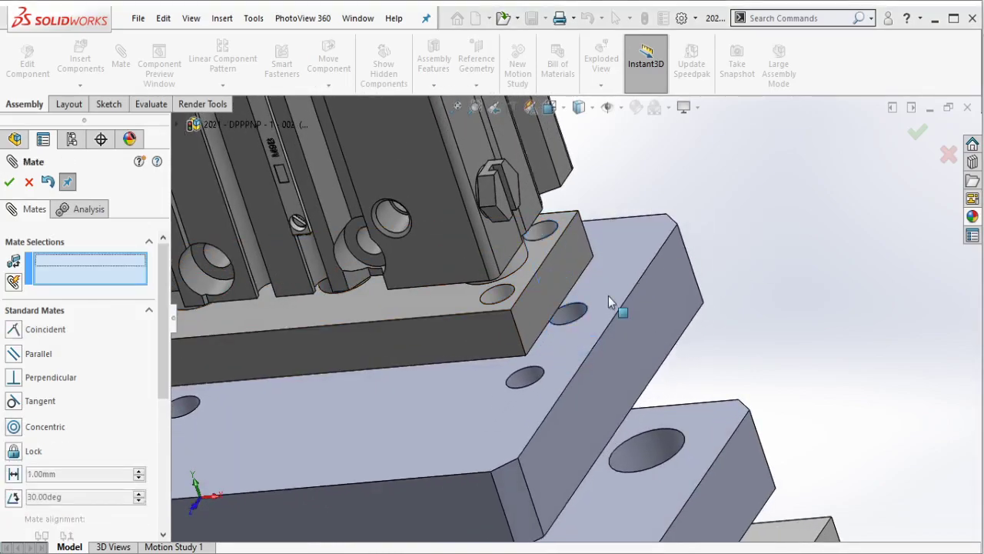
- Mate the upper plate's top face coincident with the cylinder's bottom face and close Mate
{"action": "left_click", "coordinate": [608, 298]}
{"action": "right_click", "coordinate": [383, 306]}
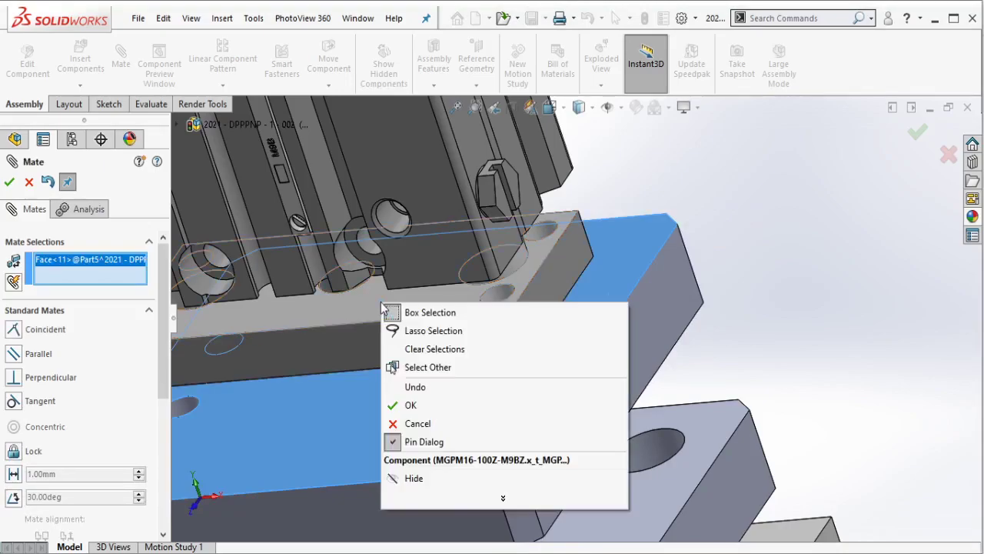
{"action": "left_click", "coordinate": [428, 366]}
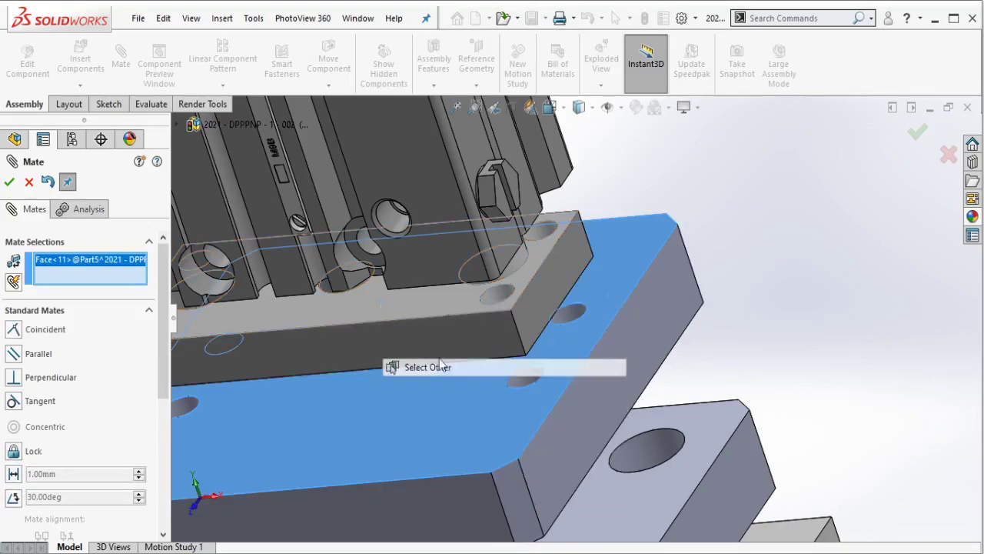
{"action": "left_click", "coordinate": [415, 310]}
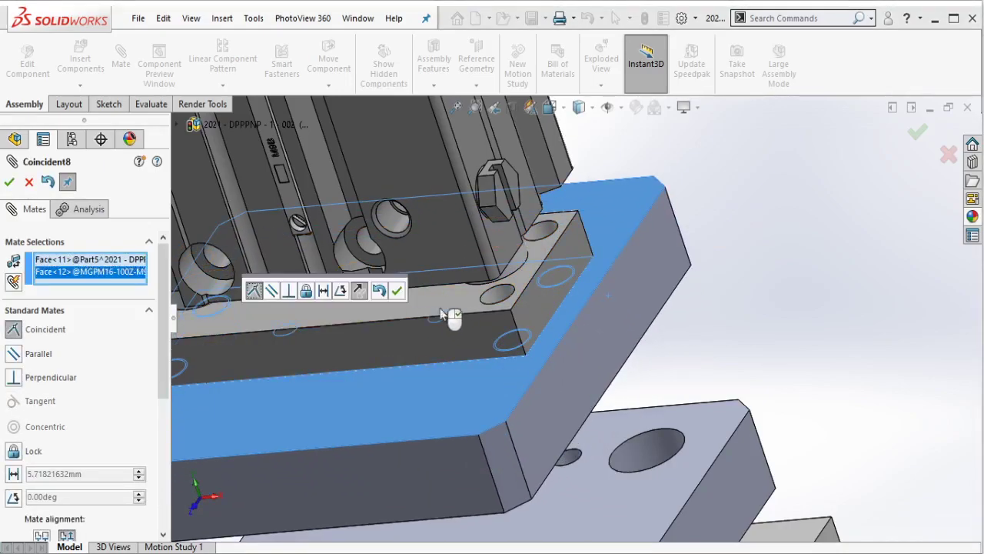
{"action": "left_click", "coordinate": [398, 287]}
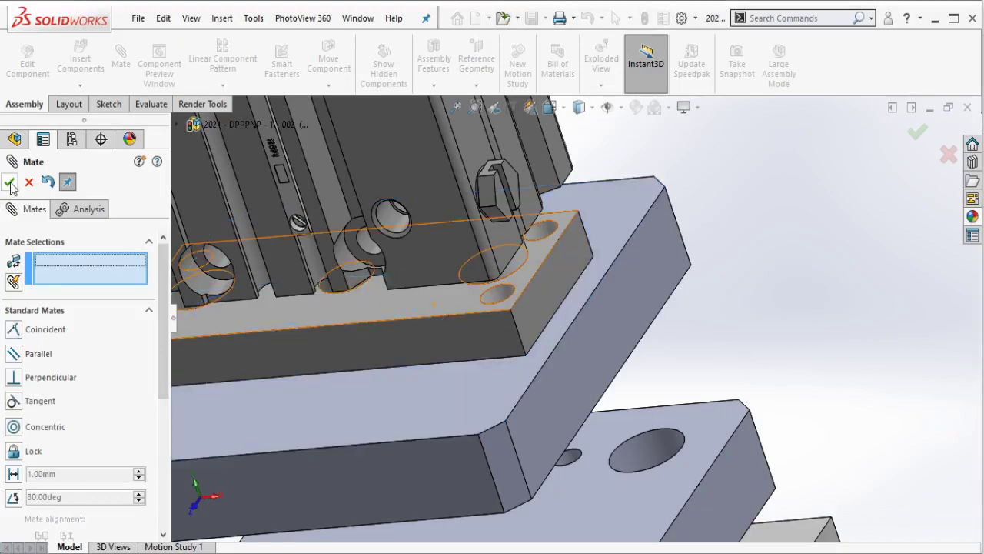
{"action": "key", "text": "Escape"}
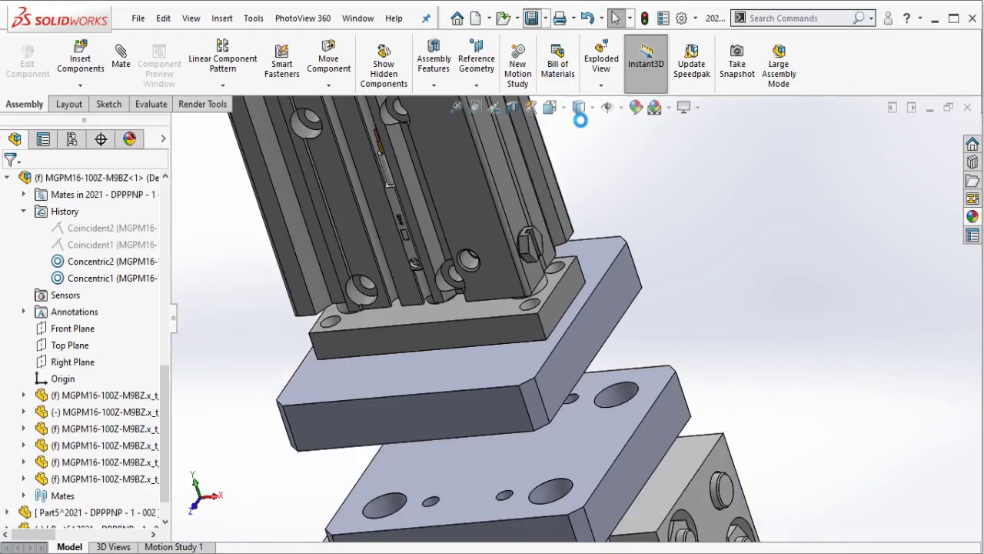
- Add coincident mates for the bracket plate edge to the lower plate face and their side faces
{"action": "mouse_move", "coordinate": [561, 300]}
{"action": "middle_mouse_down"}
{"action": "mouse_move", "coordinate": [583, 377]}
{"action": "mouse_move", "coordinate": [579, 404]}
{"action": "middle_mouse_up"}
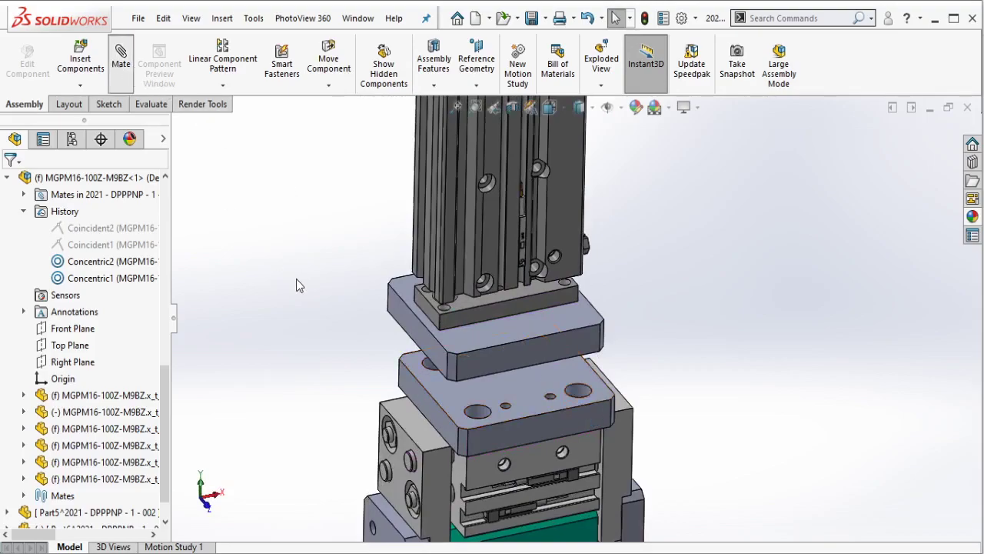
{"action": "key", "text": "m"}
{"action": "left_click", "coordinate": [415, 343]}
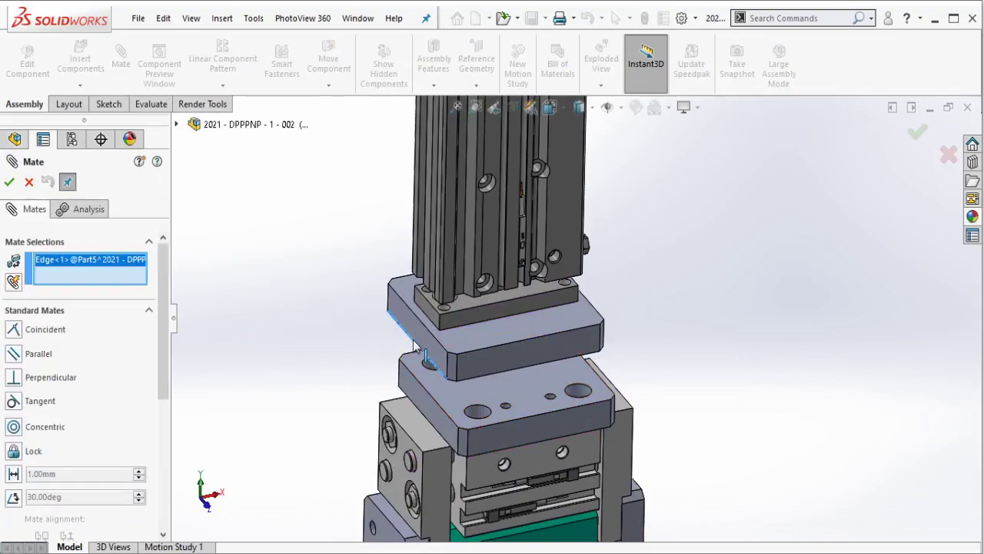
{"action": "left_click", "coordinate": [431, 369]}
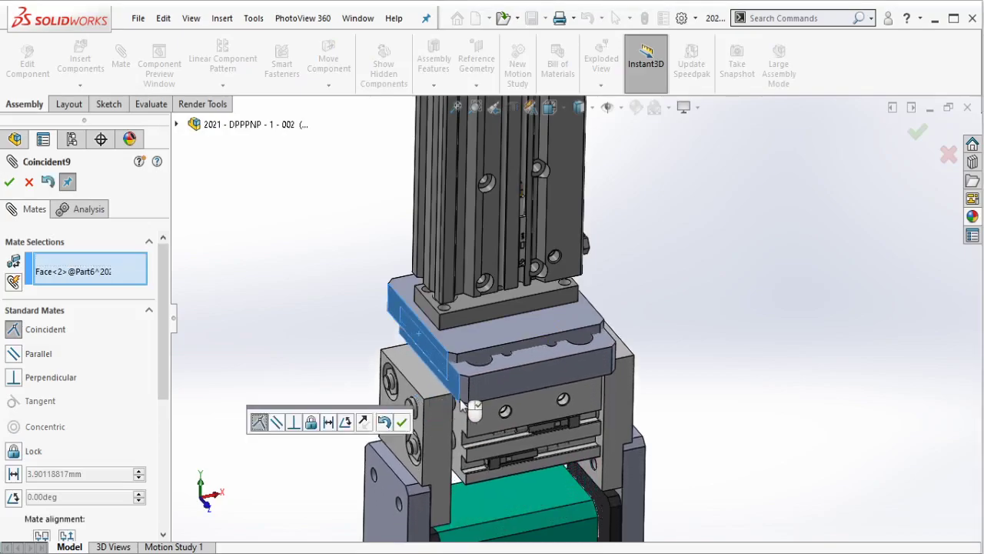
{"action": "left_click", "coordinate": [401, 421]}
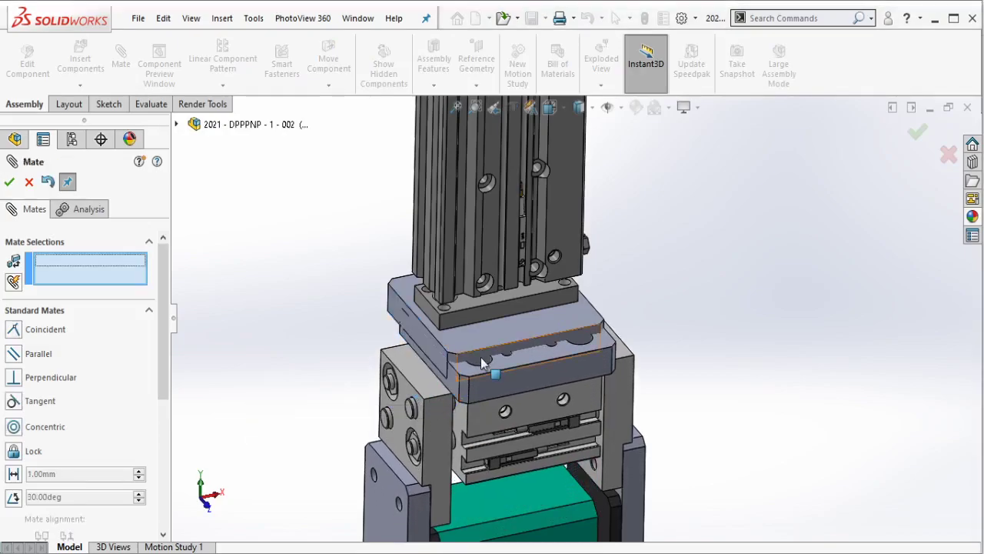
{"action": "left_click", "coordinate": [483, 363]}
{"action": "left_click", "coordinate": [489, 385]}
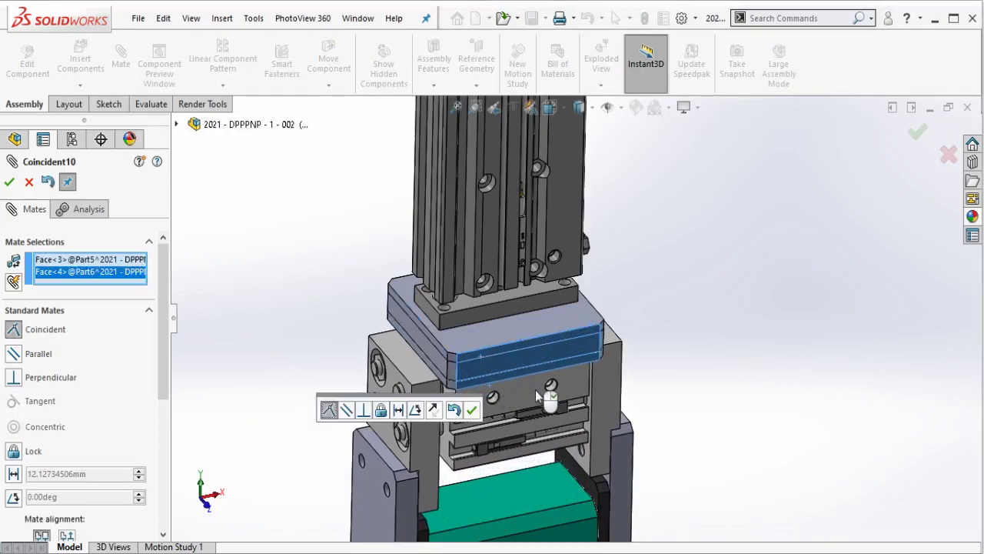
{"action": "left_click", "coordinate": [471, 409]}
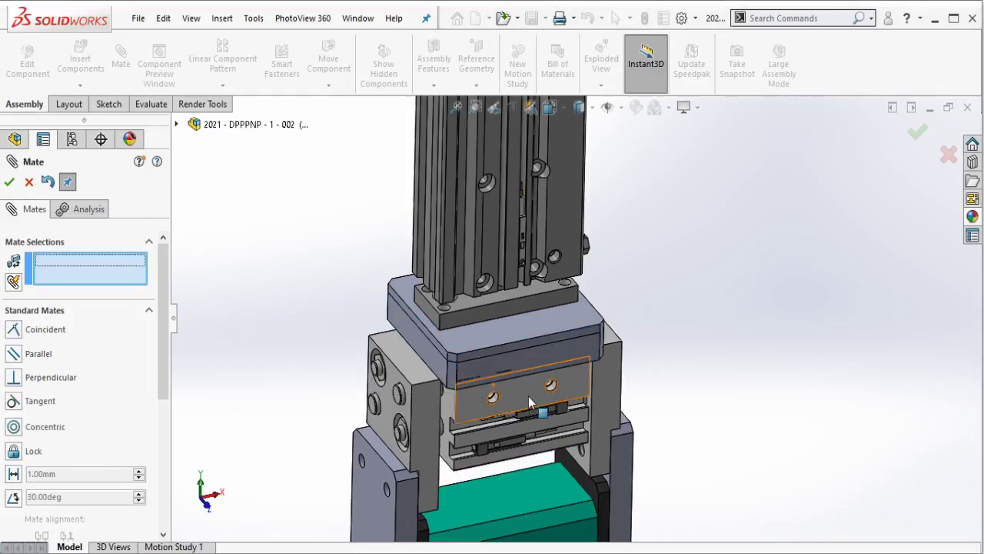
- Mate the middle plate's top face coincident with the bracket plate underside and finish mating
{"action": "left_click_drag", "start_coordinate": [529, 396], "coordinate": [524, 495]}
{"action": "left_click", "coordinate": [529, 376]}
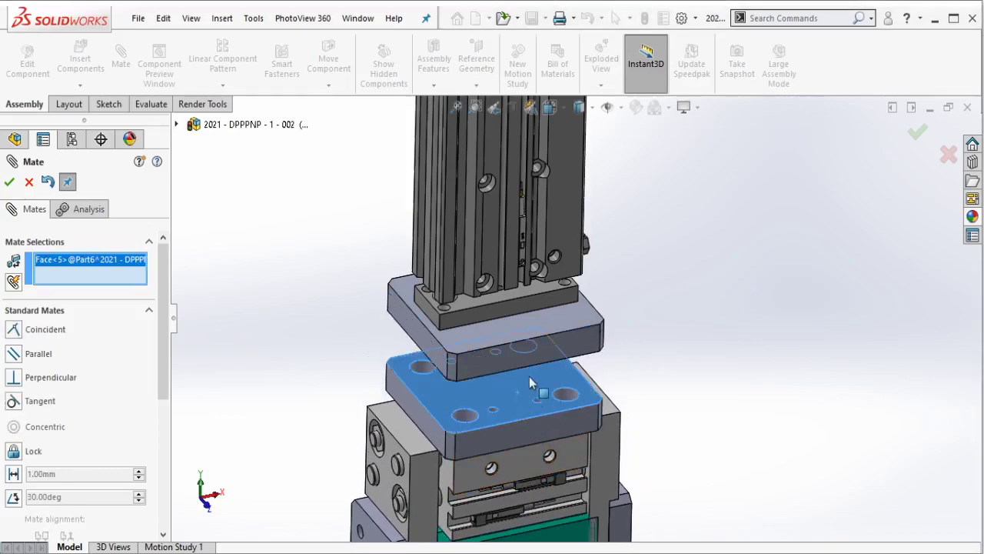
{"action": "right_click", "coordinate": [557, 327]}
{"action": "left_click", "coordinate": [583, 388]}
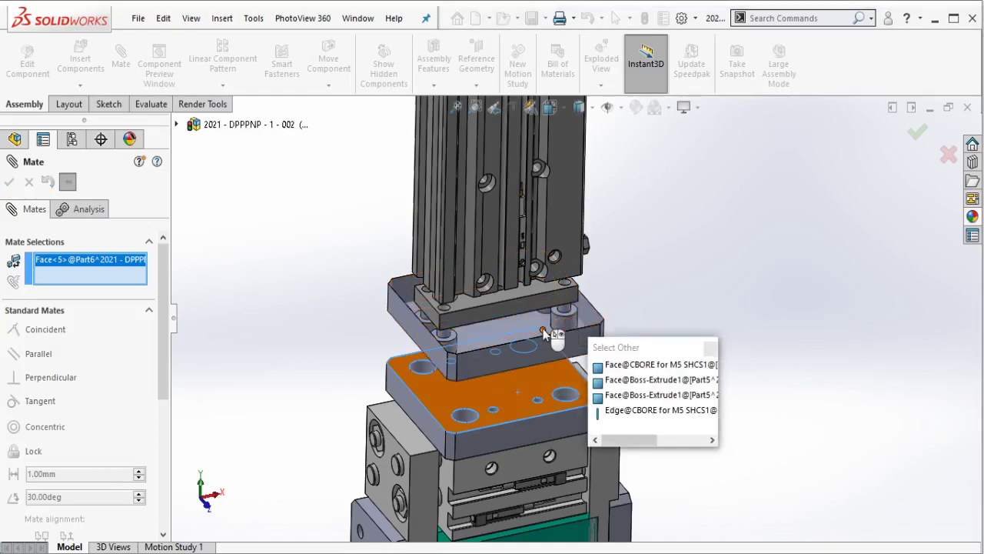
{"action": "left_click", "coordinate": [543, 328]}
{"action": "right_click", "coordinate": [528, 327]}
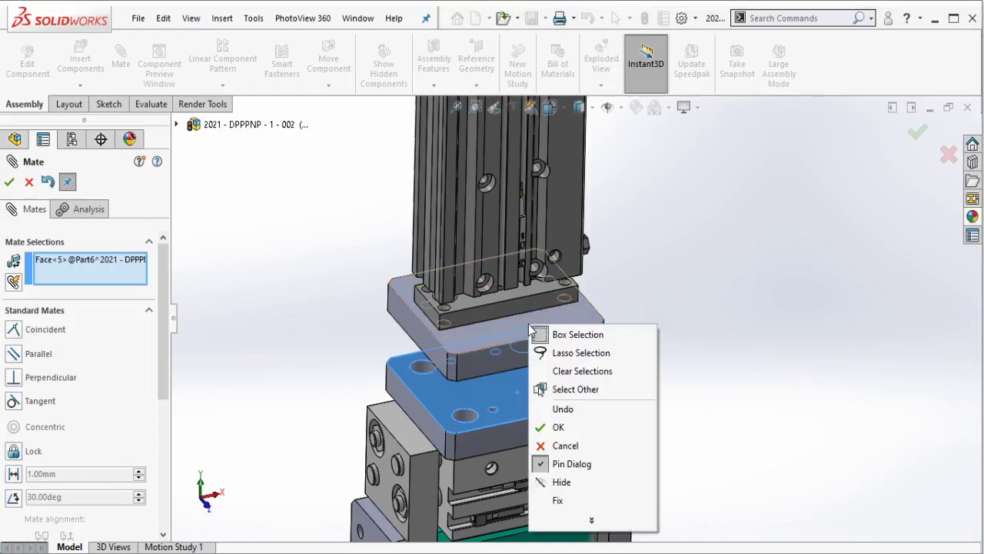
{"action": "left_click", "coordinate": [562, 386]}
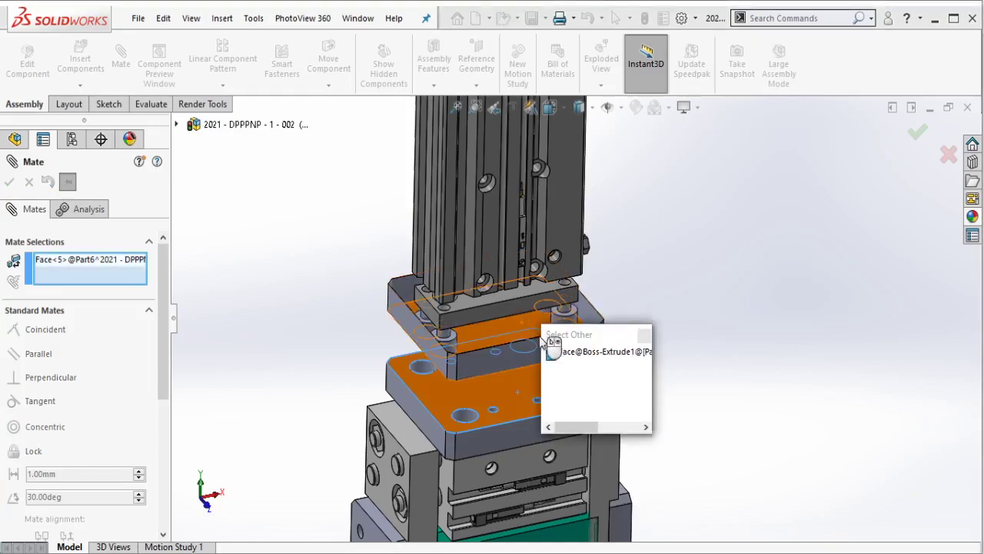
{"action": "left_click", "coordinate": [565, 352]}
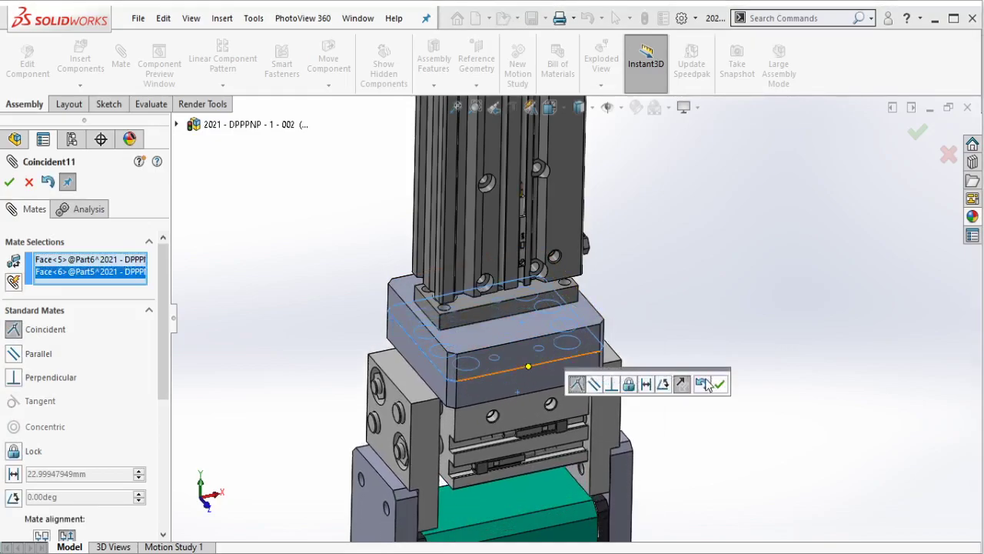
{"action": "left_click", "coordinate": [719, 384]}
{"action": "scroll", "coordinate": [100, 487], "scroll_direction": "down", "scroll_amount": 3}
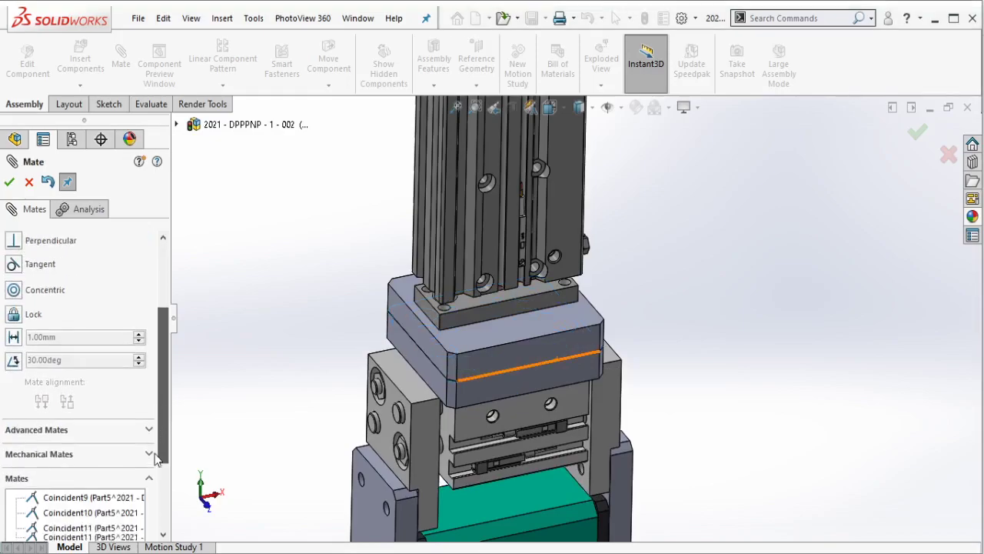
{"action": "scroll", "coordinate": [100, 487], "scroll_direction": "down", "scroll_amount": 2}
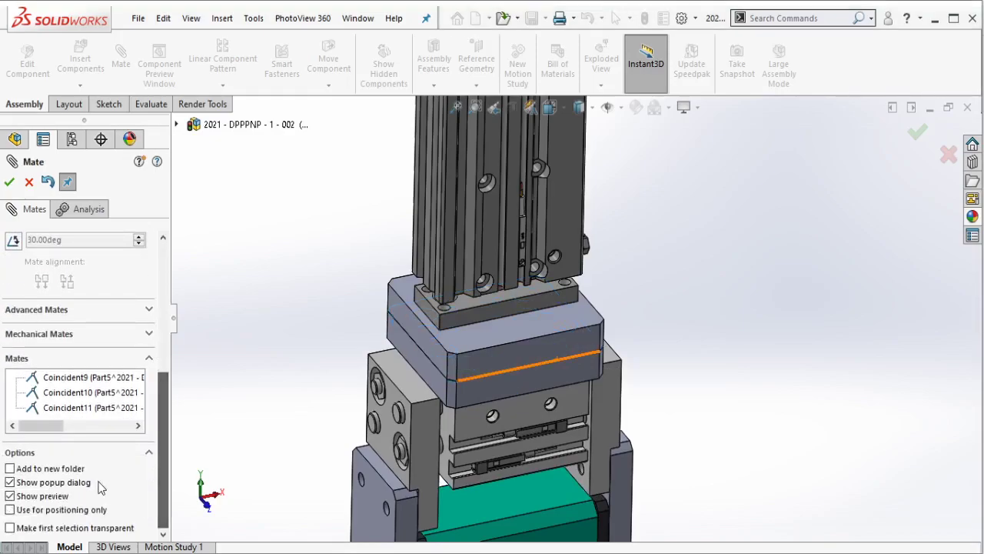
{"action": "left_click", "coordinate": [8, 184]}
{"action": "scroll", "coordinate": [585, 339], "scroll_direction": "down", "scroll_amount": 2}
{"action": "scroll", "coordinate": [561, 343], "scroll_direction": "down", "scroll_amount": 2}
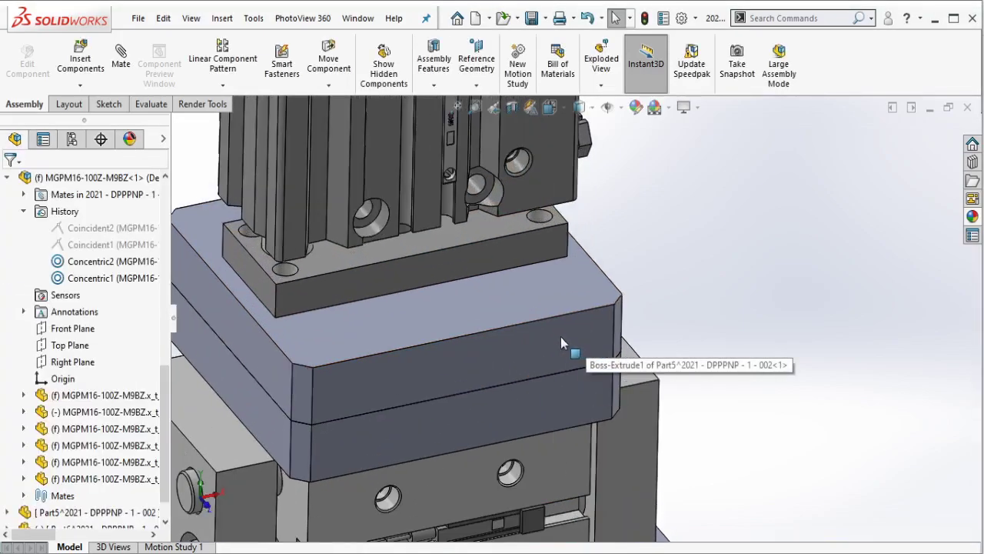
- Make the lower plate Part6 transparent and edit the bracket plate Part5 in place on its top face
{"action": "left_click", "coordinate": [533, 406]}
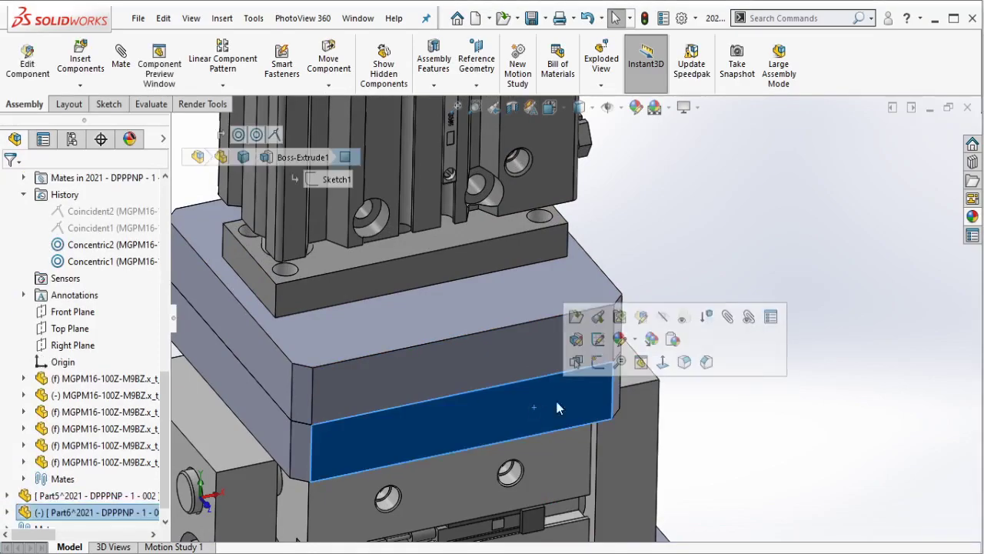
{"action": "left_click", "coordinate": [682, 316]}
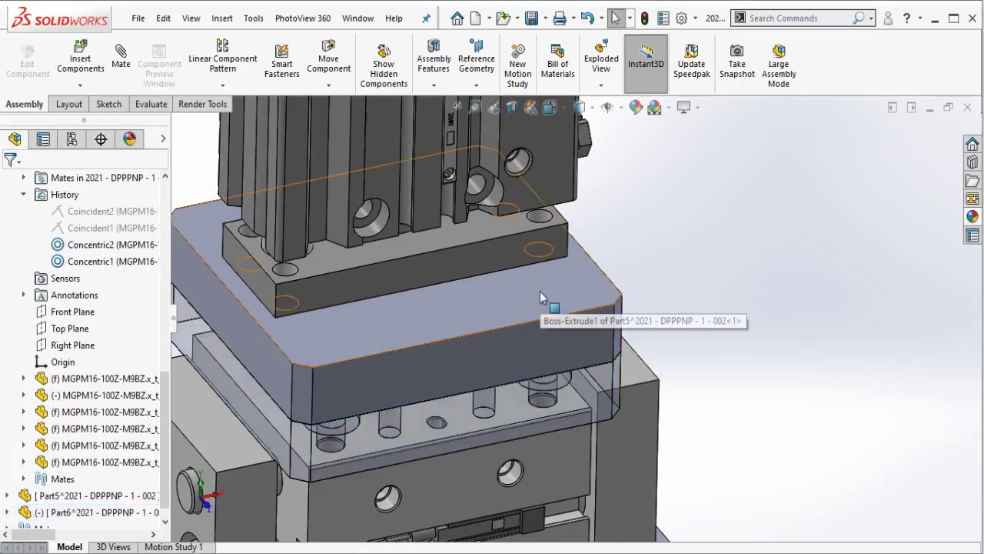
{"action": "middle_click_drag", "start_coordinate": [540, 297], "coordinate": [504, 291]}
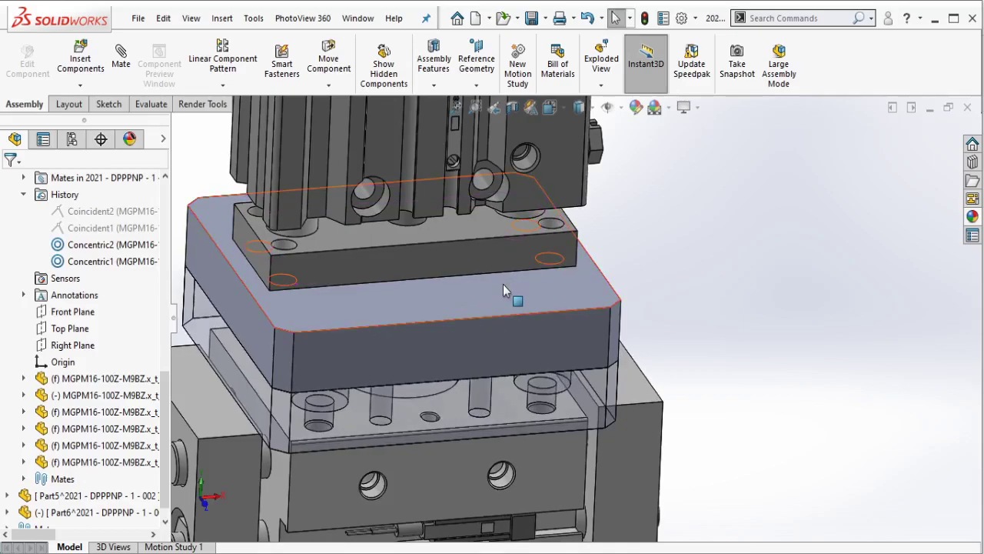
{"action": "left_click", "coordinate": [503, 285]}
{"action": "left_click", "coordinate": [608, 197]}
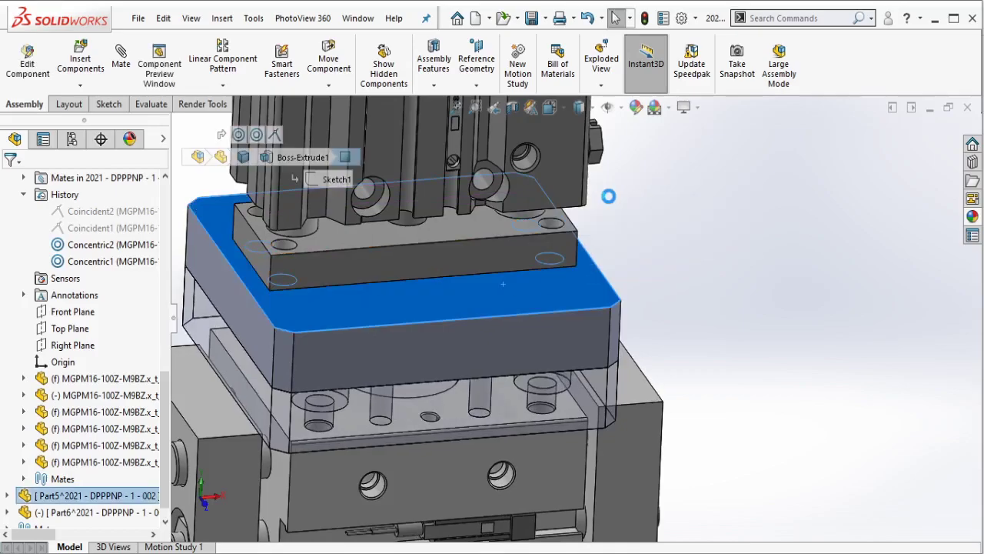
{"action": "left_click", "coordinate": [574, 282]}
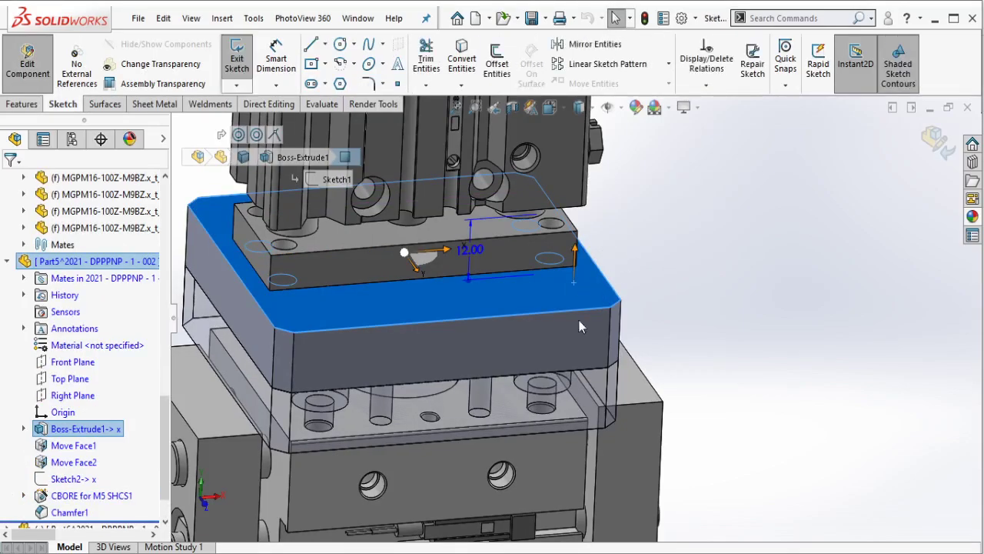
- Project the lower plate's hole edges onto the bracket plate face with Convert Entities
{"action": "left_click", "coordinate": [487, 416]}
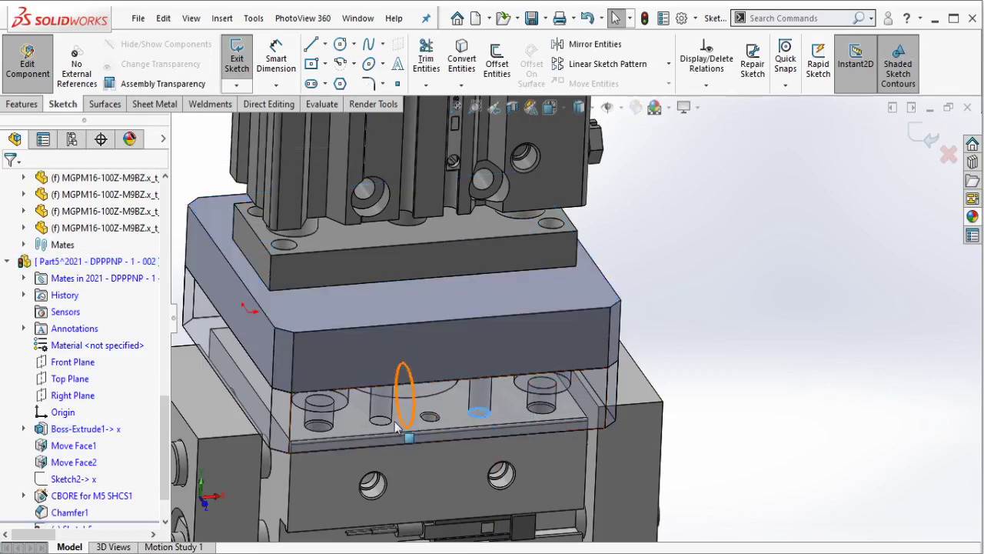
{"action": "left_click", "coordinate": [461, 63]}
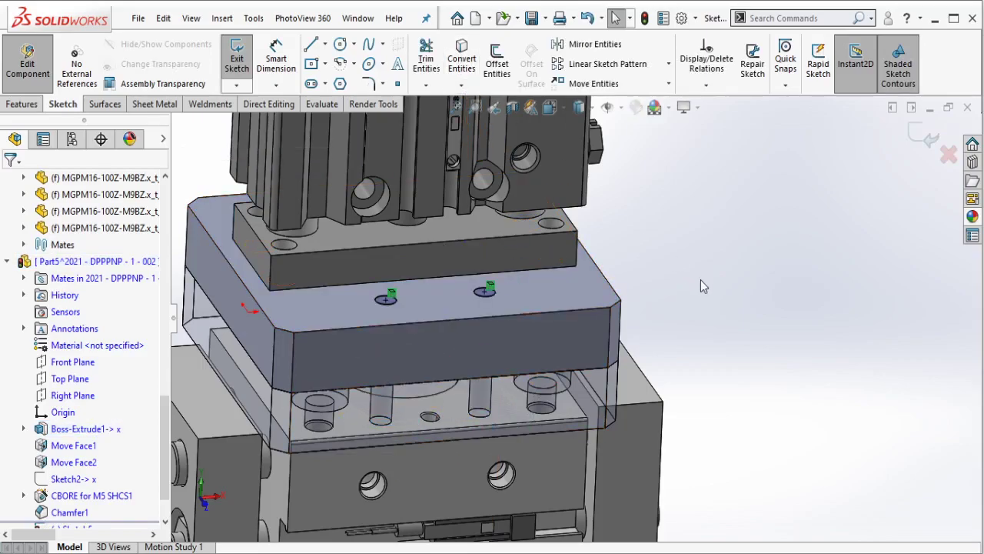
{"action": "key", "text": "ctrl+8"}
{"action": "middle_click_drag", "start_coordinate": [452, 252], "coordinate": [457, 413]}
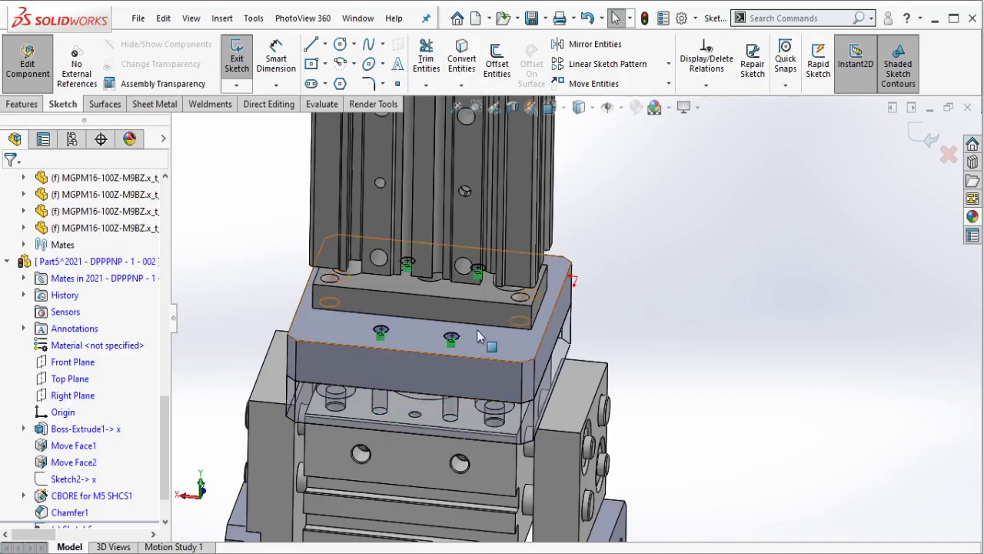
{"action": "middle_click_drag", "start_coordinate": [477, 329], "coordinate": [464, 356]}
{"action": "scroll", "coordinate": [463, 356], "scroll_direction": "down", "scroll_amount": 2}
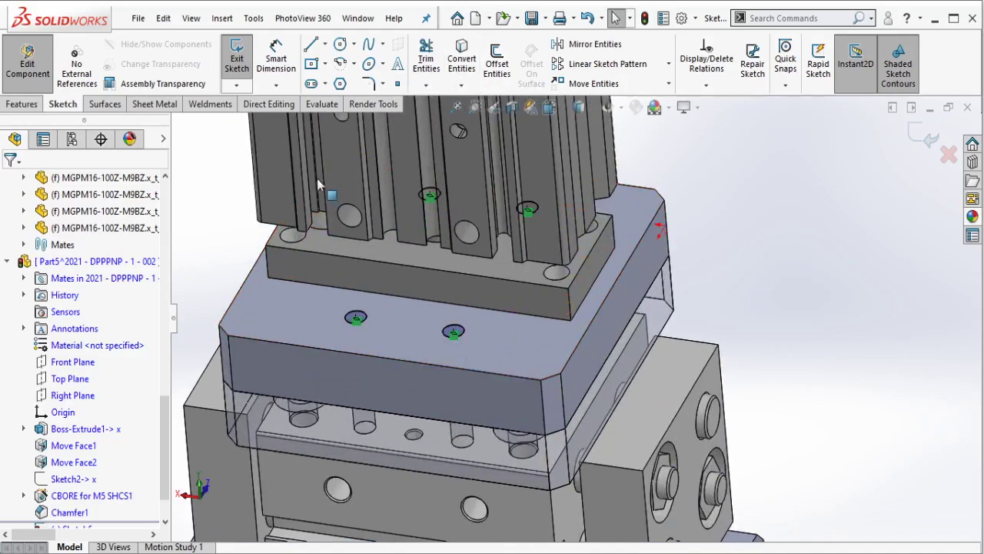
{"action": "left_click", "coordinate": [314, 108]}
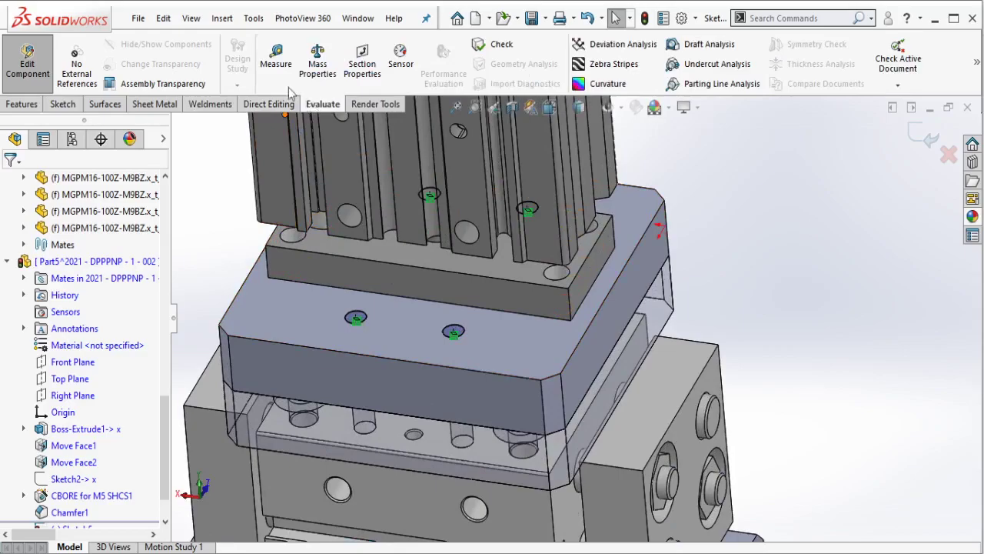
- Measure the projected hole circle to confirm its 4.2 mm diameter, then exit the sketch
{"action": "left_click", "coordinate": [275, 58]}
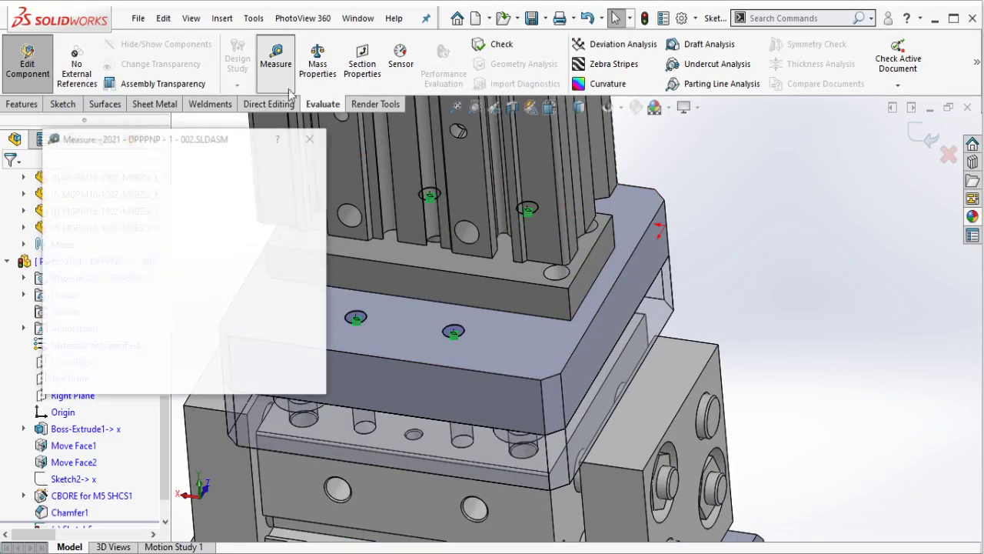
{"action": "left_click", "coordinate": [472, 346]}
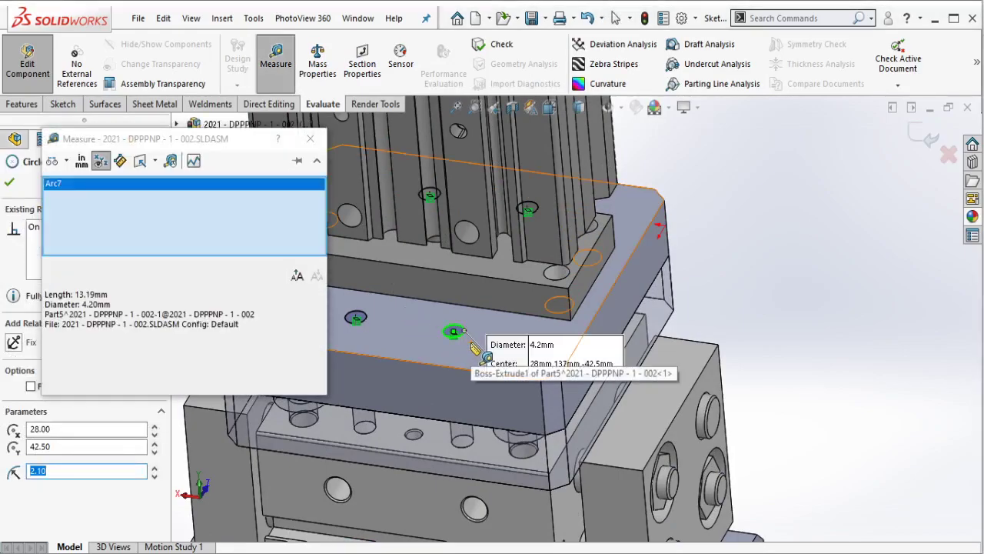
{"action": "left_click", "coordinate": [310, 139]}
{"action": "key", "text": "Escape"}
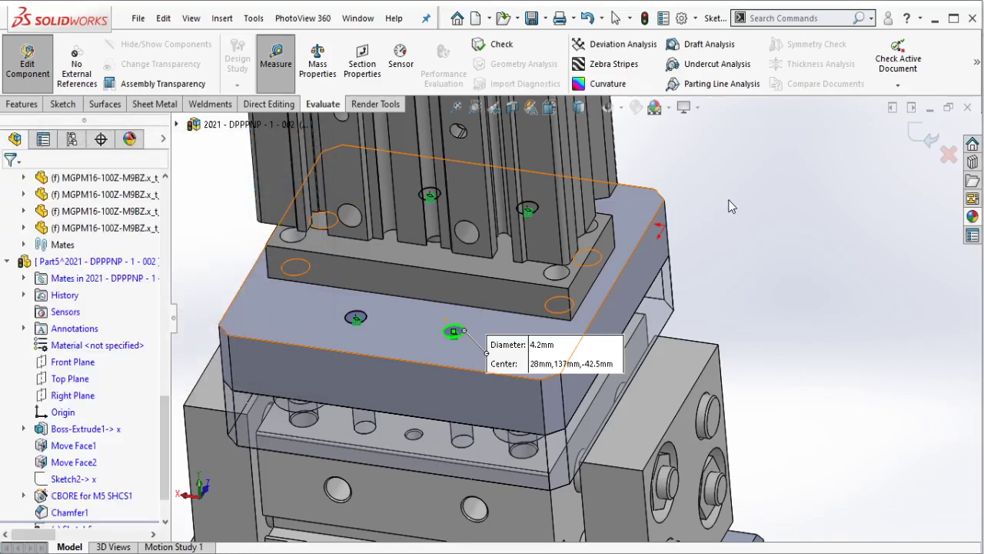
{"action": "mouse_move", "coordinate": [430, 339]}
{"action": "middle_mouse_down"}
{"action": "mouse_move", "coordinate": [414, 300]}
{"action": "mouse_move", "coordinate": [419, 308]}
{"action": "middle_mouse_up"}
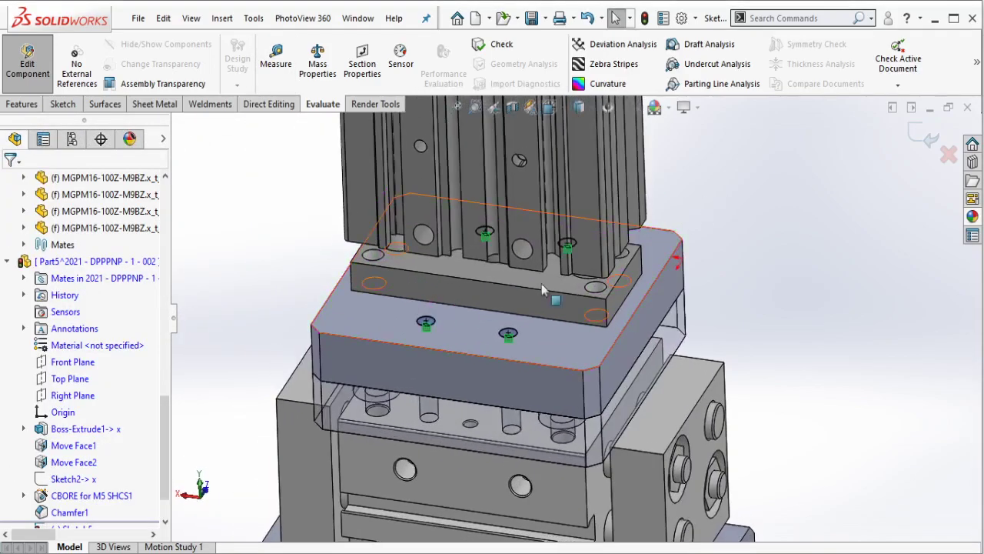
{"action": "key", "text": "ctrl+b"}
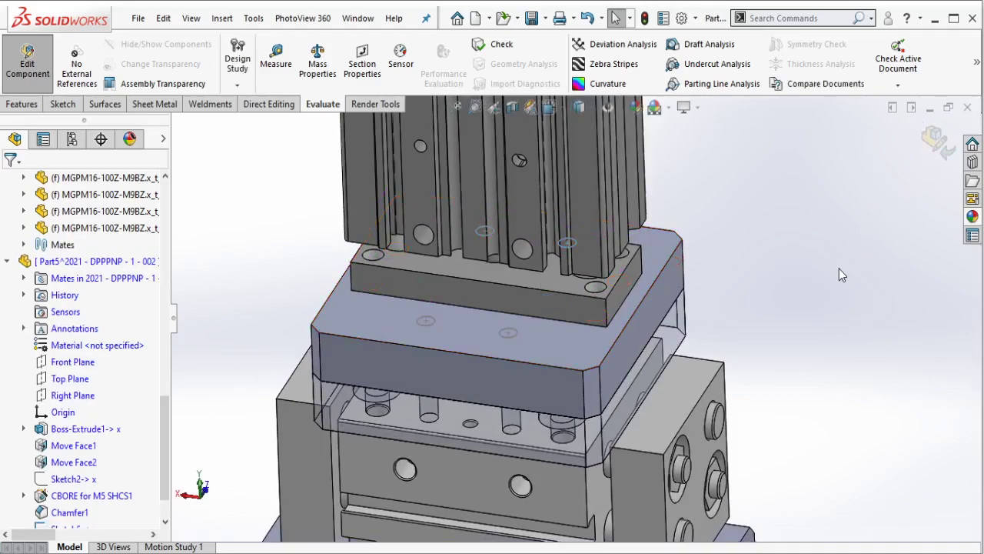
- Start an extrude on the bracket plate, then cancel it
{"action": "left_click", "coordinate": [30, 109]}
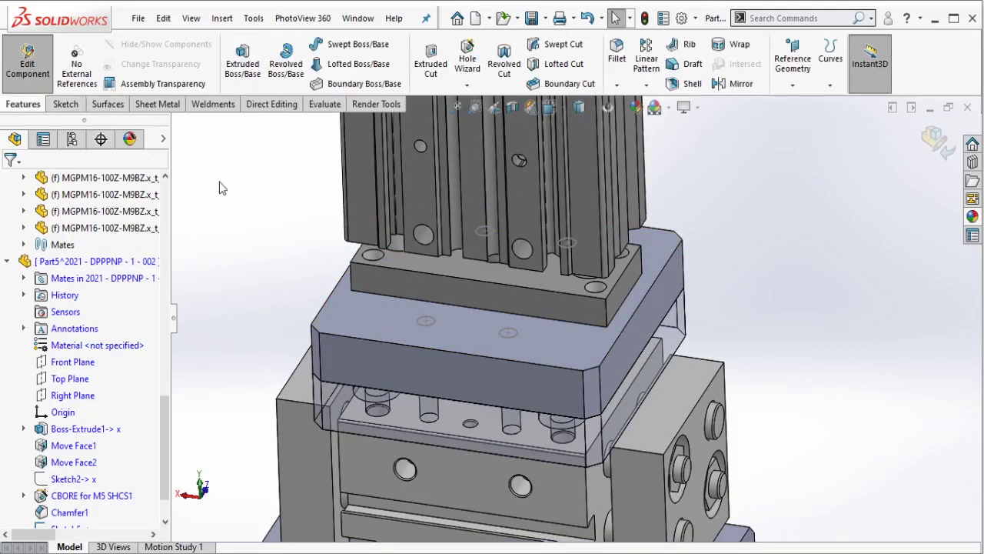
{"action": "left_click", "coordinate": [244, 60]}
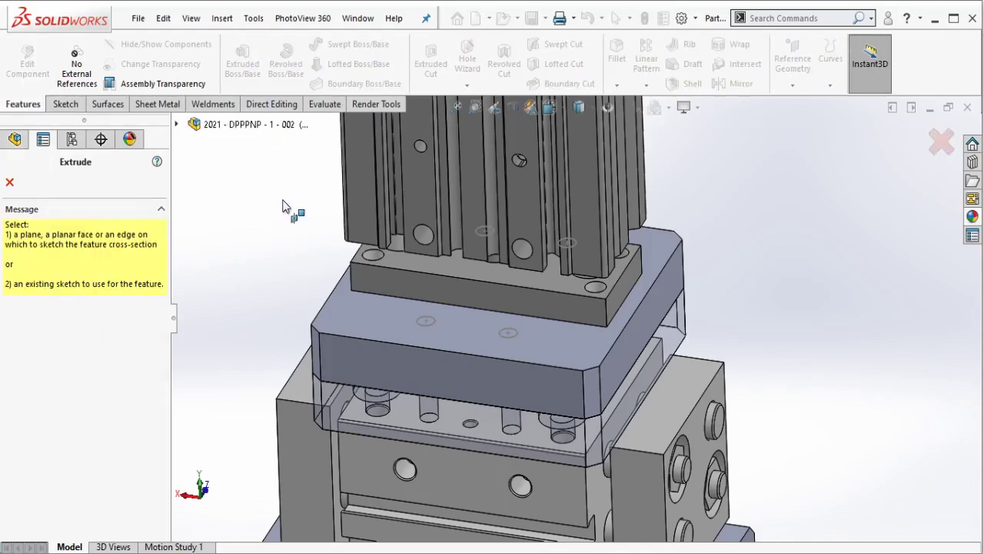
{"action": "left_click", "coordinate": [10, 182]}
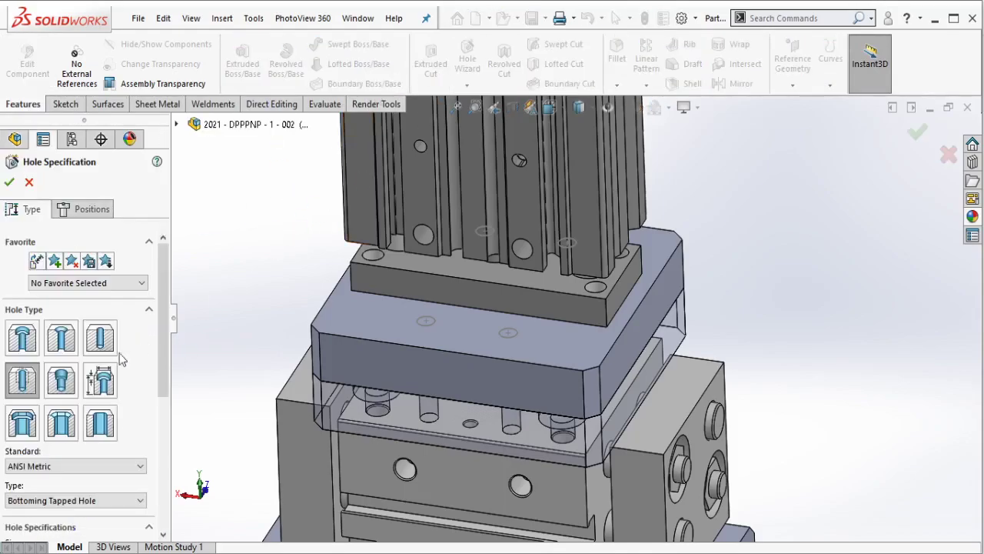
- Set up a Hole Wizard hole: Drill sizes, ANSI Metric, Ø5.5, Through All
{"action": "scroll", "coordinate": [85, 369], "scroll_direction": "down", "scroll_amount": 3}
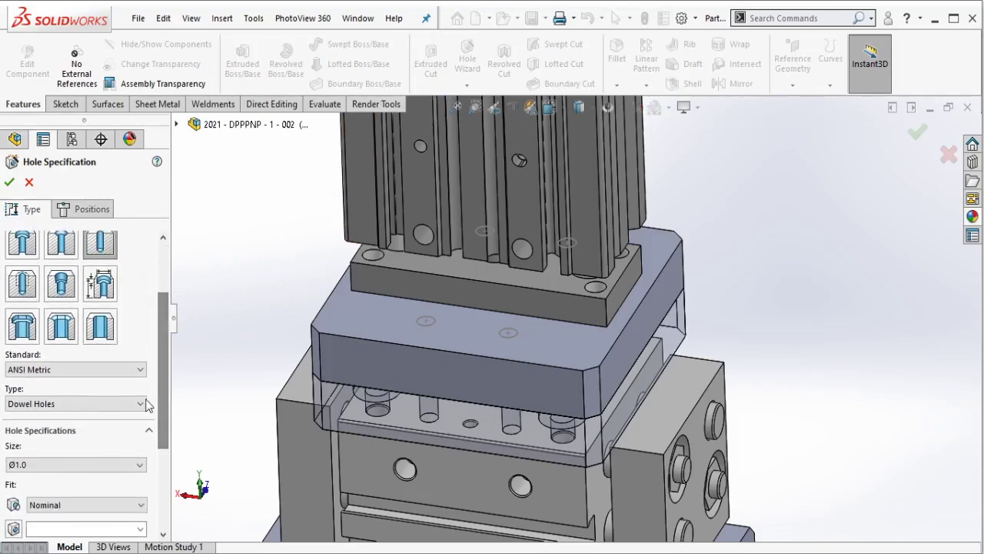
{"action": "left_click", "coordinate": [123, 404]}
{"action": "left_click", "coordinate": [110, 428]}
{"action": "scroll", "coordinate": [127, 346], "scroll_direction": "down", "scroll_amount": 2}
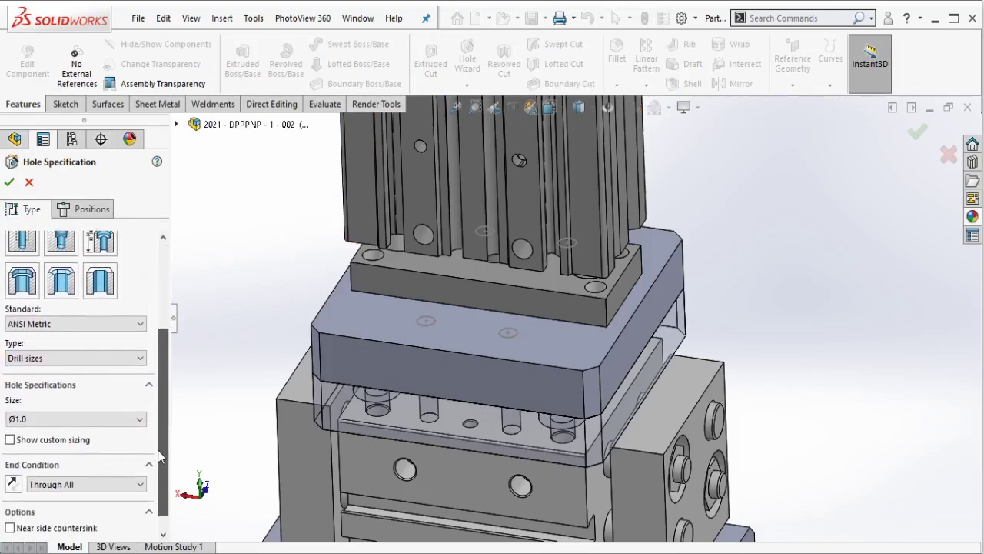
{"action": "left_click", "coordinate": [128, 343]}
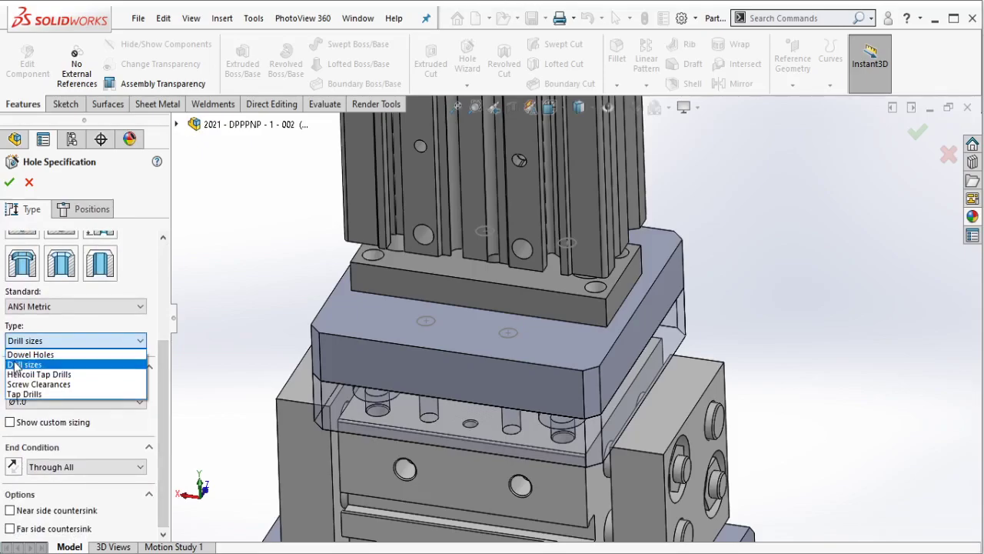
{"action": "left_click", "coordinate": [38, 366]}
{"action": "left_click", "coordinate": [94, 308]}
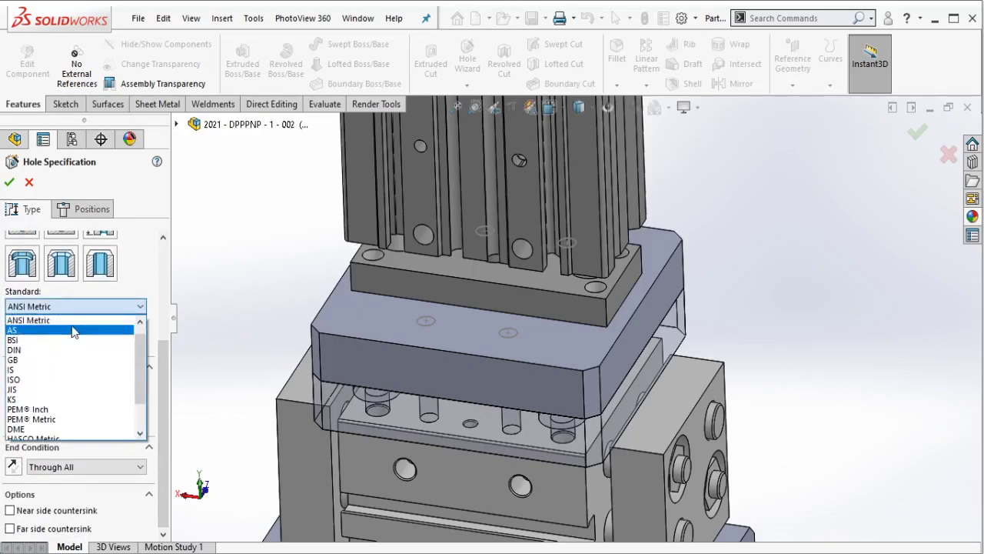
{"action": "left_click", "coordinate": [55, 322]}
{"action": "left_click", "coordinate": [102, 403]}
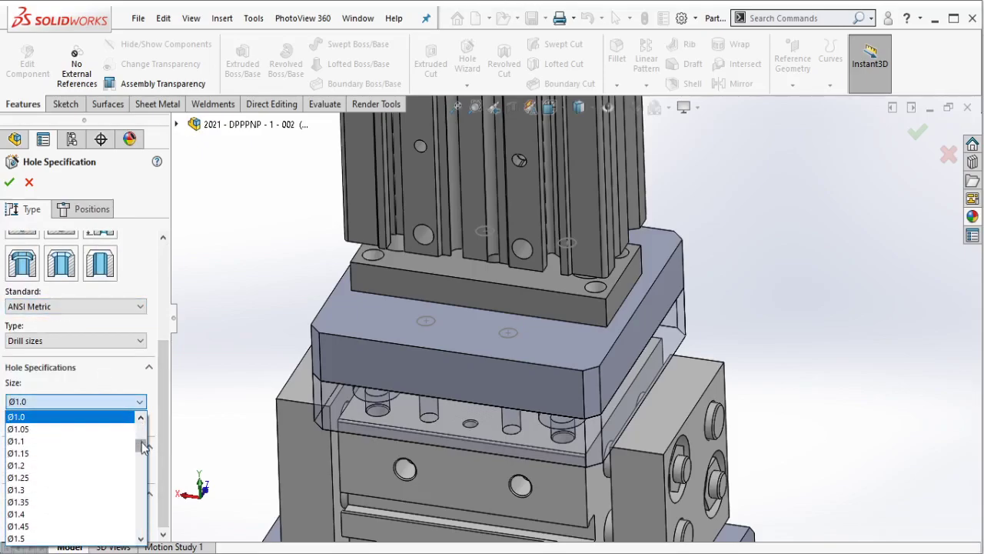
{"action": "left_click_drag", "start_coordinate": [141, 446], "coordinate": [141, 471]}
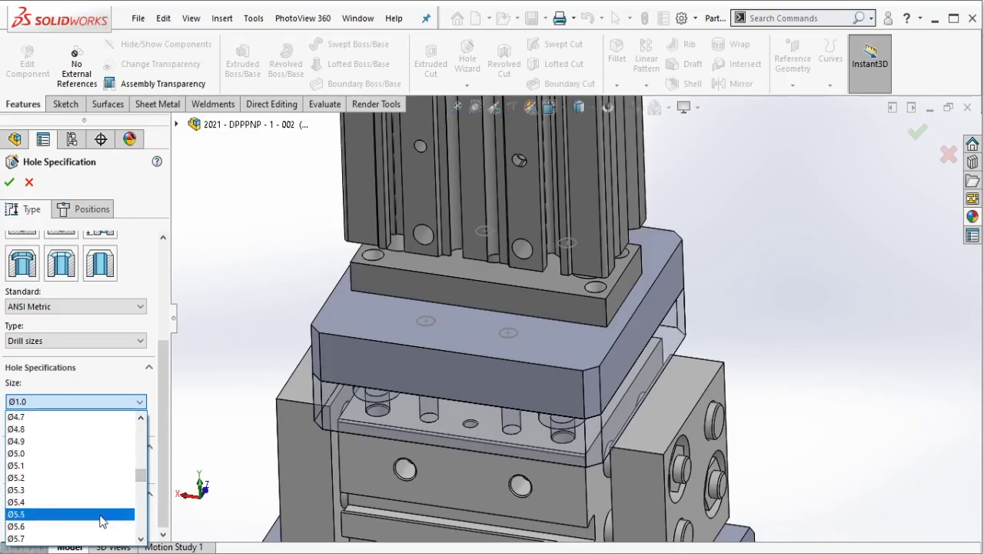
{"action": "left_click", "coordinate": [106, 514]}
- Place the Ø5.5 holes at the marked mounting points on the plate's top face
{"action": "left_click", "coordinate": [85, 211]}
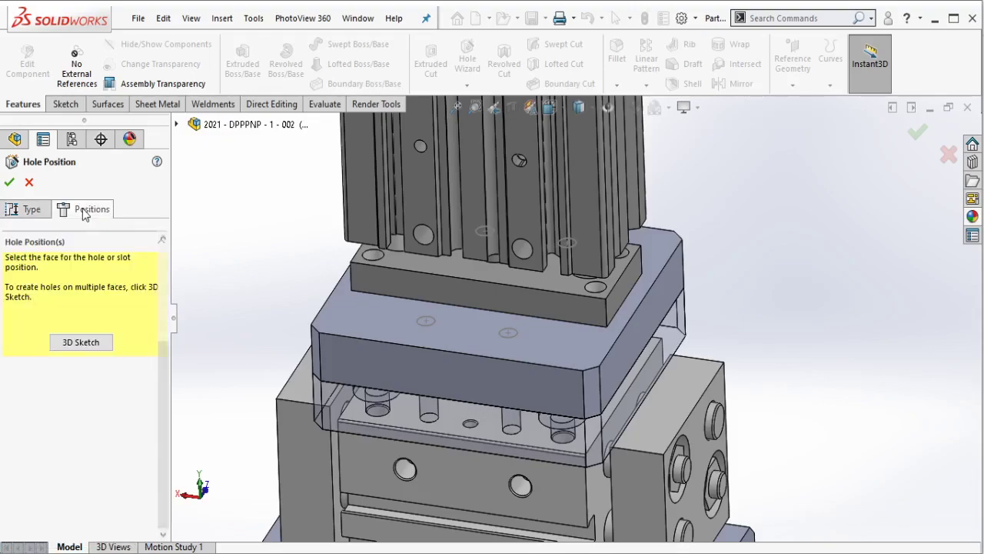
{"action": "left_click", "coordinate": [426, 321]}
{"action": "scroll", "coordinate": [426, 321], "scroll_direction": "down", "scroll_amount": 4}
{"action": "scroll", "coordinate": [426, 320], "scroll_direction": "down", "scroll_amount": 2}
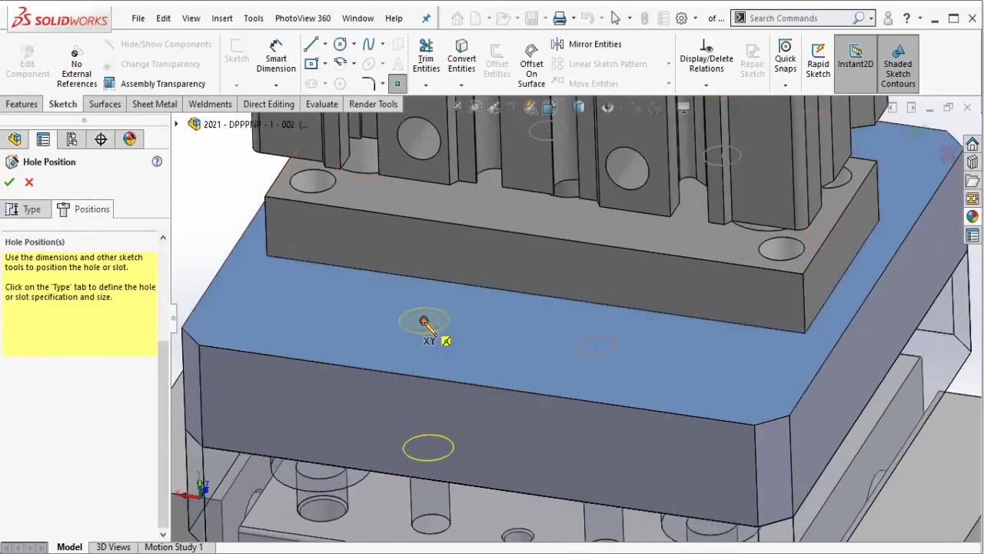
{"action": "left_click", "coordinate": [598, 345]}
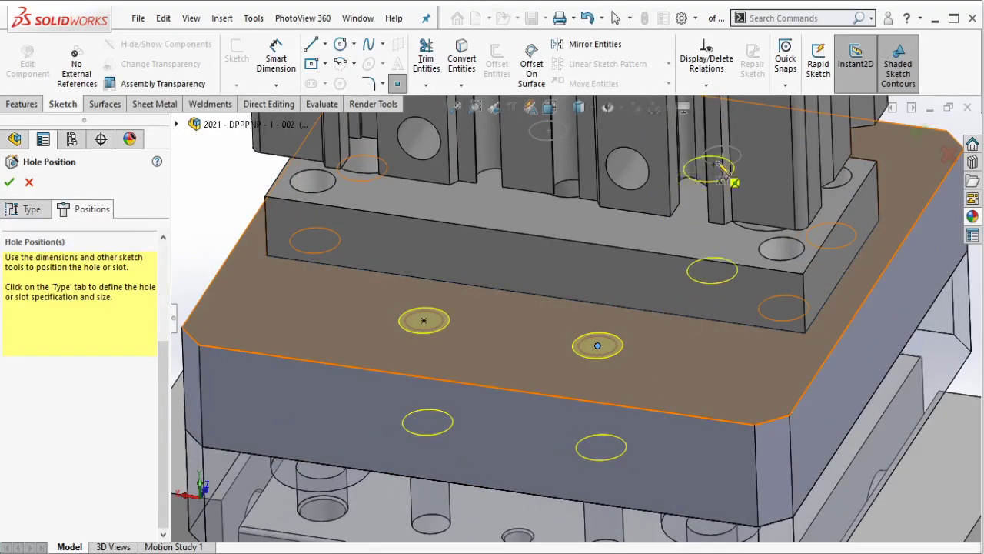
{"action": "left_click", "coordinate": [721, 156]}
{"action": "left_click", "coordinate": [548, 131]}
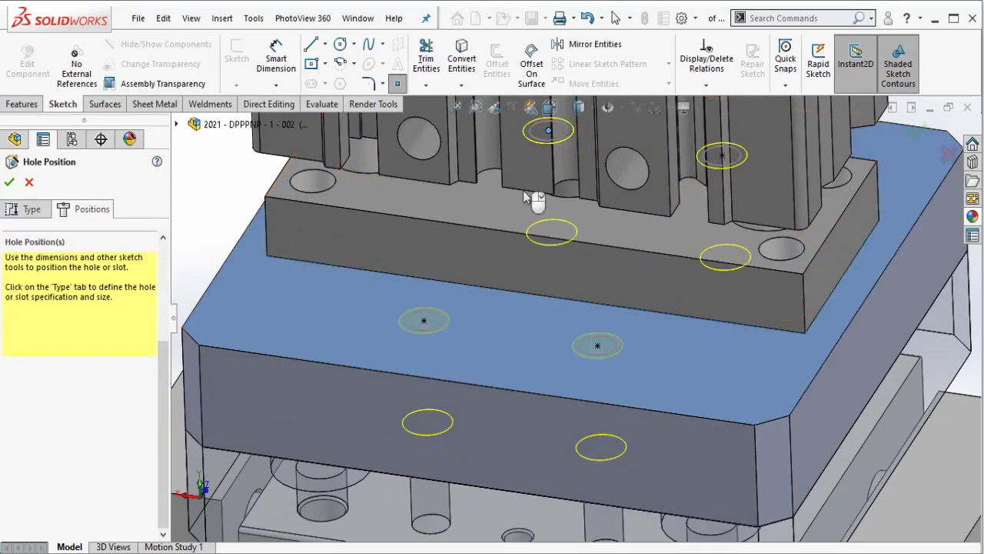
- Create the Ø5.5 drilled hole feature and view the assembly from the front
{"action": "key", "text": "Return"}
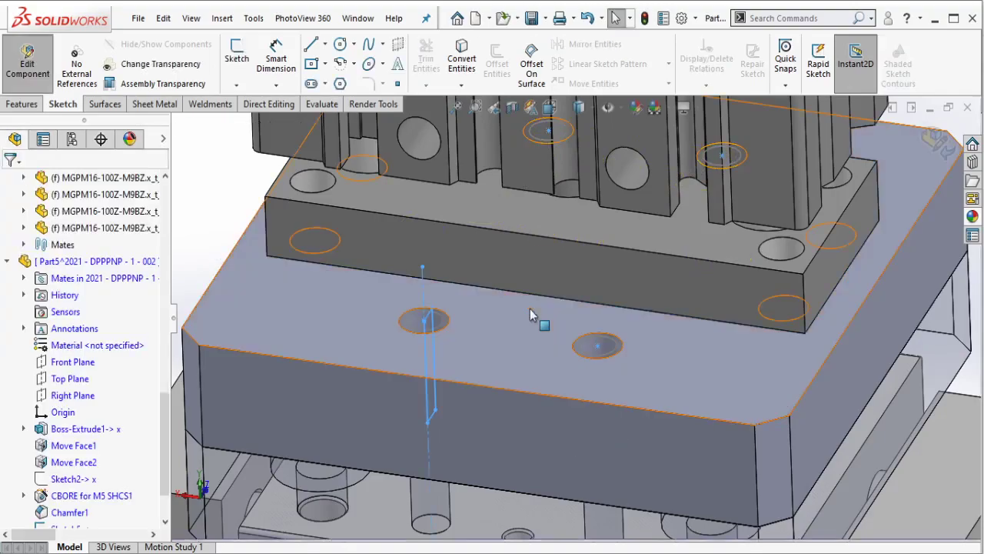
{"action": "left_click", "coordinate": [442, 324]}
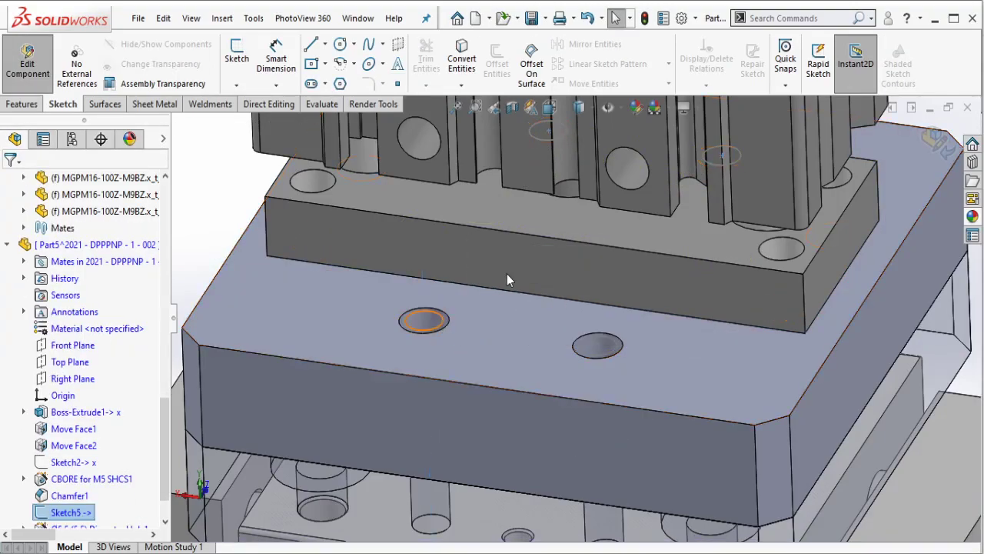
{"action": "middle_click_drag", "start_coordinate": [531, 321], "coordinate": [689, 348]}
{"action": "scroll", "coordinate": [692, 338], "scroll_direction": "up", "scroll_amount": 2}
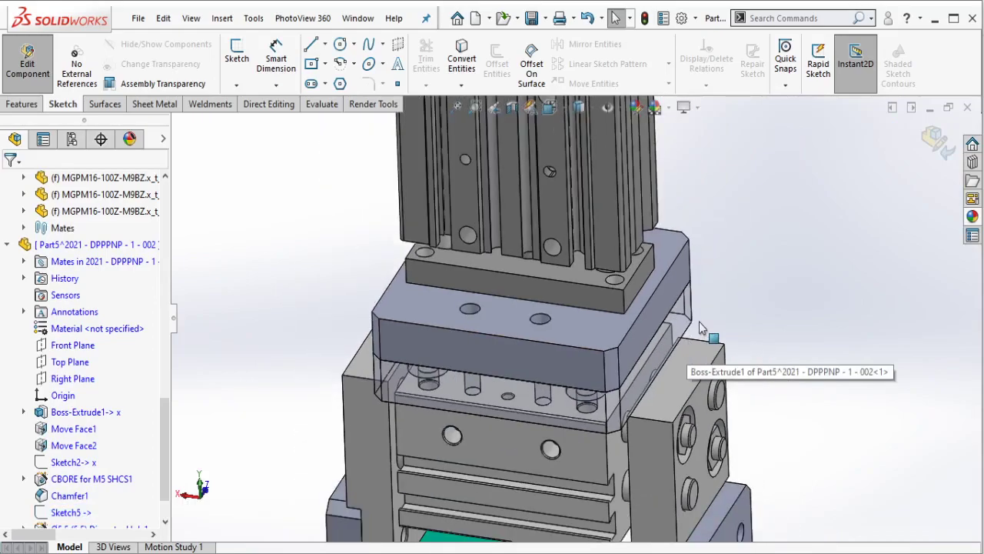
{"action": "scroll", "coordinate": [698, 327], "scroll_direction": "up", "scroll_amount": 2}
{"action": "scroll", "coordinate": [699, 327], "scroll_direction": "down", "scroll_amount": 2}
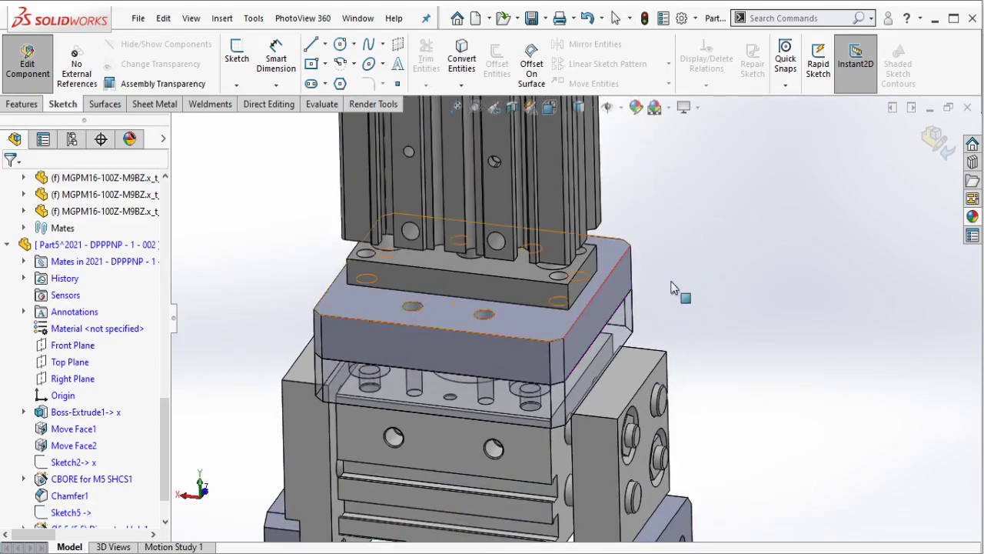
- Break all of Part5's external references and exit in-place part editing
{"action": "right_click", "coordinate": [143, 249]}
{"action": "key", "text": "Escape"}
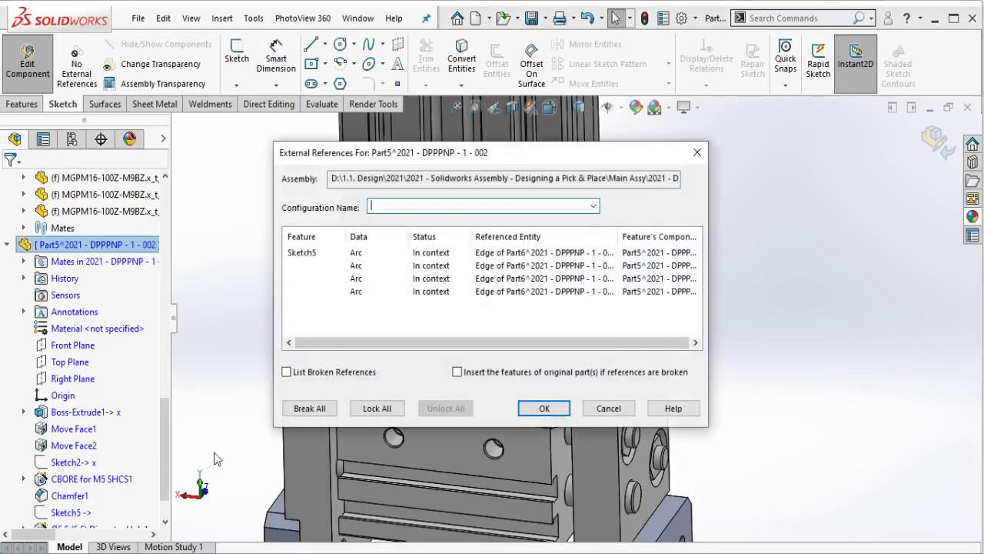
{"action": "left_click", "coordinate": [311, 408]}
{"action": "left_click", "coordinate": [555, 326]}
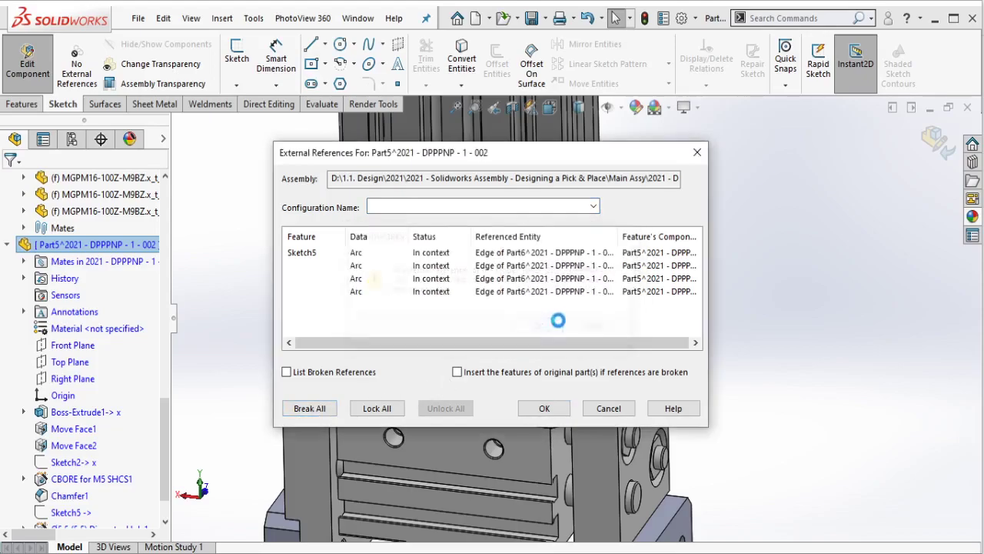
{"action": "left_click", "coordinate": [544, 408]}
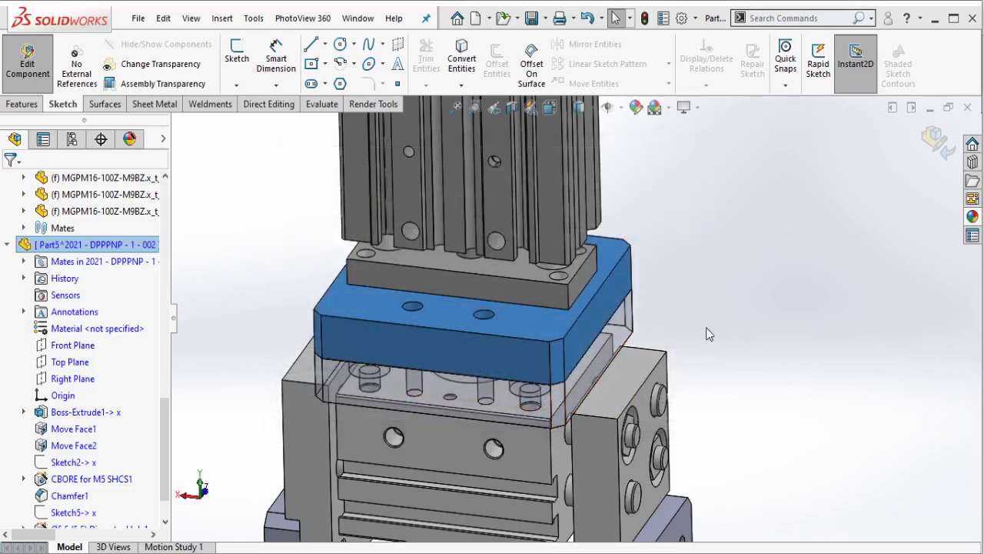
{"action": "left_click", "coordinate": [34, 74]}
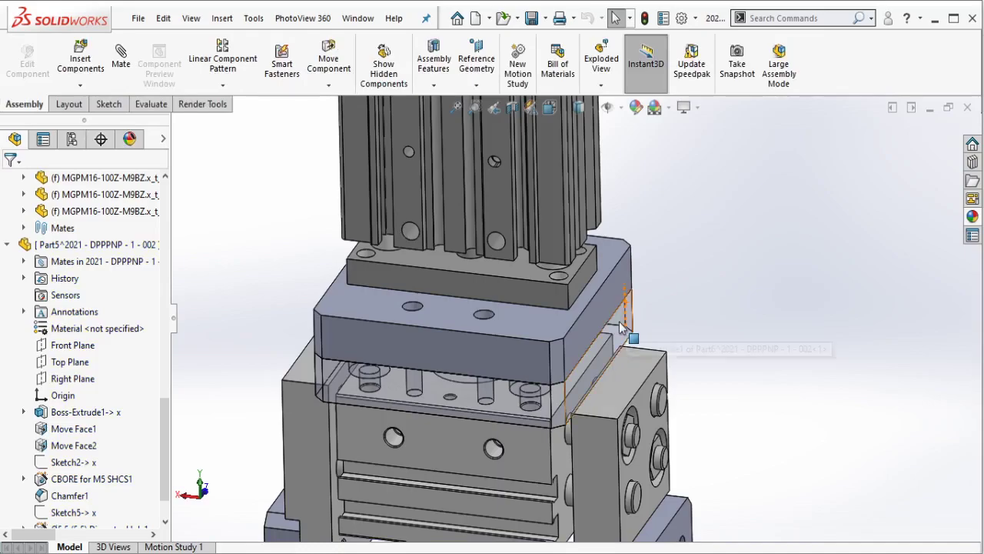
- Drag the gripper body away from the upper plate and move it back into place
{"action": "left_click", "coordinate": [621, 328]}
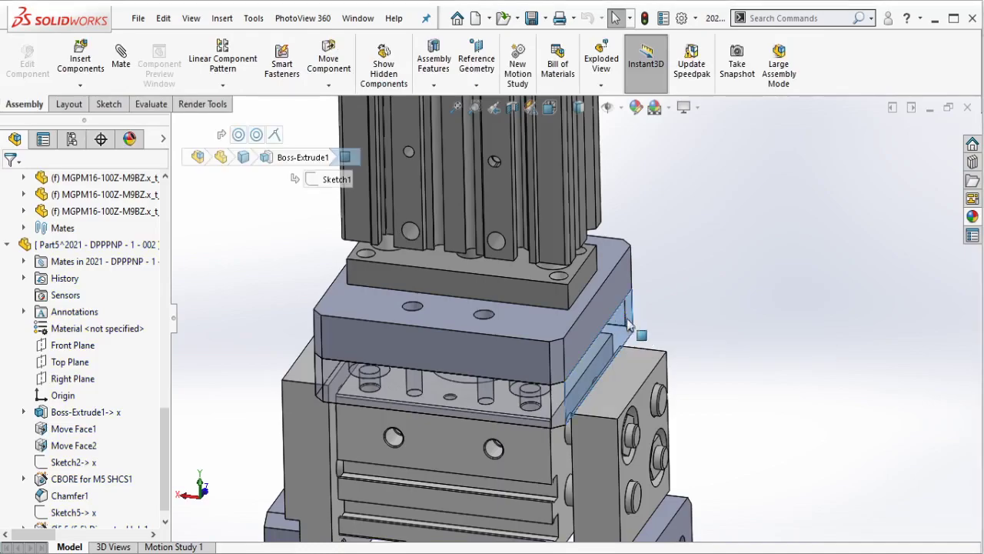
{"action": "left_click", "coordinate": [754, 317]}
{"action": "scroll", "coordinate": [753, 316], "scroll_direction": "up", "scroll_amount": 3}
{"action": "left_click", "coordinate": [551, 396]}
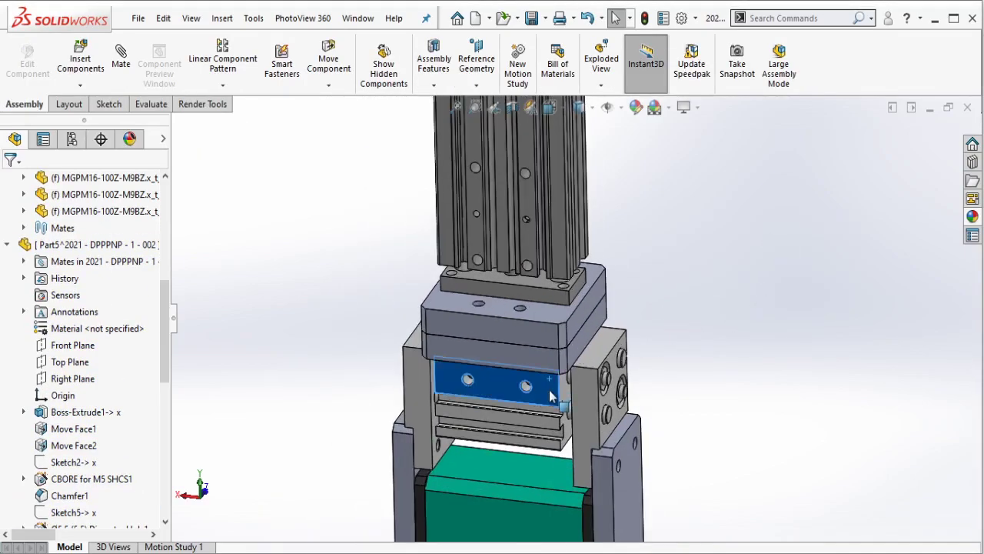
{"action": "left_click_drag", "start_coordinate": [550, 396], "coordinate": [574, 446]}
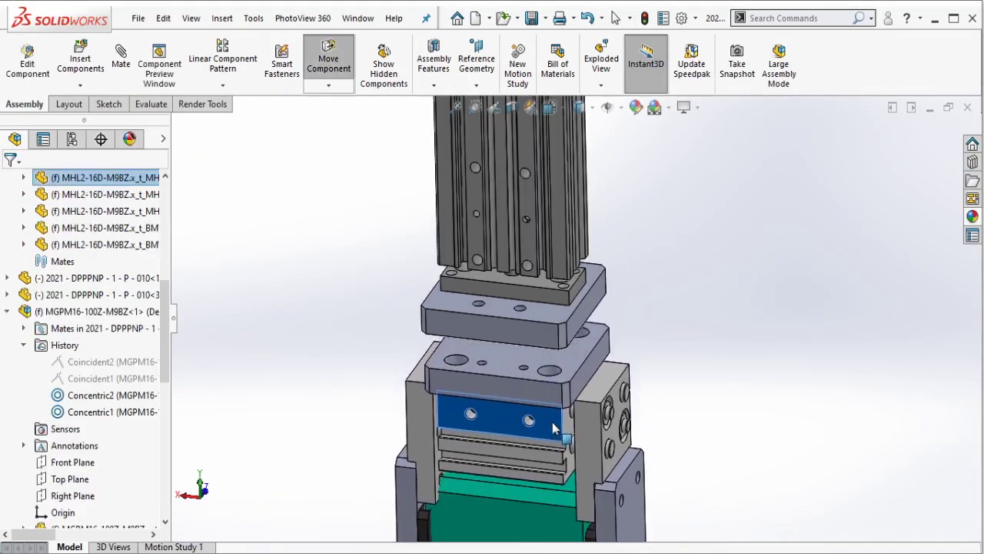
{"action": "left_click", "coordinate": [554, 339]}
{"action": "scroll", "coordinate": [565, 334], "scroll_direction": "down", "scroll_amount": 3}
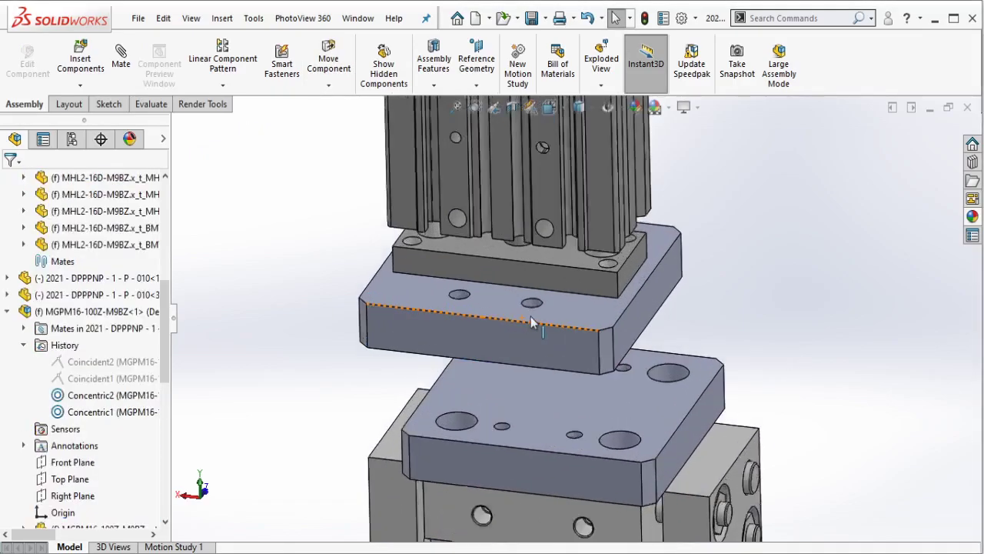
{"action": "scroll", "coordinate": [554, 323], "scroll_direction": "down", "scroll_amount": 3}
- Add two concentric mates aligning the upper plate's holes with the matching lower holes
{"action": "left_click", "coordinate": [538, 298]}
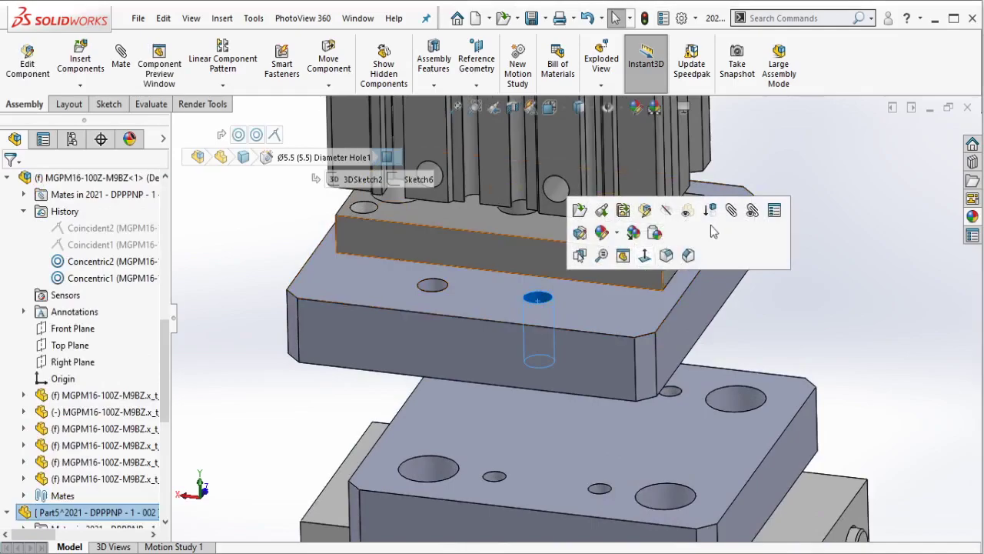
{"action": "key", "text": "m"}
{"action": "left_click", "coordinate": [600, 489]}
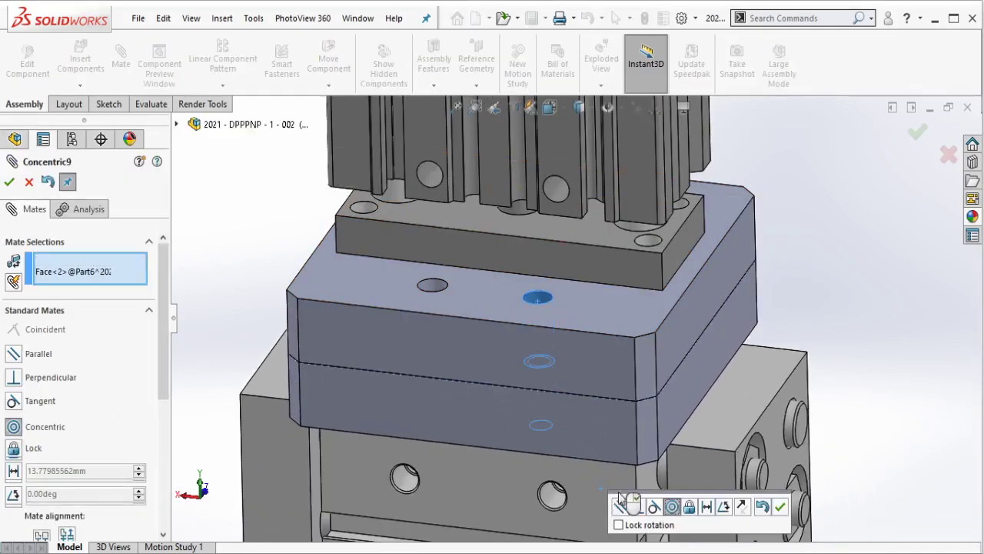
{"action": "left_click", "coordinate": [780, 507]}
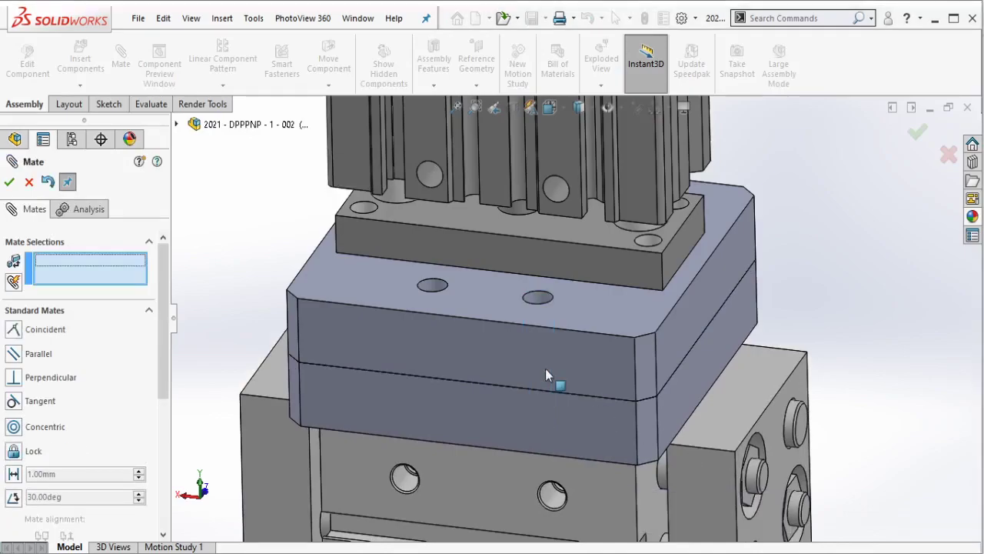
{"action": "mouse_move", "coordinate": [547, 370]}
{"action": "middle_mouse_down"}
{"action": "mouse_move", "coordinate": [689, 405]}
{"action": "mouse_move", "coordinate": [507, 421]}
{"action": "middle_mouse_up"}
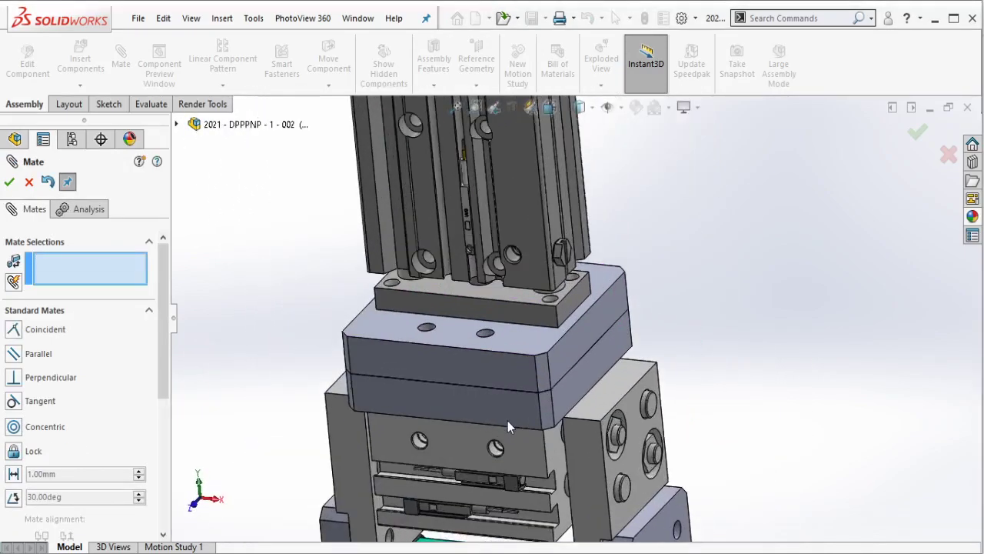
{"action": "scroll", "coordinate": [508, 421], "scroll_direction": "down", "scroll_amount": 2}
{"action": "scroll", "coordinate": [519, 403], "scroll_direction": "down", "scroll_amount": 2}
{"action": "scroll", "coordinate": [526, 473], "scroll_direction": "down", "scroll_amount": 3}
{"action": "scroll", "coordinate": [512, 396], "scroll_direction": "down", "scroll_amount": 2}
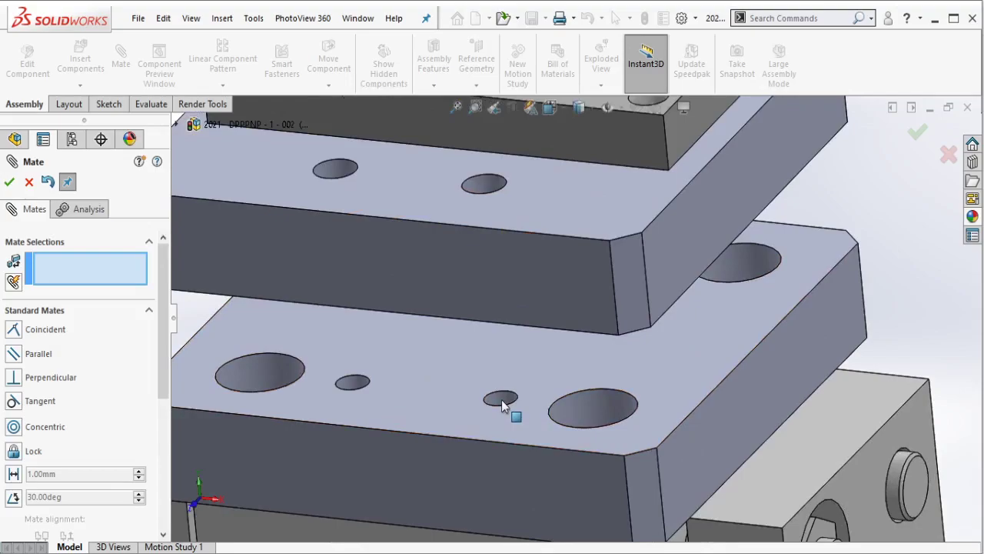
{"action": "left_click", "coordinate": [501, 398]}
{"action": "left_click", "coordinate": [484, 188]}
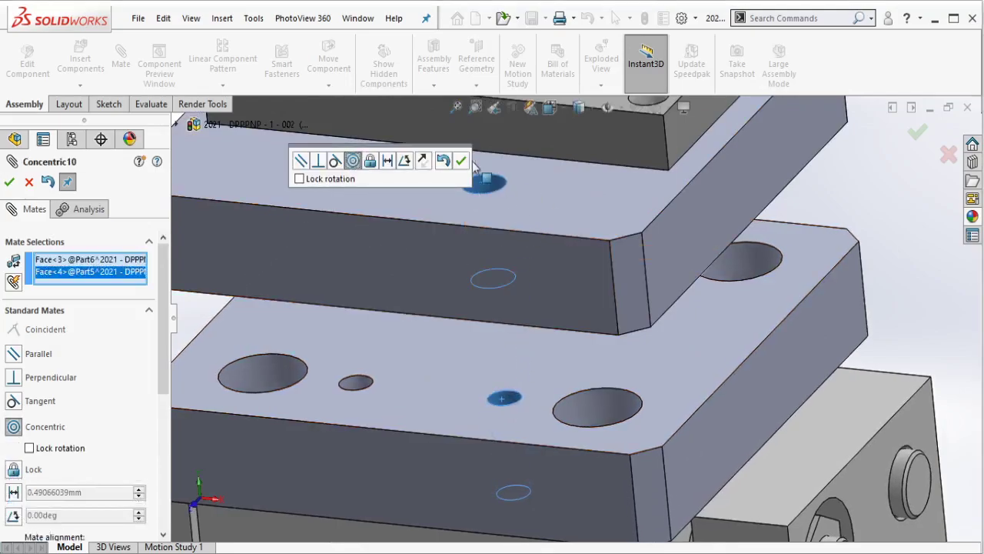
{"action": "left_click", "coordinate": [462, 161]}
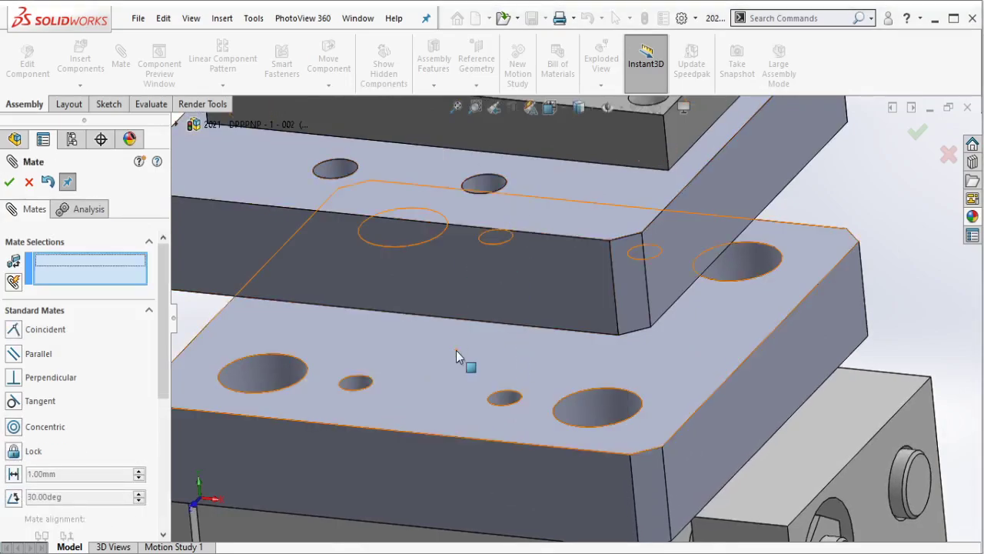
- Mate the lower plate's top face coincident with the underside face and close the Mate manager
{"action": "left_click", "coordinate": [456, 349]}
{"action": "middle_click_drag", "start_coordinate": [504, 363], "coordinate": [495, 262]}
{"action": "left_click", "coordinate": [566, 286]}
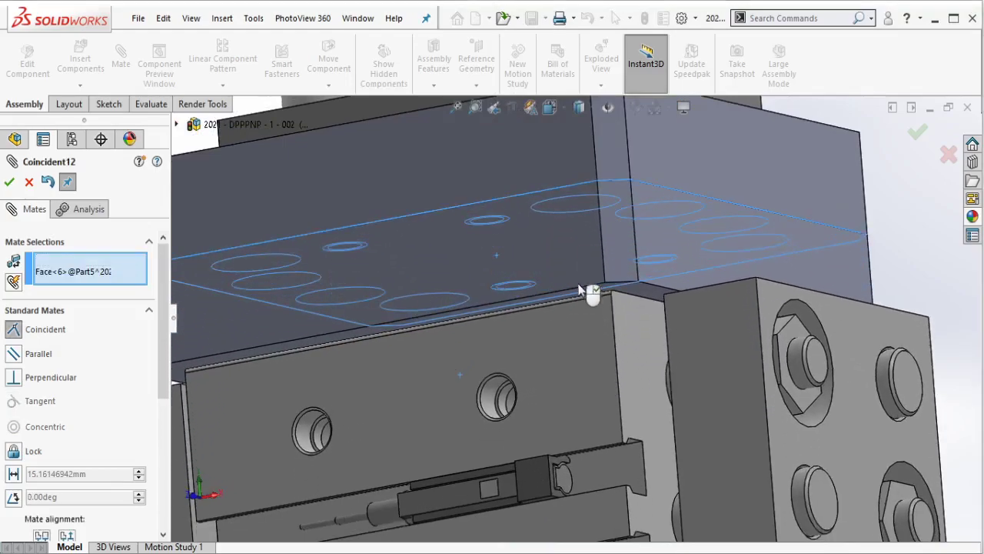
{"action": "left_click", "coordinate": [736, 265]}
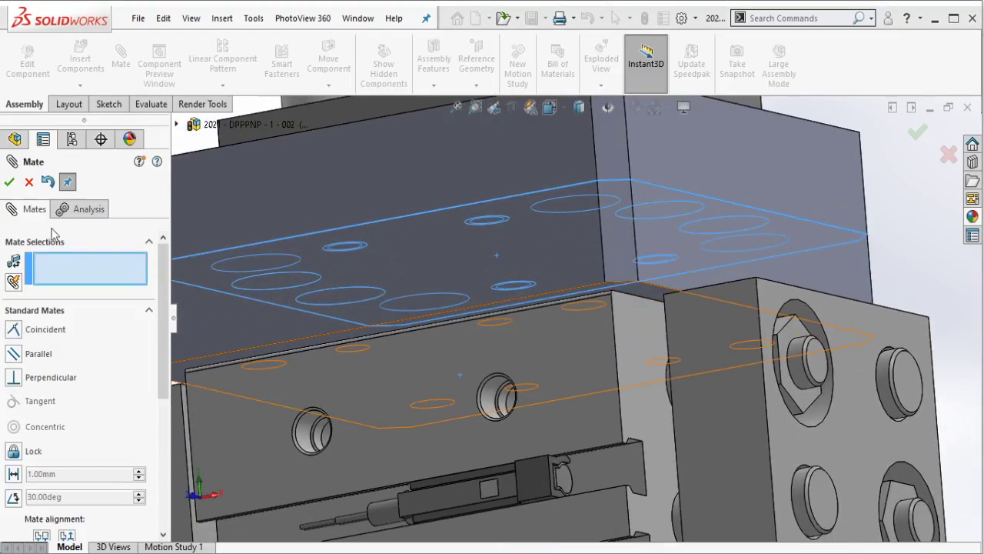
{"action": "key", "text": "Escape"}
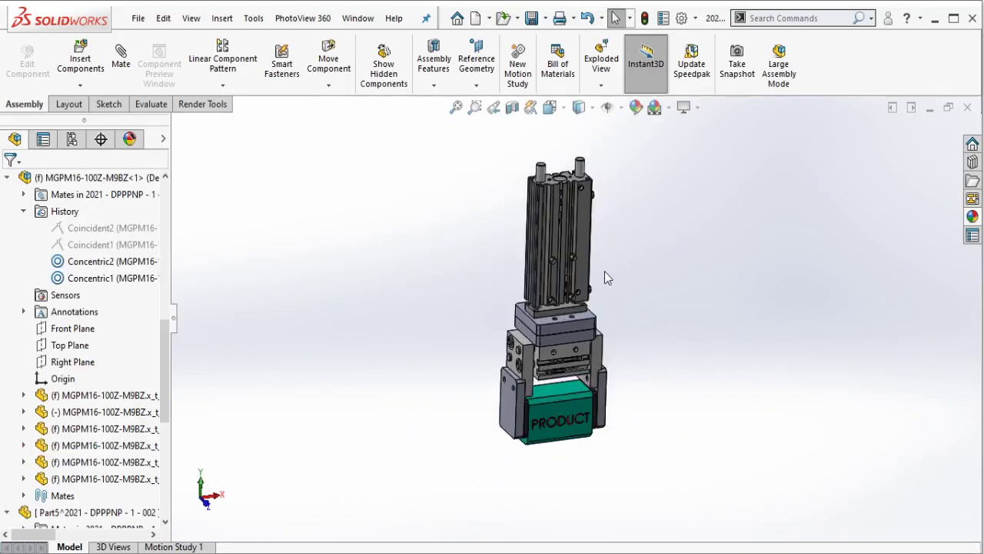
{"action": "mouse_move", "coordinate": [605, 271]}
{"action": "middle_mouse_down"}
{"action": "mouse_move", "coordinate": [592, 239]}
{"action": "mouse_move", "coordinate": [557, 306]}
{"action": "middle_mouse_up"}
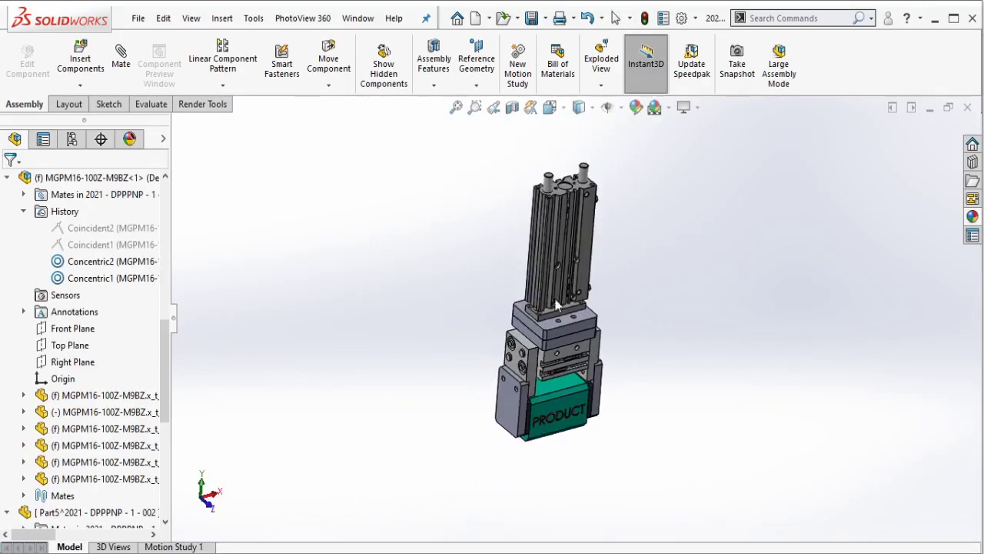
{"action": "scroll", "coordinate": [626, 259], "scroll_direction": "down", "scroll_amount": 3}
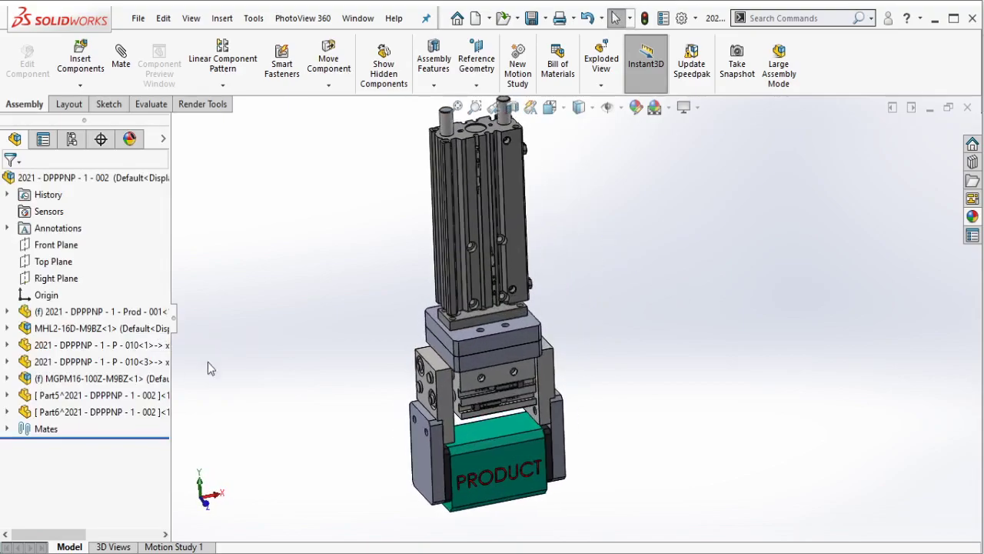
- Save Part5 as '2021 - DPPPNP - 1 - P - 011.sldprt'
{"action": "left_click", "coordinate": [120, 396]}
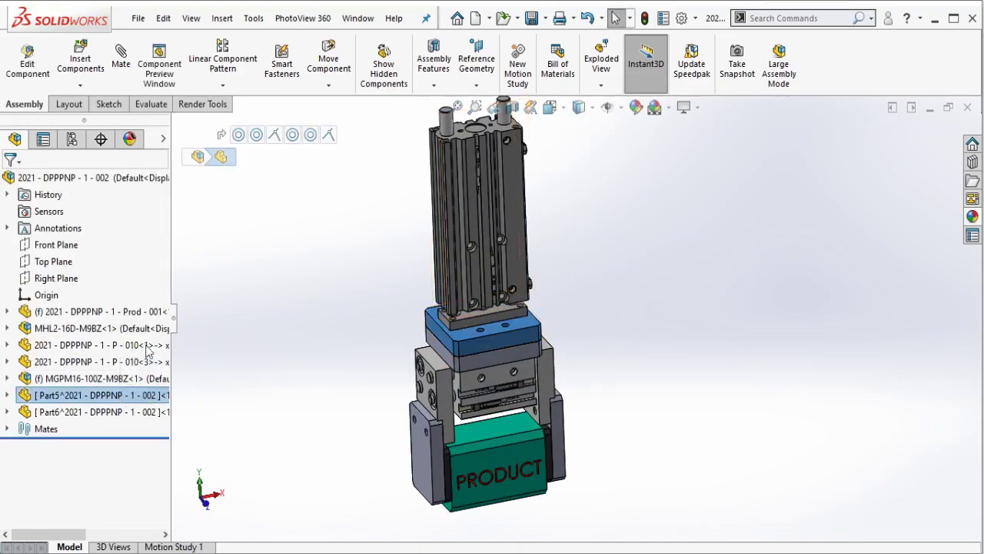
{"action": "mouse_move", "coordinate": [689, 134]}
{"action": "middle_mouse_down"}
{"action": "mouse_move", "coordinate": [629, 232]}
{"action": "mouse_move", "coordinate": [641, 300]}
{"action": "middle_mouse_up"}
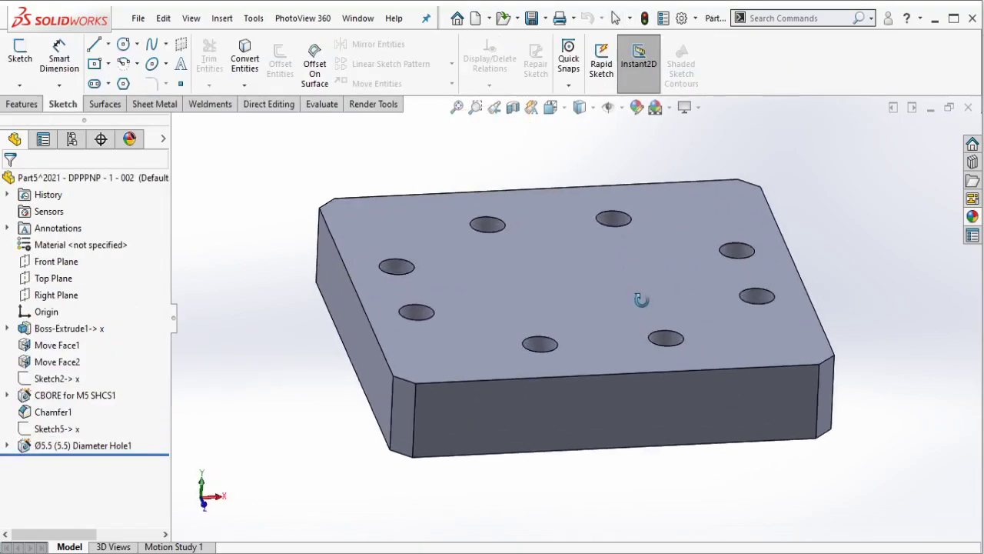
{"action": "scroll", "coordinate": [641, 300], "scroll_direction": "up", "scroll_amount": 1}
{"action": "left_click", "coordinate": [138, 17]}
{"action": "left_click", "coordinate": [154, 199]}
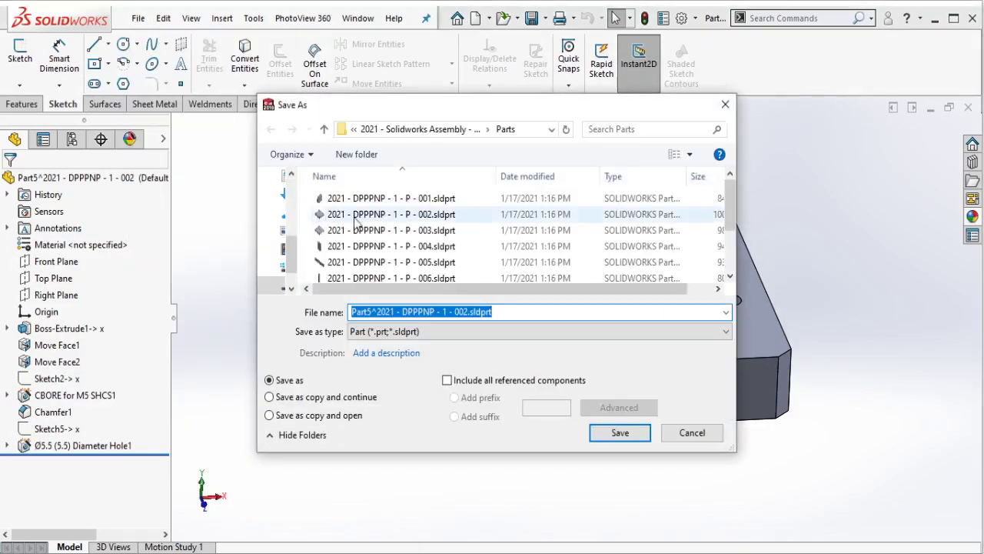
{"action": "left_click", "coordinate": [422, 274]}
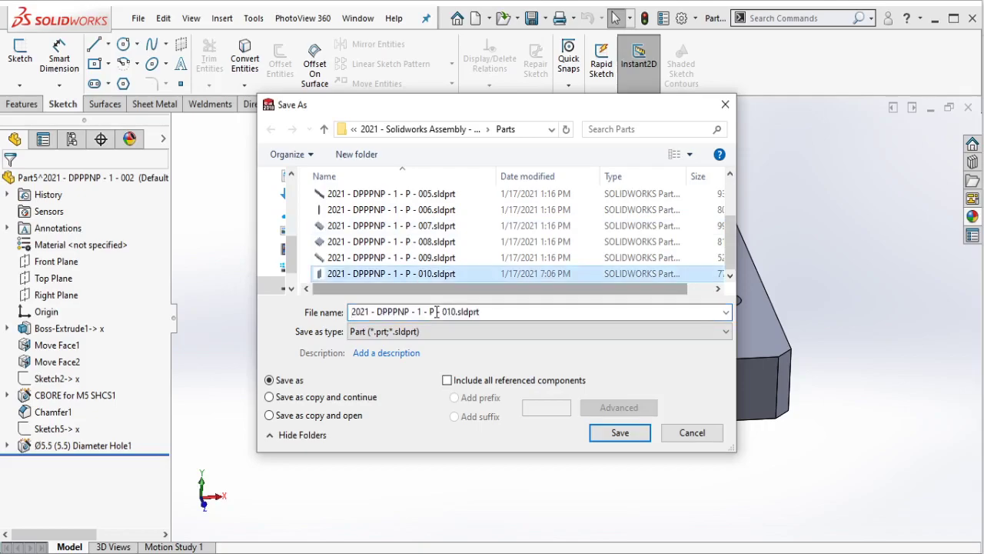
{"action": "left_click", "coordinate": [455, 312]}
{"action": "left_click", "coordinate": [456, 311]}
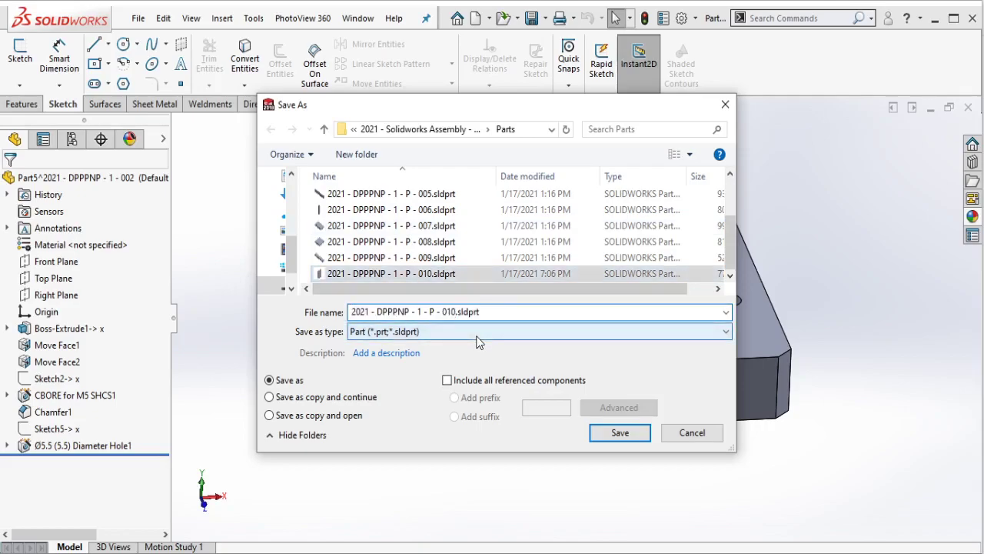
{"action": "key", "text": "BackSpace"}
{"action": "type", "text": "1"}
{"action": "left_click", "coordinate": [607, 433]}
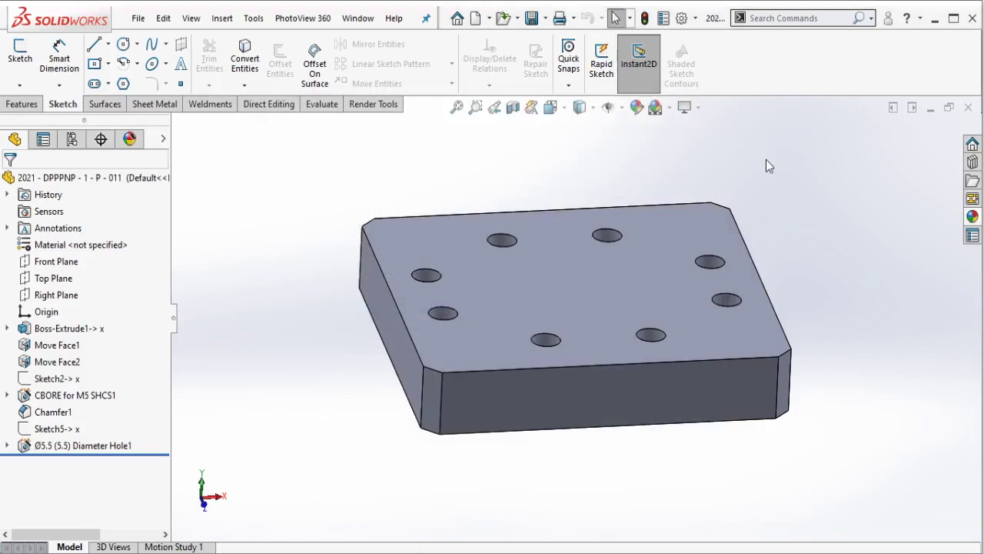
- Save Part6 as '2021 - DPPPNP - 1 - P - 012.sldprt' and close the part window
{"action": "key", "text": "ctrl+Tab"}
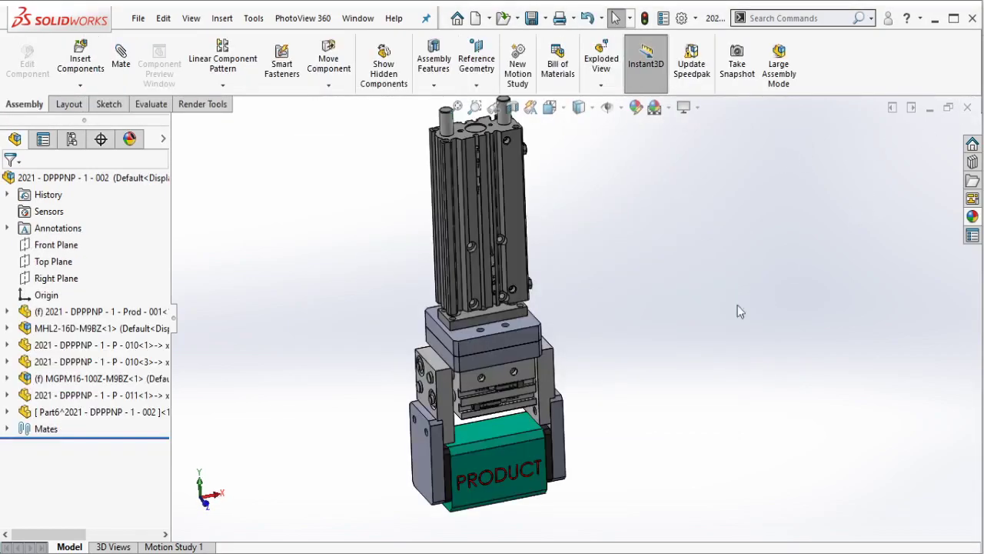
{"action": "left_click", "coordinate": [151, 415]}
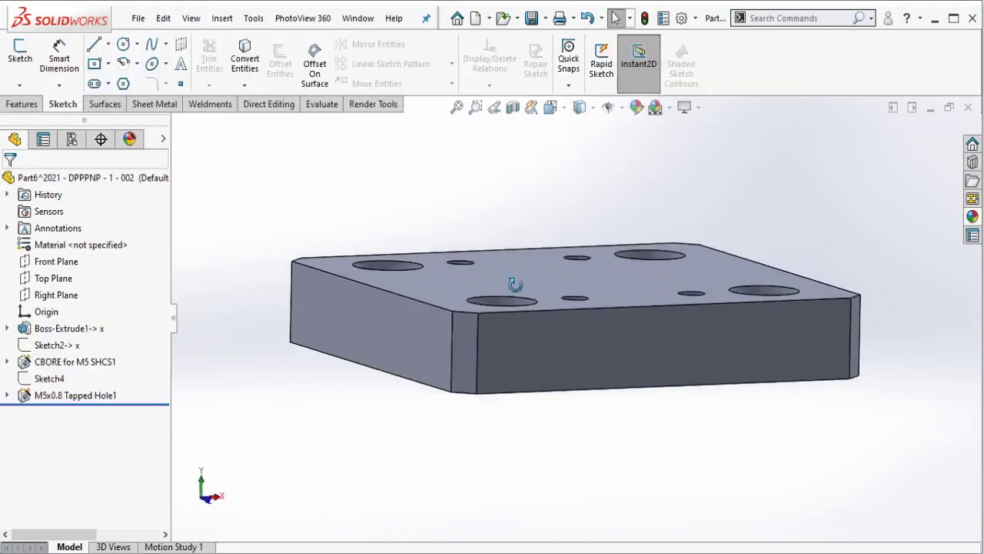
{"action": "middle_click_drag", "start_coordinate": [515, 284], "coordinate": [431, 230]}
{"action": "left_click", "coordinate": [138, 18]}
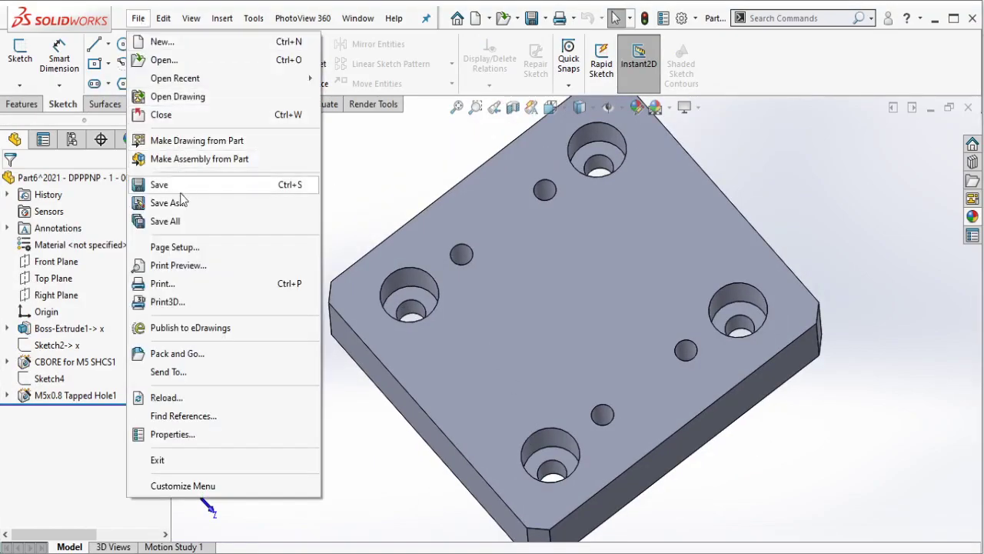
{"action": "left_click", "coordinate": [169, 202]}
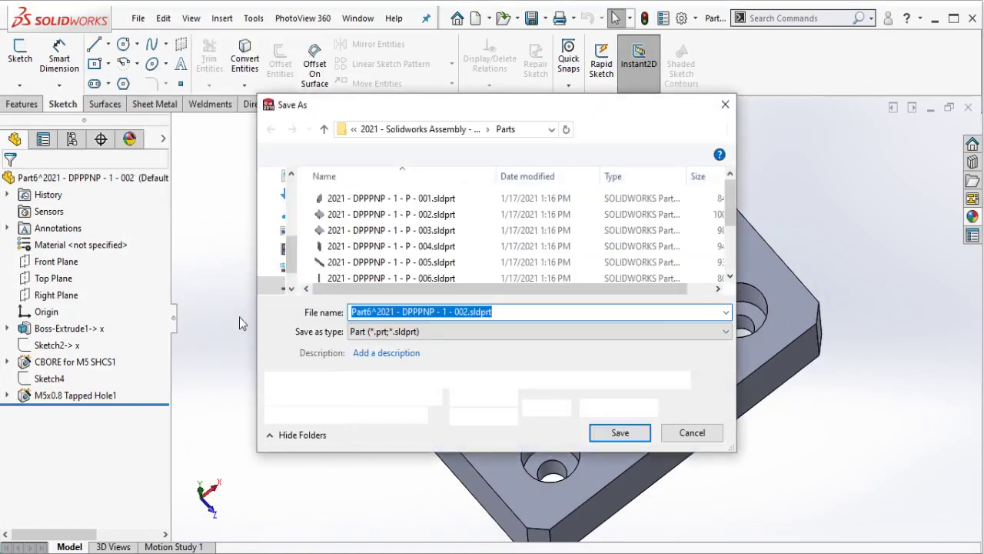
{"action": "scroll", "coordinate": [461, 246], "scroll_direction": "down", "scroll_amount": 2}
{"action": "left_click", "coordinate": [416, 273]}
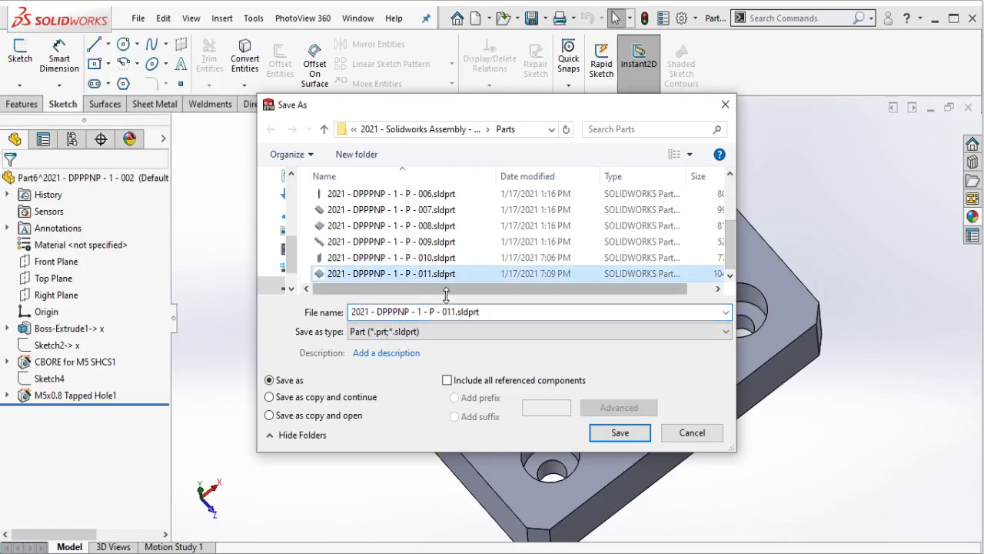
{"action": "left_click", "coordinate": [455, 312]}
{"action": "key", "text": "BackSpace"}
{"action": "type", "text": "2"}
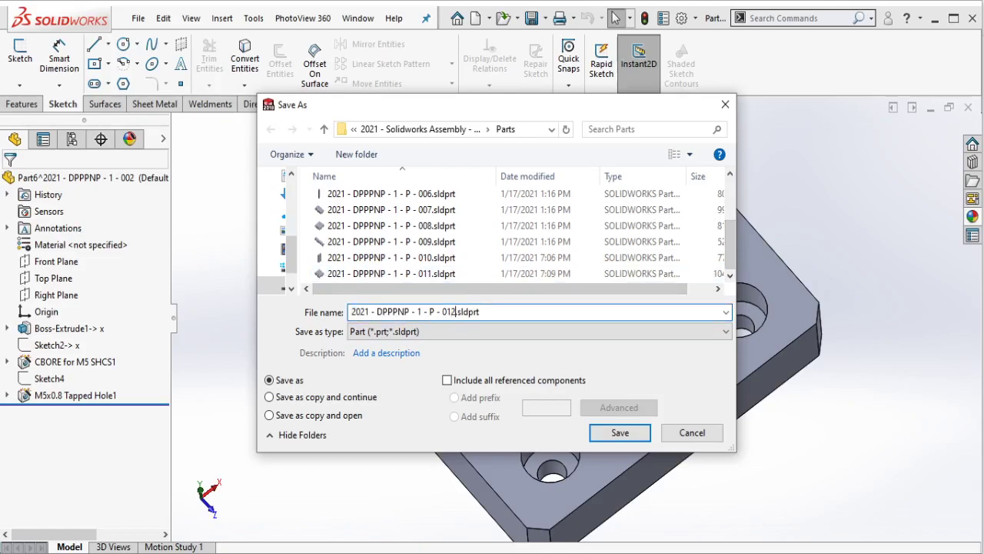
{"action": "left_click", "coordinate": [599, 437]}
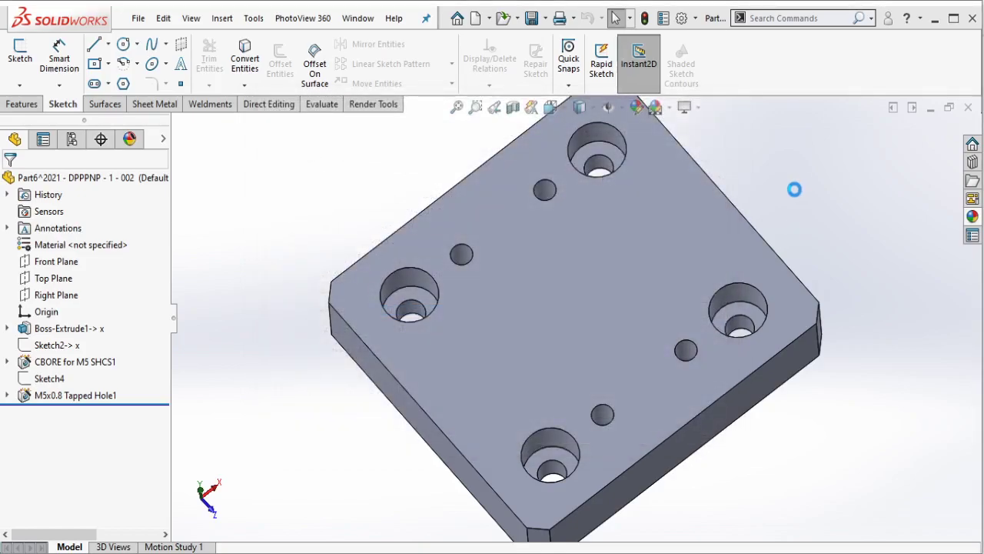
{"action": "left_click", "coordinate": [966, 109]}
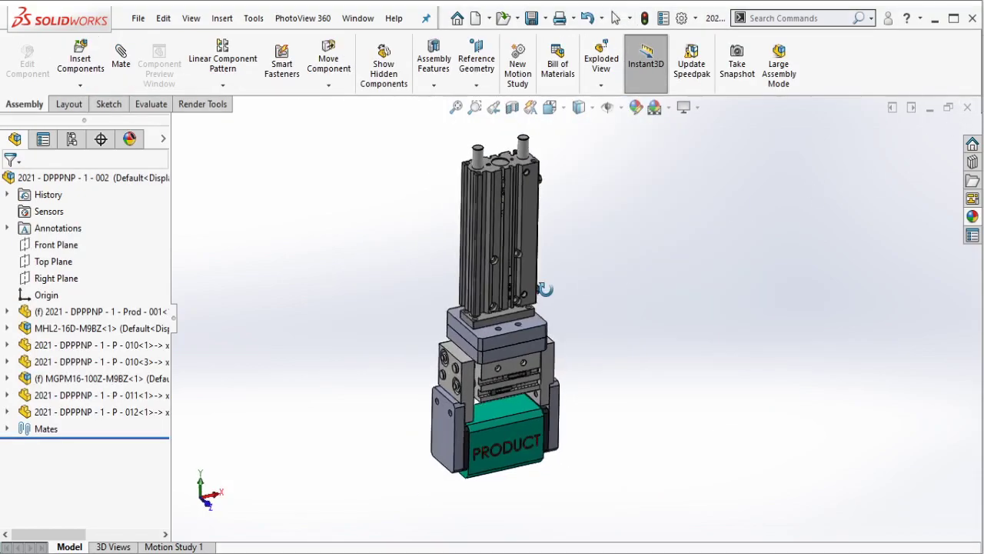
- Insert a new part, Part7, into the assembly and edit it in place
{"action": "middle_click_drag", "start_coordinate": [541, 289], "coordinate": [673, 269]}
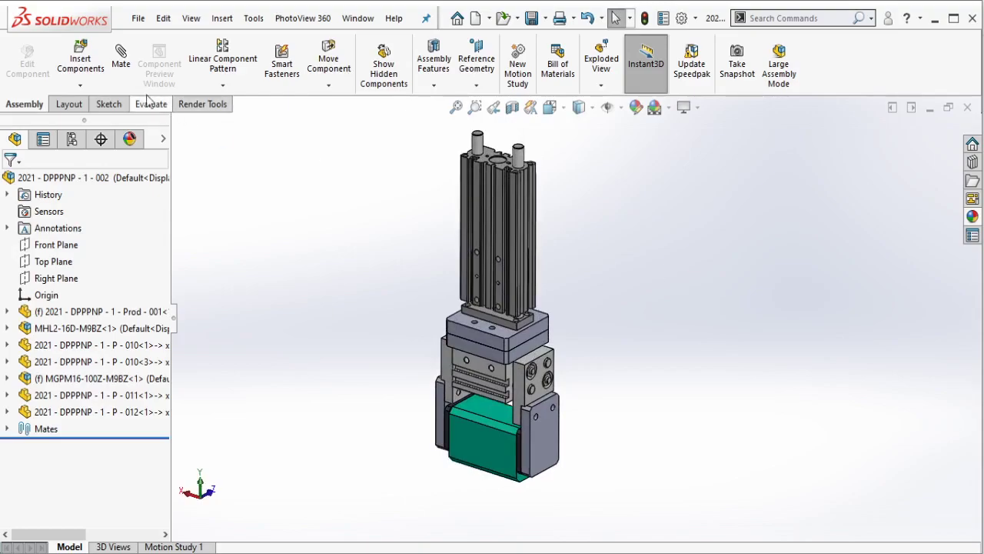
{"action": "left_click", "coordinate": [93, 85]}
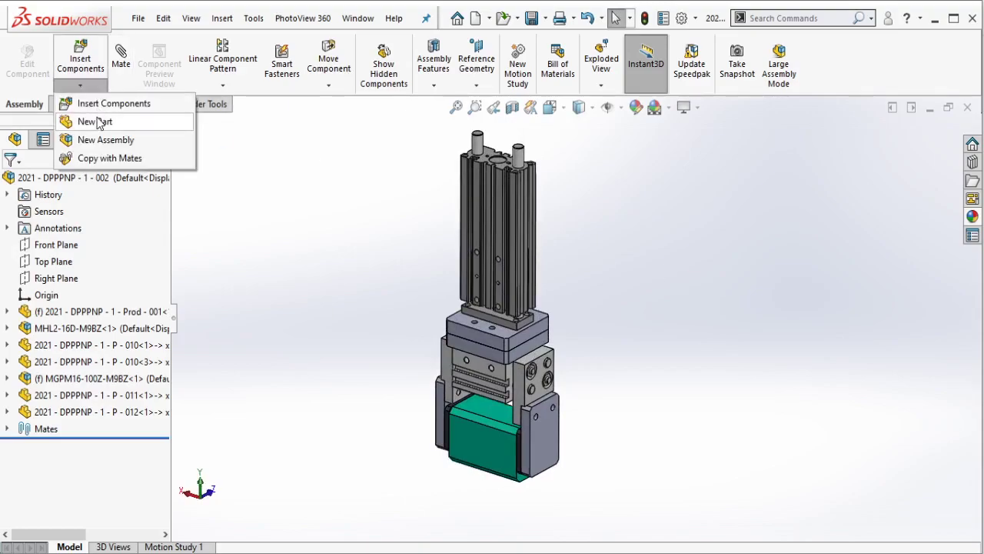
{"action": "left_click", "coordinate": [98, 122]}
{"action": "left_click", "coordinate": [226, 285]}
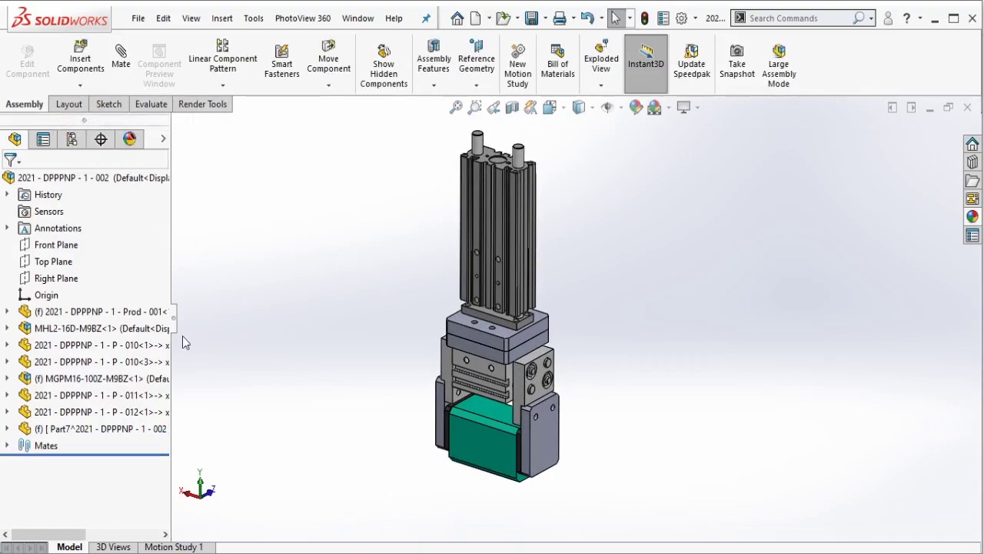
{"action": "left_click", "coordinate": [136, 429]}
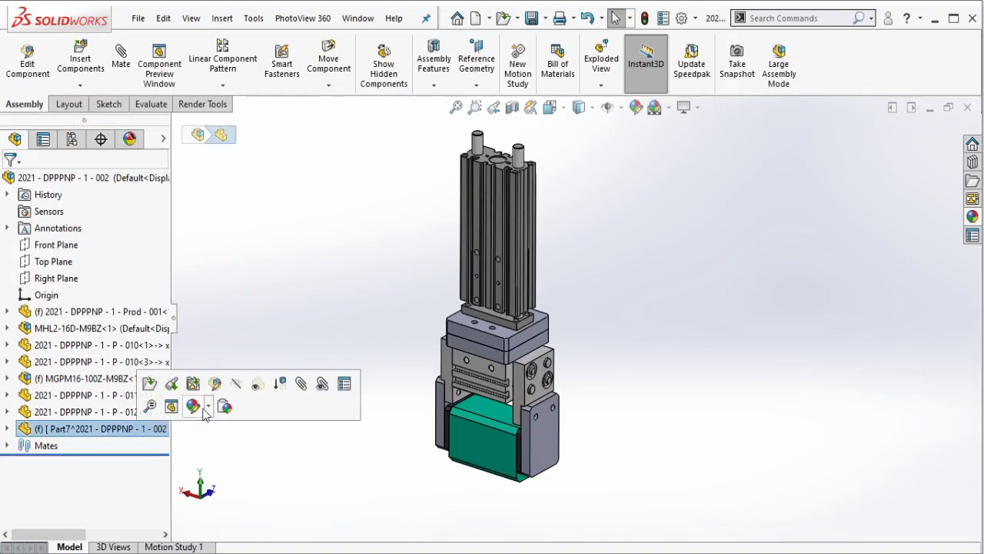
{"action": "left_click", "coordinate": [216, 390]}
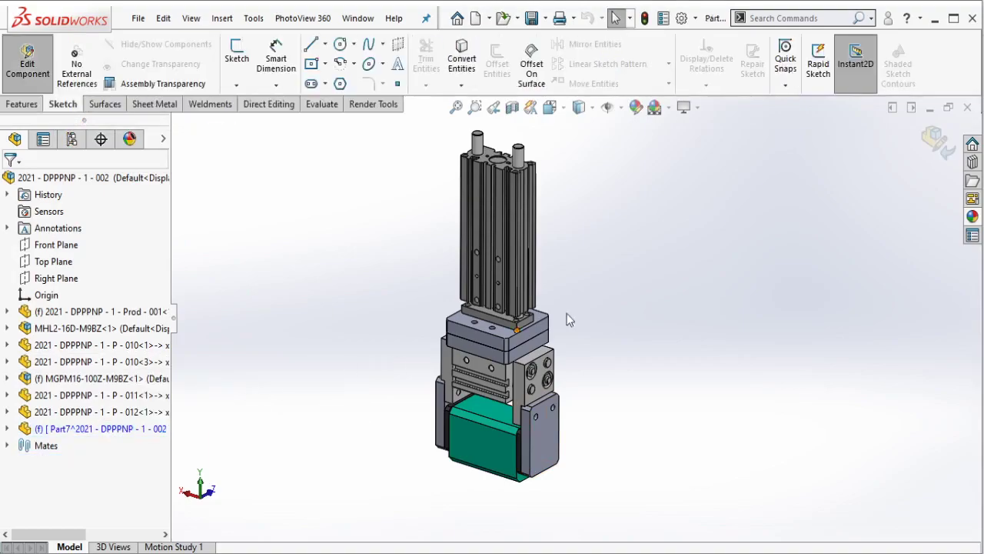
- Start a sketch on the cylinder's narrow side face
{"action": "scroll", "coordinate": [507, 231], "scroll_direction": "down", "scroll_amount": 5}
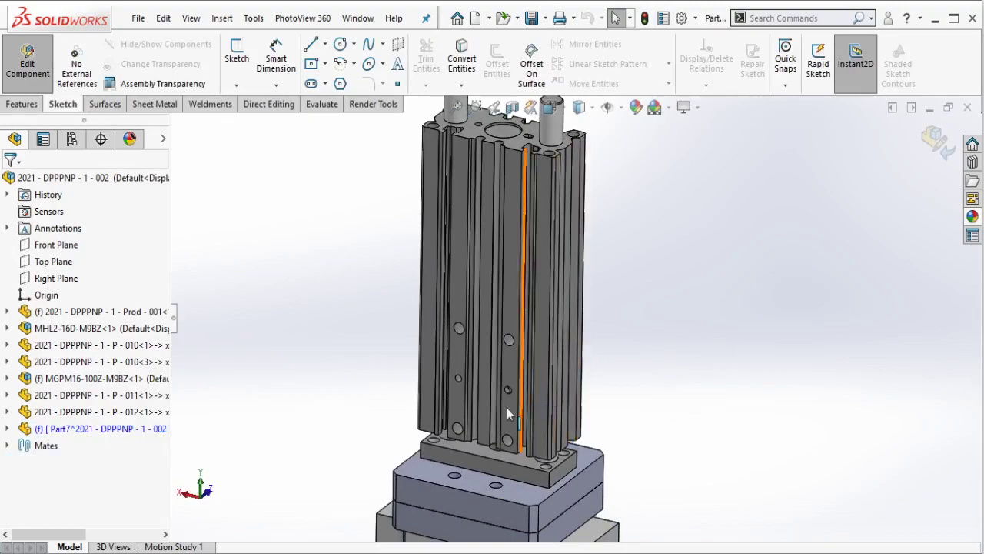
{"action": "scroll", "coordinate": [507, 410], "scroll_direction": "down", "scroll_amount": 3}
{"action": "scroll", "coordinate": [487, 421], "scroll_direction": "down", "scroll_amount": 3}
{"action": "left_click", "coordinate": [425, 343]}
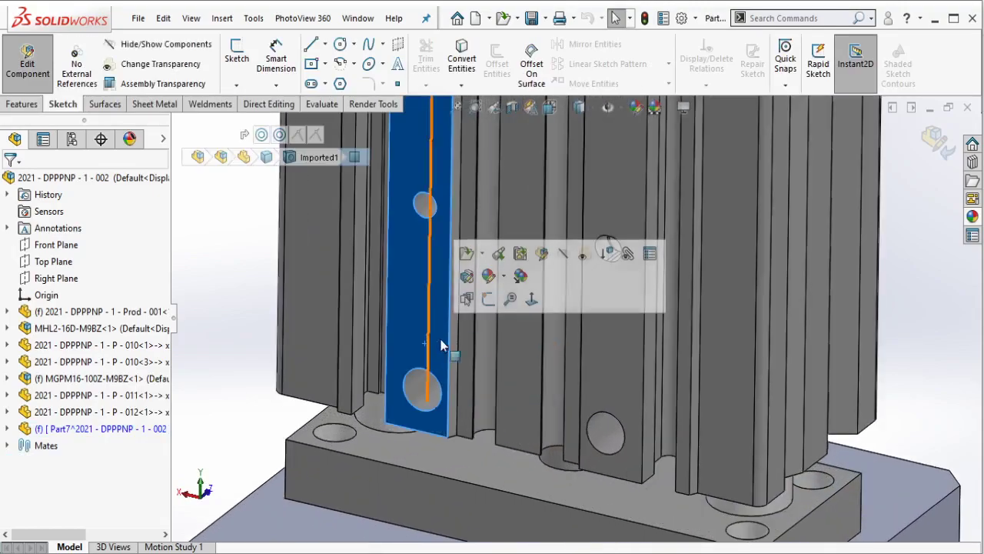
{"action": "left_click", "coordinate": [488, 299]}
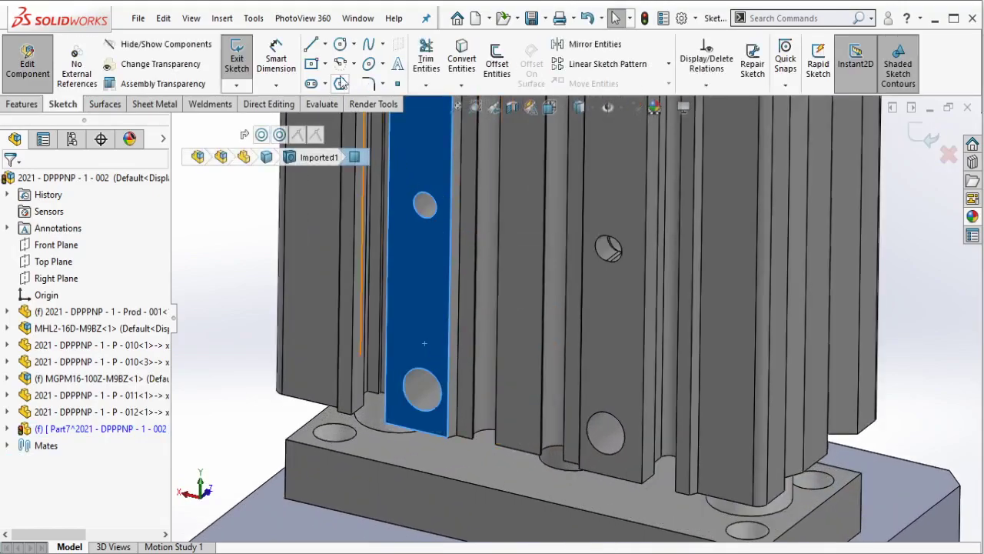
- Draw a centerline joining the centres of the two lower holes on the rear face
{"action": "left_click", "coordinate": [325, 44]}
{"action": "left_click", "coordinate": [344, 83]}
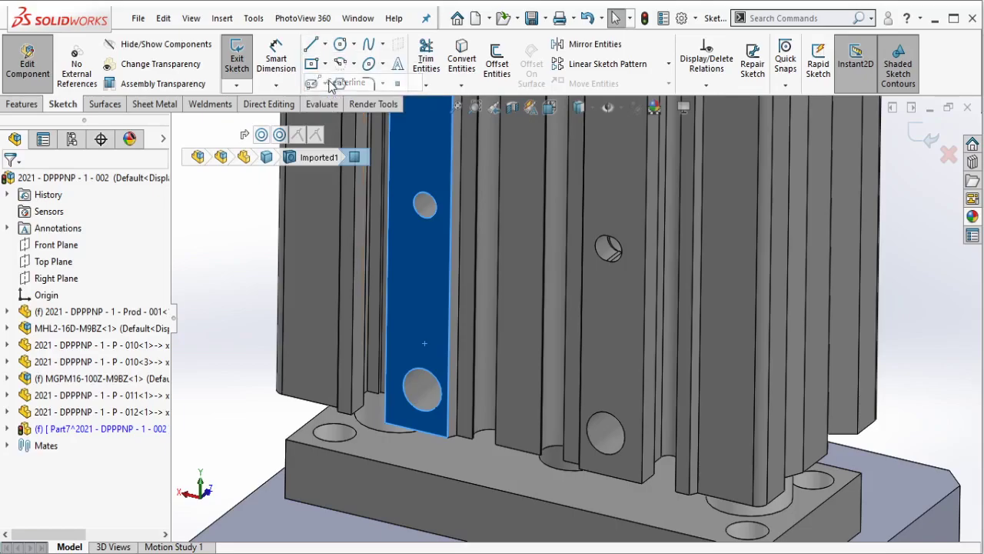
{"action": "left_click", "coordinate": [422, 391]}
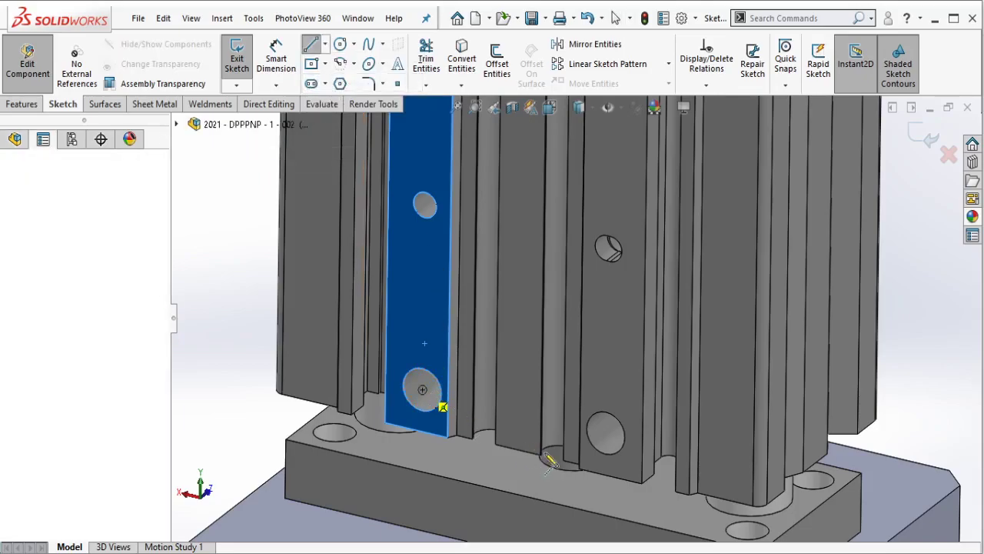
{"action": "left_click", "coordinate": [606, 434]}
{"action": "key", "text": "Escape"}
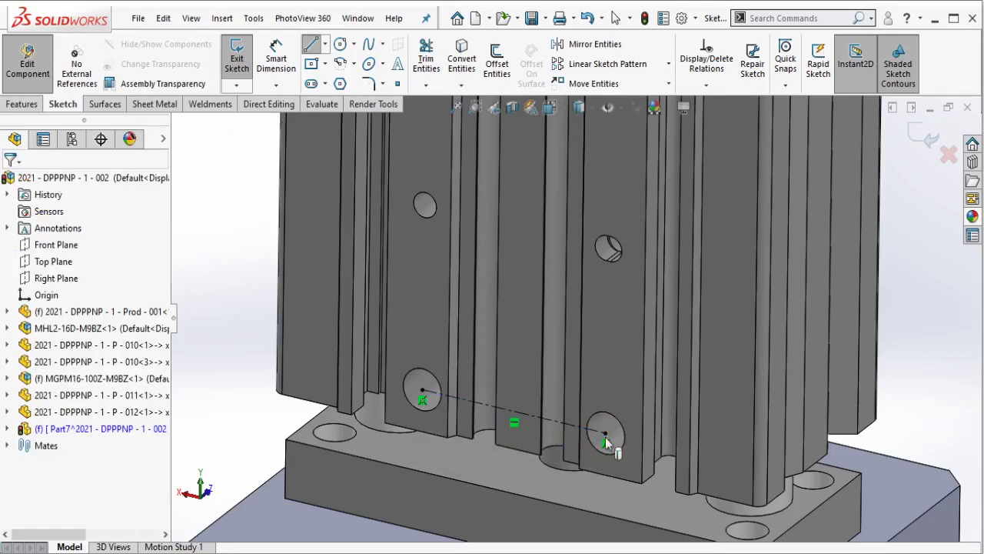
- Add a vertical construction line down from the centerline's midpoint, its endpoint coincident with the cylinder's bottom edge
{"action": "left_click", "coordinate": [324, 44]}
{"action": "left_click", "coordinate": [332, 83]}
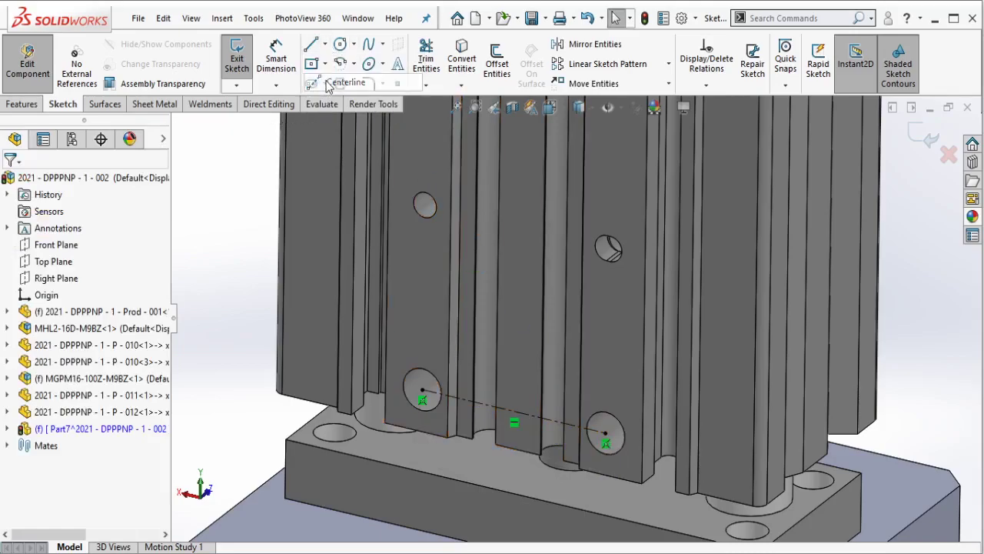
{"action": "left_click", "coordinate": [514, 412]}
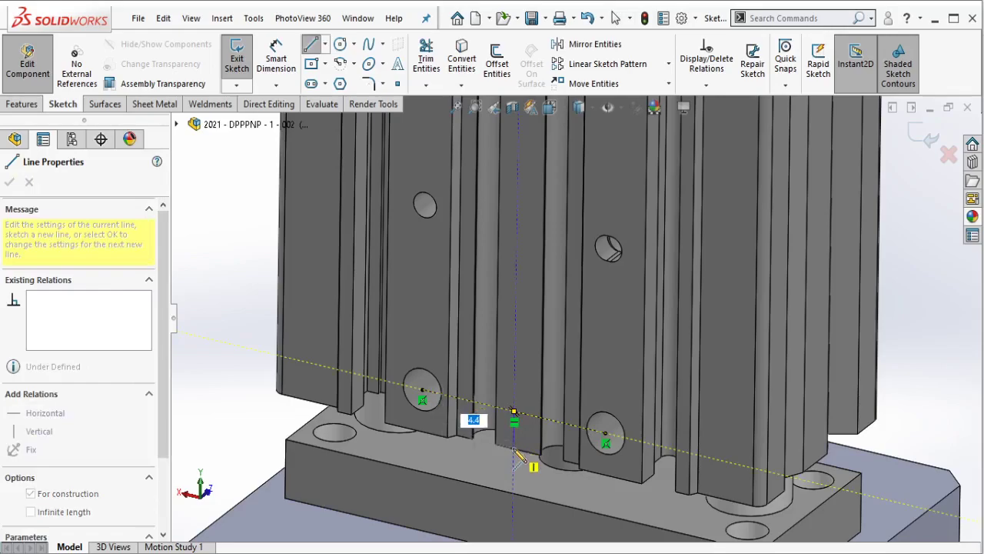
{"action": "left_click", "coordinate": [514, 459]}
{"action": "key", "text": "Escape"}
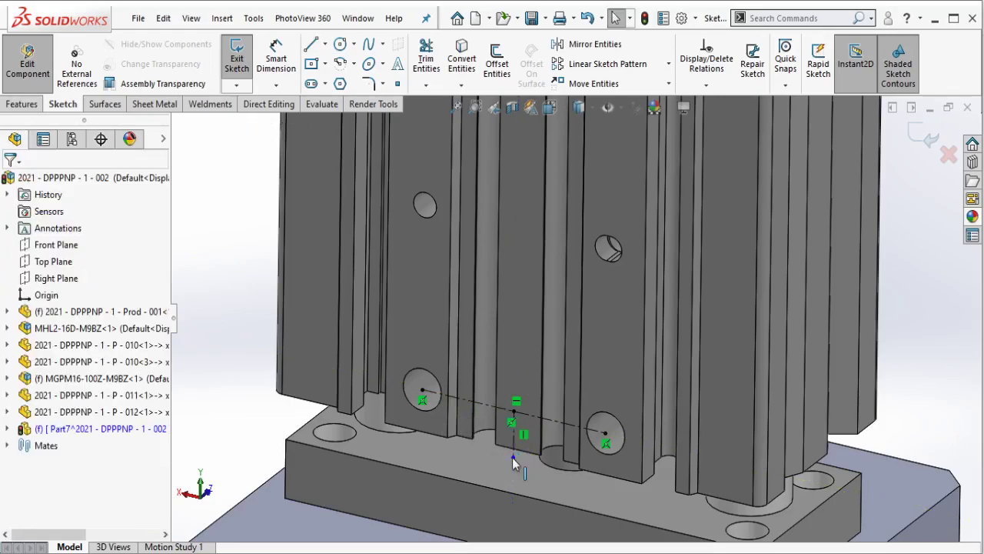
{"action": "left_click", "coordinate": [514, 459]}
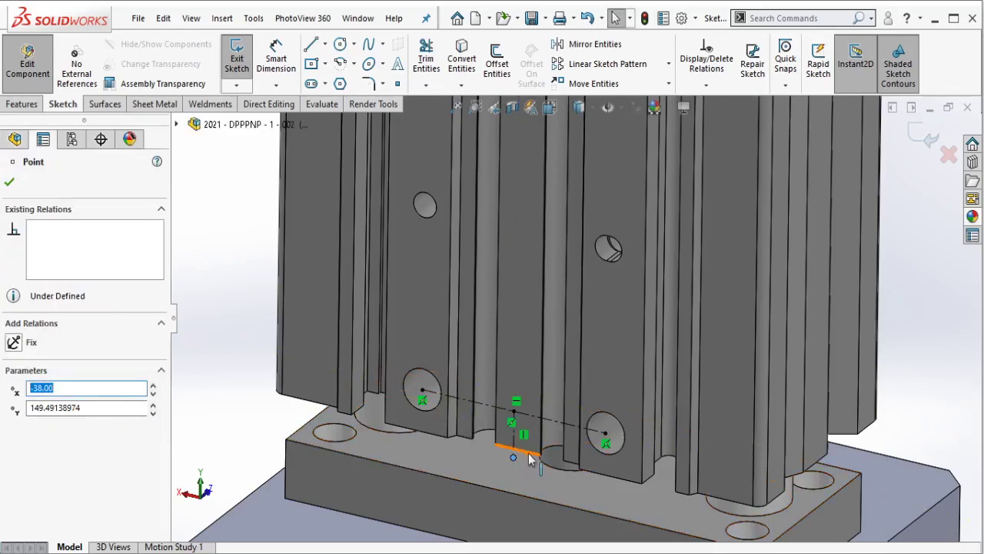
{"action": "key", "text": "Escape"}
{"action": "left_click", "coordinate": [529, 459], "text": "ctrl"}
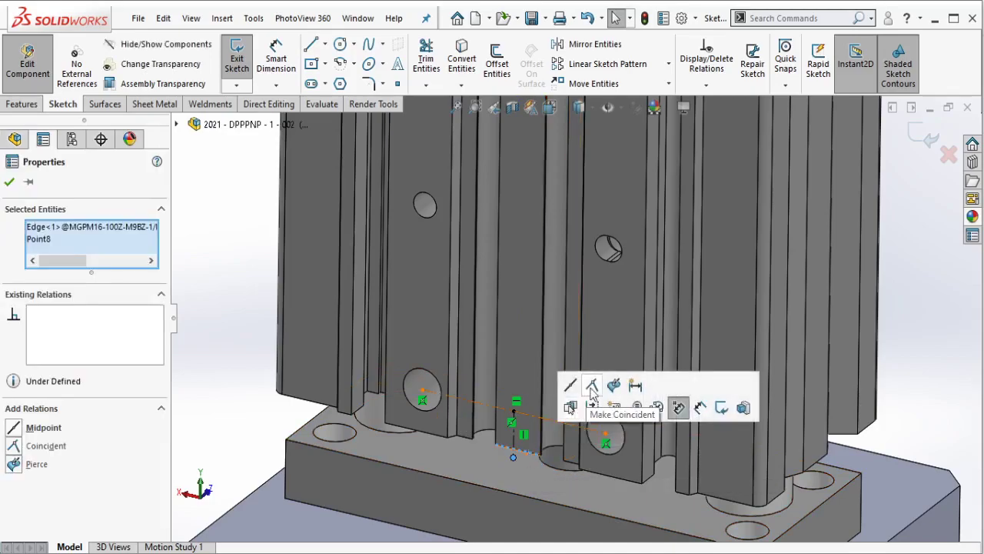
{"action": "left_click", "coordinate": [679, 406]}
{"action": "key", "text": "Escape"}
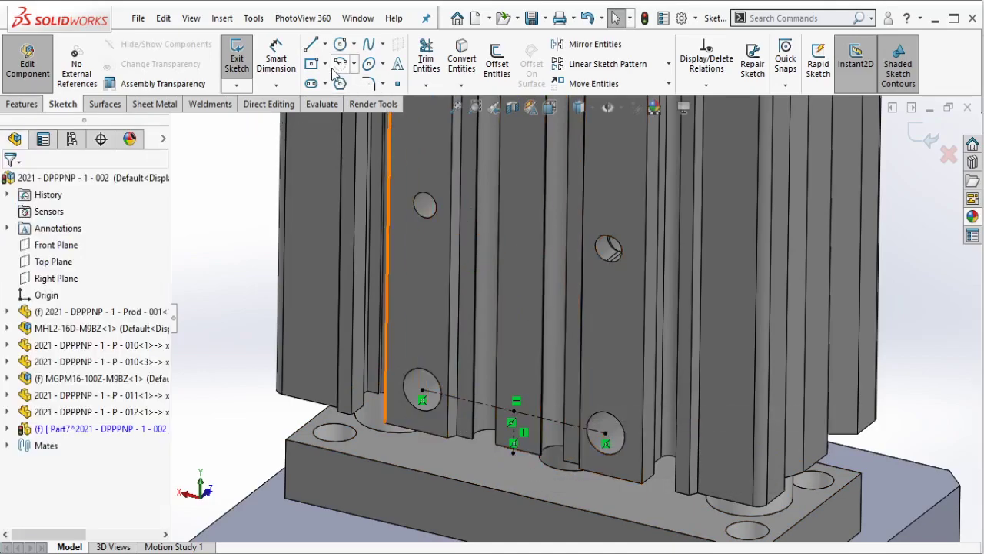
- Draw a corner rectangle with its bottom line's midpoint on the construction endpoint, stretched up the face
{"action": "left_click", "coordinate": [325, 63]}
{"action": "left_click", "coordinate": [358, 84]}
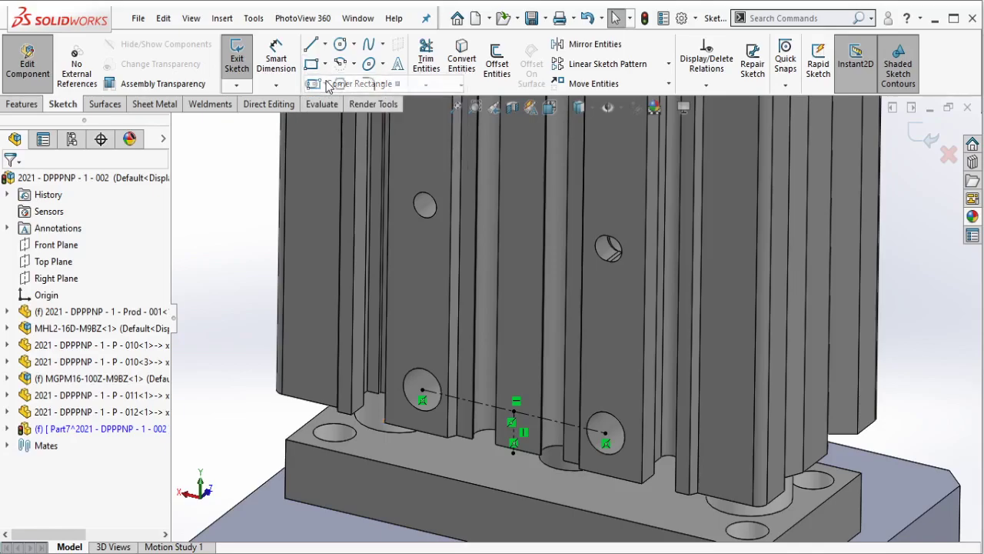
{"action": "left_click", "coordinate": [431, 247]}
{"action": "left_click", "coordinate": [556, 480]}
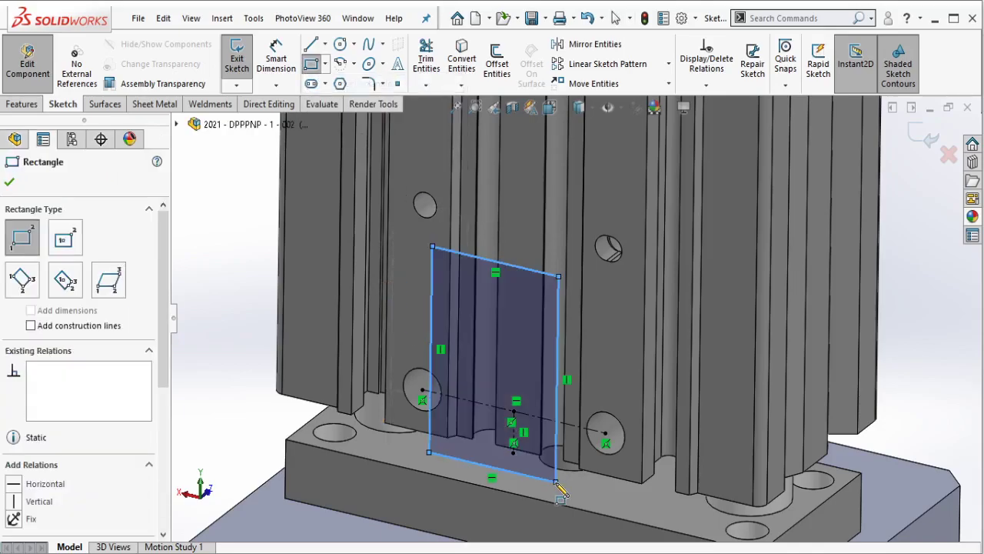
{"action": "key", "text": "Escape"}
{"action": "left_click", "coordinate": [513, 452]}
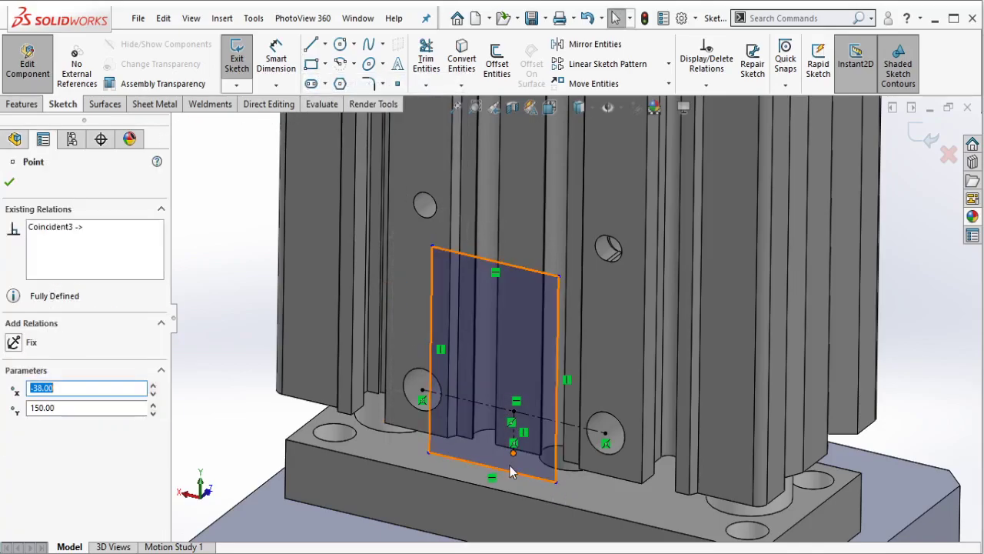
{"action": "left_click", "coordinate": [505, 471], "text": "ctrl"}
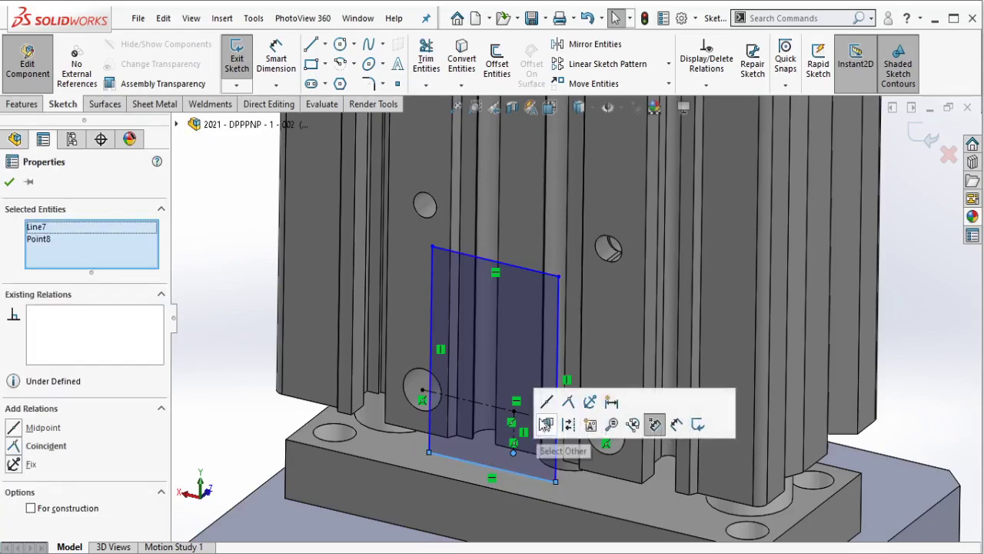
{"action": "left_click", "coordinate": [653, 423]}
{"action": "key", "text": "Escape"}
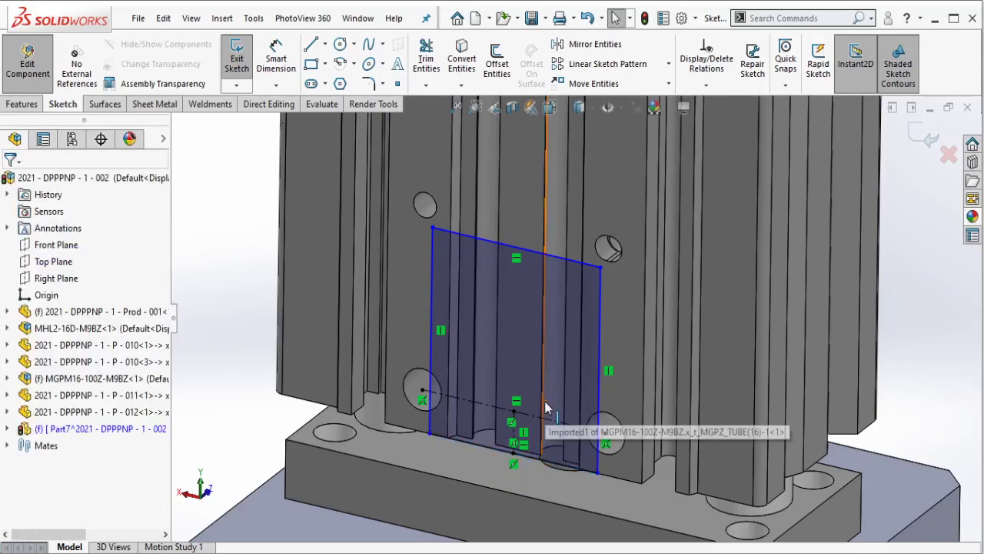
{"action": "scroll", "coordinate": [549, 362], "scroll_direction": "up", "scroll_amount": 3}
{"action": "scroll", "coordinate": [551, 356], "scroll_direction": "up", "scroll_amount": 2}
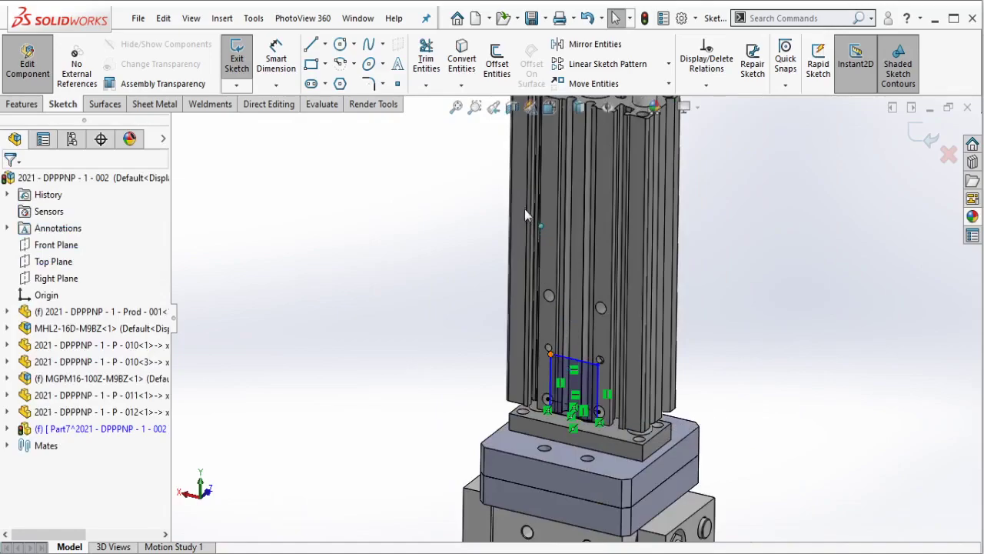
{"action": "left_click_drag", "start_coordinate": [551, 355], "coordinate": [520, 188]}
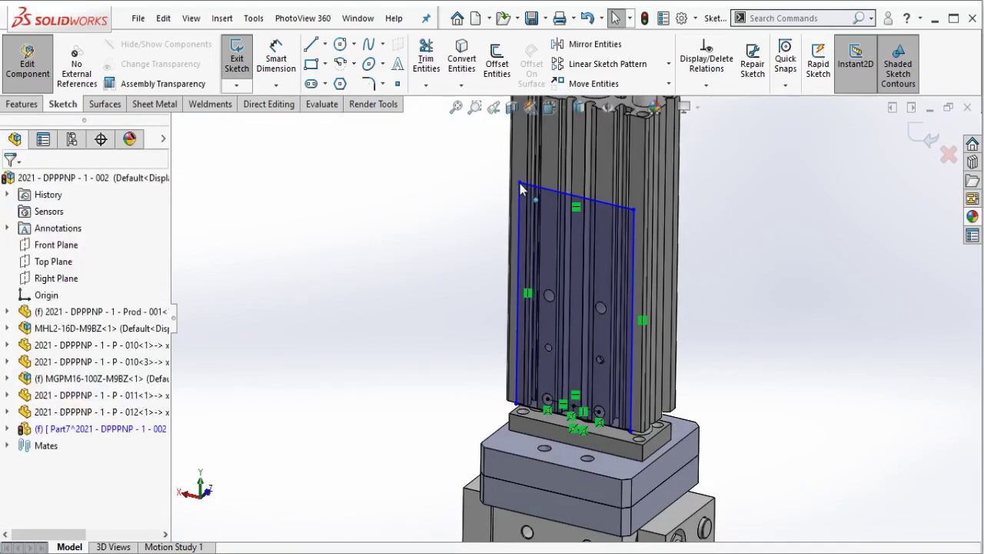
- Dimension the rectangle 60 mm wide and 100 mm tall
{"action": "left_click", "coordinate": [276, 60]}
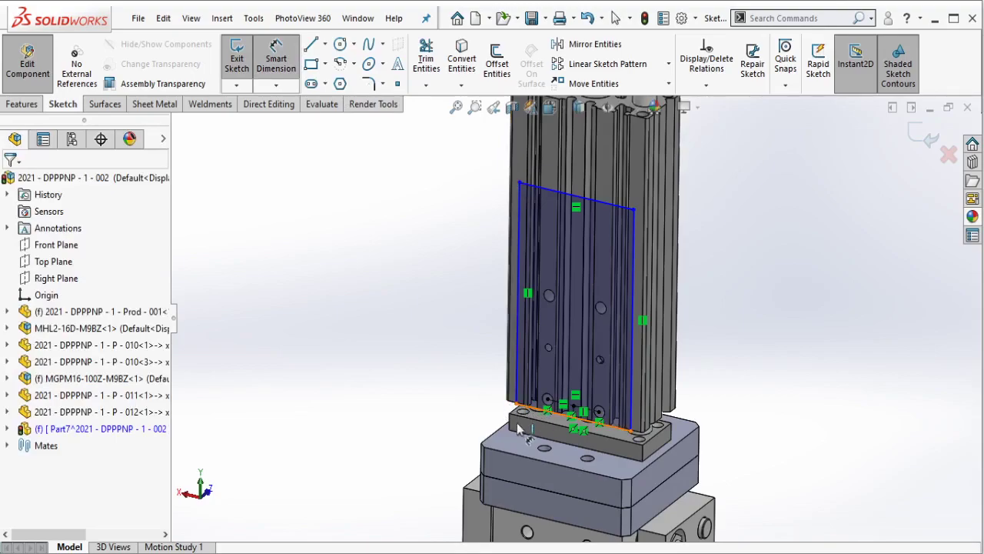
{"action": "left_click", "coordinate": [538, 407]}
{"action": "left_click", "coordinate": [482, 432]}
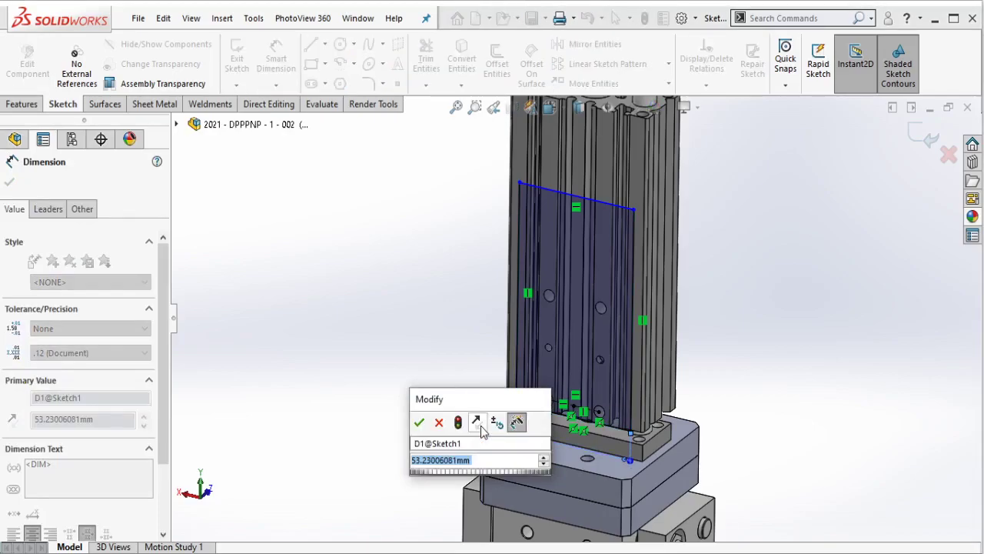
{"action": "type", "text": "6"}
{"action": "key", "text": "Return"}
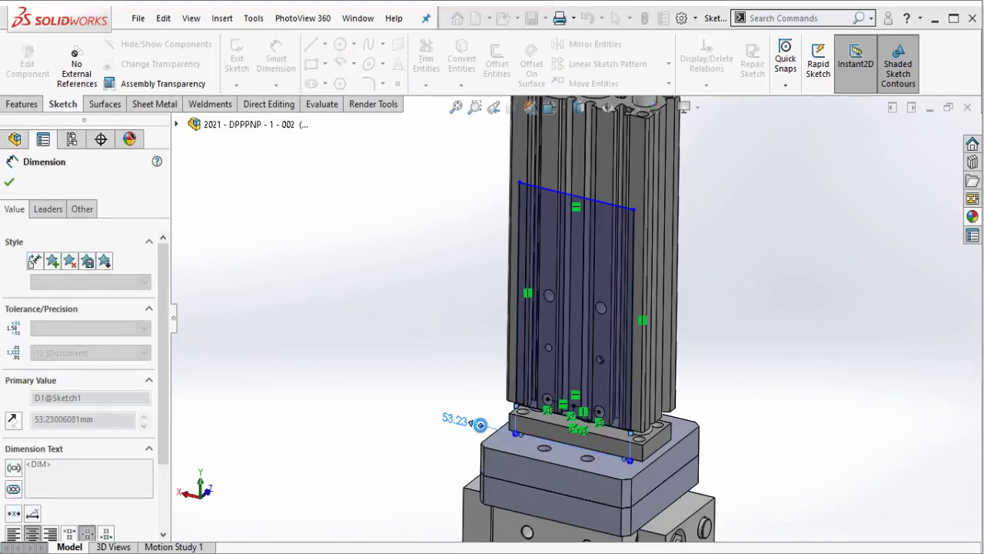
{"action": "left_click", "coordinate": [642, 267]}
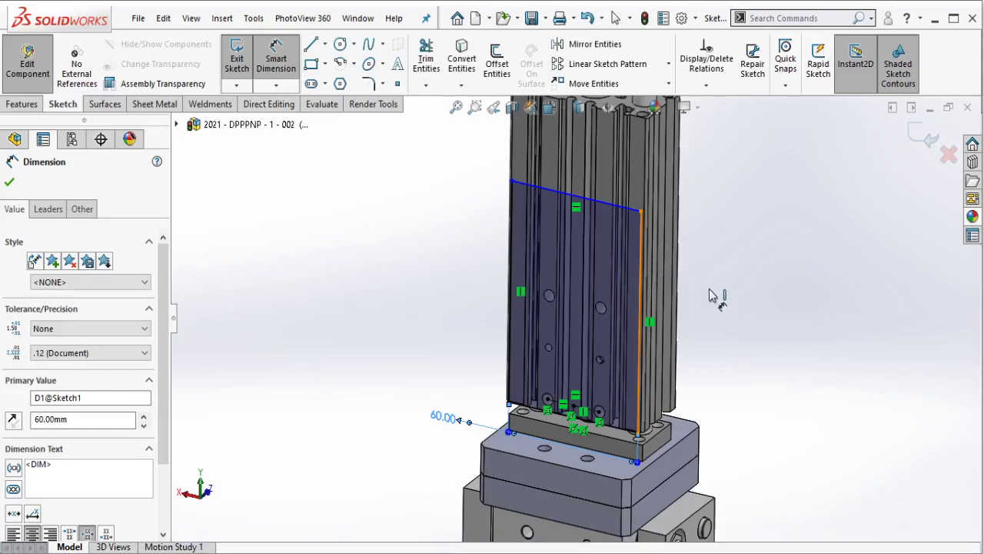
{"action": "left_click", "coordinate": [744, 302]}
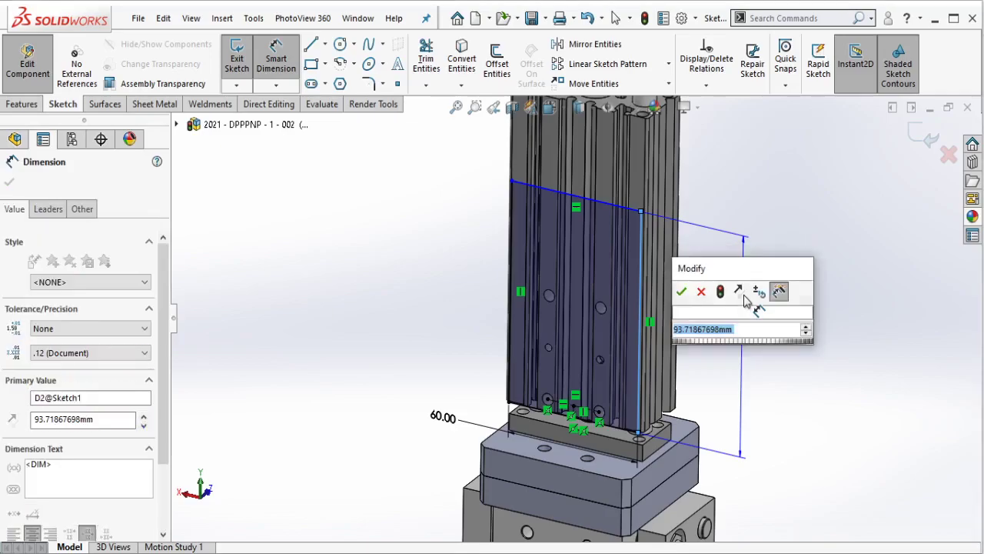
{"action": "type", "text": "100"}
{"action": "key", "text": "Return"}
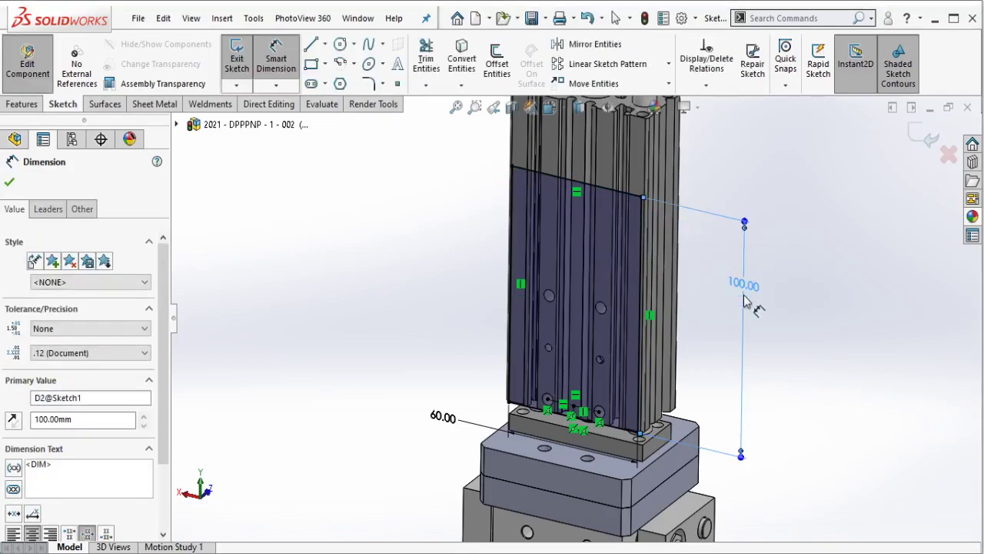
{"action": "key", "text": "Escape"}
{"action": "left_click", "coordinate": [23, 104]}
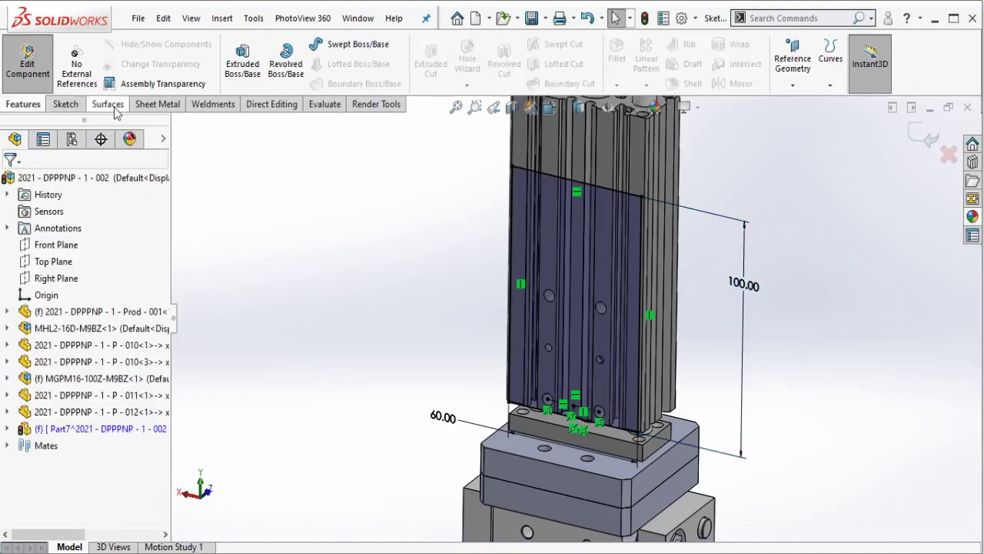
- Extrude the rectangle sketch 12 mm into a solid plate
{"action": "left_click", "coordinate": [242, 62]}
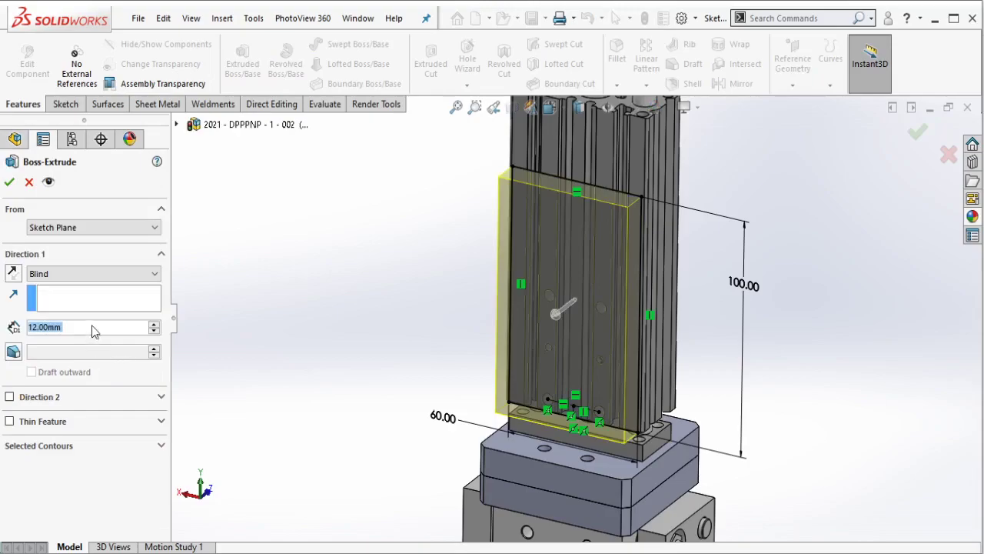
{"action": "type", "text": "12"}
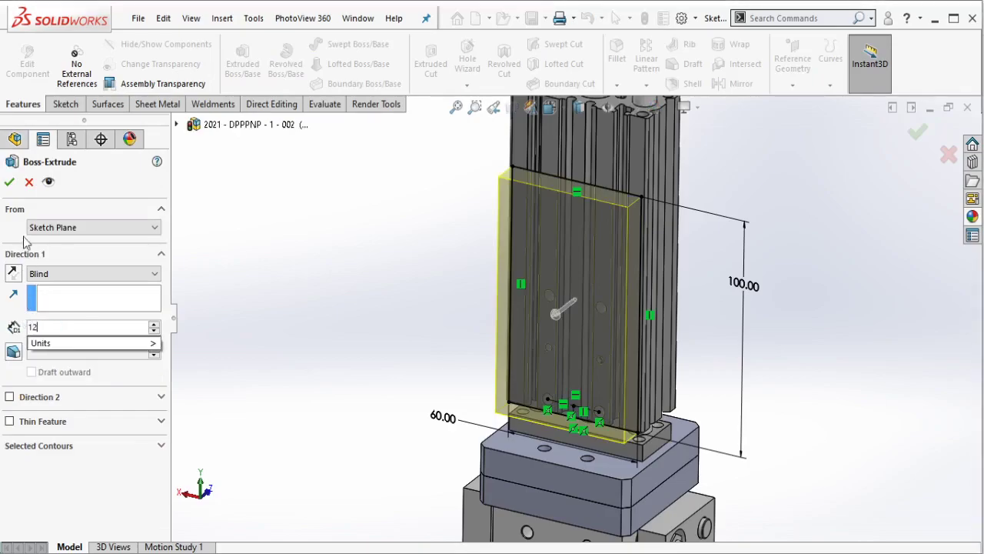
{"action": "left_click", "coordinate": [9, 187]}
{"action": "left_click", "coordinate": [9, 184]}
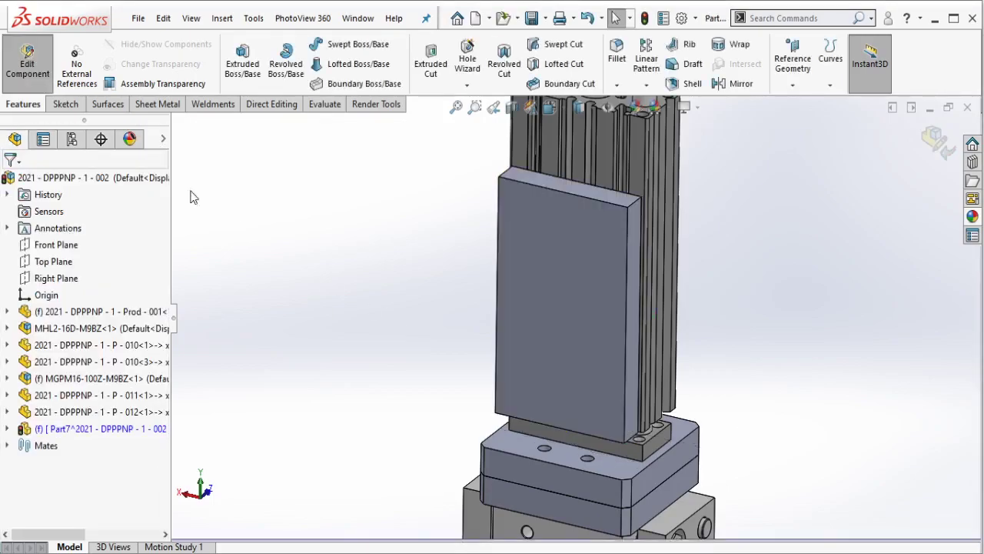
- Exit part editing and orbit the assembly to inspect the holes on the cylinder's back
{"action": "left_click", "coordinate": [27, 63]}
{"action": "middle_click_drag", "start_coordinate": [585, 308], "coordinate": [709, 374]}
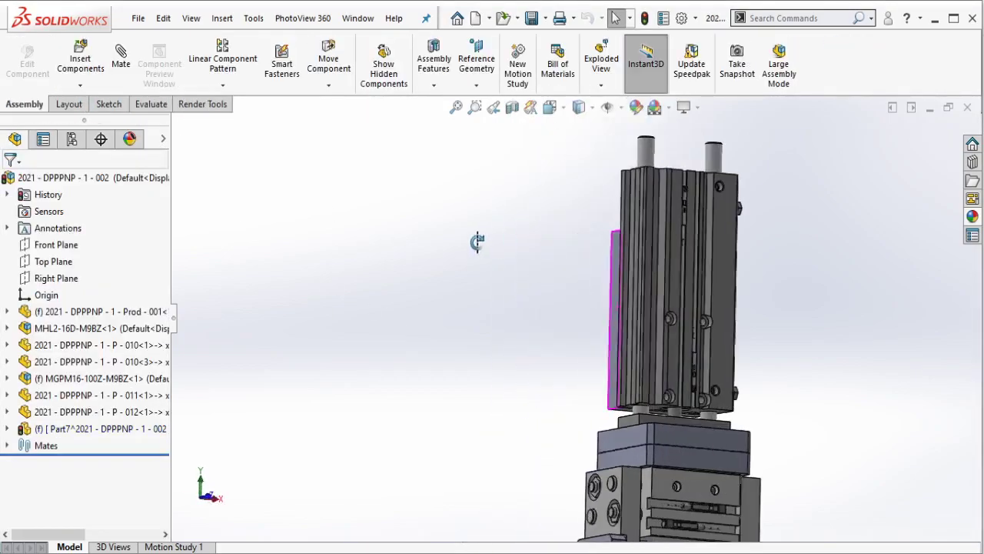
{"action": "scroll", "coordinate": [632, 291], "scroll_direction": "down", "scroll_amount": 3}
{"action": "scroll", "coordinate": [632, 290], "scroll_direction": "down", "scroll_amount": 1}
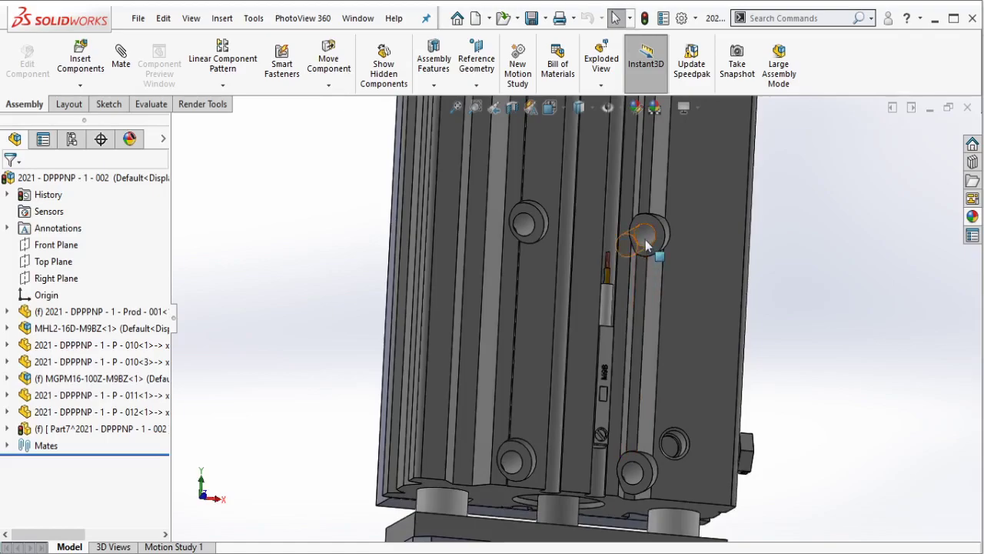
{"action": "left_click", "coordinate": [645, 241]}
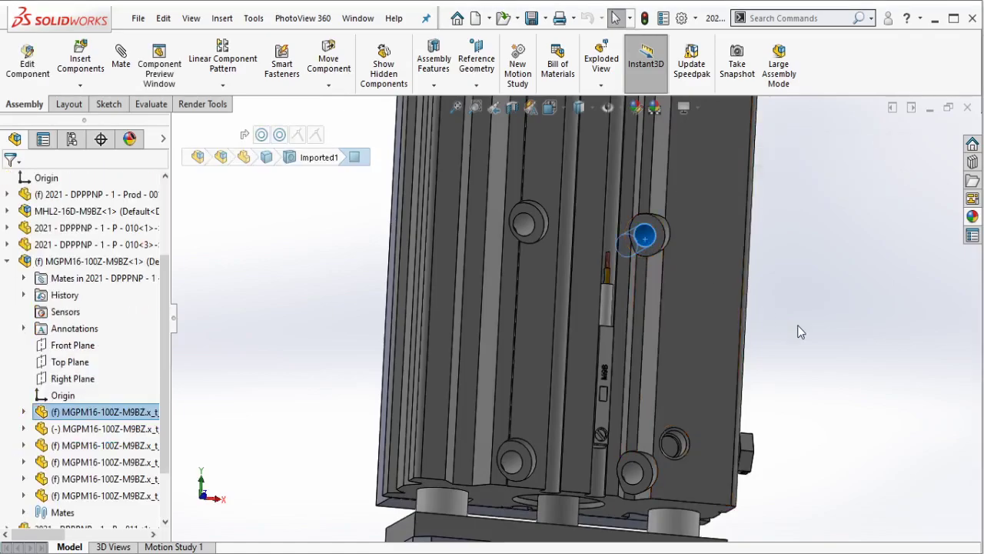
{"action": "key", "text": "Escape"}
{"action": "middle_click_drag", "start_coordinate": [797, 335], "coordinate": [758, 299], "text": "ctrl"}
{"action": "type", "text": "lets"}
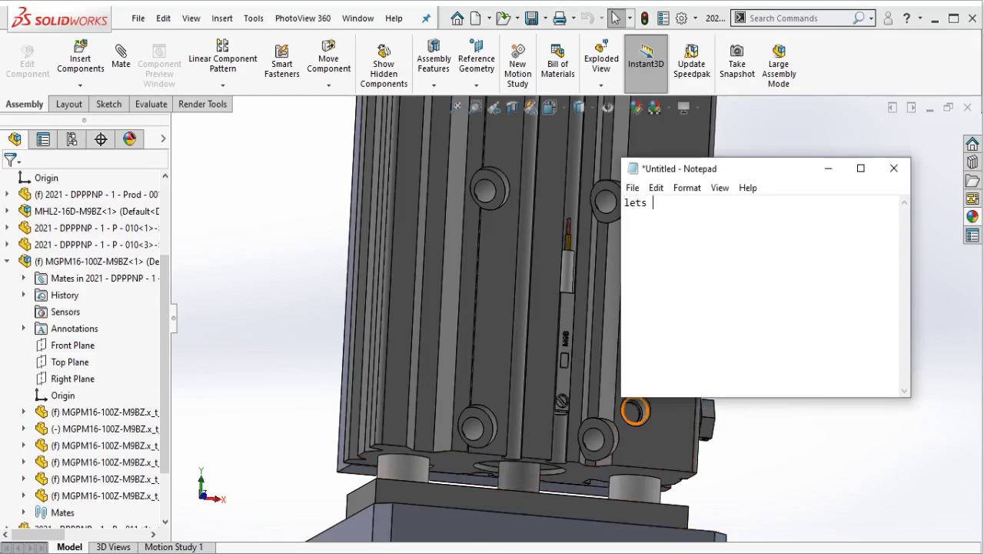
- Jot a Notepad reminder to check the hole size in the catalogue, then clear it and minimise Notepad
{"action": "type", "text": "check this hole size in the"}
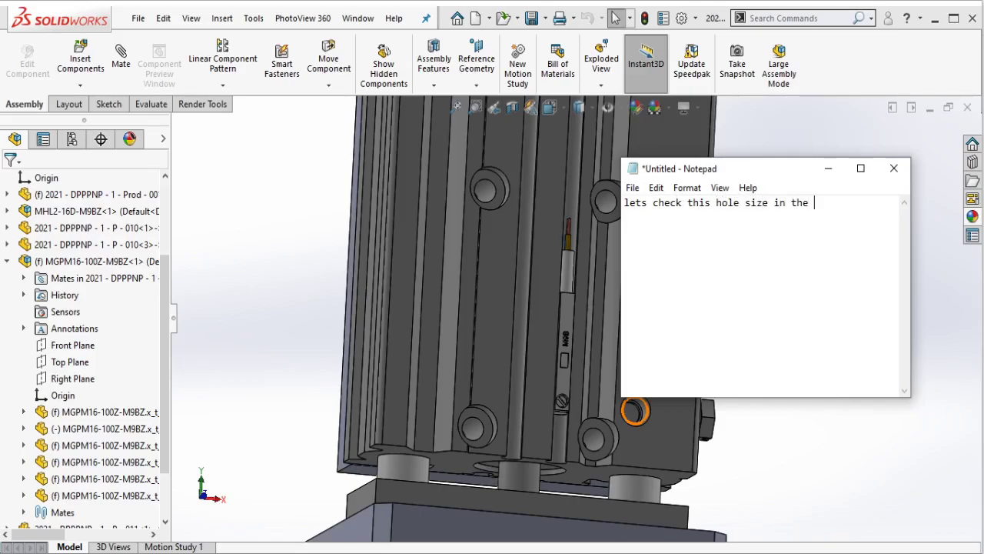
{"action": "type", "text": "alogue"}
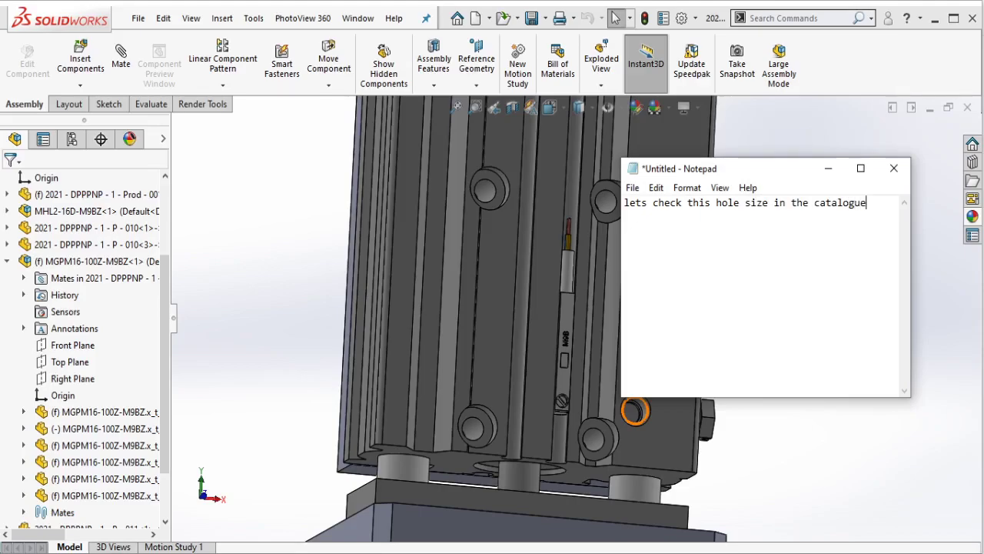
{"action": "key", "text": "ctrl+a"}
{"action": "key", "text": "BackSpace"}
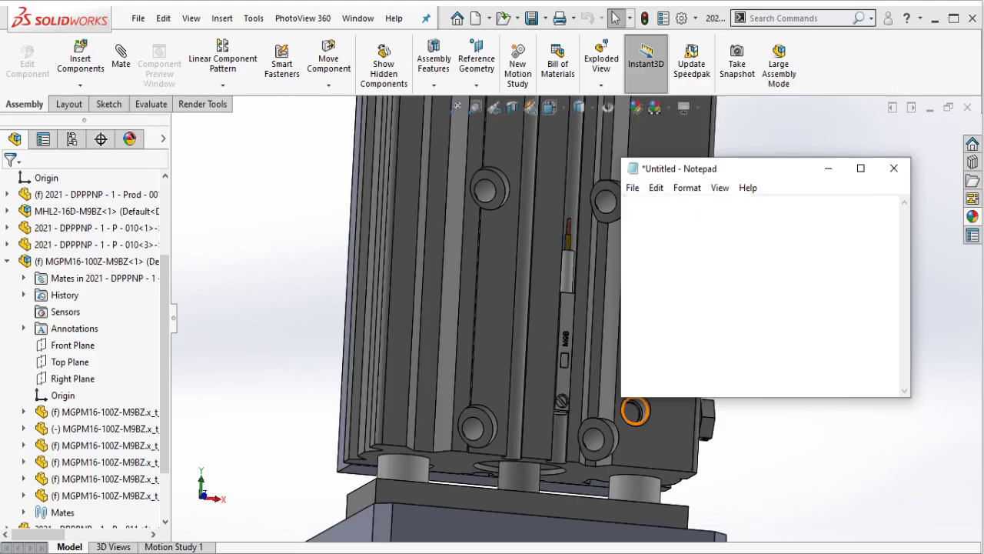
{"action": "left_click", "coordinate": [828, 168]}
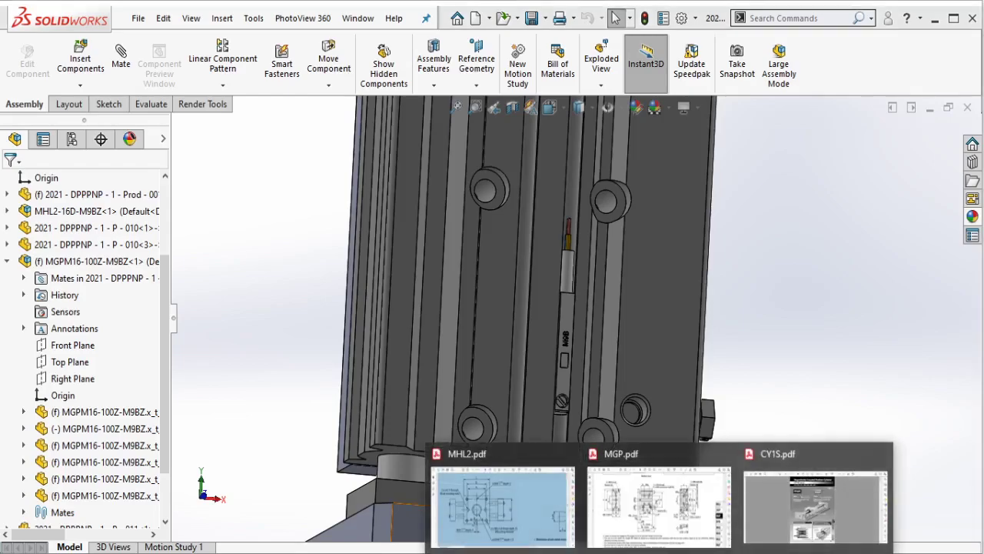
- In the MGP catalogue drawing, highlight the OA through-hole and OL counterbore callouts
{"action": "left_click", "coordinate": [649, 503]}
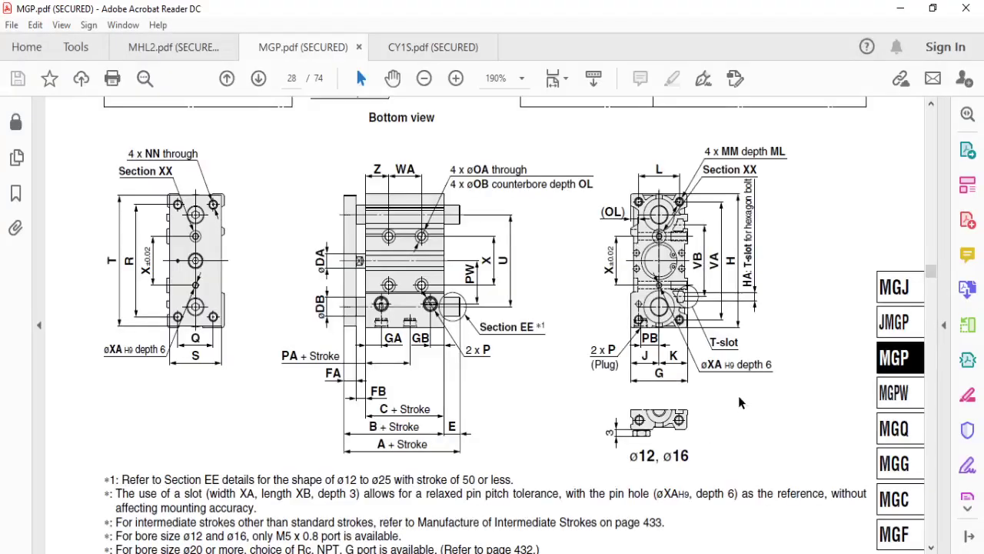
{"action": "scroll", "coordinate": [573, 333], "scroll_direction": "up", "scroll_amount": 1}
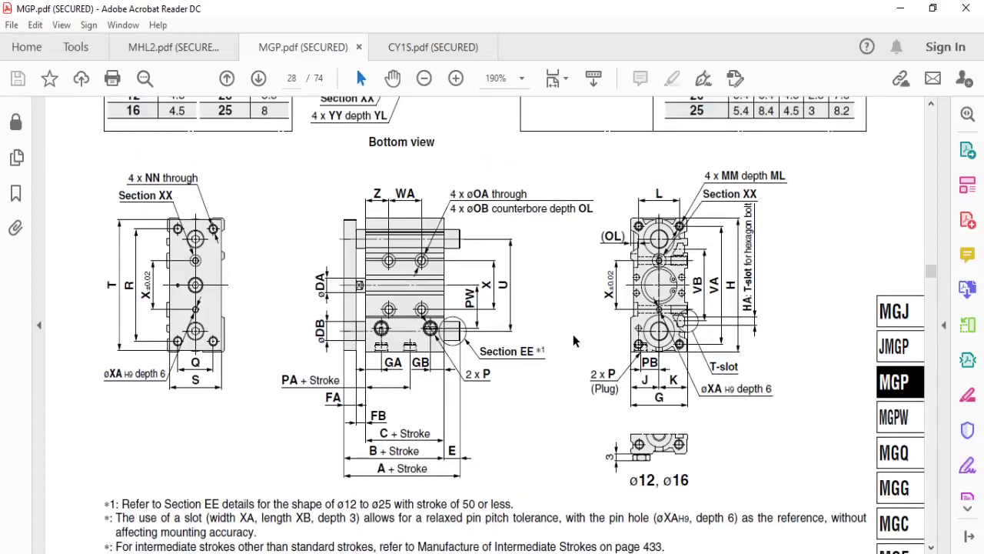
{"action": "scroll", "coordinate": [466, 220], "scroll_direction": "up", "scroll_amount": 1, "text": "ctrl"}
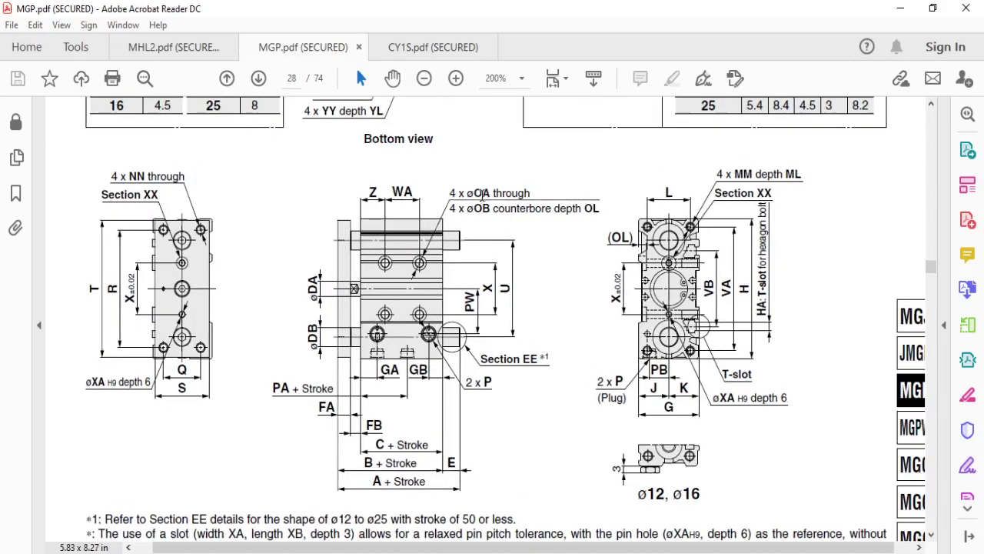
{"action": "left_click_drag", "start_coordinate": [476, 192], "coordinate": [593, 236]}
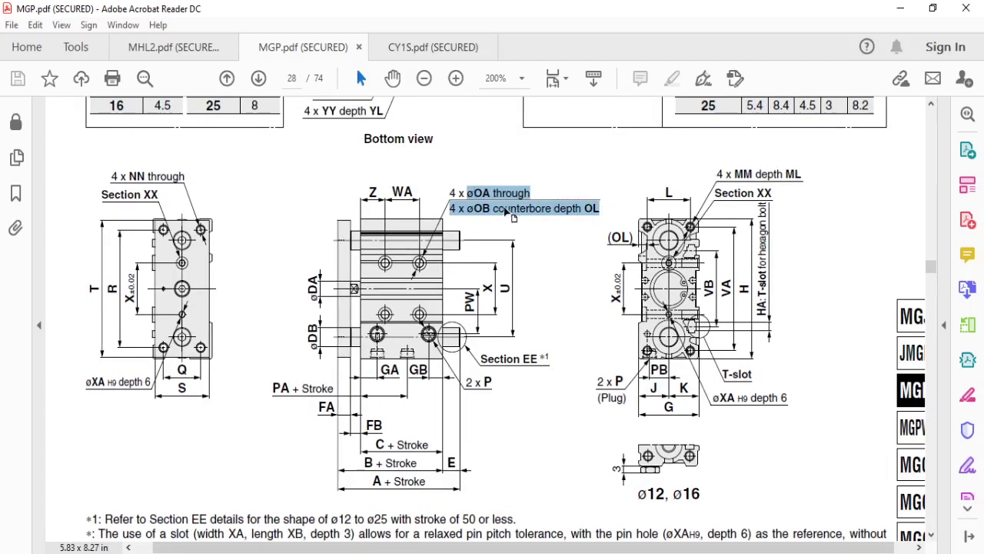
{"action": "mouse_move", "coordinate": [473, 192]}
{"action": "left_mouse_down"}
{"action": "mouse_move", "coordinate": [488, 193]}
{"action": "mouse_move", "coordinate": [485, 210]}
{"action": "left_mouse_up"}
{"action": "left_click_drag", "start_coordinate": [585, 209], "coordinate": [597, 210]}
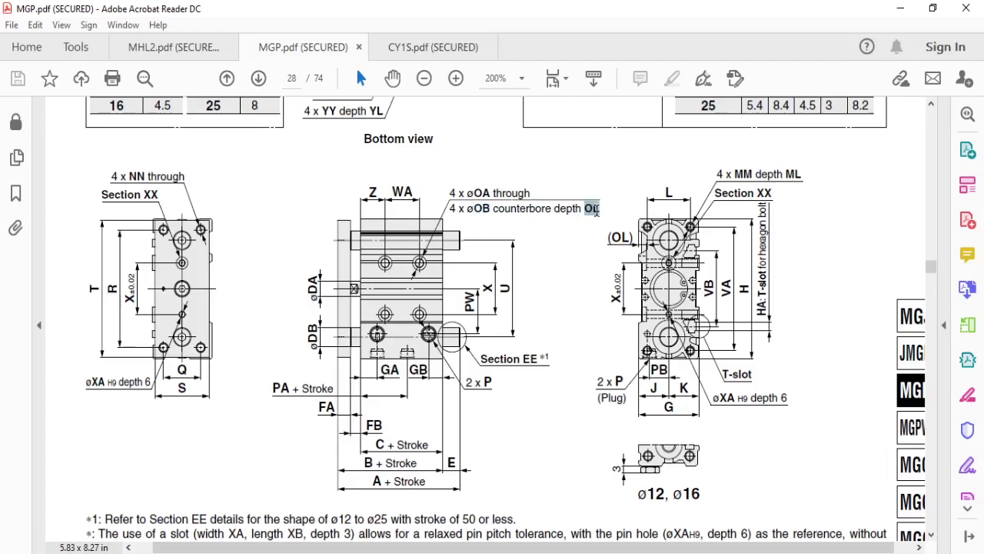
{"action": "left_click", "coordinate": [587, 242]}
- Highlight the bore 16 row values OA 4.3, OB 8 and OL 4.5 in the Common Dimensions table
{"action": "scroll", "coordinate": [579, 256], "scroll_direction": "down", "scroll_amount": 5}
{"action": "scroll", "coordinate": [579, 256], "scroll_direction": "down", "scroll_amount": 3}
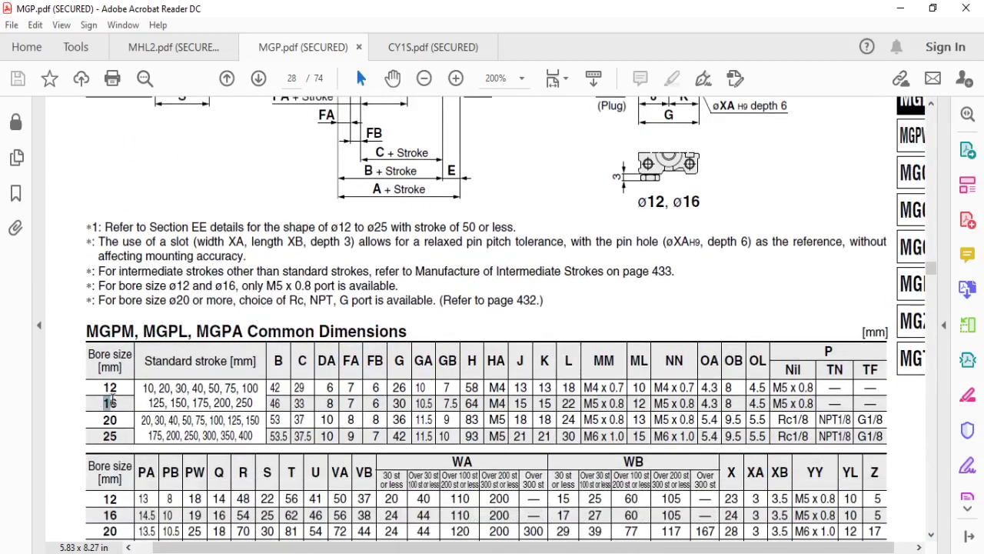
{"action": "left_click_drag", "start_coordinate": [100, 403], "coordinate": [757, 397]}
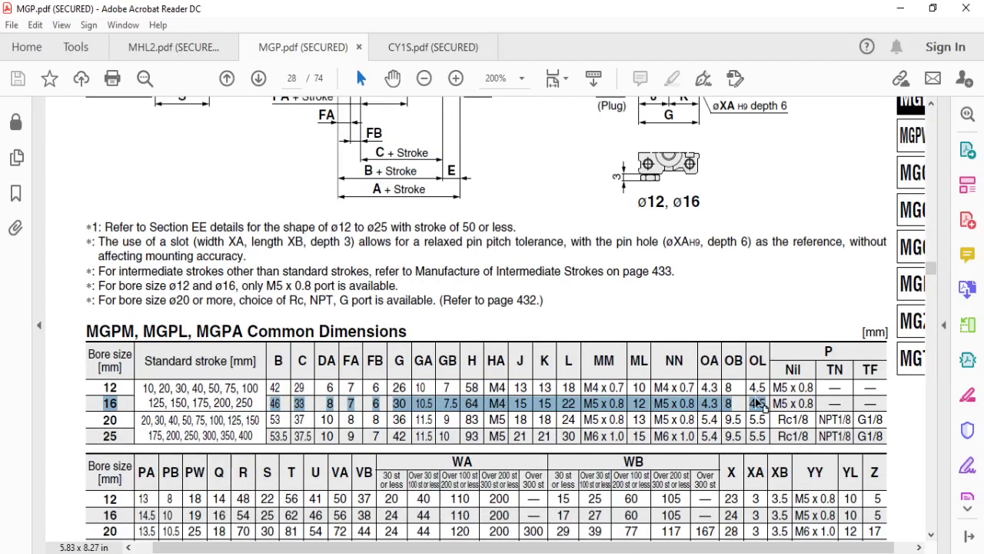
{"action": "left_click", "coordinate": [712, 403]}
{"action": "left_click_drag", "start_coordinate": [704, 404], "coordinate": [766, 402]}
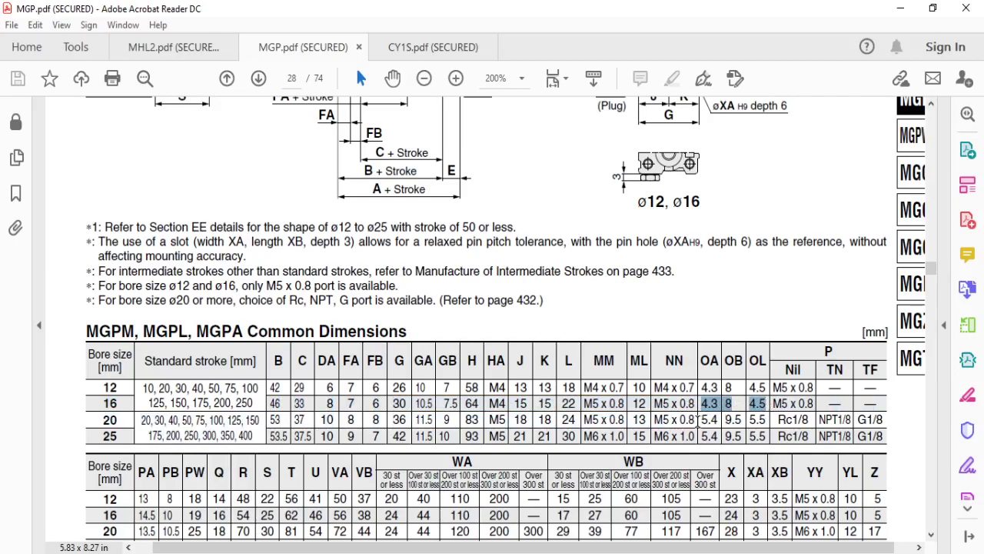
{"action": "scroll", "coordinate": [673, 384], "scroll_direction": "up", "scroll_amount": 3}
{"action": "scroll", "coordinate": [615, 308], "scroll_direction": "up", "scroll_amount": 4}
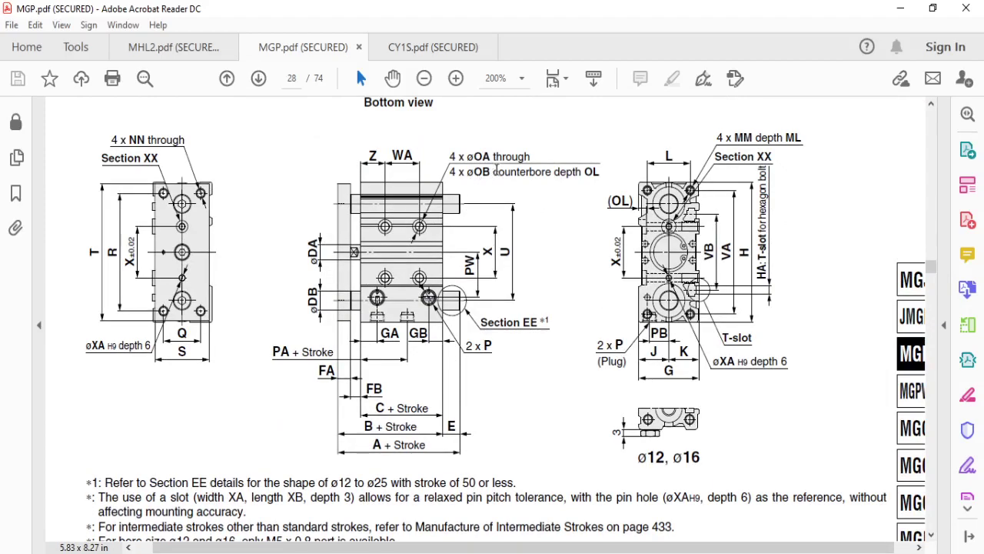
{"action": "left_click_drag", "start_coordinate": [476, 156], "coordinate": [529, 157]}
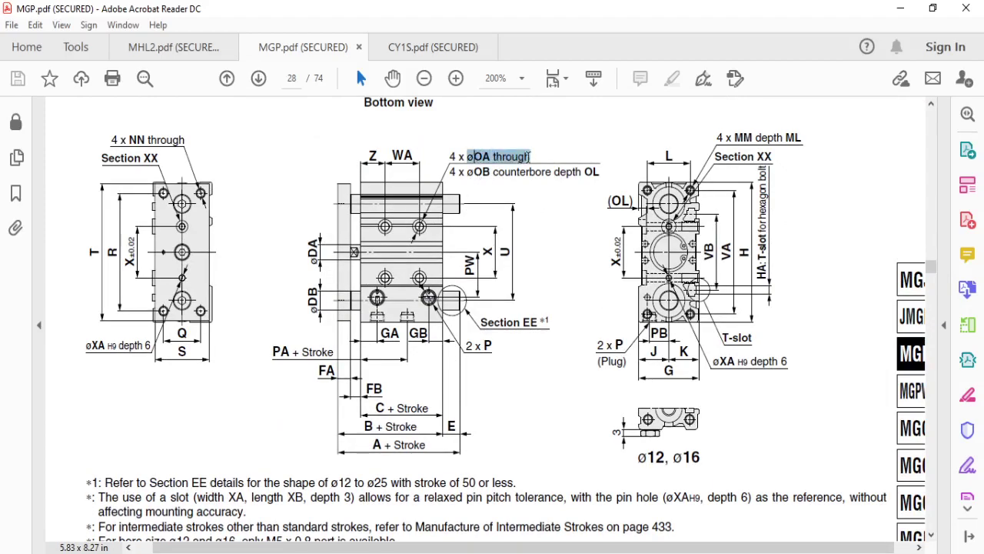
{"action": "scroll", "coordinate": [554, 192], "scroll_direction": "down", "scroll_amount": 2}
{"action": "scroll", "coordinate": [615, 307], "scroll_direction": "down", "scroll_amount": 4}
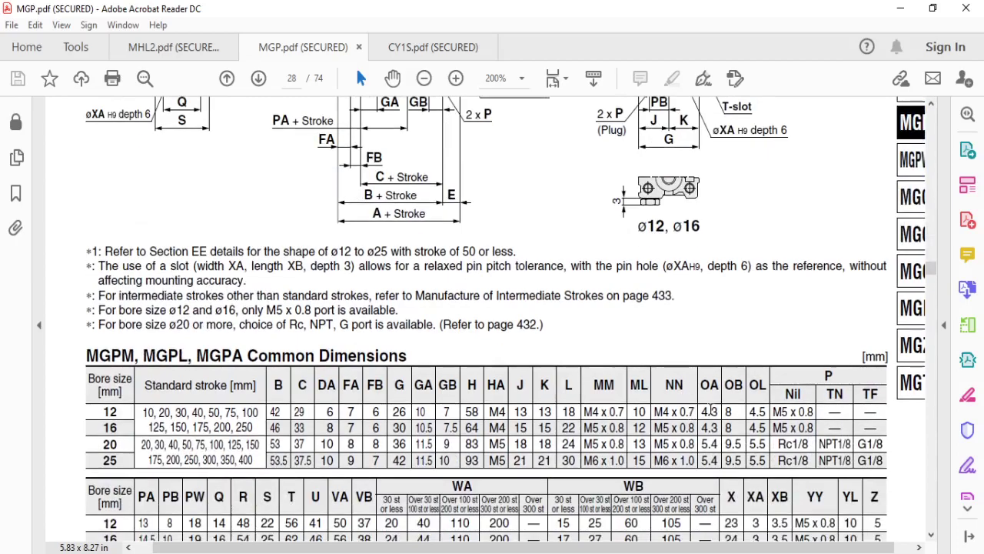
{"action": "left_click_drag", "start_coordinate": [704, 429], "coordinate": [719, 428]}
- Clear the Notepad note on M4 x 0.7 tapped holes and return to the assembly, selecting the rear bracket plate
{"action": "left_click", "coordinate": [900, 8]}
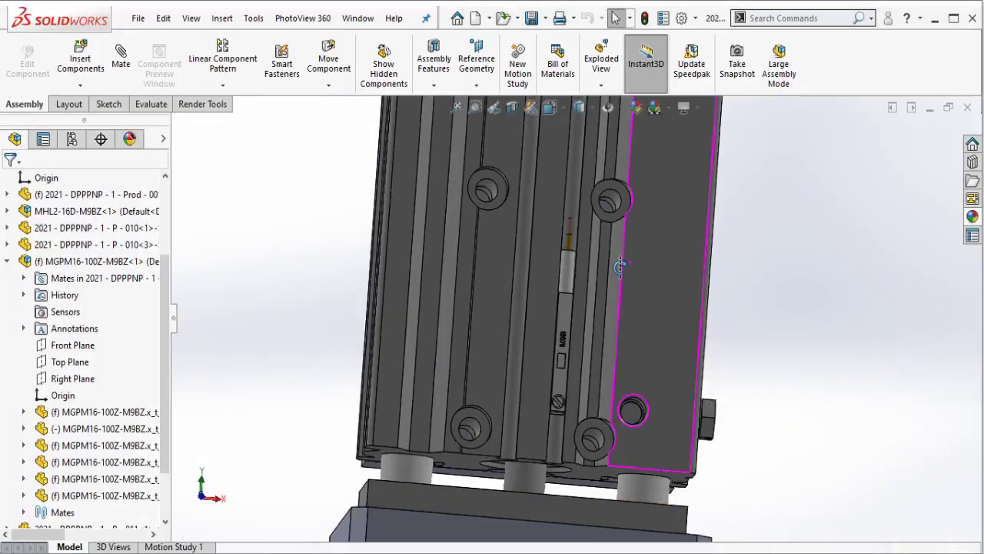
{"action": "scroll", "coordinate": [621, 213], "scroll_direction": "down", "scroll_amount": 3}
{"action": "scroll", "coordinate": [618, 315], "scroll_direction": "up", "scroll_amount": 3}
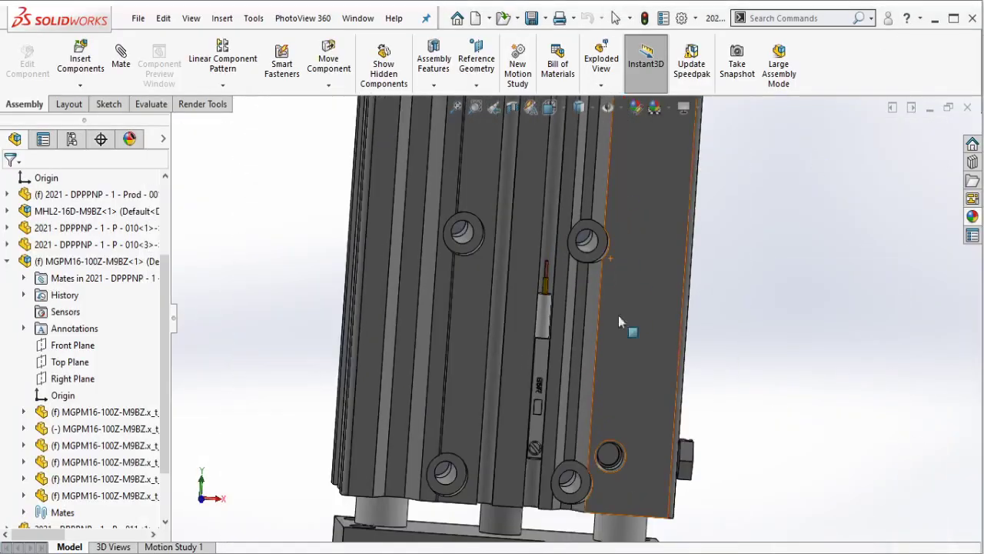
{"action": "left_click", "coordinate": [446, 551]}
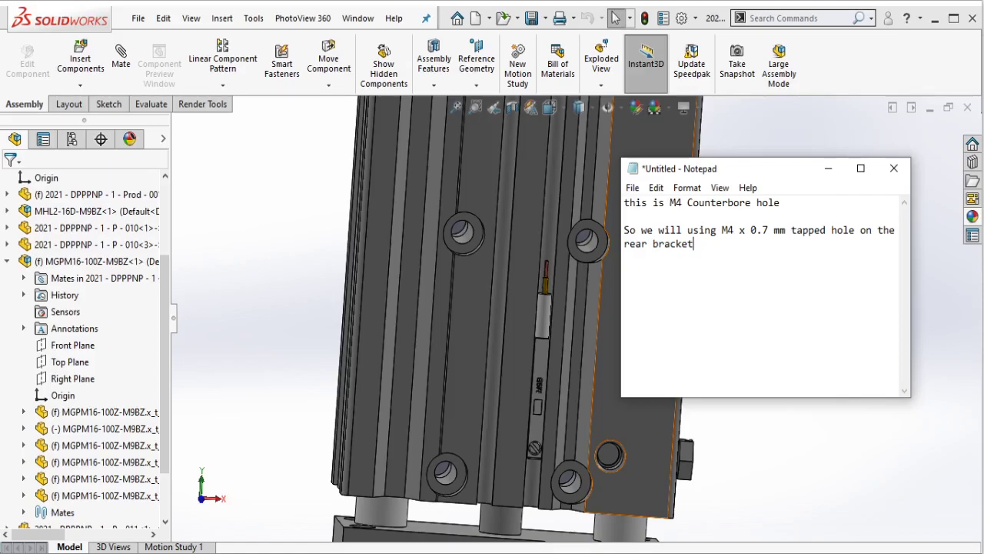
{"action": "key", "text": "ctrl+a"}
{"action": "key", "text": "Delete"}
{"action": "left_click", "coordinate": [778, 128]}
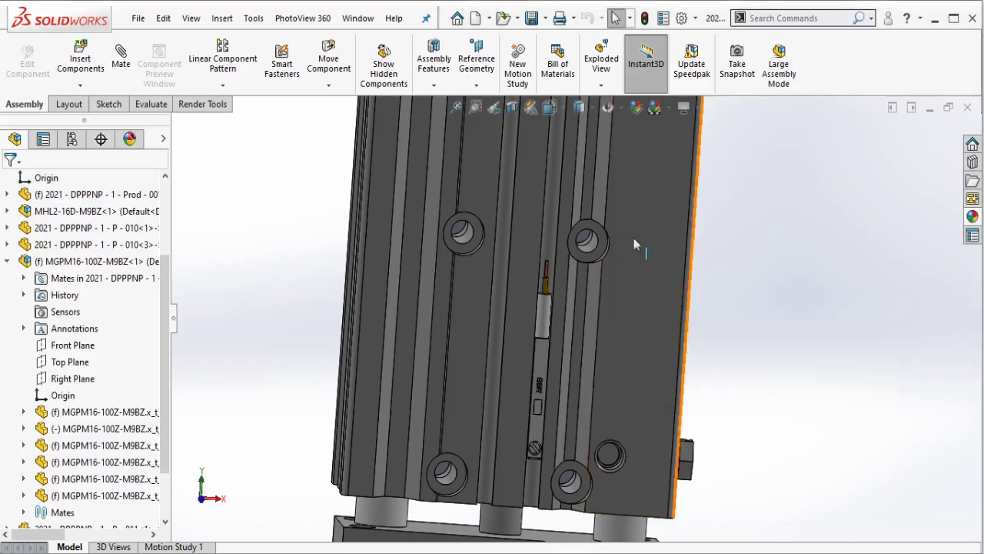
{"action": "scroll", "coordinate": [633, 237], "scroll_direction": "down", "scroll_amount": 3}
{"action": "scroll", "coordinate": [625, 256], "scroll_direction": "down", "scroll_amount": 3}
{"action": "scroll", "coordinate": [626, 256], "scroll_direction": "up", "scroll_amount": 3}
{"action": "scroll", "coordinate": [589, 277], "scroll_direction": "up", "scroll_amount": 3}
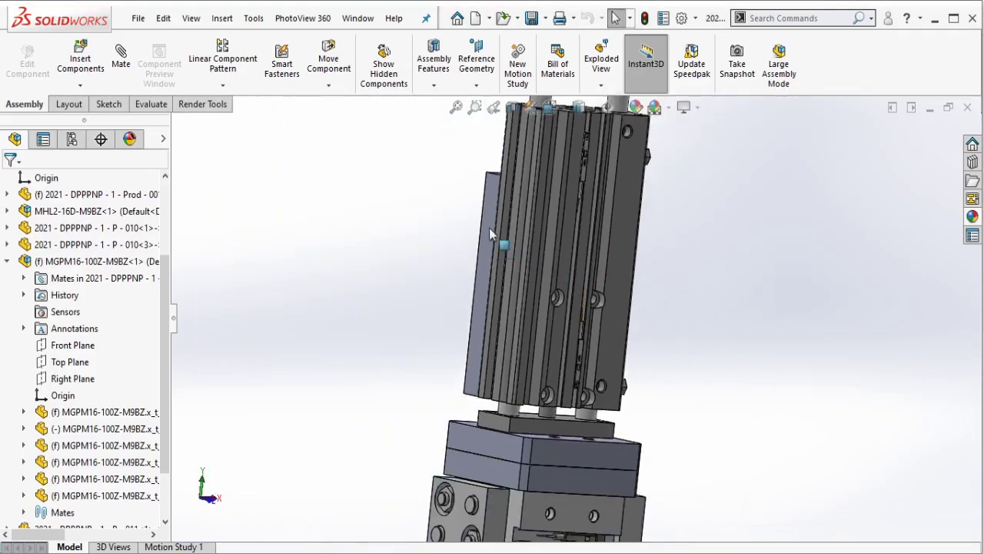
{"action": "left_click", "coordinate": [505, 225]}
- Edit the bracket part in place and start a sketch on its outer face
{"action": "left_click", "coordinate": [598, 138]}
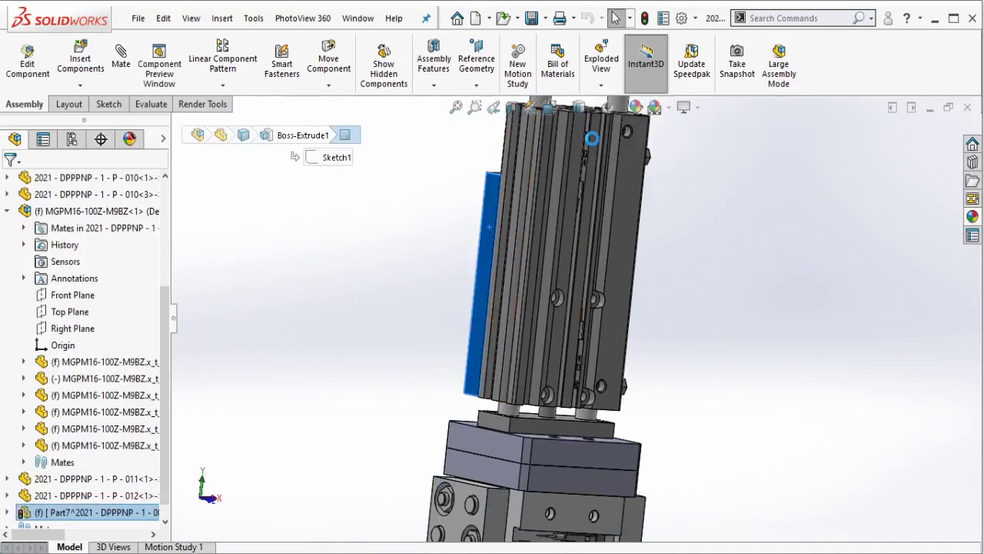
{"action": "scroll", "coordinate": [549, 284], "scroll_direction": "down", "scroll_amount": 3}
{"action": "scroll", "coordinate": [540, 308], "scroll_direction": "down", "scroll_amount": 2}
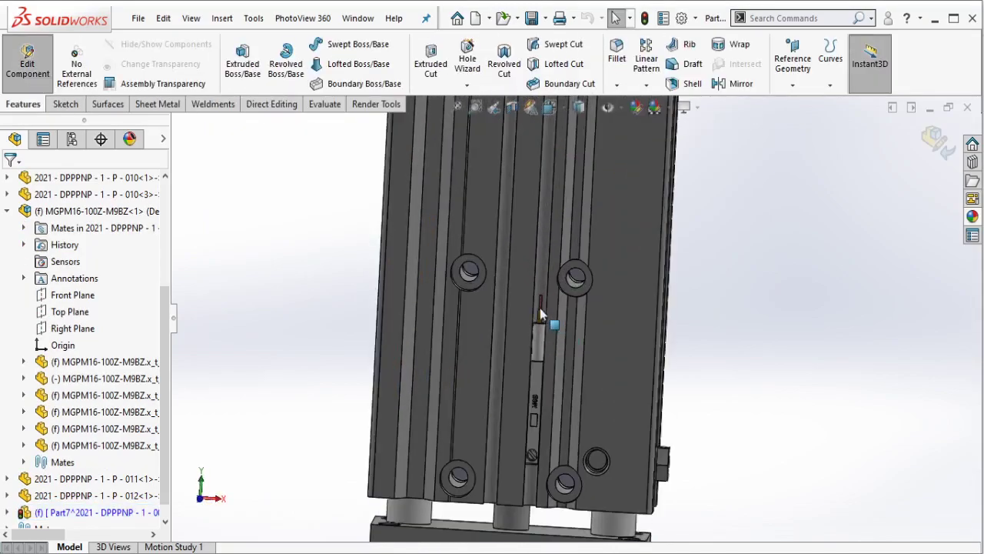
{"action": "left_click", "coordinate": [539, 308]}
{"action": "left_click", "coordinate": [603, 261]}
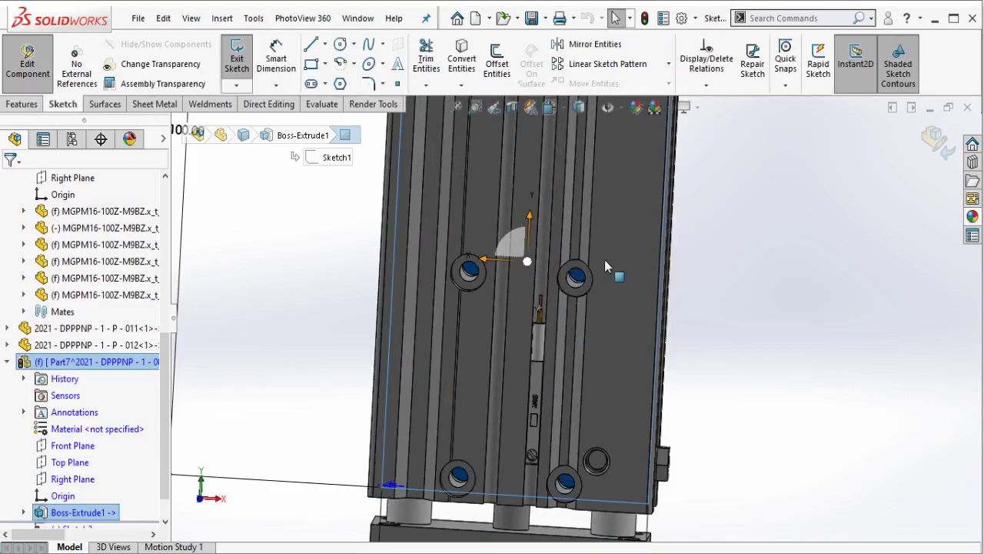
- Draw a corner rectangle from the upper-left to the lower-right hole centre and exit the sketch
{"action": "left_click", "coordinate": [311, 64]}
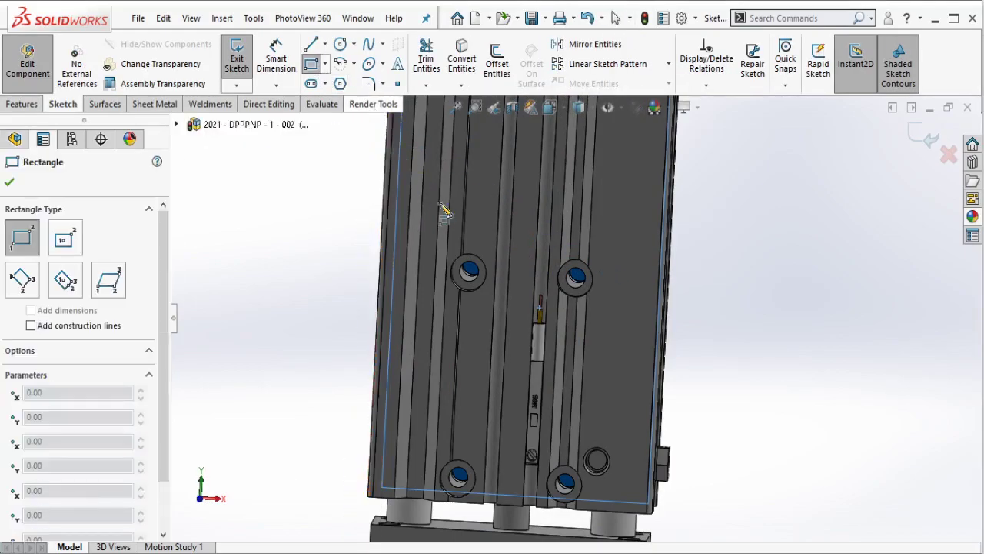
{"action": "left_click", "coordinate": [472, 266]}
{"action": "left_click", "coordinate": [567, 478]}
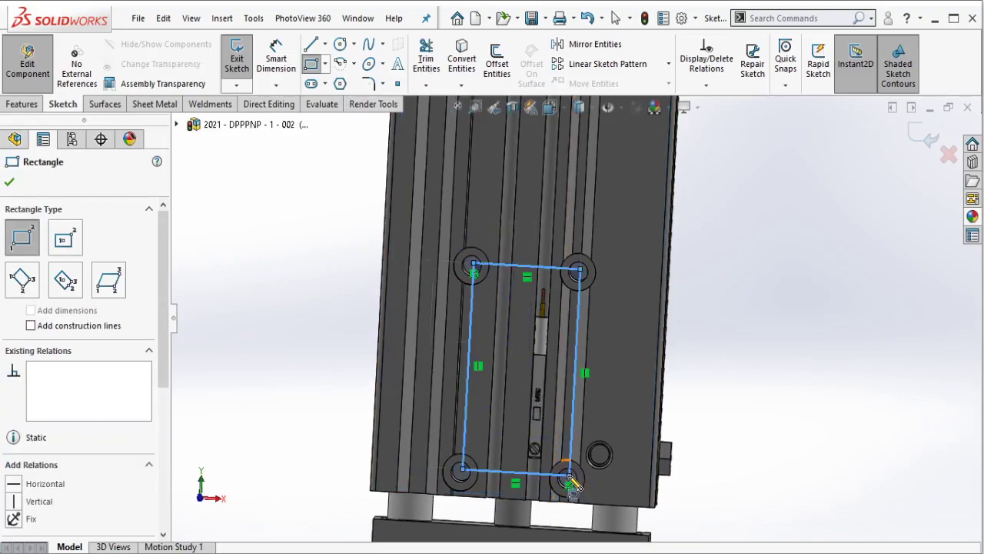
{"action": "key", "text": "Escape"}
{"action": "middle_click_drag", "start_coordinate": [625, 381], "coordinate": [630, 376]}
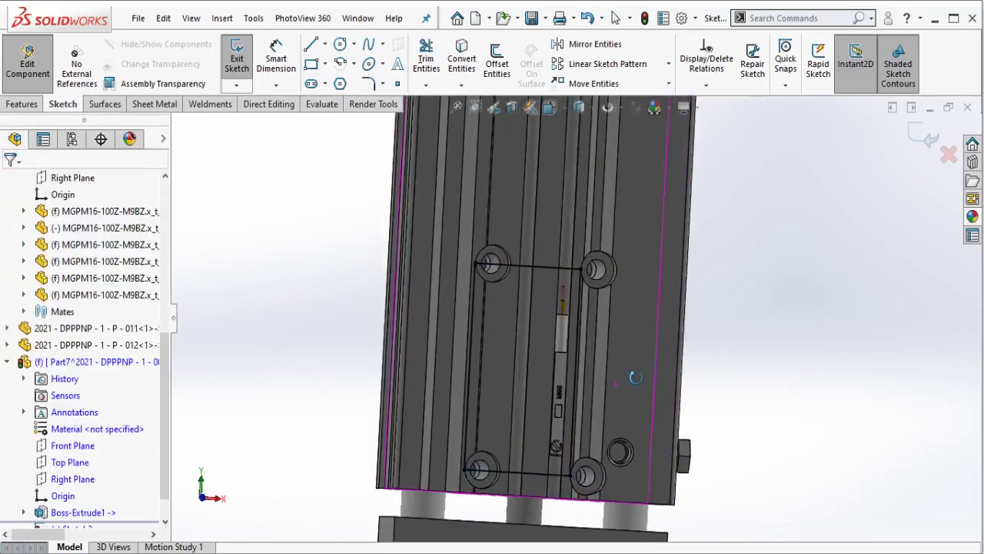
{"action": "left_click", "coordinate": [237, 58]}
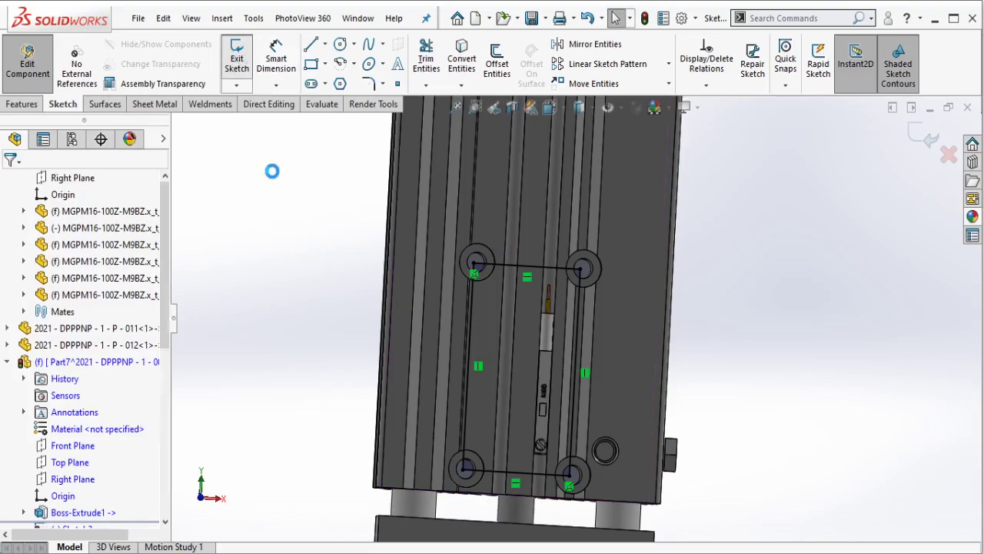
{"action": "left_click", "coordinate": [19, 106]}
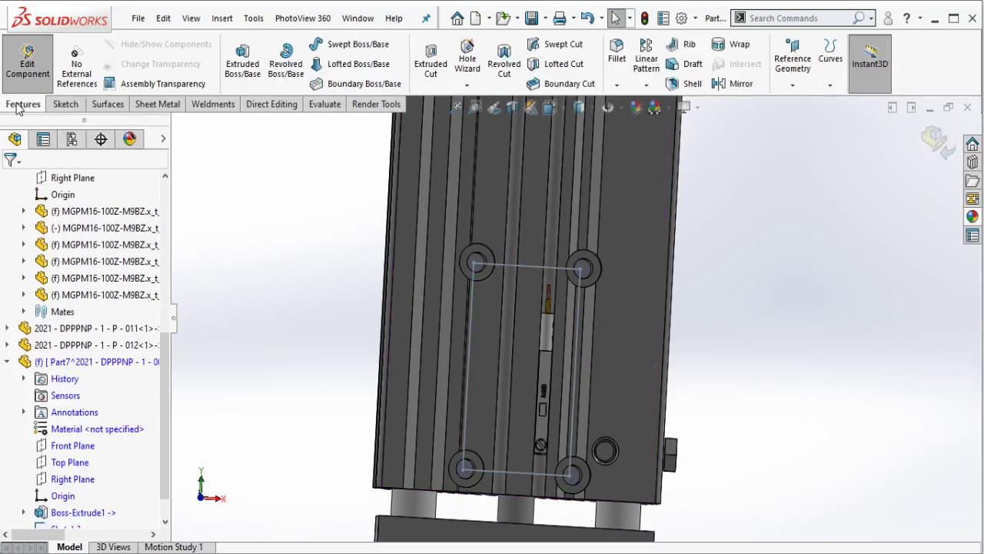
- Start a Hole Wizard tapped hole and set its size to M4x0.7
{"action": "left_click", "coordinate": [471, 62]}
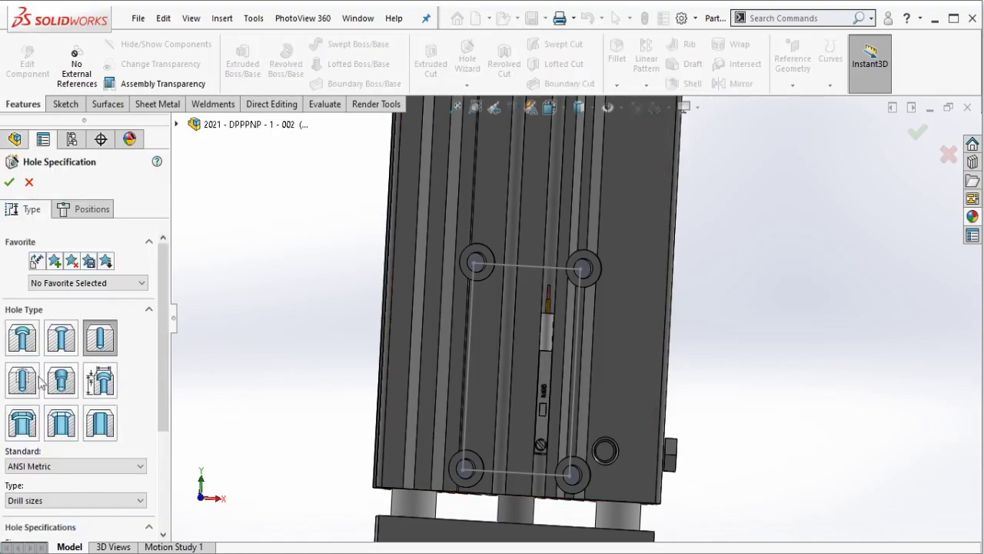
{"action": "left_click_drag", "start_coordinate": [161, 369], "coordinate": [158, 422]}
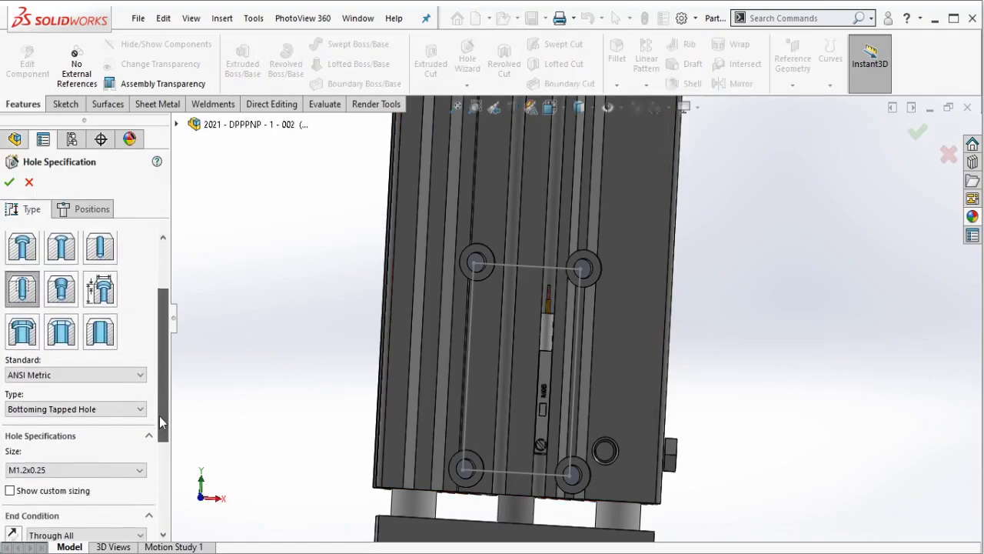
{"action": "scroll", "coordinate": [138, 404], "scroll_direction": "down", "scroll_amount": 3}
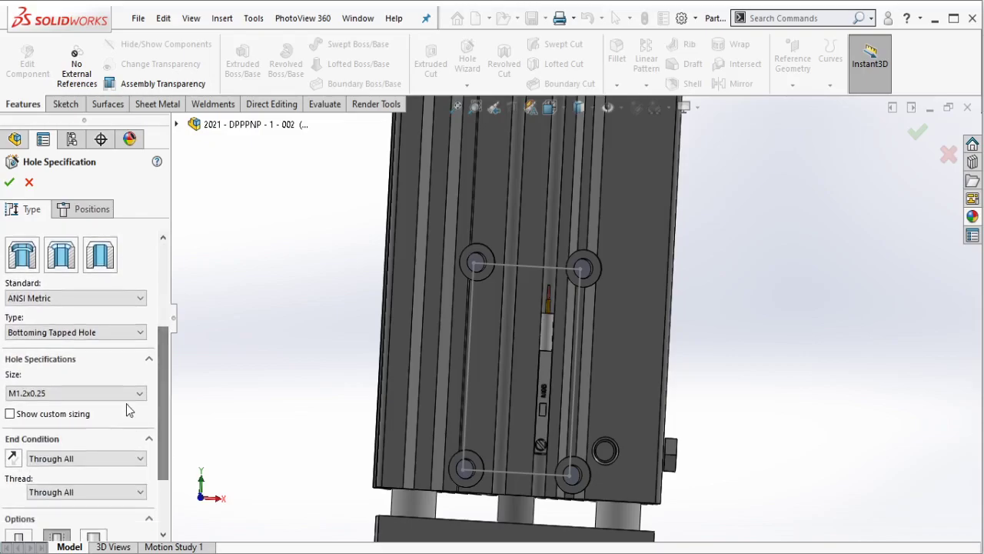
{"action": "scroll", "coordinate": [125, 395], "scroll_direction": "down", "scroll_amount": 1}
{"action": "scroll", "coordinate": [125, 394], "scroll_direction": "down", "scroll_amount": 1}
{"action": "scroll", "coordinate": [125, 395], "scroll_direction": "down", "scroll_amount": 1}
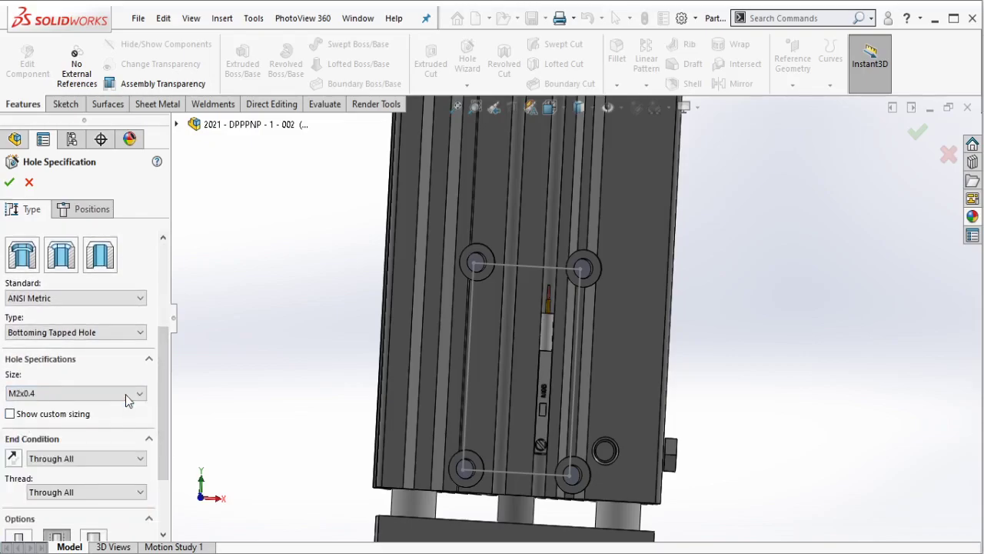
{"action": "left_click", "coordinate": [126, 394]}
{"action": "left_click_drag", "start_coordinate": [143, 429], "coordinate": [143, 437]}
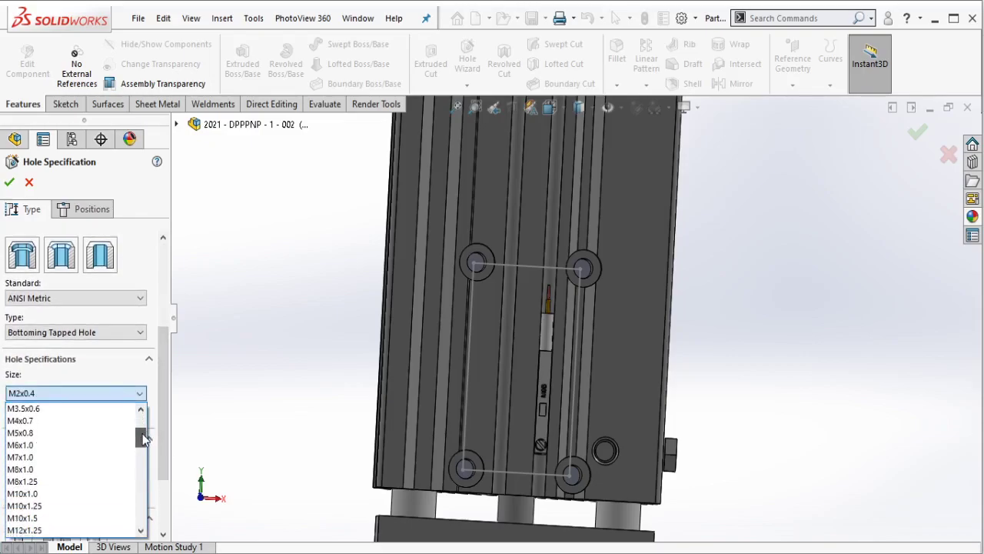
{"action": "left_click", "coordinate": [114, 428]}
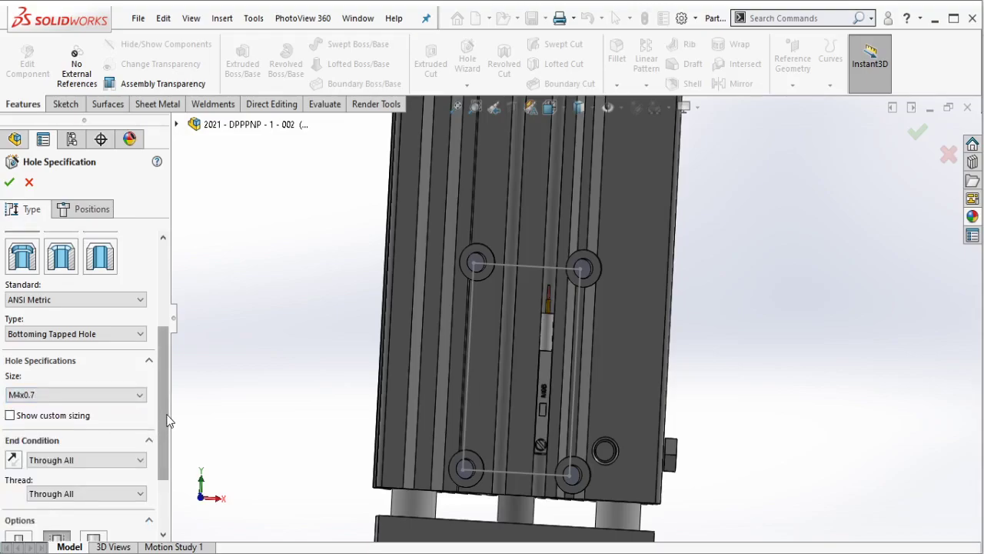
- Keep the ANSI Metric standard and Bottoming Tapped Hole type with Through All, then go to positions
{"action": "scroll", "coordinate": [139, 369], "scroll_direction": "up", "scroll_amount": 1}
{"action": "left_click", "coordinate": [140, 339]}
{"action": "left_click", "coordinate": [78, 355]}
{"action": "left_click", "coordinate": [77, 374]}
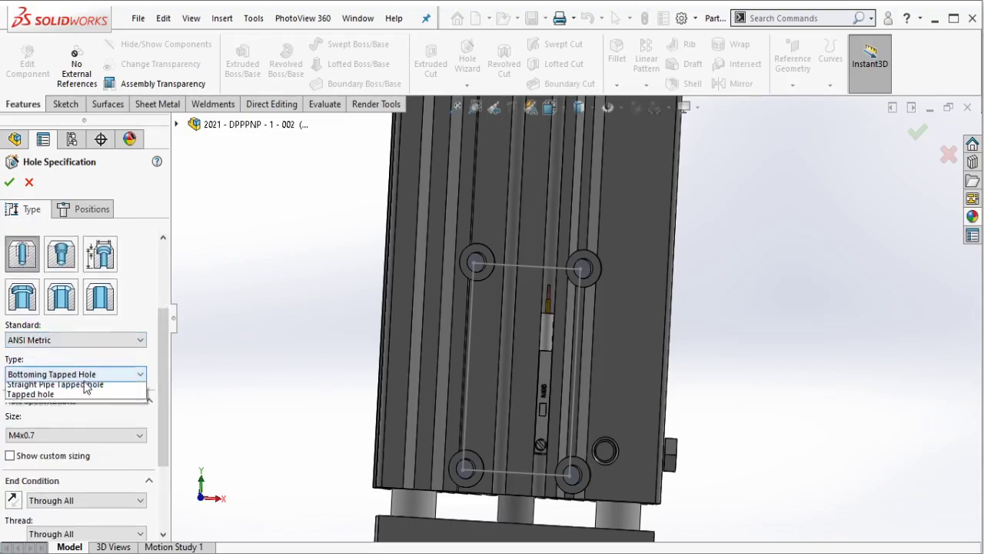
{"action": "left_click", "coordinate": [77, 386]}
{"action": "left_click_drag", "start_coordinate": [164, 423], "coordinate": [153, 498]}
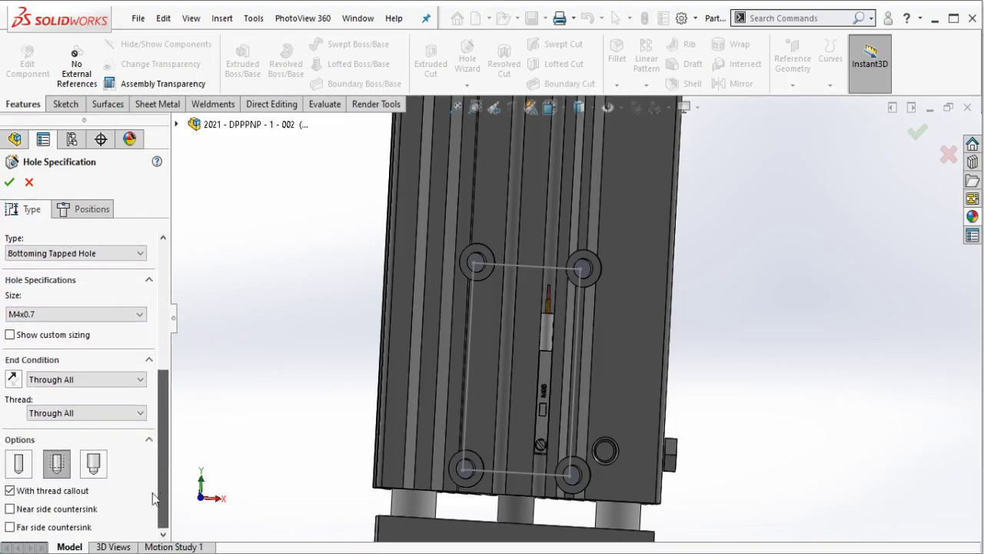
{"action": "left_click", "coordinate": [86, 209]}
- Place hole points at the top-right and bottom-left hole centres, then orbit out to view cylinder and plate
{"action": "left_click", "coordinate": [83, 343]}
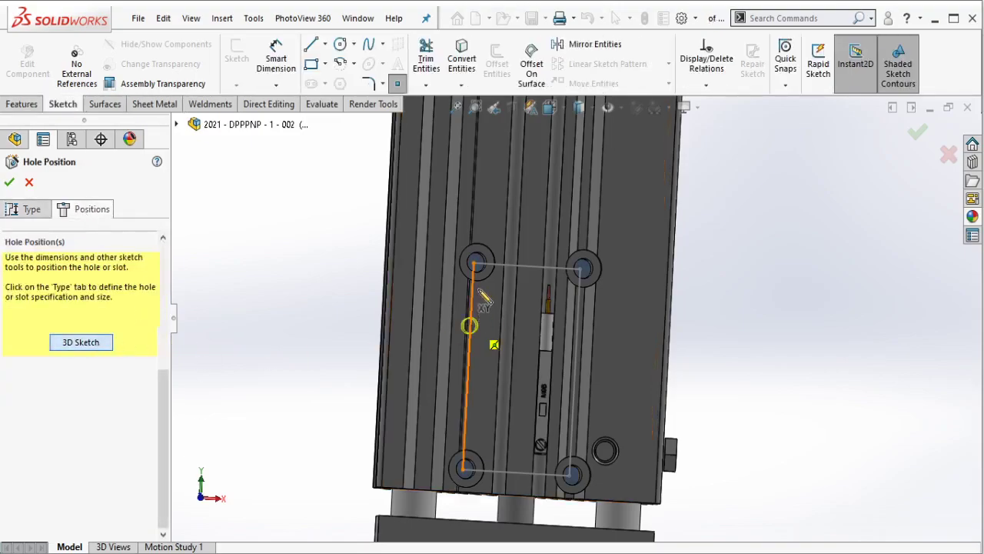
{"action": "left_click", "coordinate": [582, 268]}
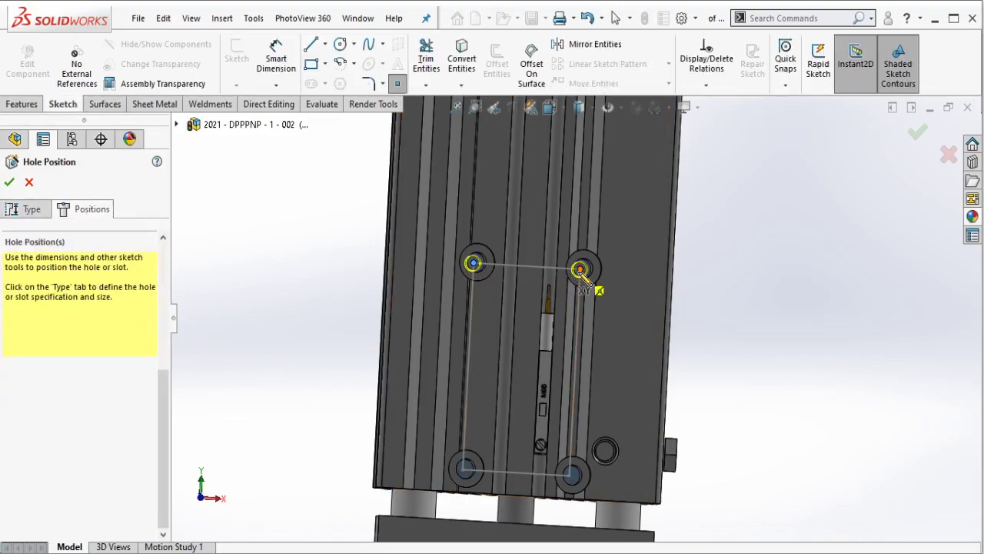
{"action": "left_click", "coordinate": [463, 470]}
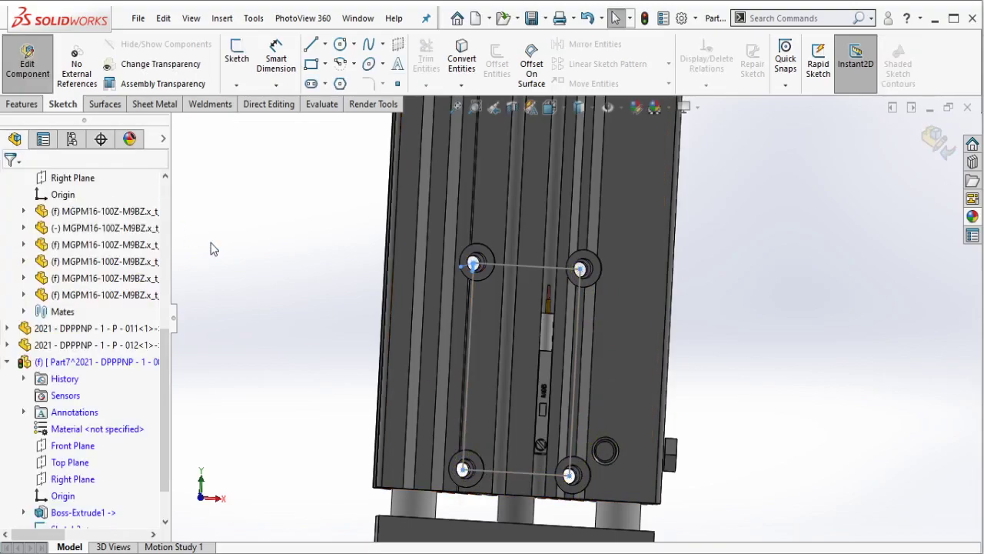
{"action": "left_click", "coordinate": [522, 267]}
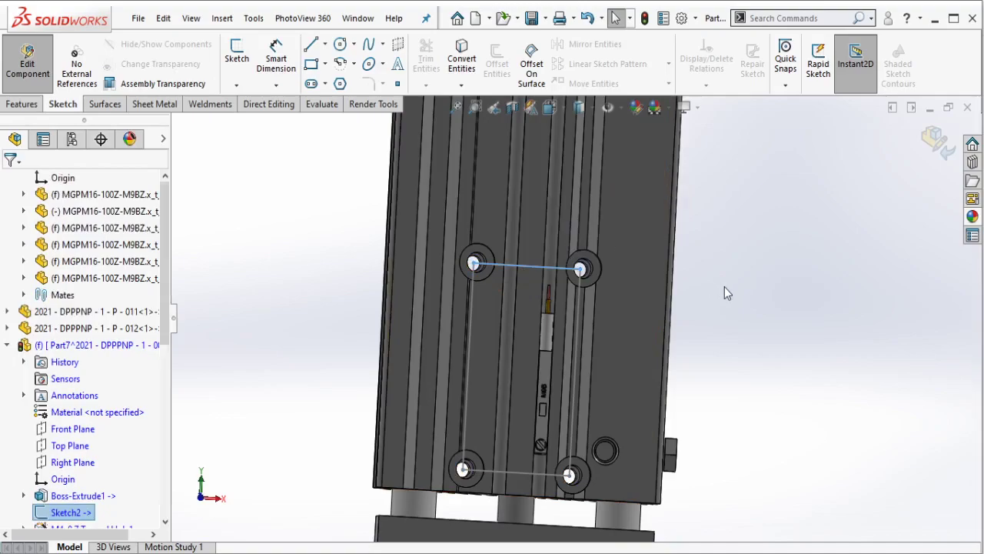
{"action": "mouse_move", "coordinate": [725, 286]}
{"action": "middle_mouse_down"}
{"action": "mouse_move", "coordinate": [598, 275]}
{"action": "mouse_move", "coordinate": [573, 319]}
{"action": "middle_mouse_up"}
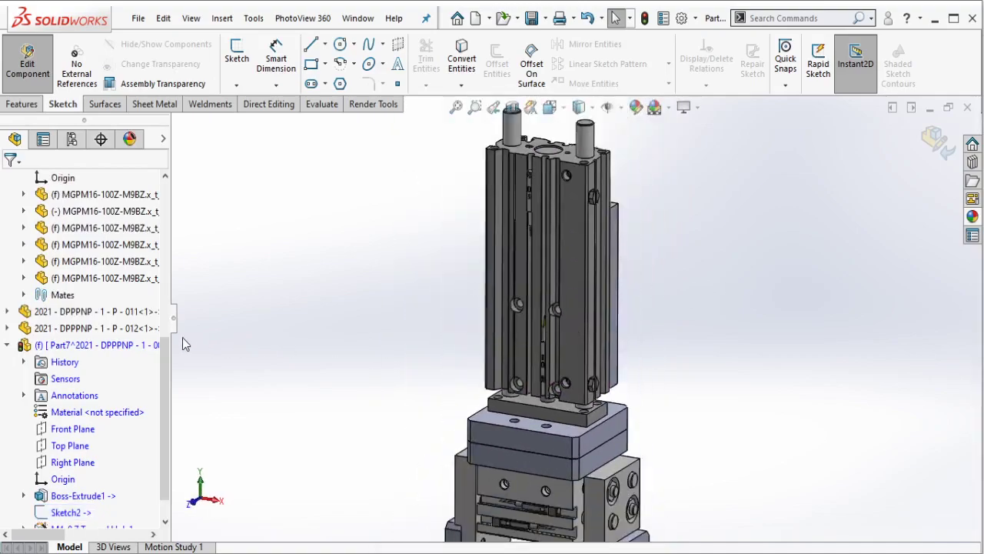
- Break all of Part7's external references via List External Refs and exit Edit Component
{"action": "right_click", "coordinate": [145, 352]}
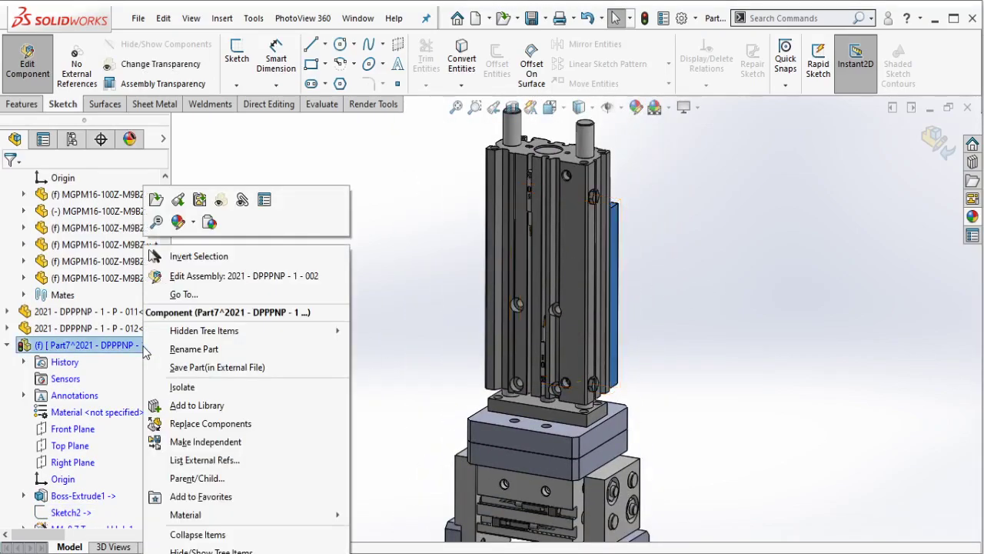
{"action": "left_click", "coordinate": [220, 465]}
{"action": "left_click", "coordinate": [315, 409]}
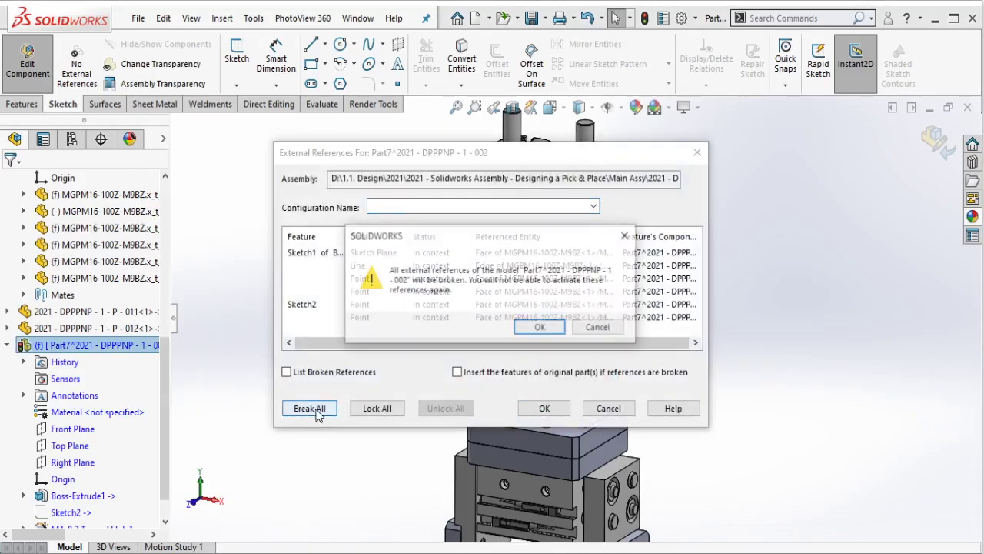
{"action": "left_click", "coordinate": [527, 331]}
{"action": "left_click", "coordinate": [549, 407]}
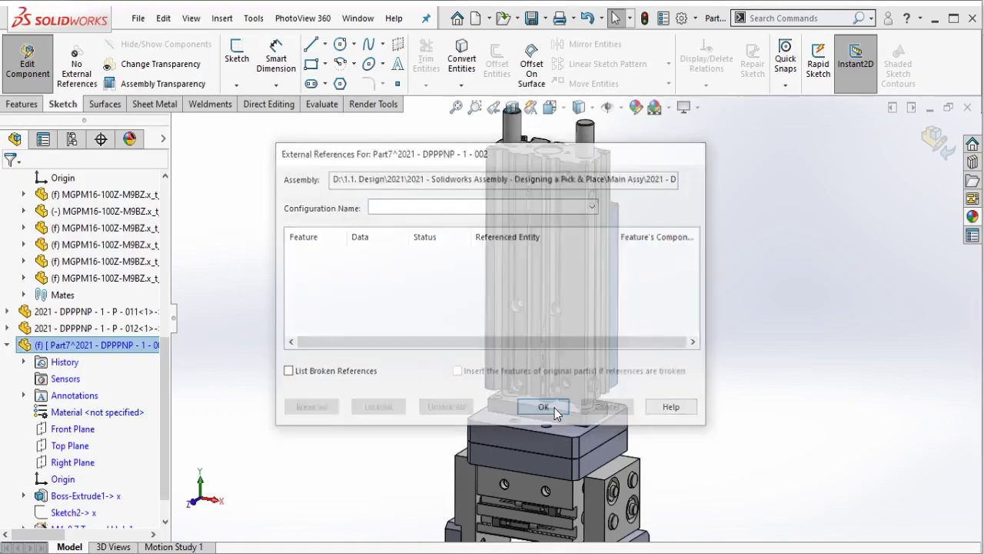
{"action": "left_click", "coordinate": [26, 48]}
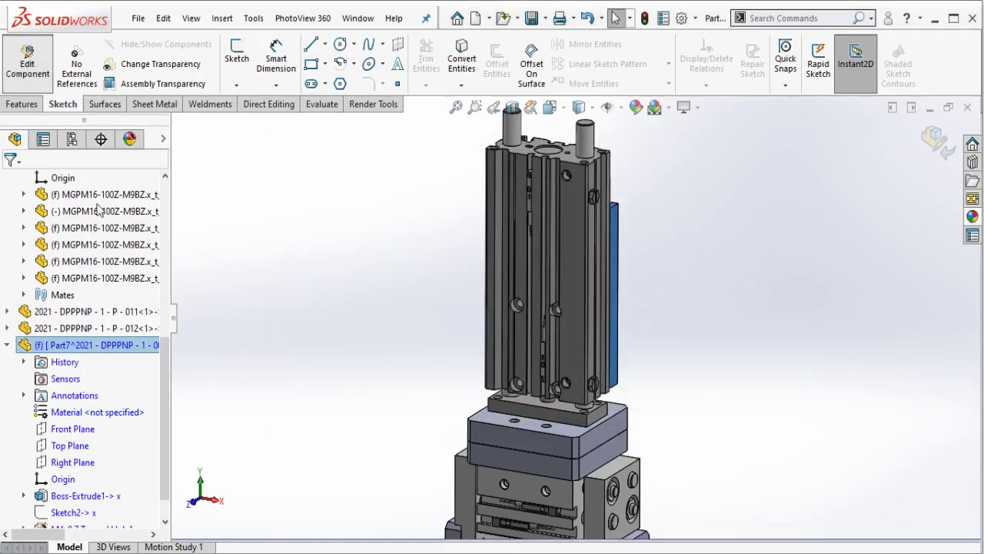
- Float the bracket plate (Part7), pull it clear, and mate one plate hole concentric to a cylinder hole
{"action": "right_click", "coordinate": [147, 344]}
{"action": "left_click", "coordinate": [182, 276]}
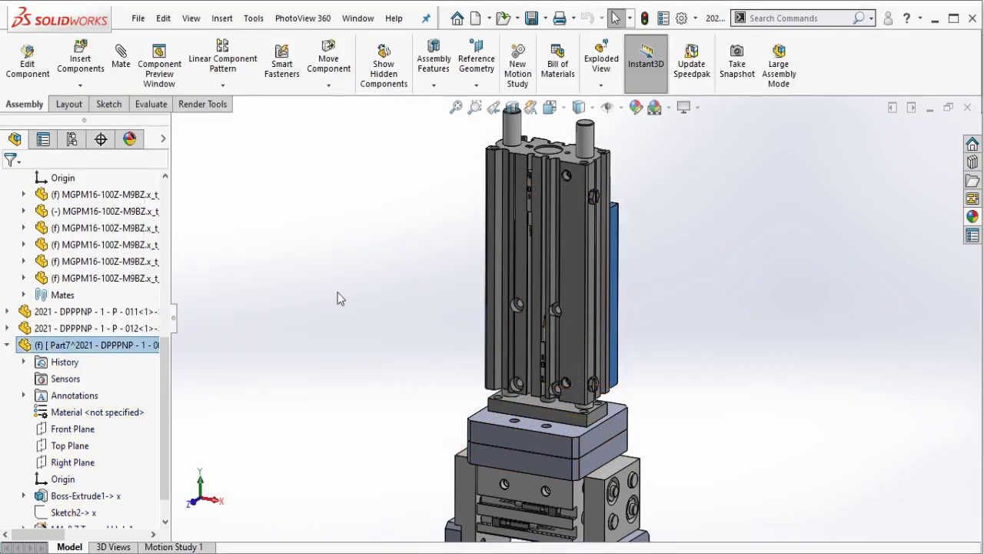
{"action": "left_click_drag", "start_coordinate": [620, 318], "coordinate": [732, 289]}
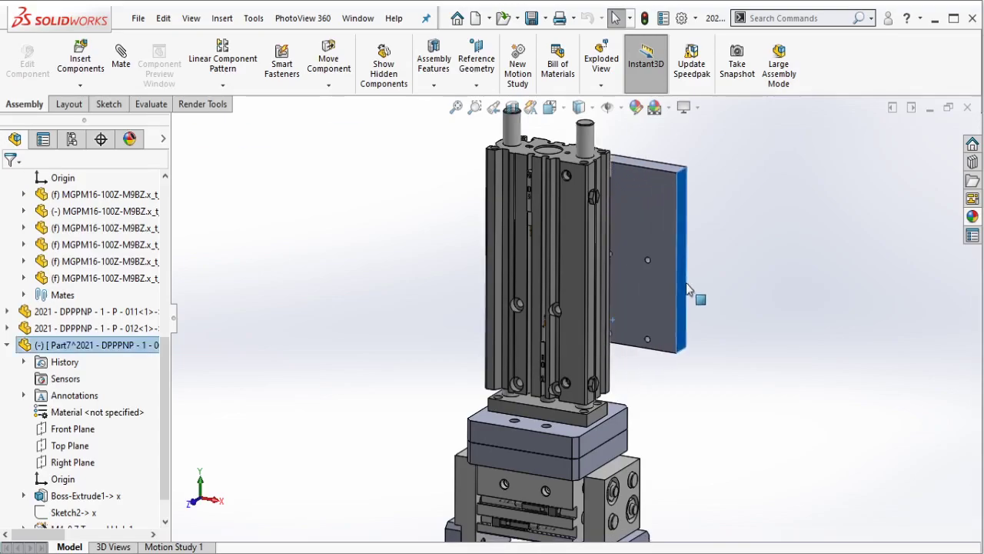
{"action": "scroll", "coordinate": [652, 286], "scroll_direction": "down", "scroll_amount": 3}
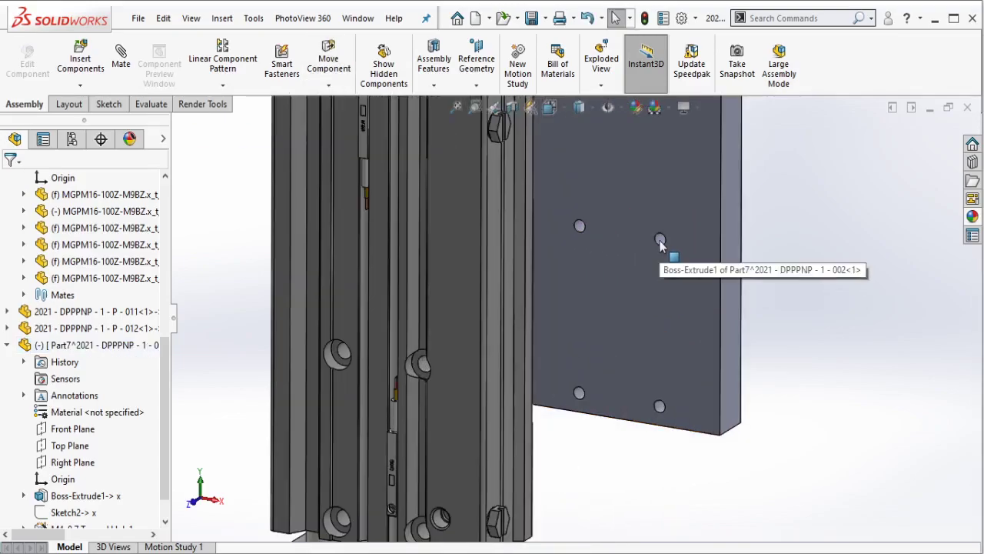
{"action": "left_click", "coordinate": [674, 243]}
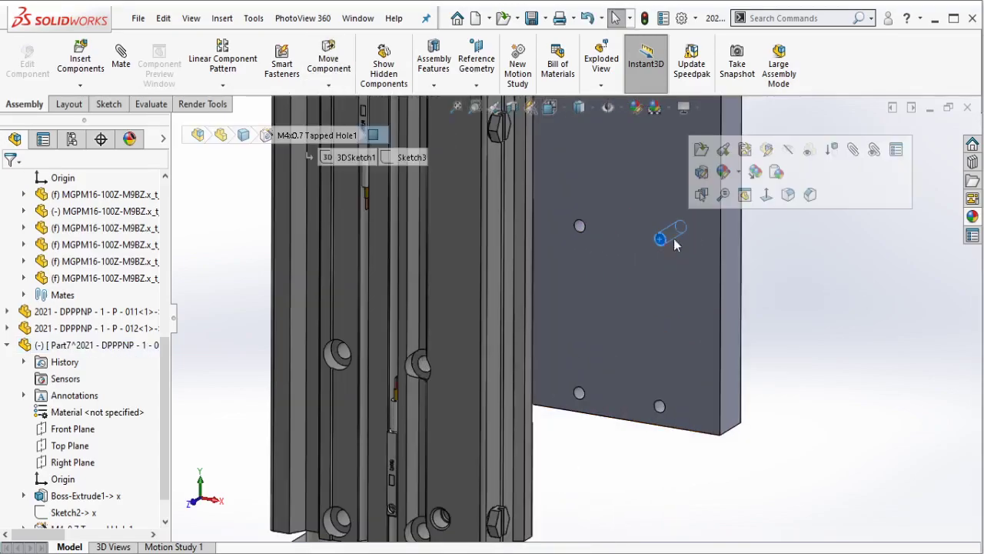
{"action": "left_click", "coordinate": [426, 363]}
{"action": "left_click", "coordinate": [408, 389]}
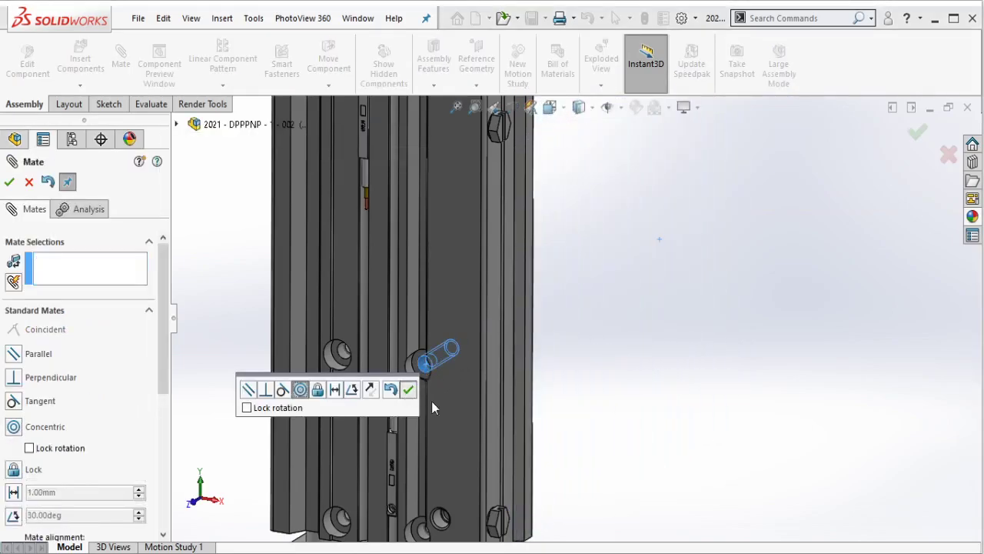
- Add a second Concentric mate between another plate hole and its matching cylinder hole
{"action": "mouse_move", "coordinate": [427, 416]}
{"action": "middle_mouse_down"}
{"action": "mouse_move", "coordinate": [336, 475]}
{"action": "mouse_move", "coordinate": [317, 501]}
{"action": "middle_mouse_up"}
{"action": "scroll", "coordinate": [491, 389], "scroll_direction": "down", "scroll_amount": 3}
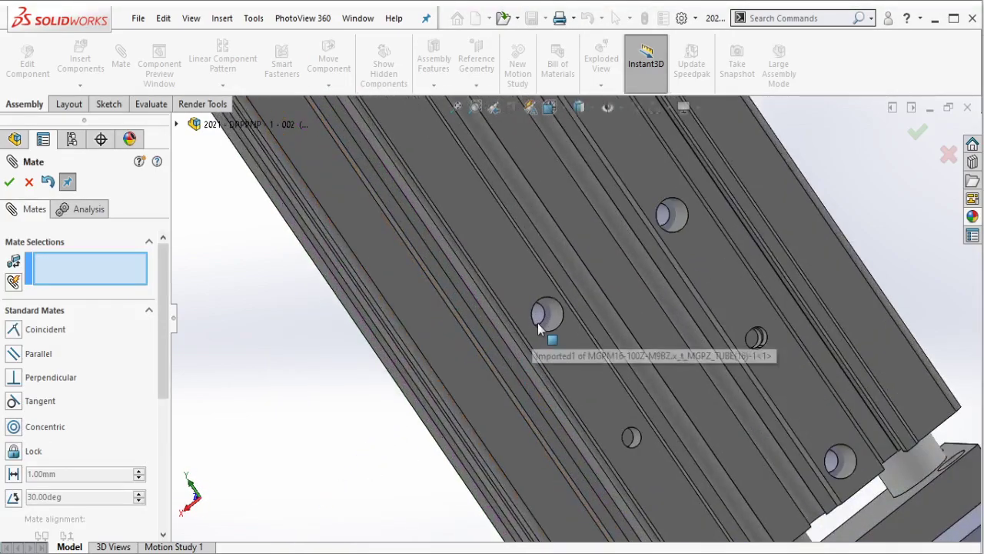
{"action": "scroll", "coordinate": [536, 316], "scroll_direction": "down", "scroll_amount": 3}
{"action": "mouse_move", "coordinate": [605, 333]}
{"action": "middle_mouse_down", "text": "ctrl"}
{"action": "mouse_move", "coordinate": [654, 413]}
{"action": "mouse_move", "coordinate": [732, 491]}
{"action": "middle_mouse_up", "text": "ctrl"}
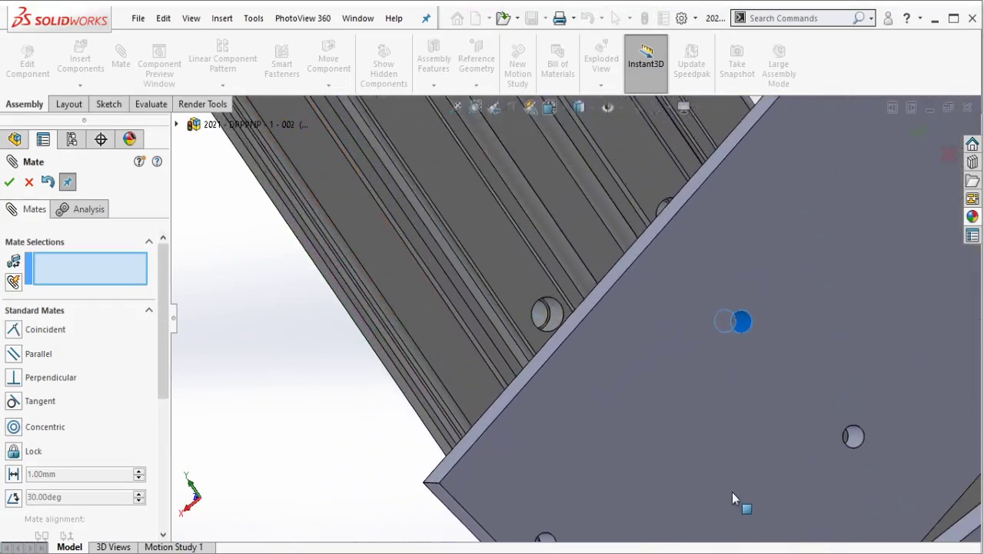
{"action": "left_click", "coordinate": [863, 452]}
{"action": "mouse_move", "coordinate": [861, 452]}
{"action": "middle_mouse_down"}
{"action": "mouse_move", "coordinate": [573, 233]}
{"action": "mouse_move", "coordinate": [521, 175]}
{"action": "middle_mouse_up"}
{"action": "left_click", "coordinate": [503, 164]}
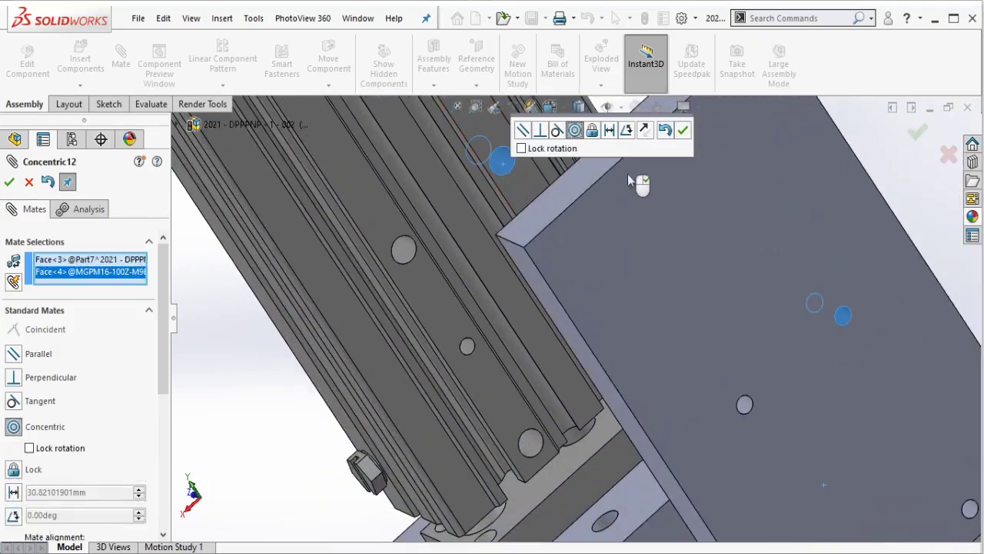
{"action": "left_click", "coordinate": [683, 134]}
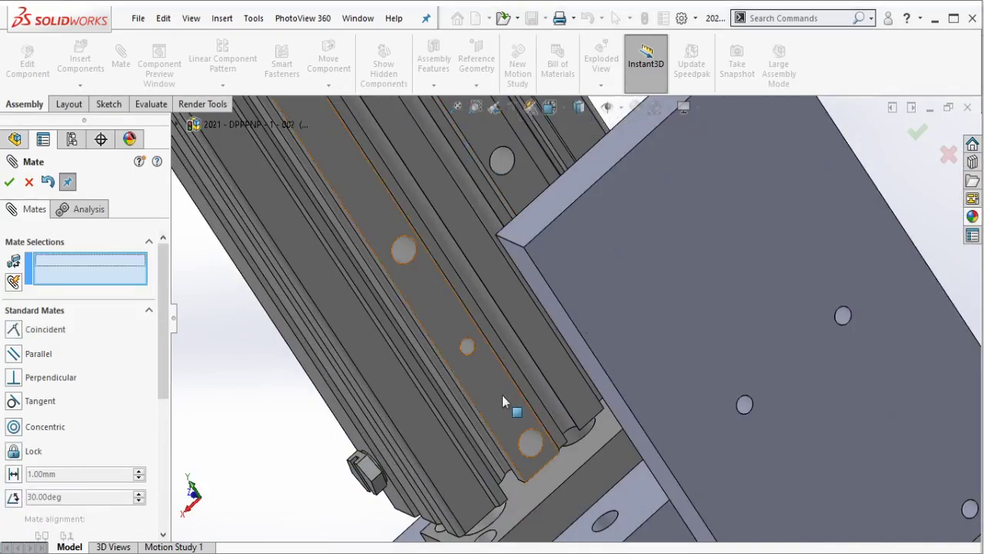
- Mate the plate face Coincident with the cylinder's back face and finish mating
{"action": "left_click", "coordinate": [627, 397]}
{"action": "scroll", "coordinate": [631, 384], "scroll_direction": "up", "scroll_amount": 3}
{"action": "mouse_move", "coordinate": [634, 369]}
{"action": "middle_mouse_down"}
{"action": "mouse_move", "coordinate": [698, 297]}
{"action": "mouse_move", "coordinate": [622, 413]}
{"action": "middle_mouse_up"}
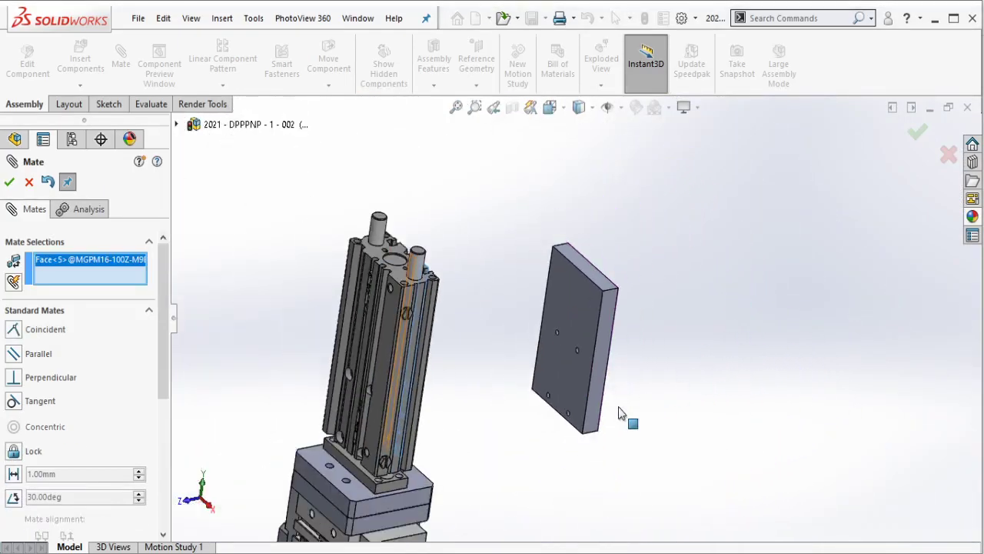
{"action": "left_click", "coordinate": [561, 375]}
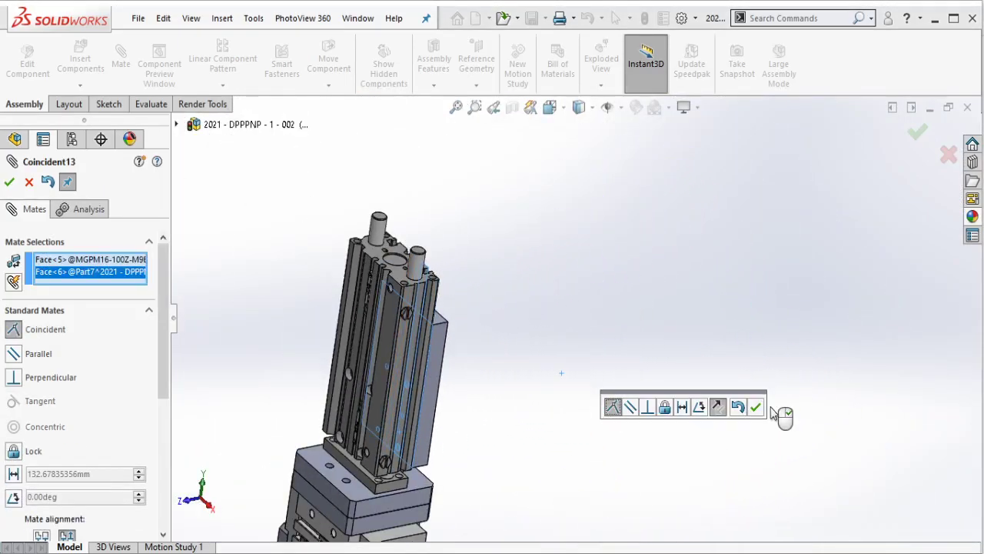
{"action": "left_click", "coordinate": [756, 409]}
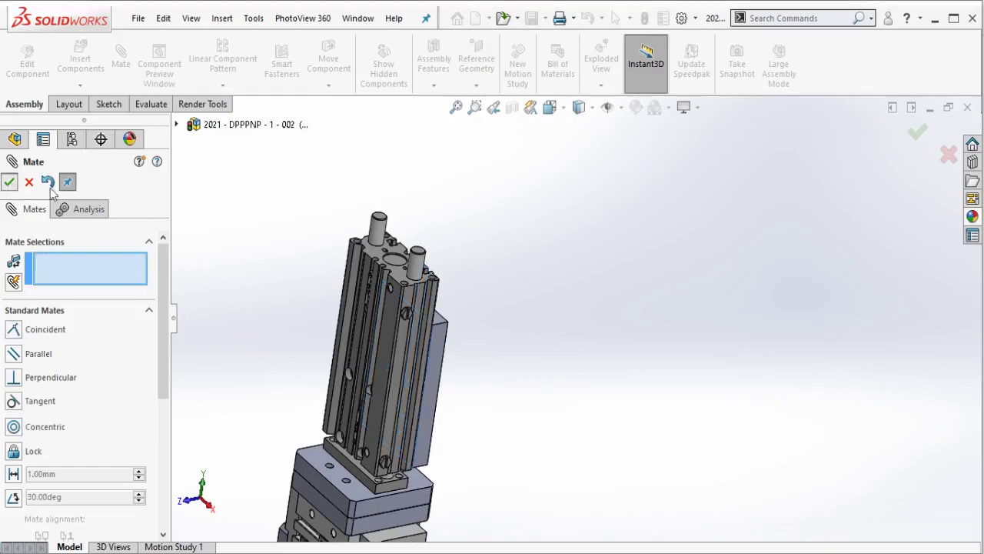
{"action": "key", "text": "Escape"}
- Turn the assembly upright to check the plate, then open Part7 as its own part
{"action": "scroll", "coordinate": [443, 371], "scroll_direction": "up", "scroll_amount": 2}
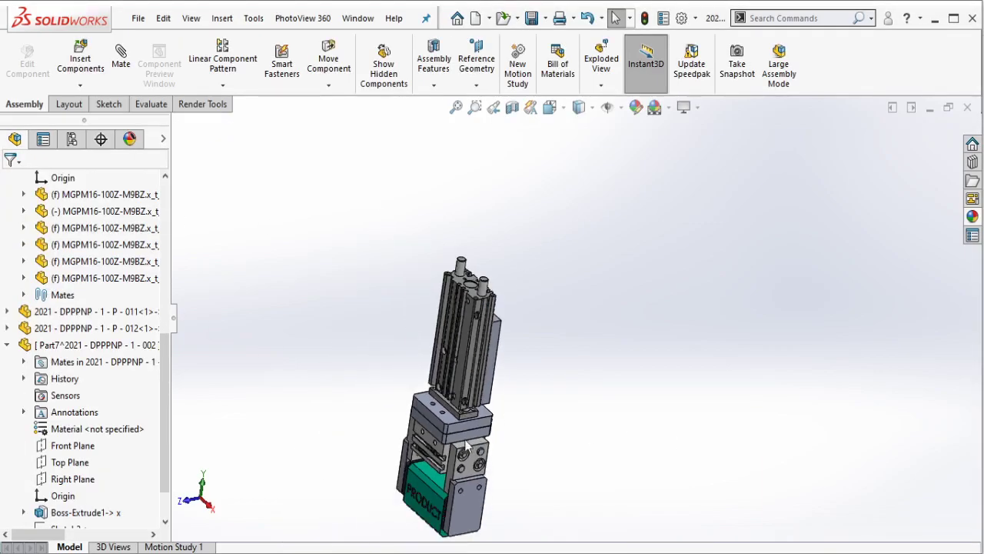
{"action": "scroll", "coordinate": [502, 376], "scroll_direction": "down", "scroll_amount": 5}
{"action": "middle_click_drag", "start_coordinate": [502, 376], "coordinate": [514, 265]}
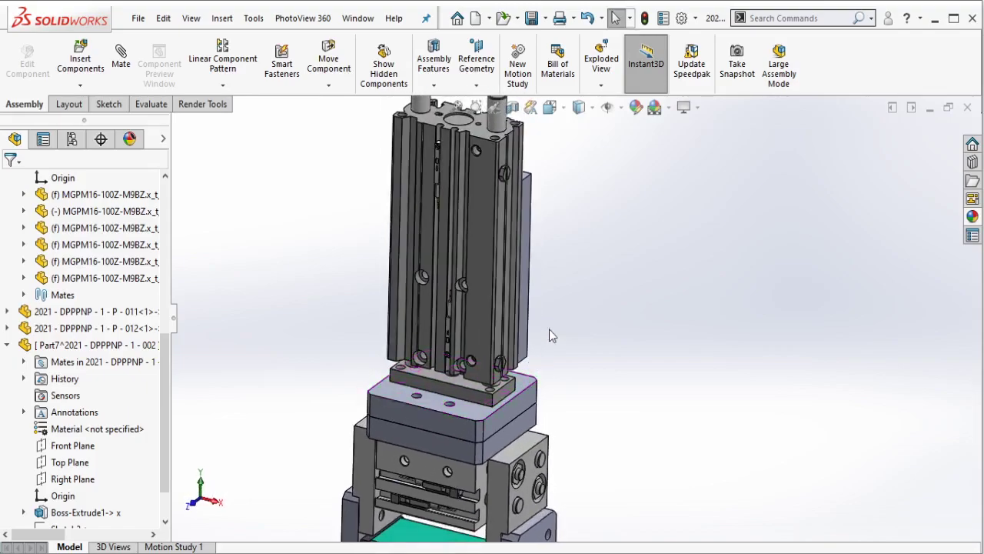
{"action": "scroll", "coordinate": [513, 265], "scroll_direction": "up", "scroll_amount": 2}
{"action": "scroll", "coordinate": [555, 322], "scroll_direction": "down", "scroll_amount": 2}
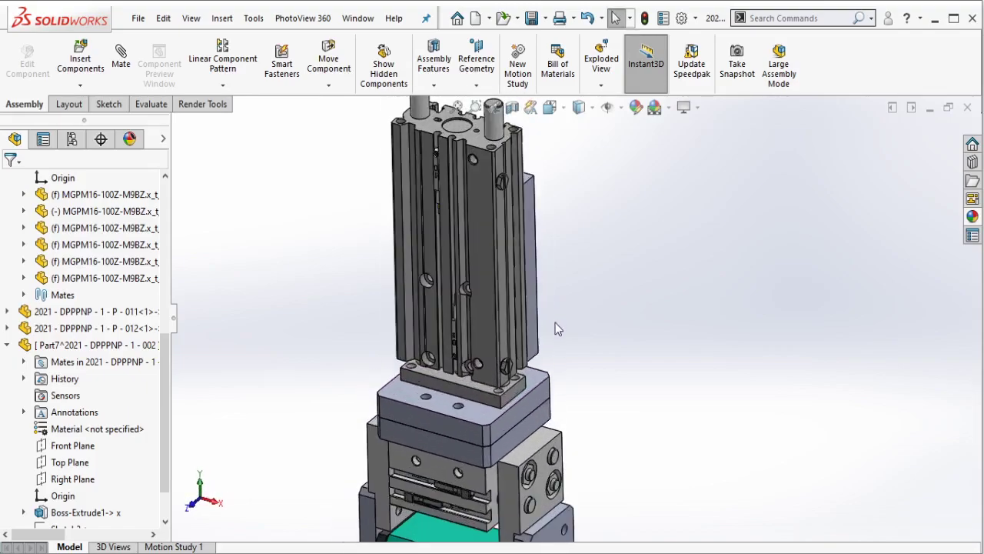
{"action": "right_click", "coordinate": [148, 395]}
{"action": "left_click", "coordinate": [166, 398]}
- Save Part7 as 2021 - DPPPNP - 1 - P - 013.sldprt and switch back to the assembly
{"action": "left_click", "coordinate": [132, 423]}
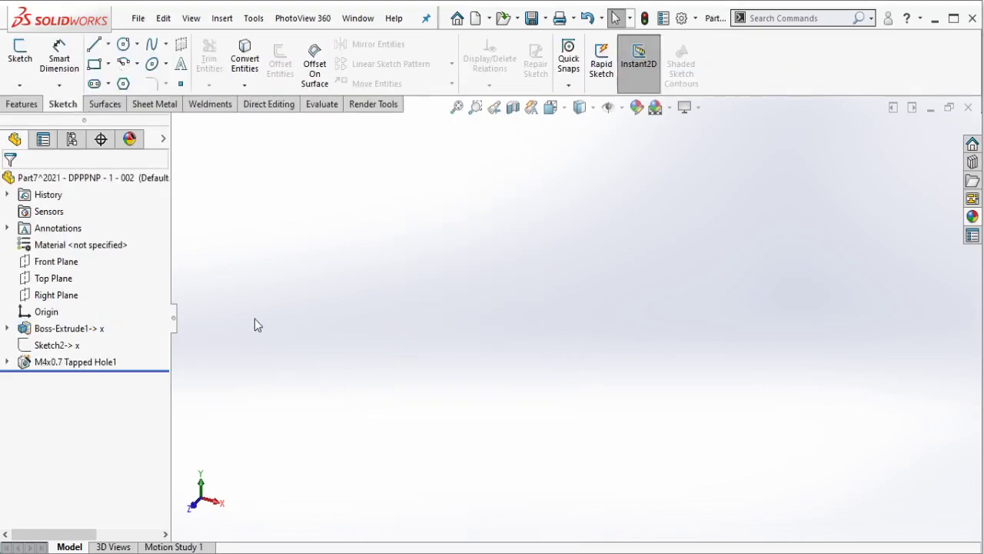
{"action": "middle_click_drag", "start_coordinate": [608, 289], "coordinate": [562, 338]}
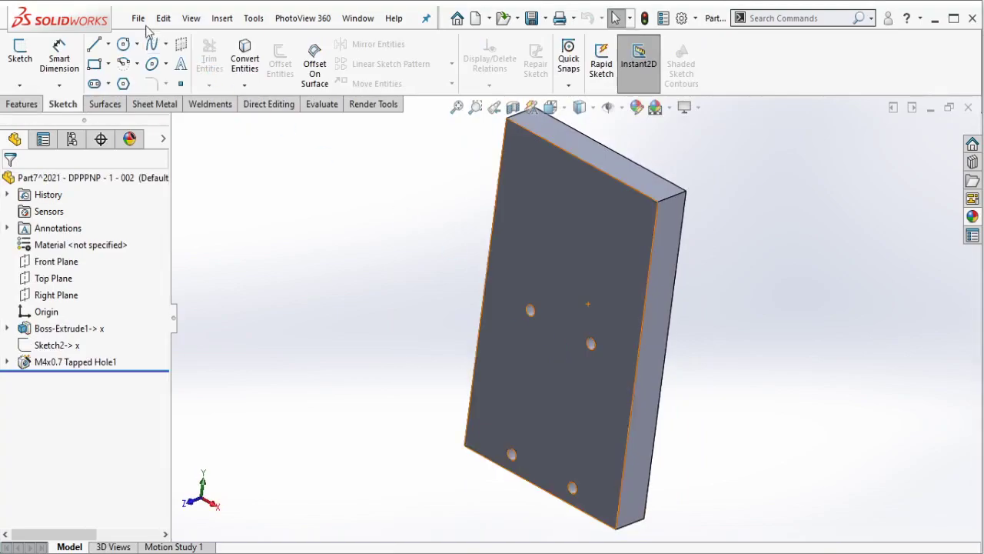
{"action": "left_click", "coordinate": [142, 20]}
{"action": "left_click", "coordinate": [168, 203]}
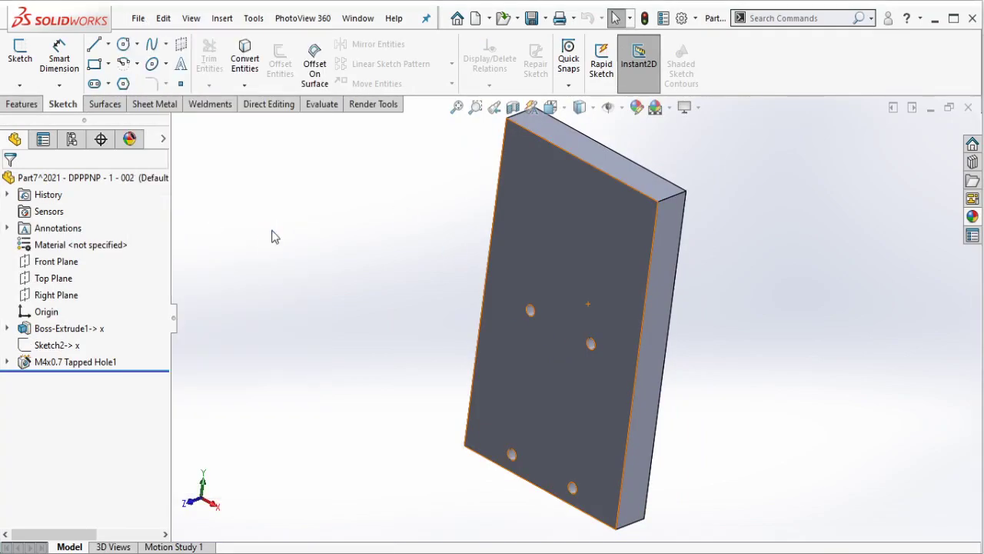
{"action": "scroll", "coordinate": [407, 261], "scroll_direction": "down", "scroll_amount": 1}
{"action": "scroll", "coordinate": [408, 269], "scroll_direction": "down", "scroll_amount": 1}
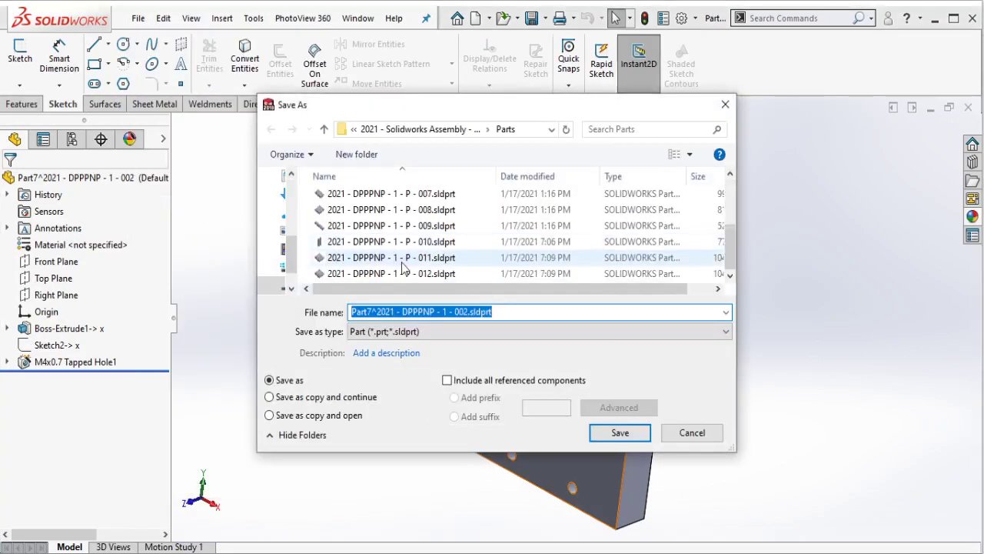
{"action": "scroll", "coordinate": [407, 275], "scroll_direction": "down", "scroll_amount": 1}
{"action": "left_click", "coordinate": [458, 311]}
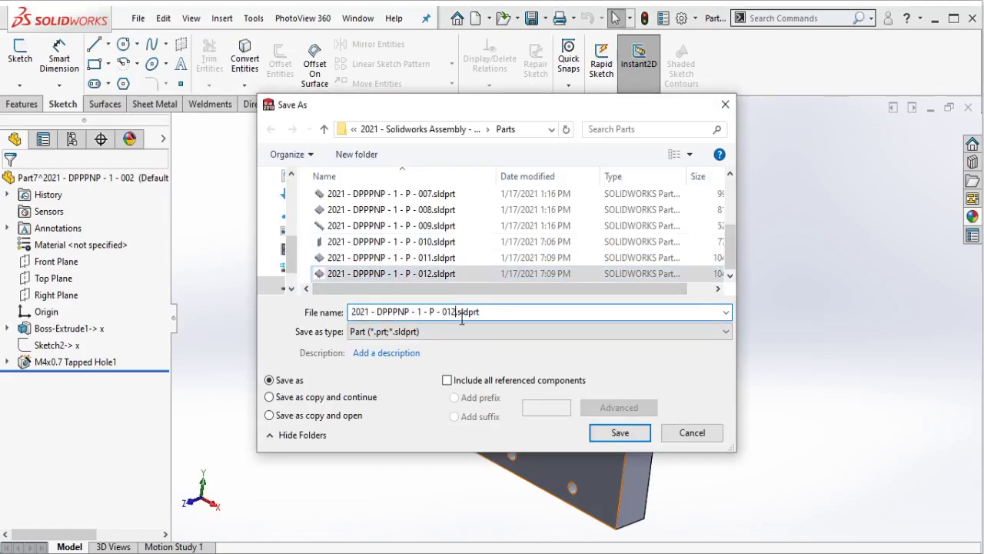
{"action": "key", "text": "BackSpace"}
{"action": "type", "text": "3"}
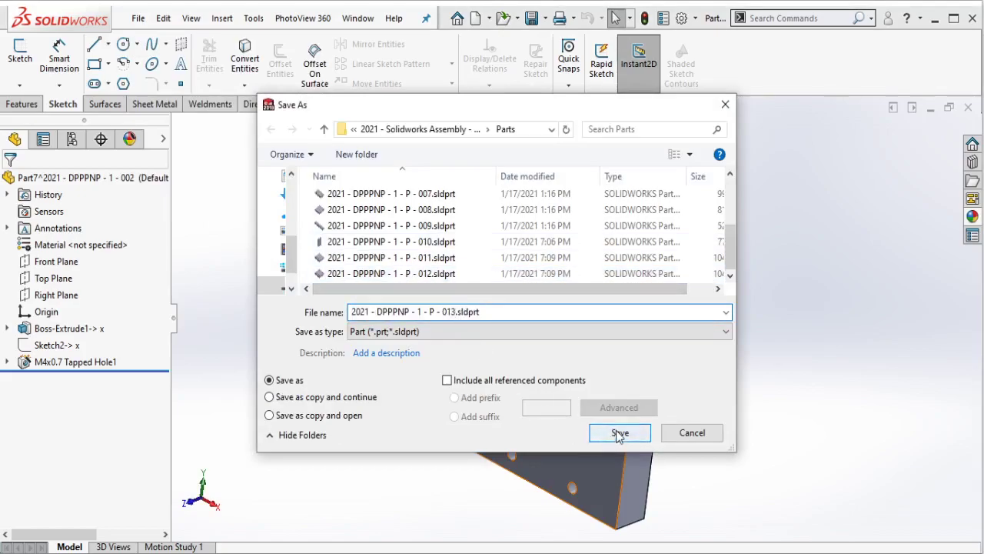
{"action": "left_click", "coordinate": [619, 433]}
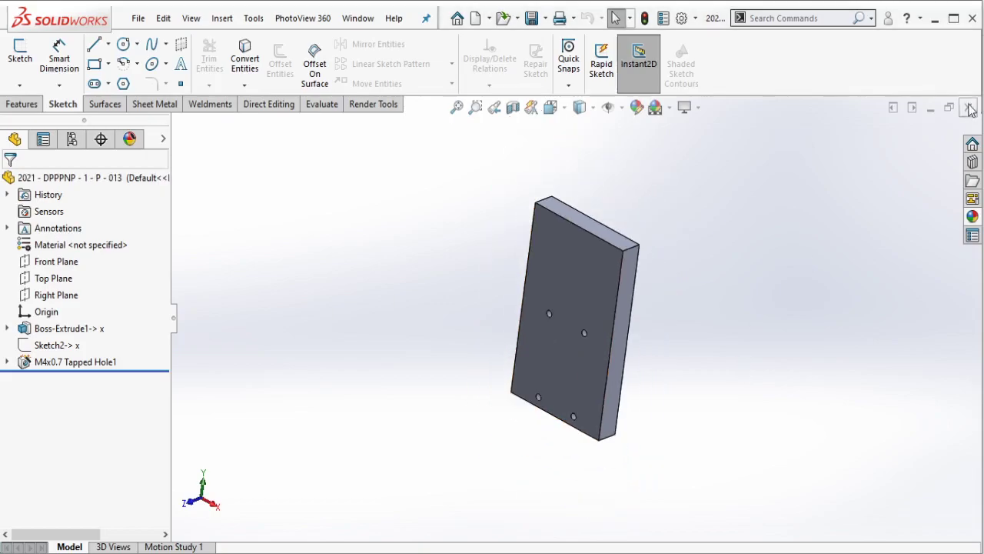
{"action": "key", "text": "ctrl+Tab"}
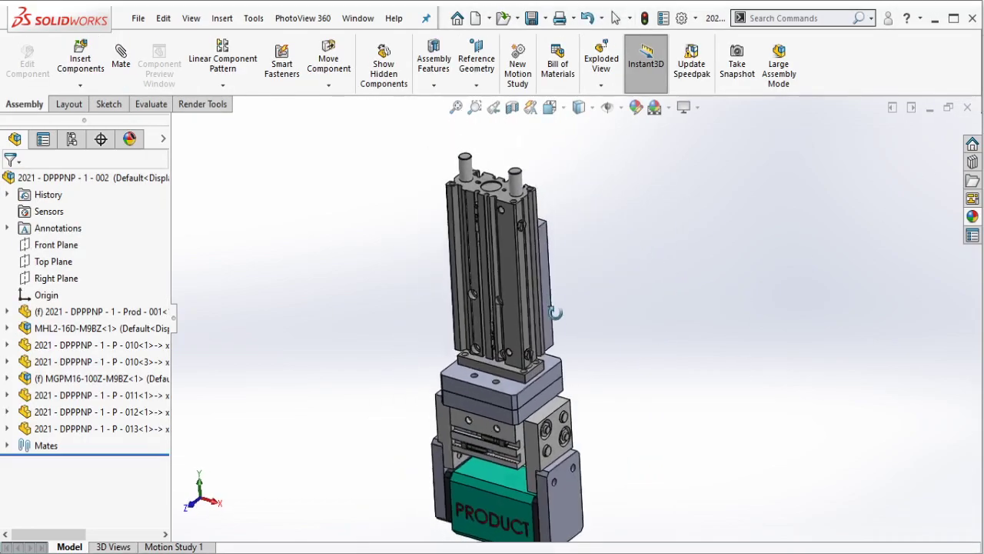